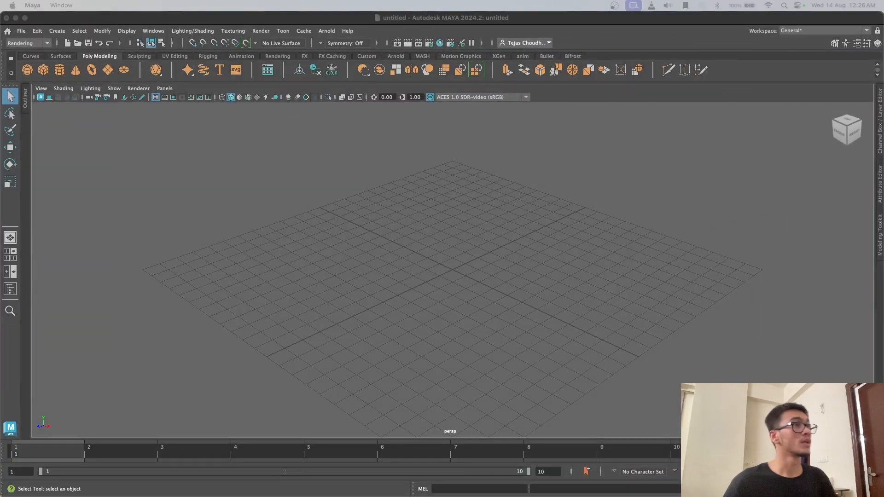
Step: Start setting a project, browse to the Documents folder and enter simple scene as the directory name
click(457, 260)
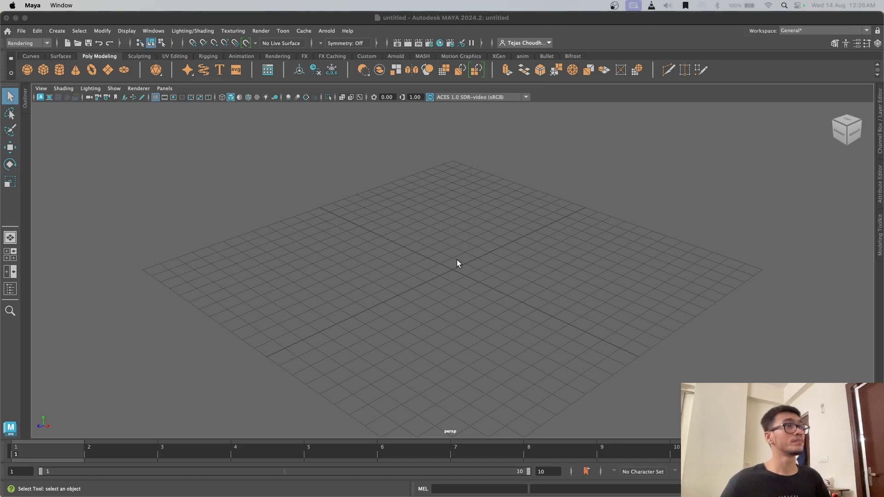
click(21, 31)
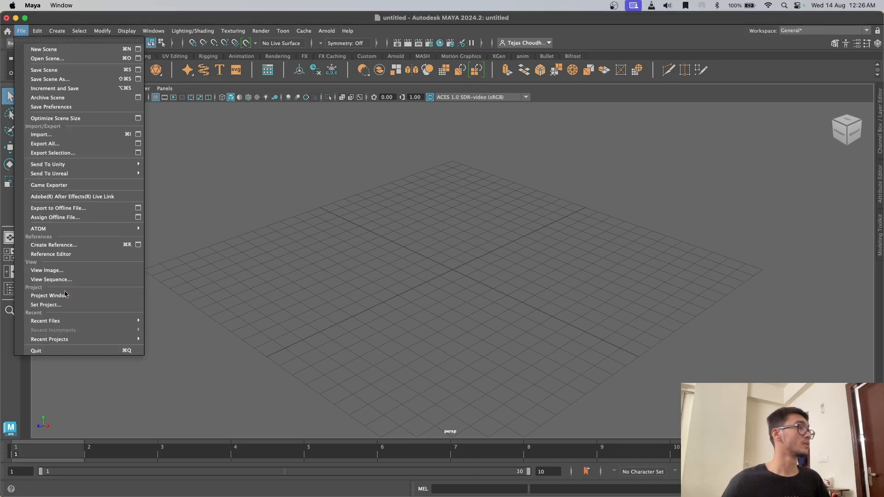
click(78, 305)
drag(383, 130, 364, 135)
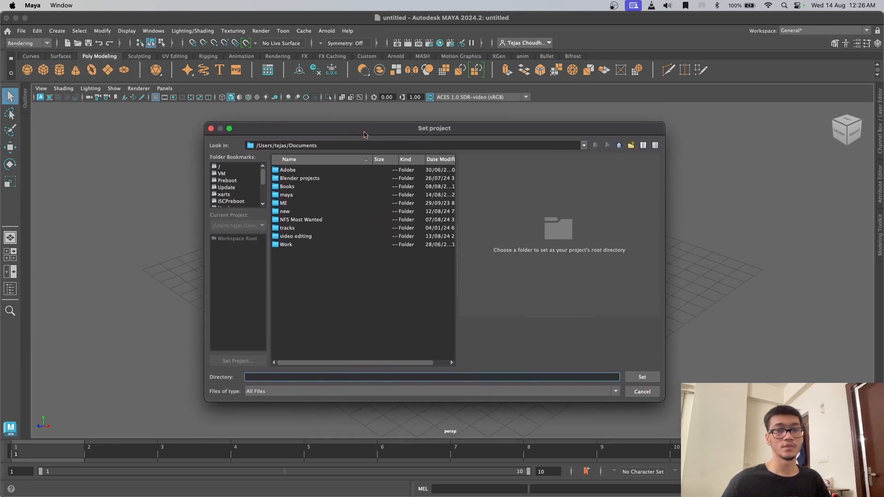
scroll(237, 186, down, 3)
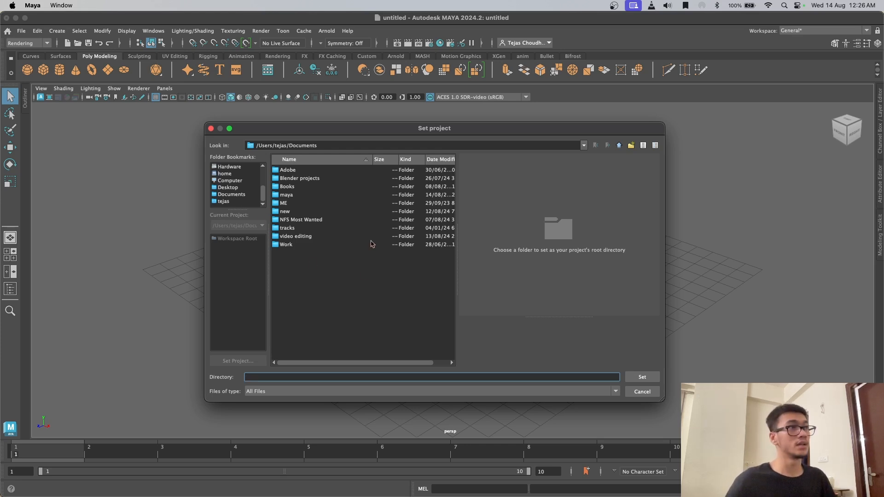
click(231, 195)
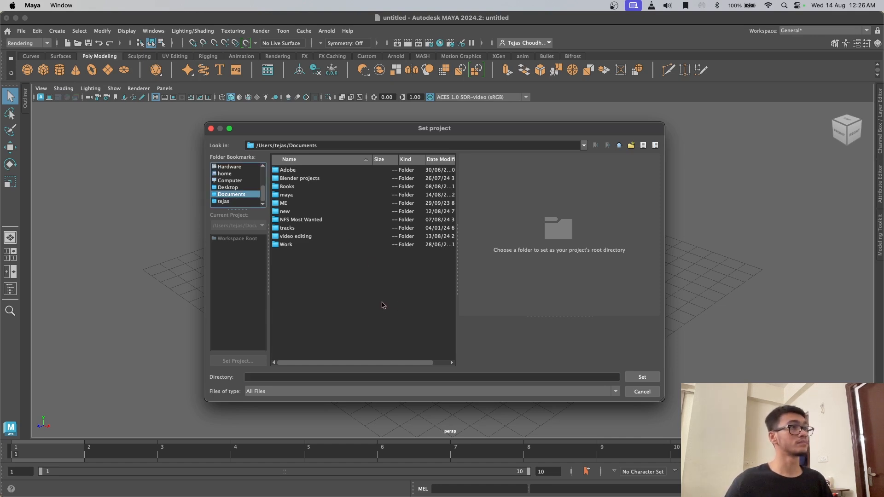
click(450, 378)
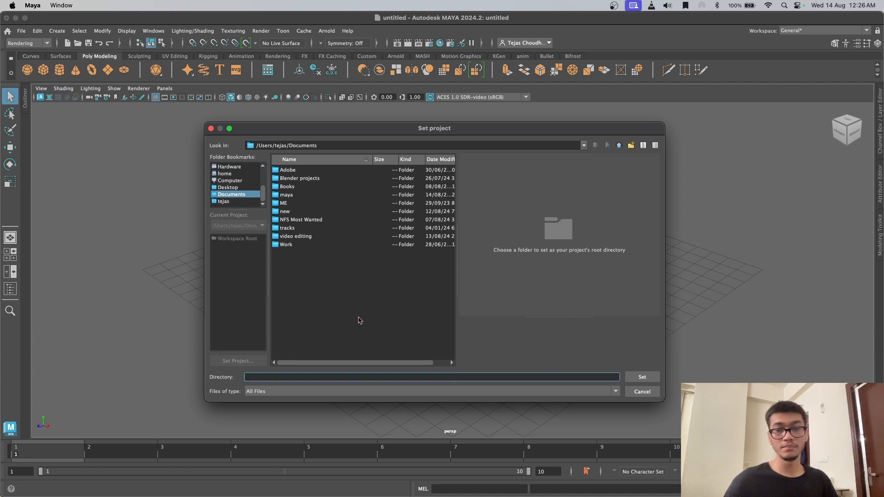
text(simple scene)
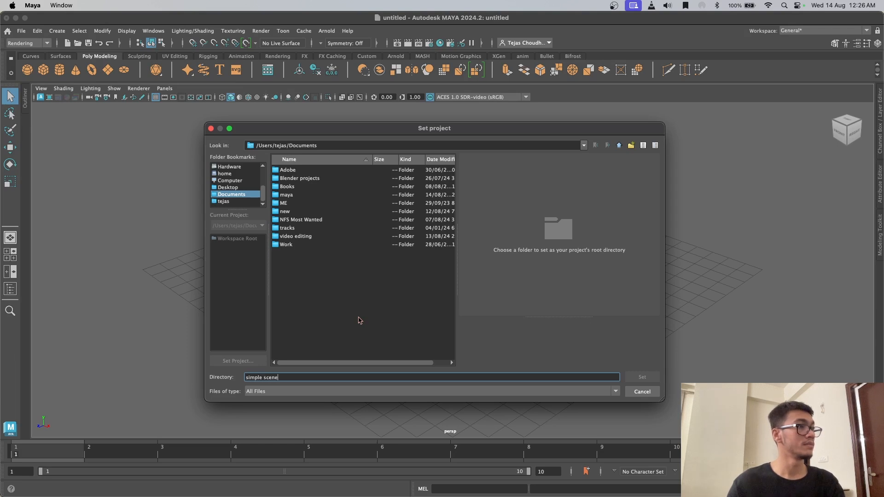
Step: Create a new folder named simple scene inside Documents from the project chooser
right_click(329, 292)
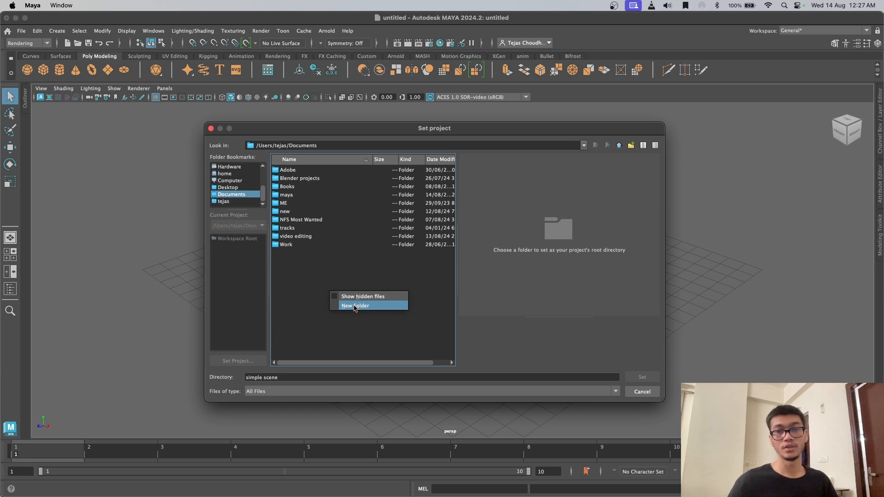
click(355, 307)
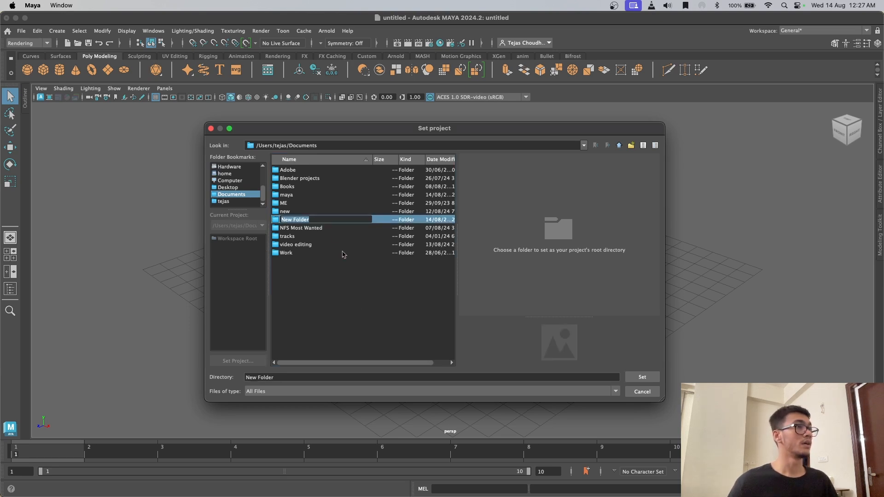
text(simple)
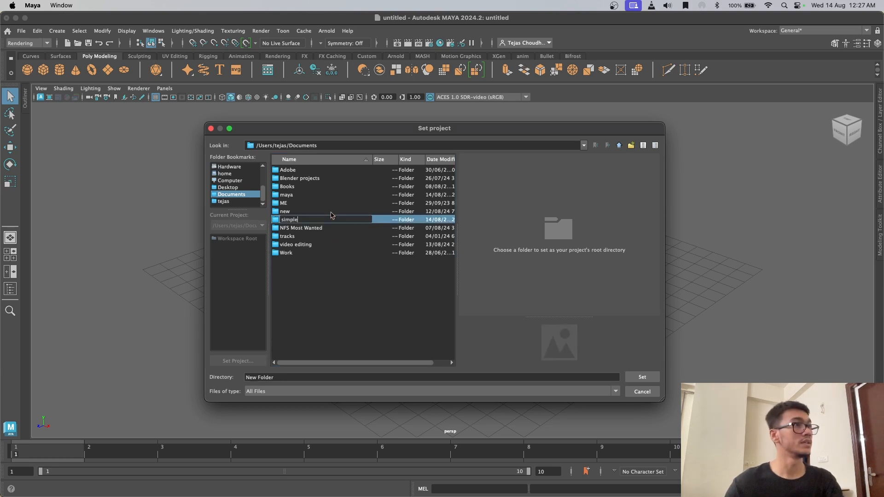
text( scene)
key(Return)
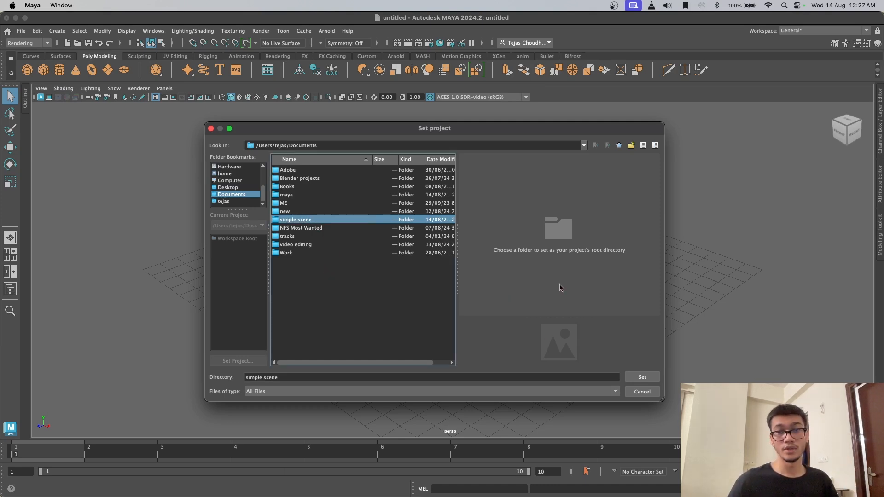
Step: Set the simple scene folder as the project and create a default workspace in it
click(644, 378)
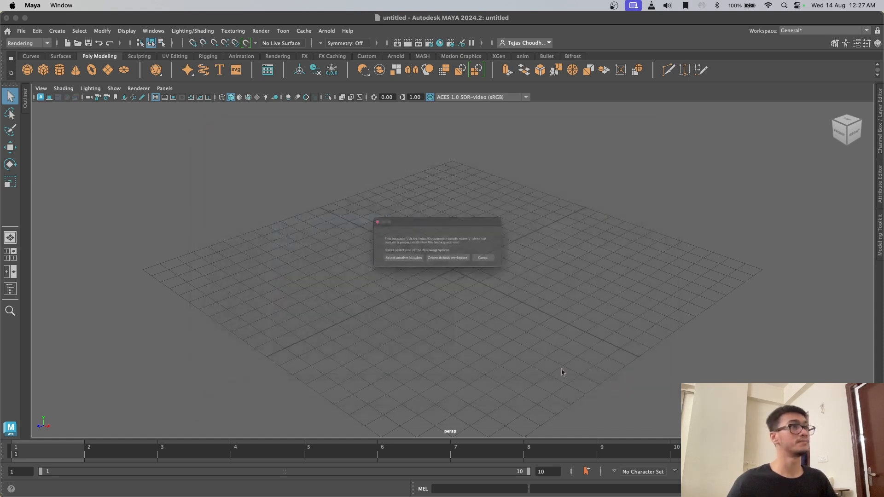
drag(452, 213, 497, 212)
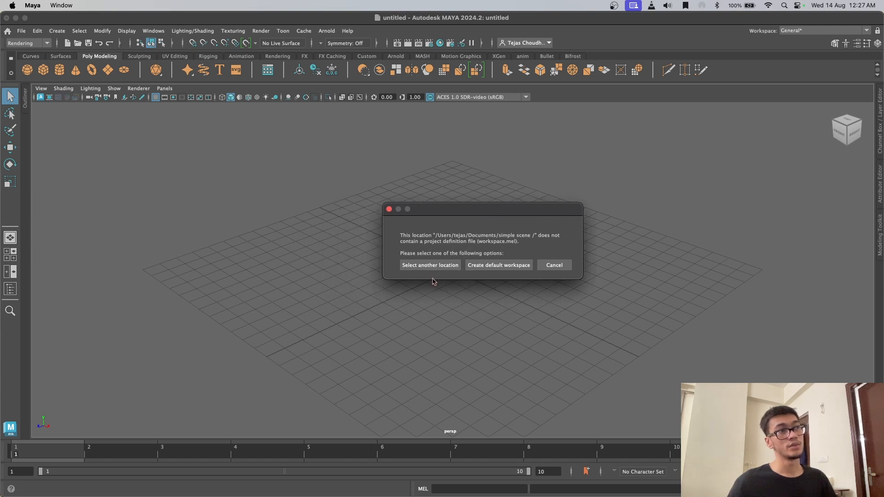
click(501, 266)
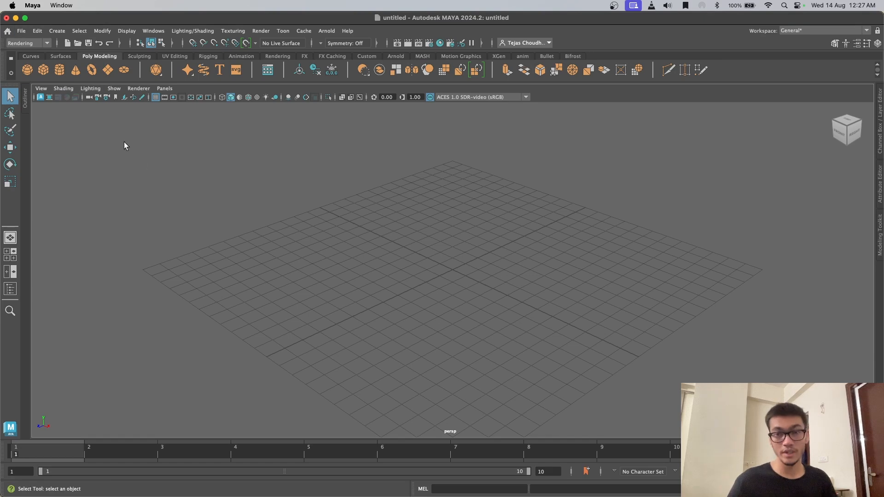
Step: Open the Project Window, review the primary project locations for simple scene and accept the default folder names
click(21, 31)
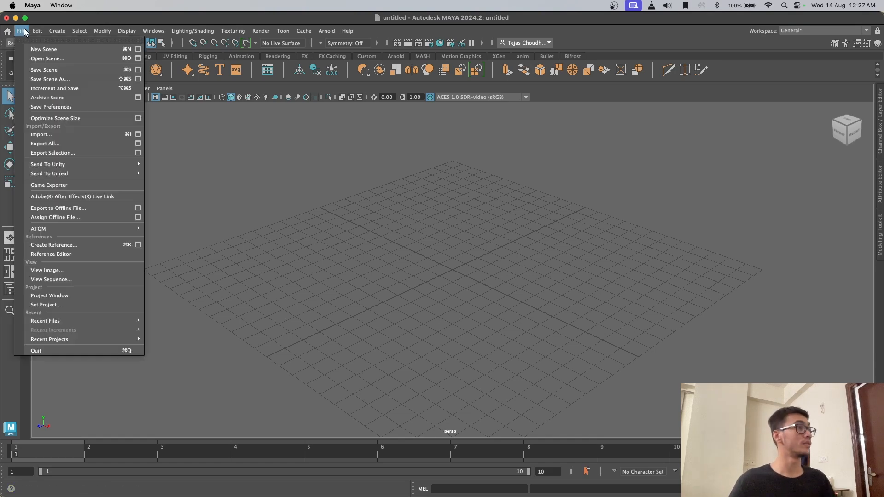
click(84, 296)
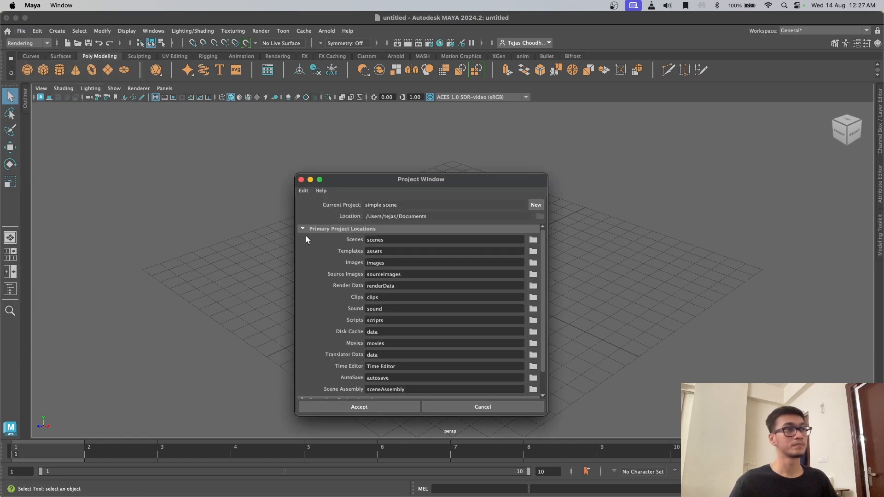
drag(383, 182, 401, 156)
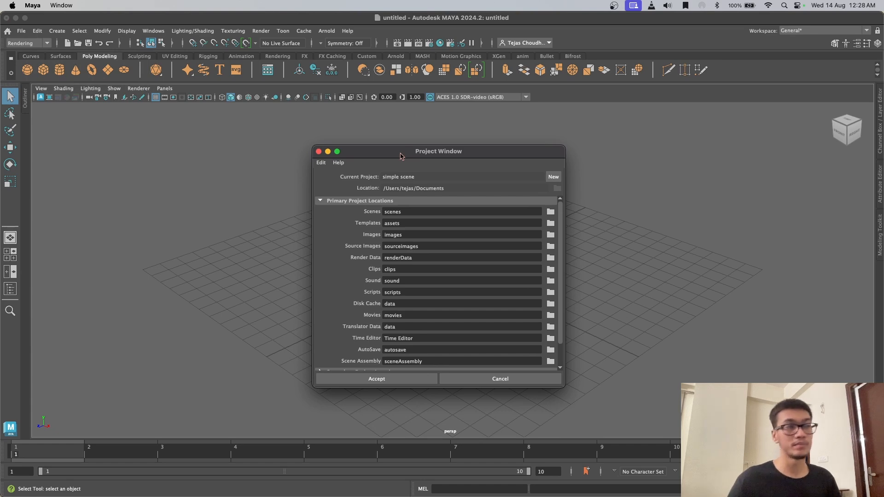
mouse_move(401, 156)
mouse_down()
mouse_move(403, 179)
mouse_move(404, 144)
mouse_up()
scroll(446, 276, down, 2)
scroll(463, 254, up, 2)
scroll(482, 258, down, 2)
scroll(468, 221, up, 2)
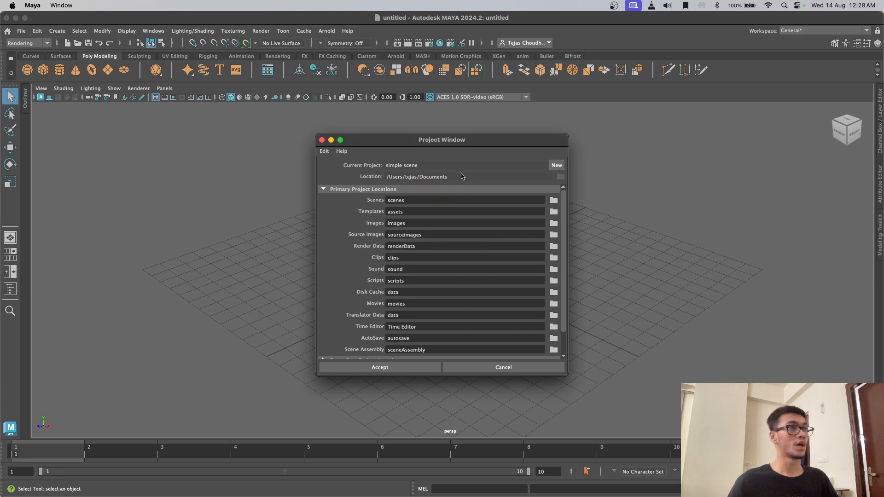
scroll(458, 189, down, 2)
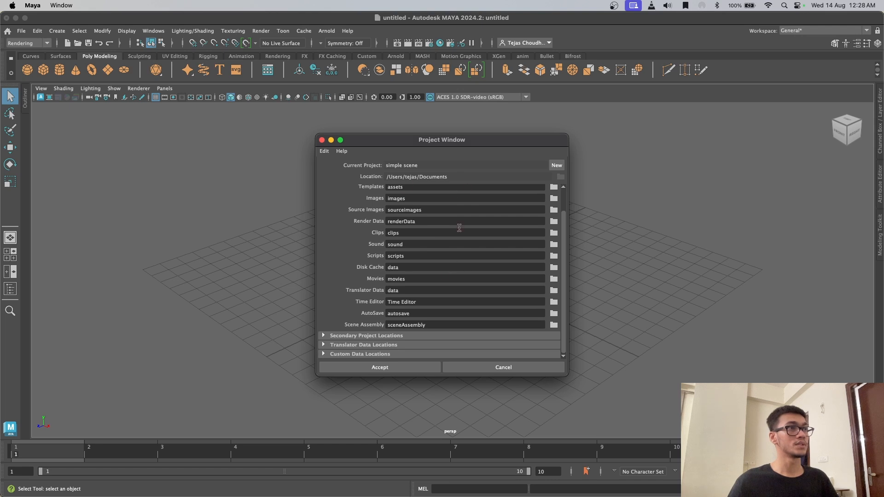
scroll(453, 238, up, 2)
click(400, 368)
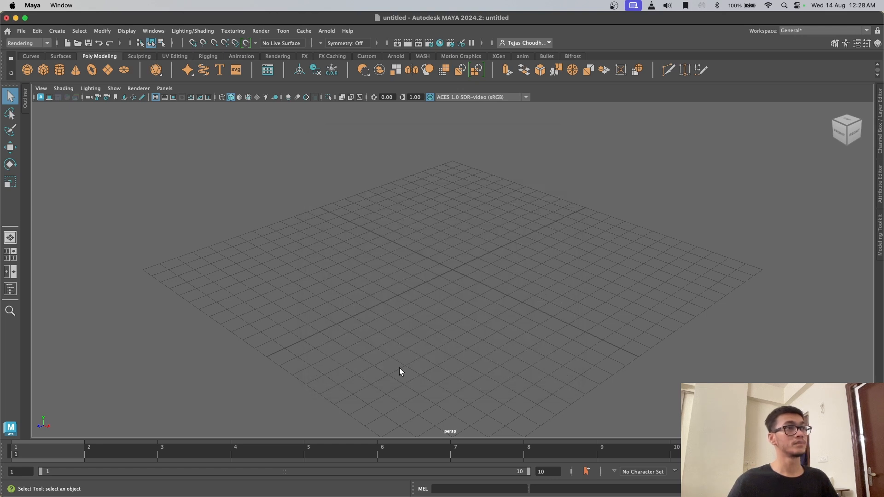
Step: Switch to Finder and open the simple scene folder in Documents to inspect the project's contents
mouse_move(341, 495)
click(300, 479)
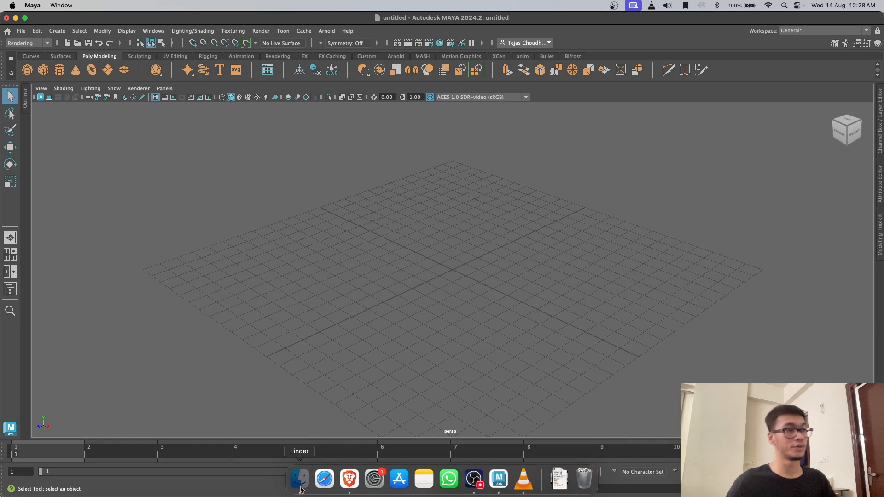
drag(374, 75, 438, 121)
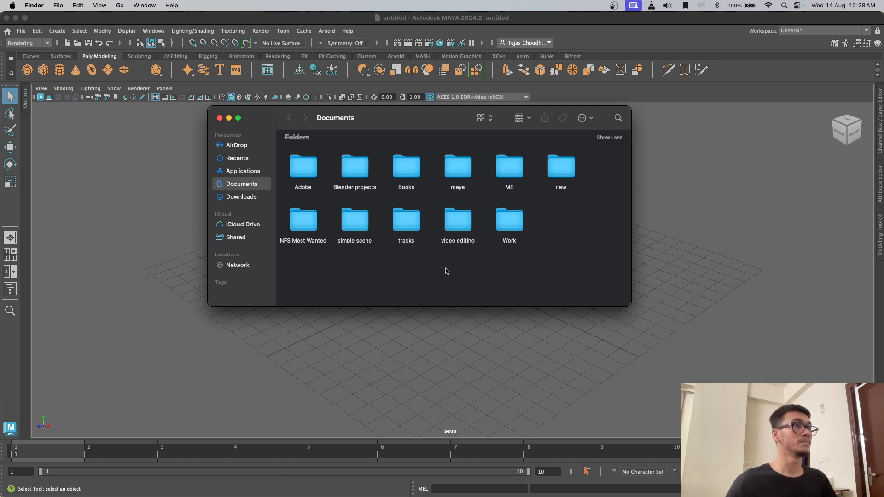
double_click(353, 228)
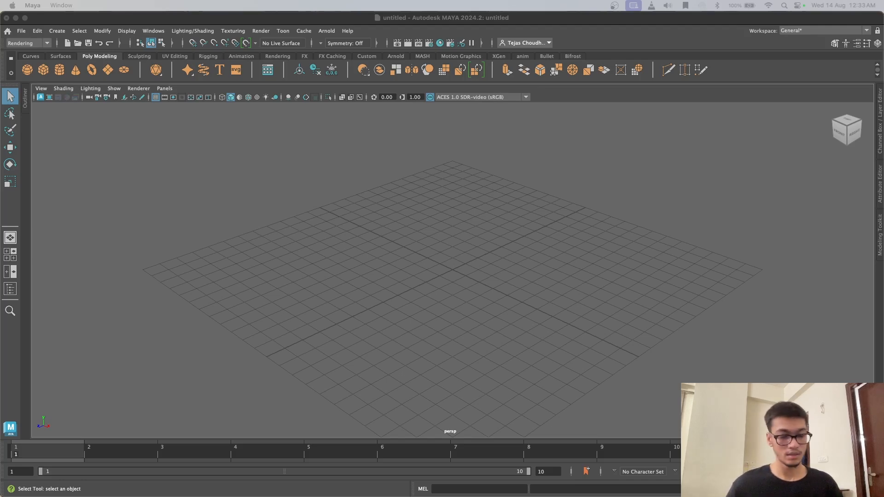
Step: Switch back to Maya and save the empty scene as simplescene01 in the project's scenes folder
click(544, 176)
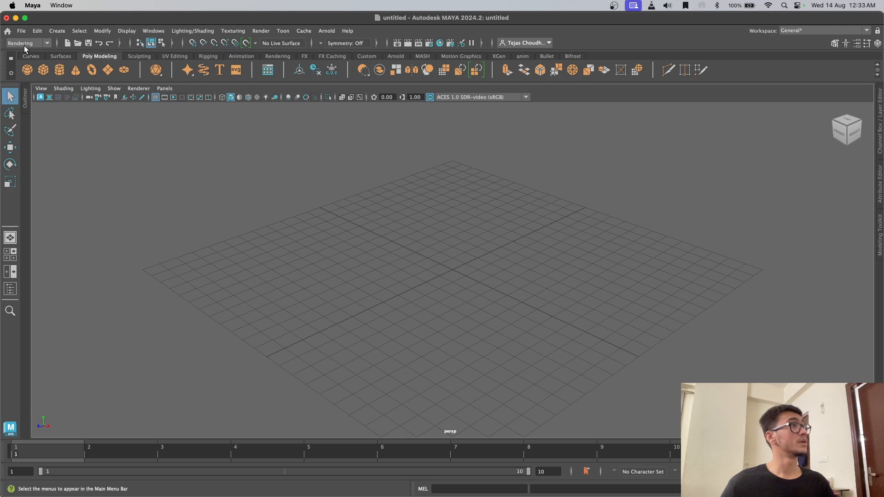
click(21, 30)
click(65, 80)
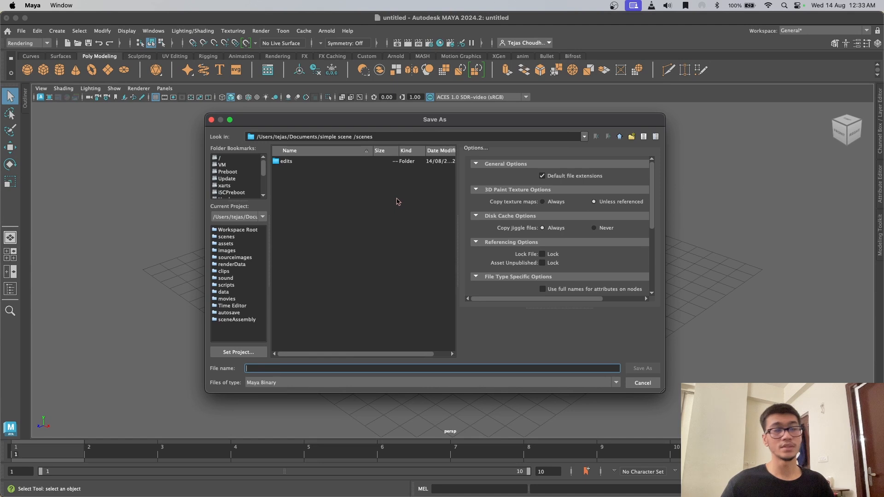
drag(419, 240, 411, 235)
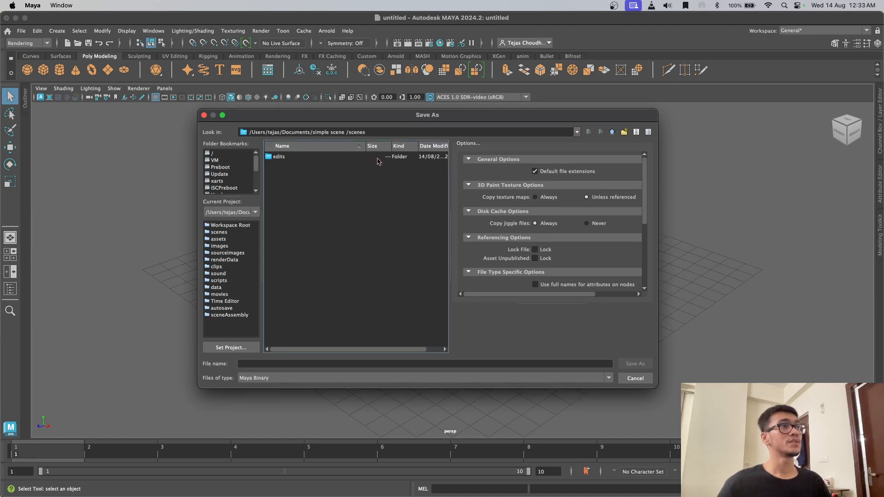
drag(369, 123, 367, 116)
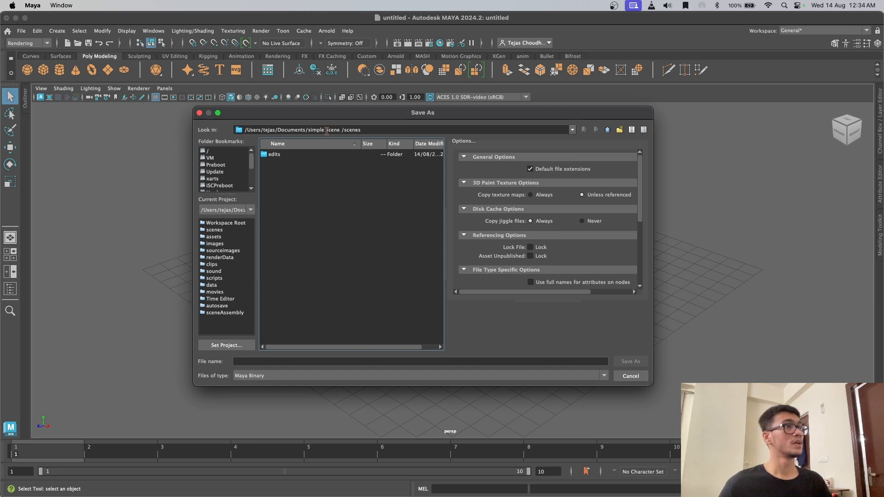
click(346, 361)
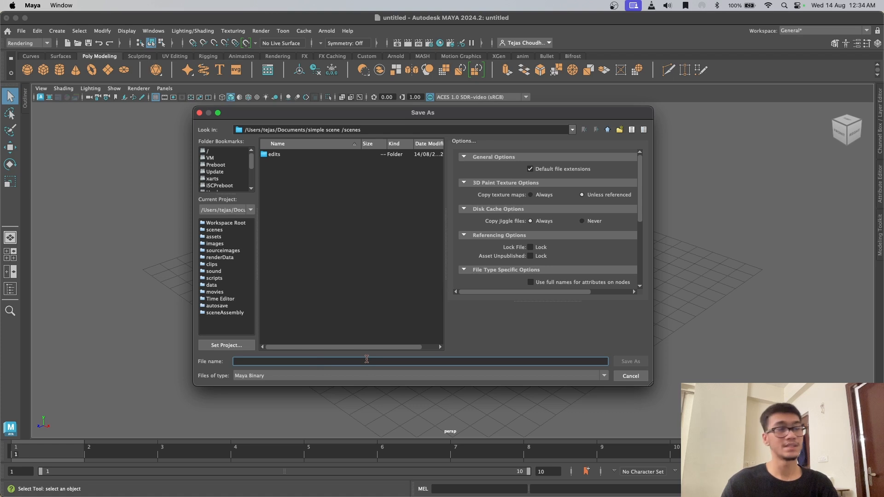
text(simplescene01)
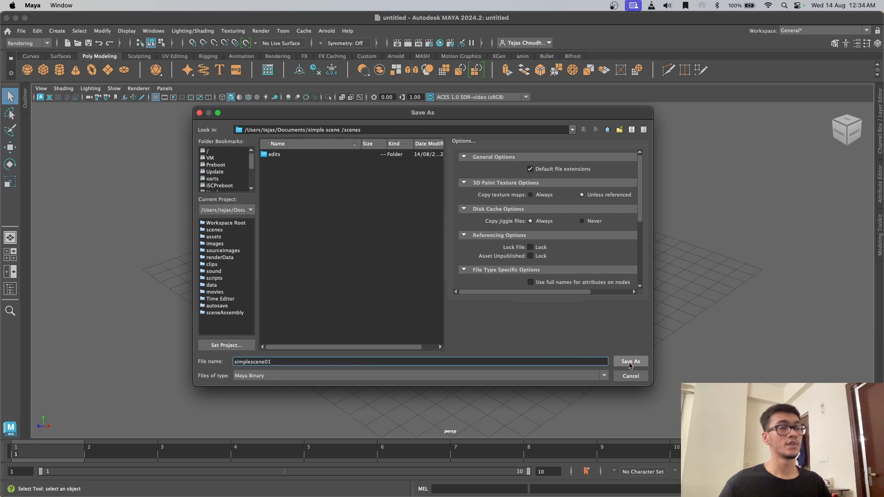
click(630, 362)
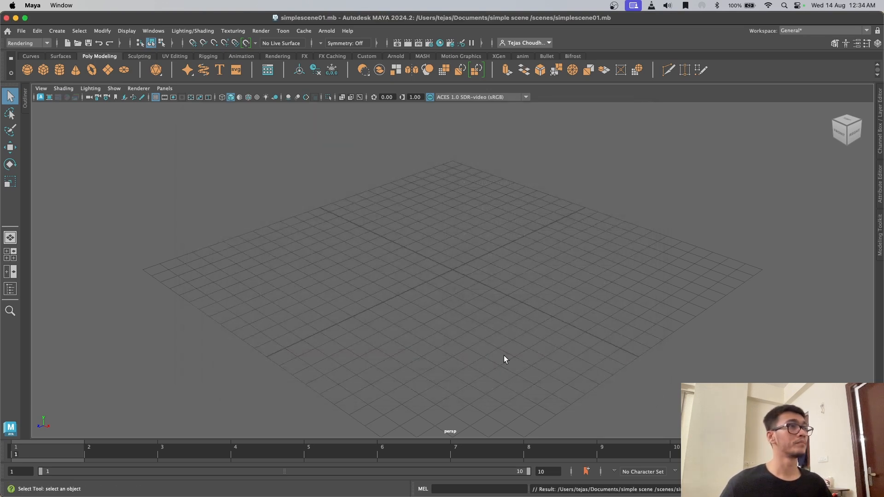
Step: Reset the General workspace to its factory default and collapse the Channel Box / Layer Editor
alt+drag(473, 306, 540, 253)
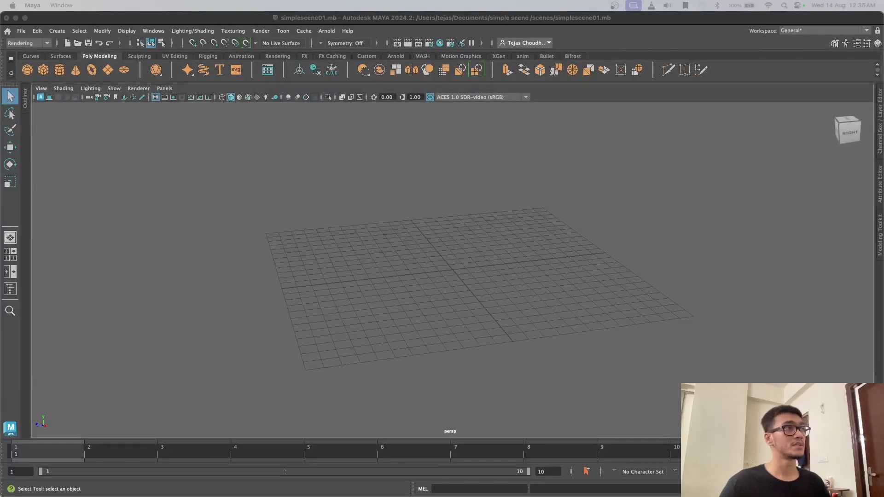
click(677, 215)
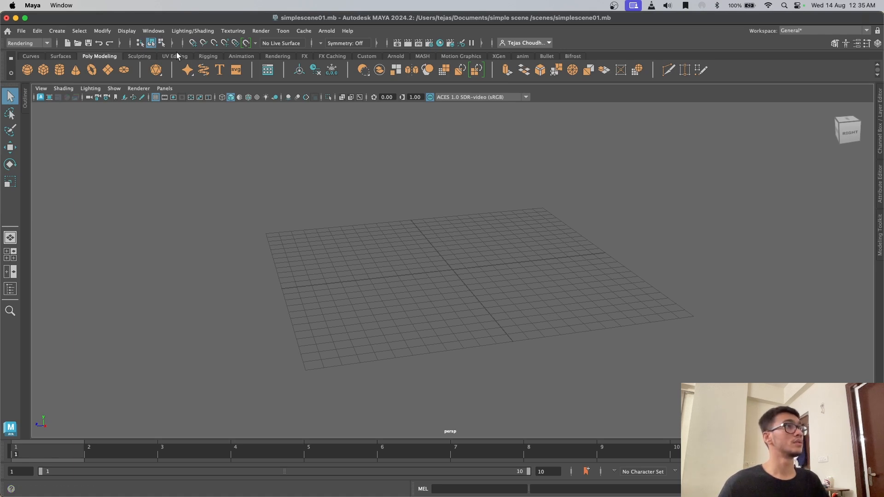
click(153, 31)
mouse_move(214, 129)
mouse_move(217, 61)
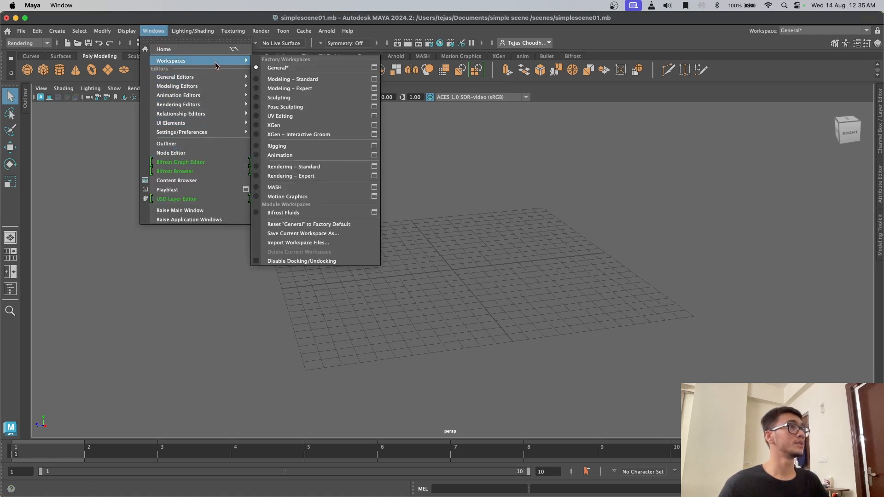
click(320, 225)
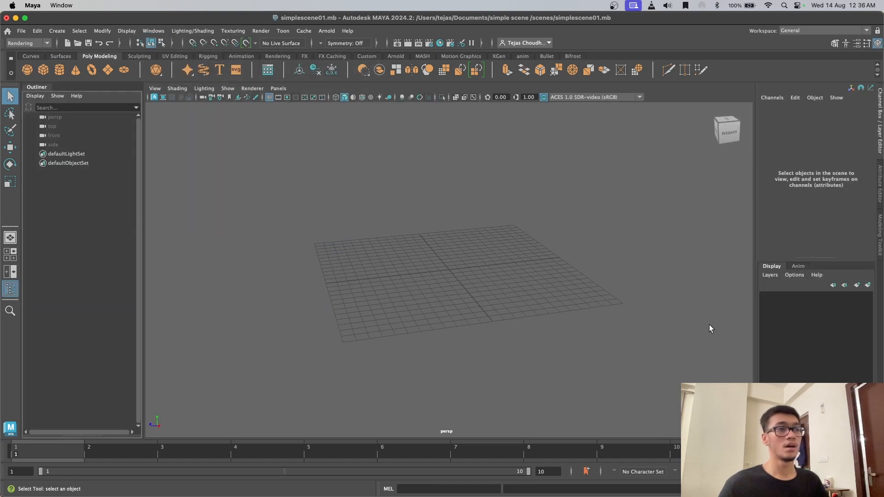
click(880, 127)
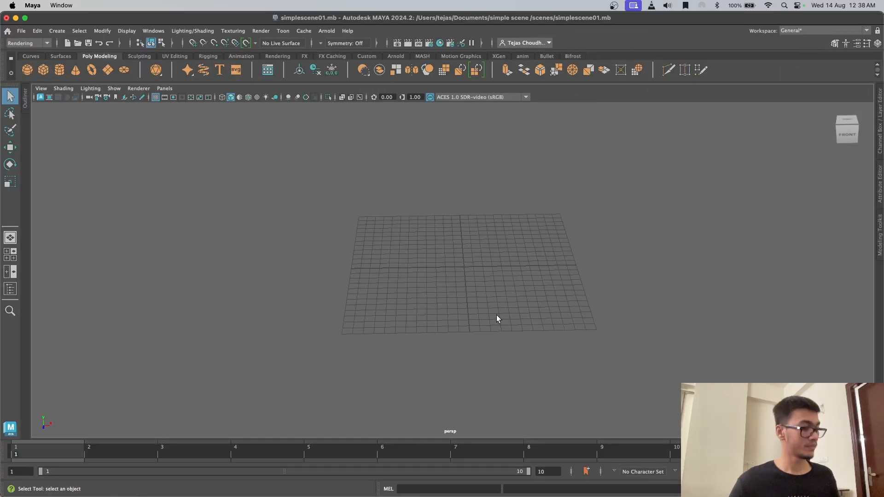
Step: Examine the empty grid in the perspective view from several angles and distances
alt+drag(485, 331, 479, 277)
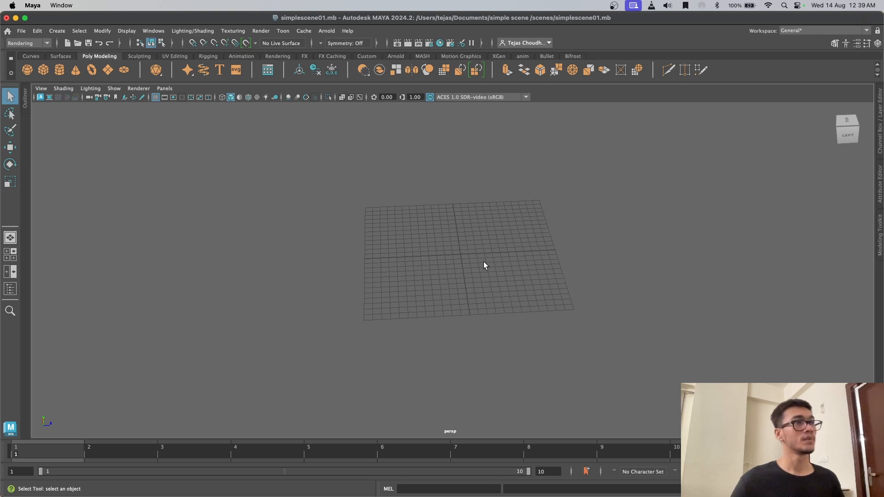
alt+drag(488, 263, 437, 263)
alt+middle_drag(525, 256, 500, 275)
scroll(499, 272, down, 2)
alt+middle_drag(445, 255, 459, 235)
alt+drag(459, 238, 453, 321)
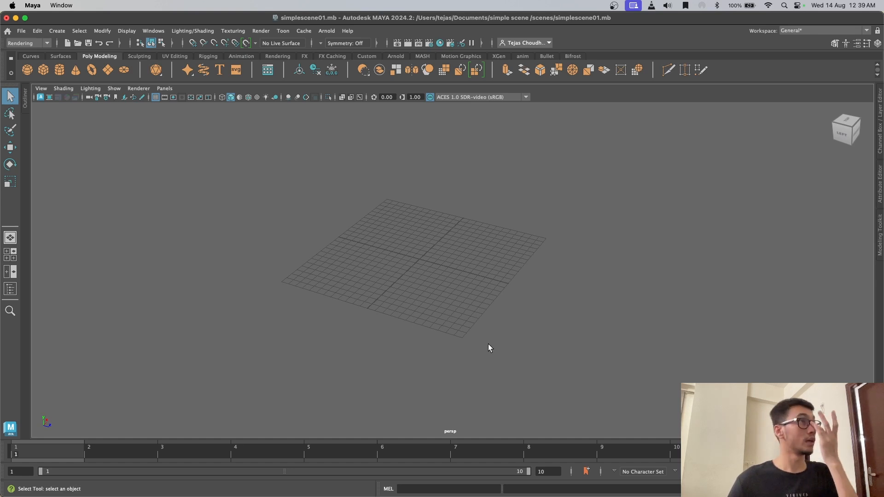
alt+drag(487, 338, 498, 317)
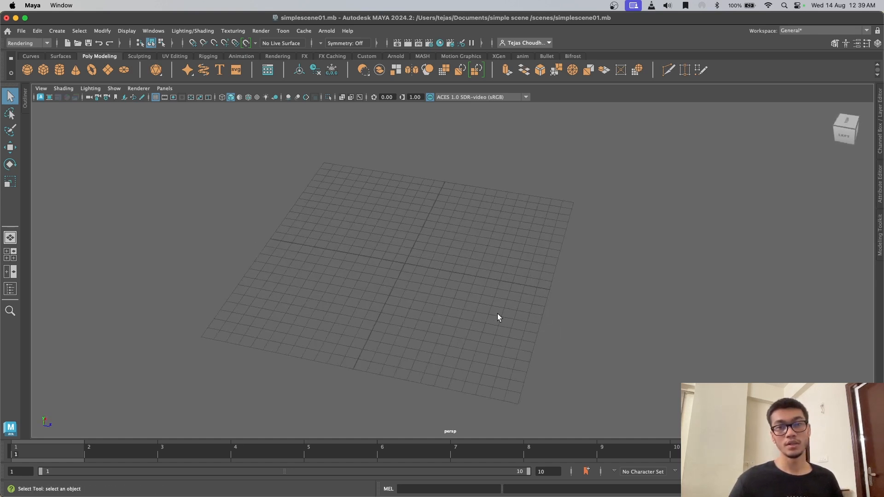
alt+drag(460, 302, 346, 279)
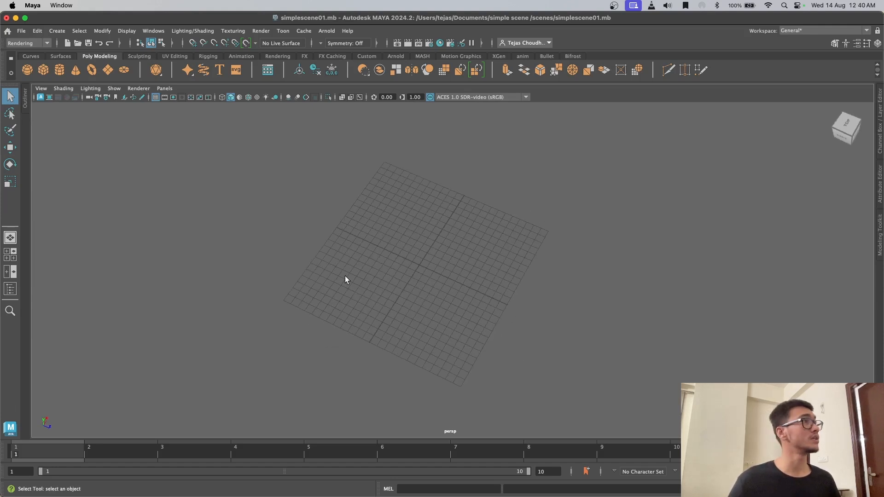
Step: Create a polygon plane at the grid's centre and try the Move, Rotate and Scale tools, leaving Scale active
click(109, 73)
alt+drag(230, 207, 468, 292)
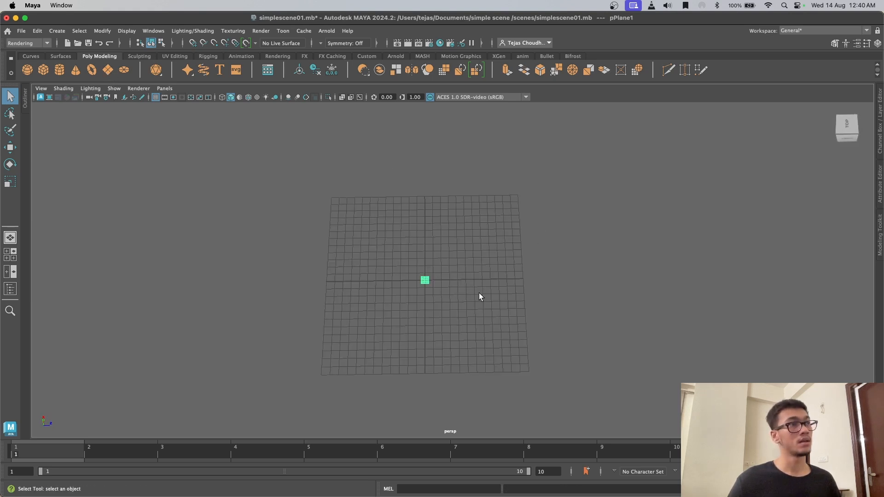
key(r)
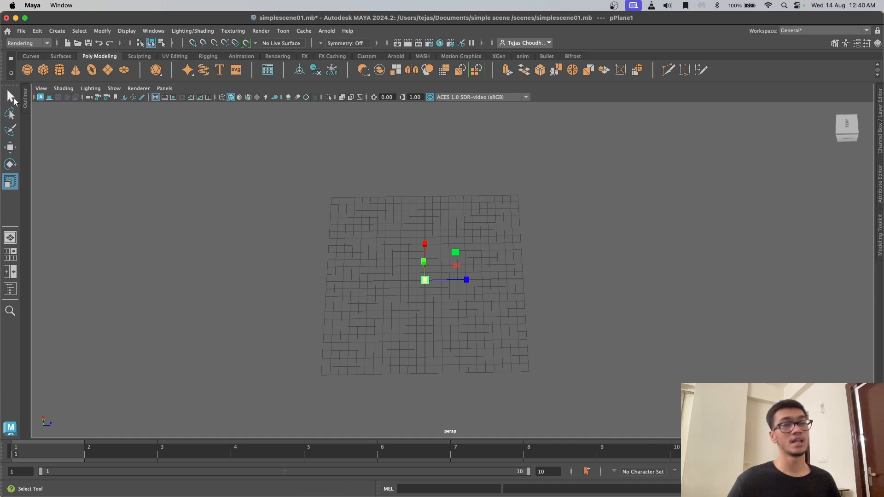
alt+drag(310, 198, 286, 199)
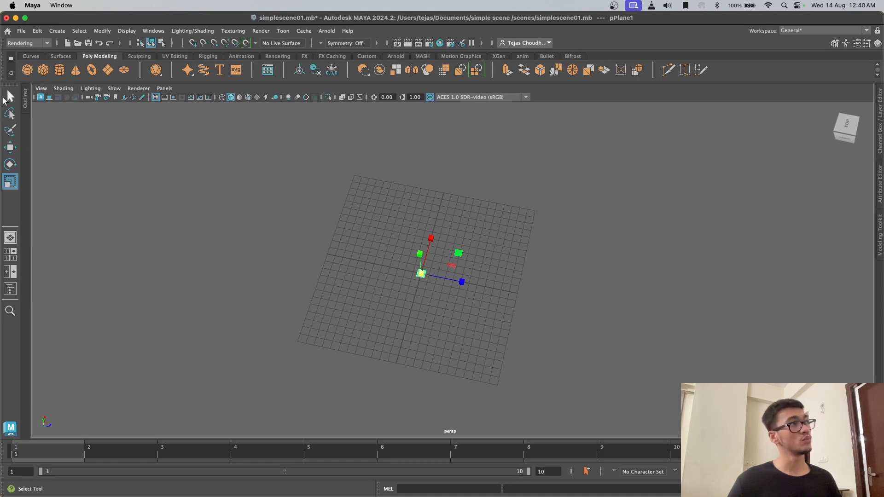
click(11, 147)
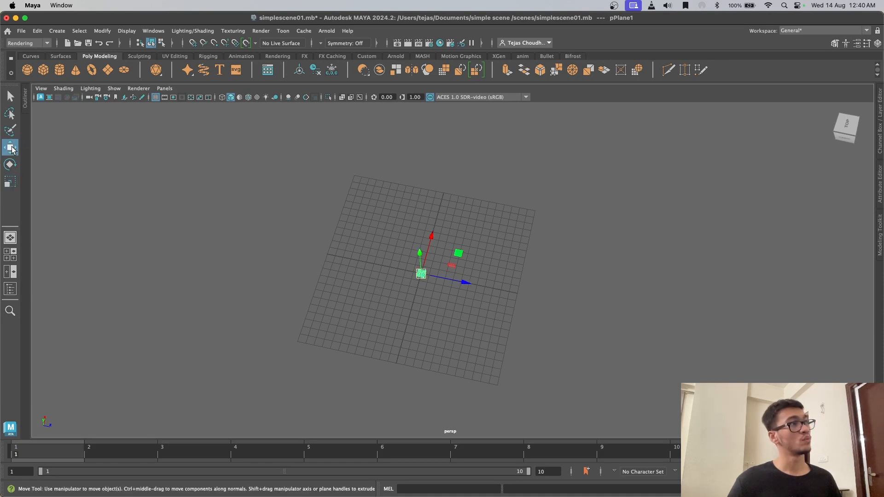
click(10, 165)
click(13, 184)
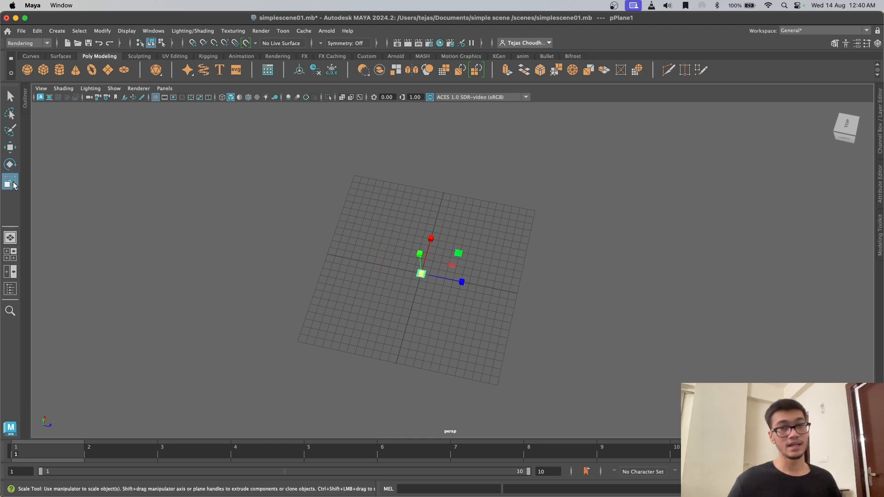
alt+drag(213, 282, 475, 319)
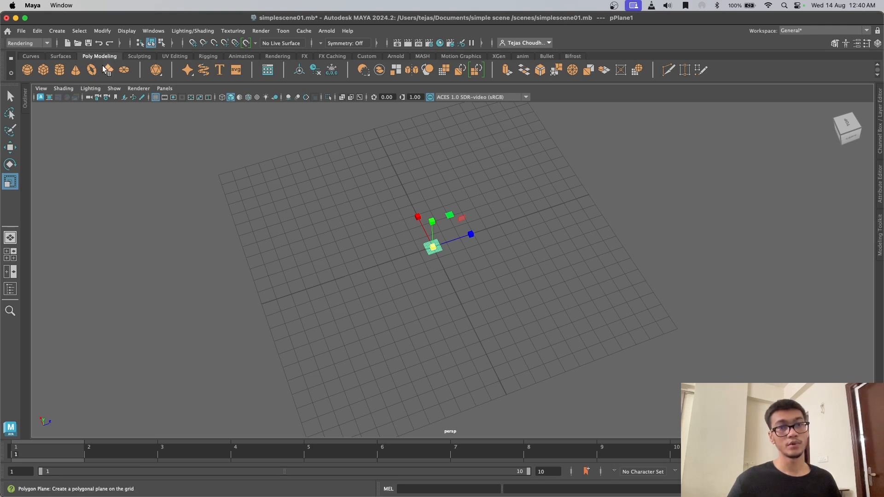
Step: Frame the selected plane in the perspective view and examine it from close up and far away
alt+drag(457, 211, 442, 247)
scroll(440, 209, up, 5)
alt+middle_drag(440, 209, 474, 290)
alt+drag(474, 290, 511, 313)
key(f)
scroll(496, 313, down, 10)
scroll(501, 338, down, 3)
scroll(520, 324, down, 4)
scroll(494, 311, up, 5)
scroll(493, 312, down, 5)
scroll(528, 332, up, 3)
scroll(527, 330, down, 10)
scroll(519, 325, up, 3)
scroll(519, 325, down, 5)
Step: Deselect the plane, reselect it from a distance and frame it in the view to inspect it from above
click(512, 313)
alt+drag(463, 296, 465, 286)
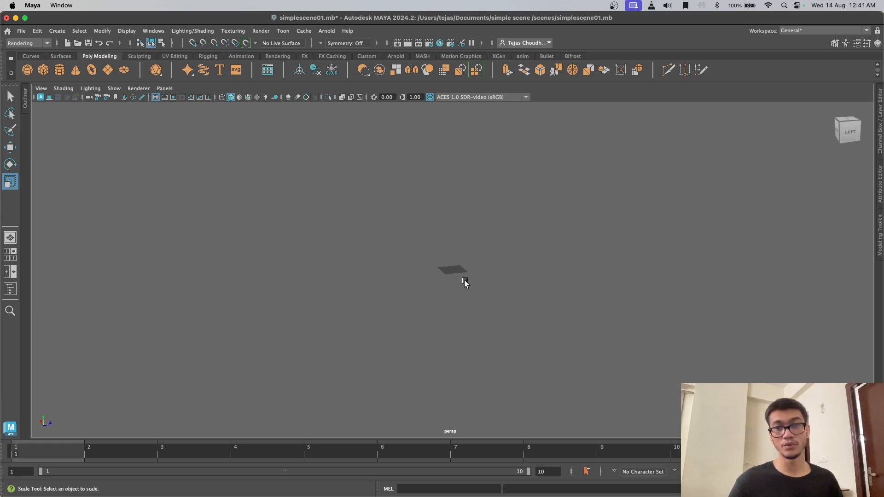
scroll(470, 290, up, 3)
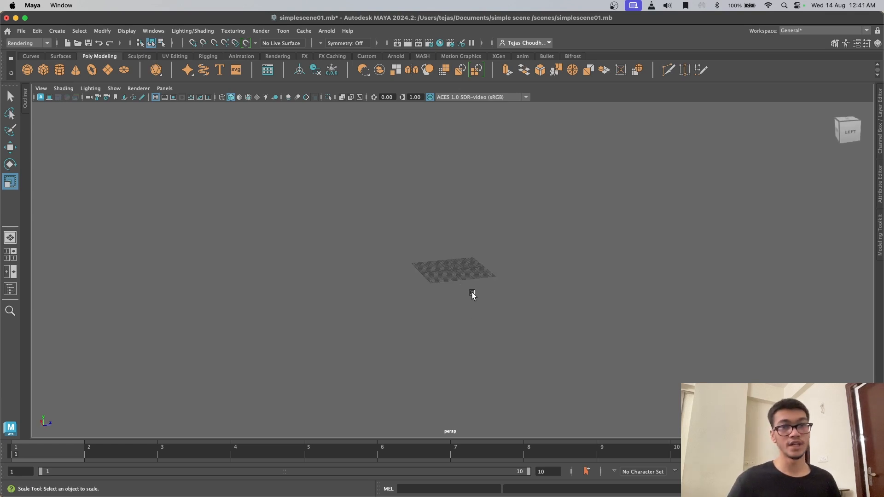
click(467, 274)
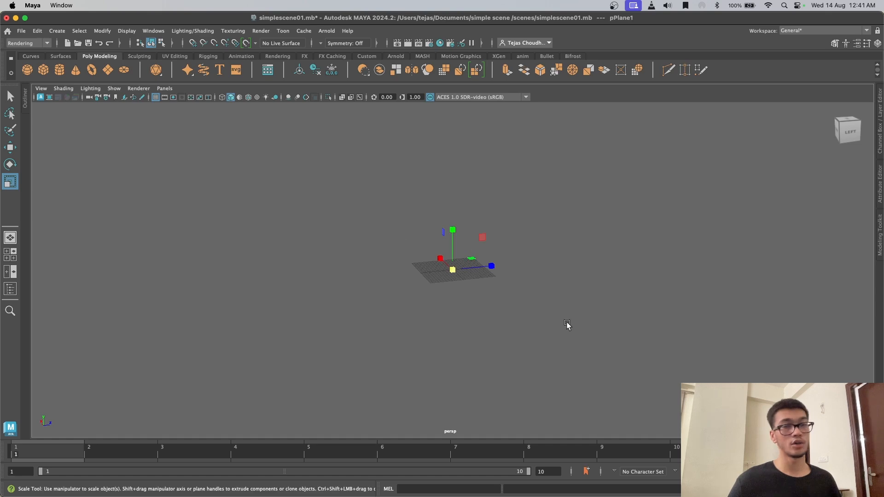
key(f)
scroll(583, 309, down, 5)
alt+drag(582, 309, 592, 345)
scroll(568, 344, down, 5)
scroll(592, 344, up, 3)
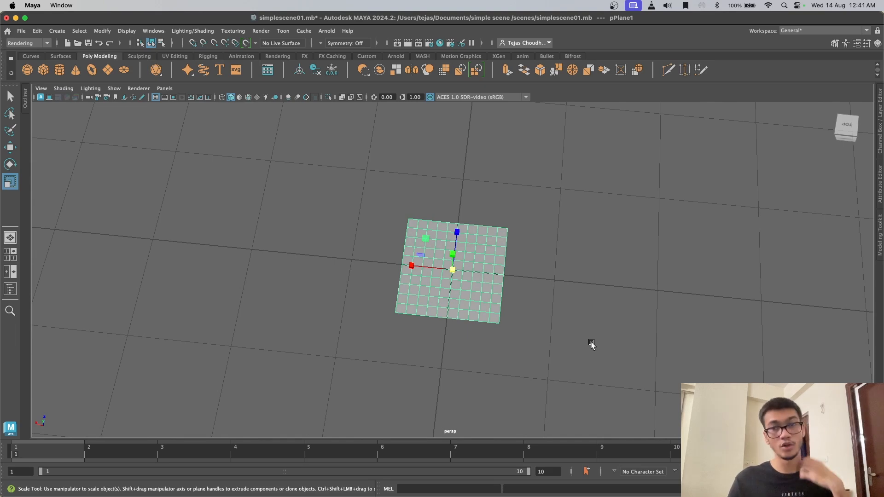
scroll(578, 342, down, 3)
alt+drag(579, 342, 554, 286)
alt+drag(579, 331, 606, 309)
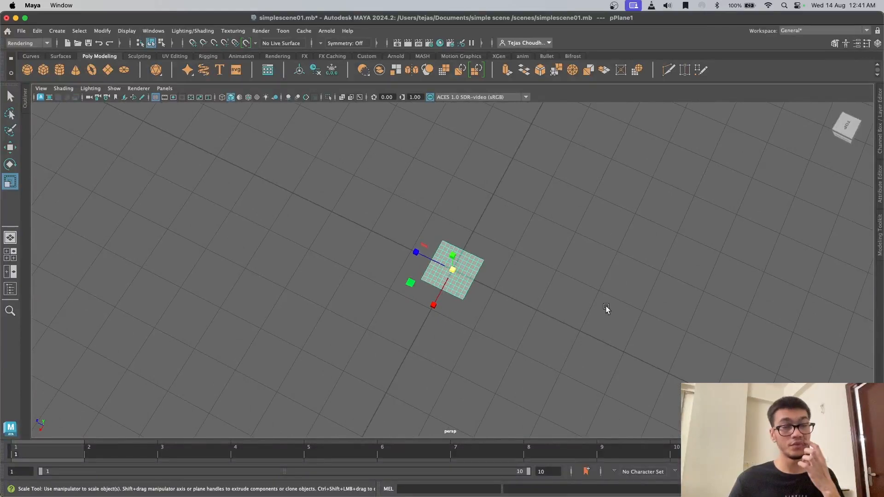
Step: Frame the plane once more, examine it against the surrounding grid and clear the selection
alt+drag(458, 276, 387, 202)
key(f)
alt+drag(597, 295, 587, 391)
scroll(590, 322, down, 4)
scroll(574, 357, down, 6)
click(581, 280)
scroll(528, 322, down, 3)
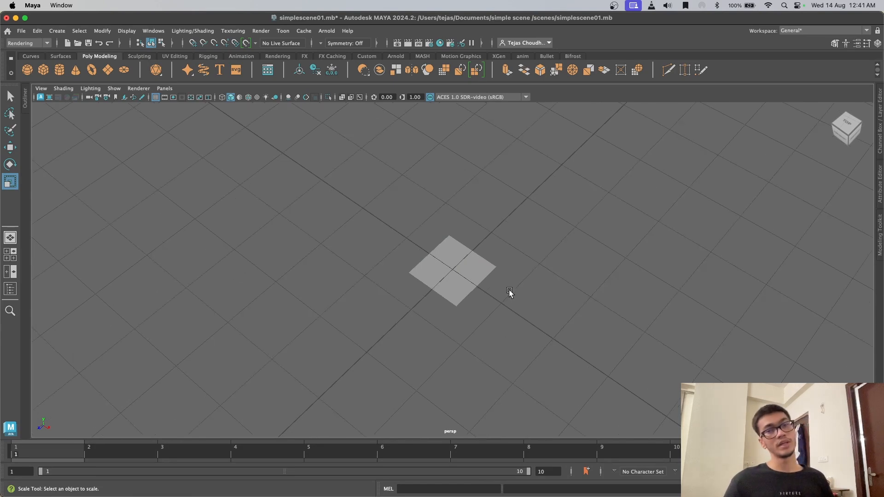
scroll(459, 271, down, 4)
Step: Select the plane and scale it up uniformly until it covers most of the grid
click(459, 270)
scroll(500, 296, down, 3)
alt+drag(499, 296, 467, 338)
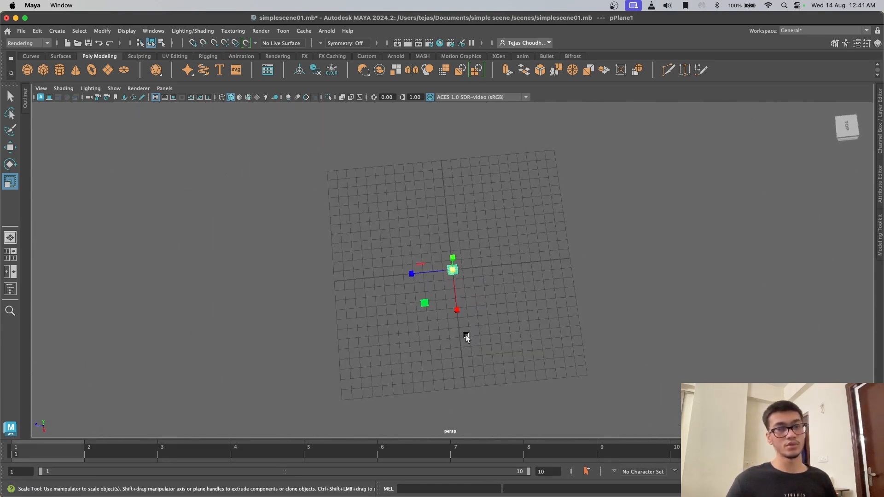
alt+drag(490, 308, 527, 272)
click(361, 328)
drag(428, 253, 448, 327)
drag(450, 272, 581, 332)
click(590, 273)
Step: Reselect and frame the enlarged plane, examine it from above and from the side, and deselect it
click(479, 281)
key(f)
scroll(516, 308, down, 8)
alt+drag(528, 319, 493, 296)
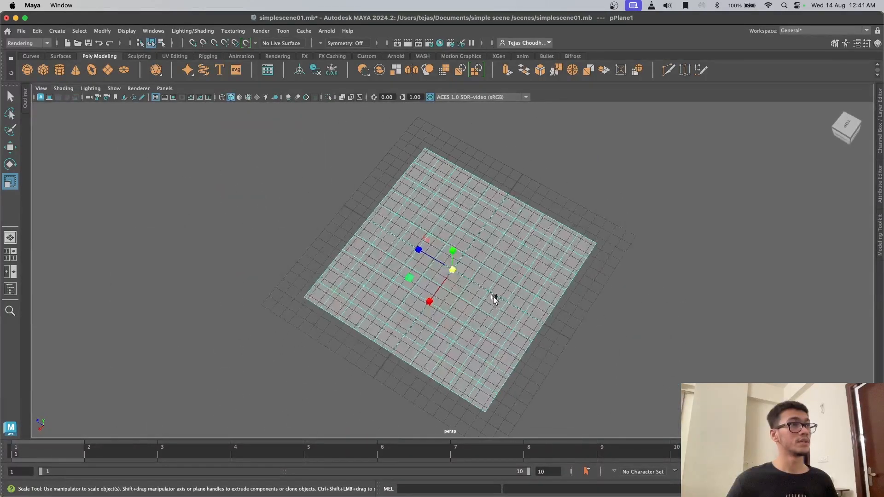
scroll(487, 316, up, 5)
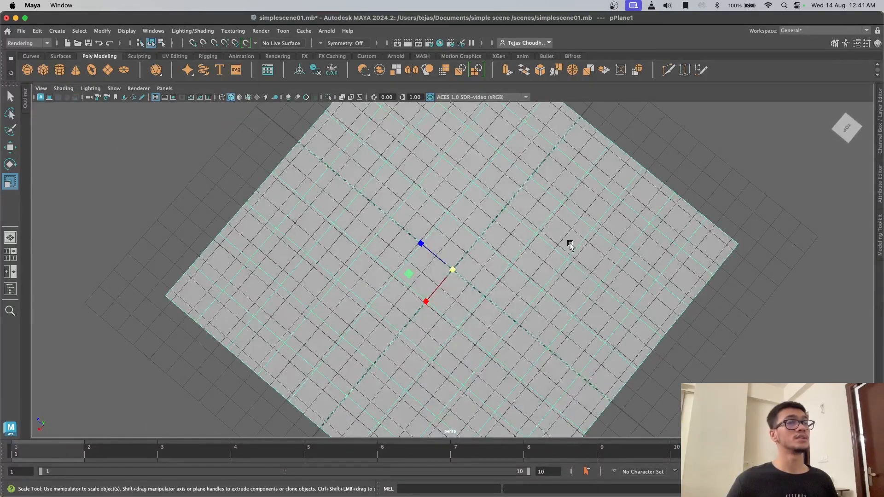
scroll(570, 245, down, 5)
alt+drag(571, 247, 527, 209)
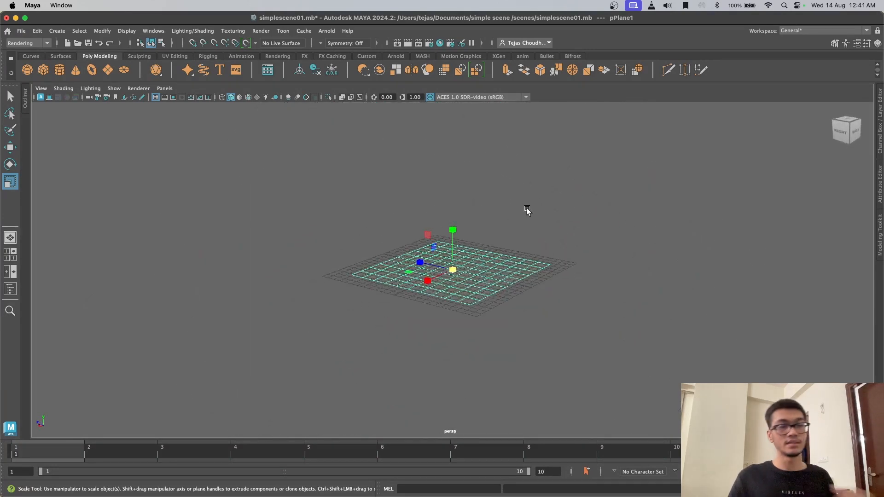
click(828, 144)
drag(828, 144, 728, 134)
click(668, 313)
alt+drag(595, 338, 612, 303)
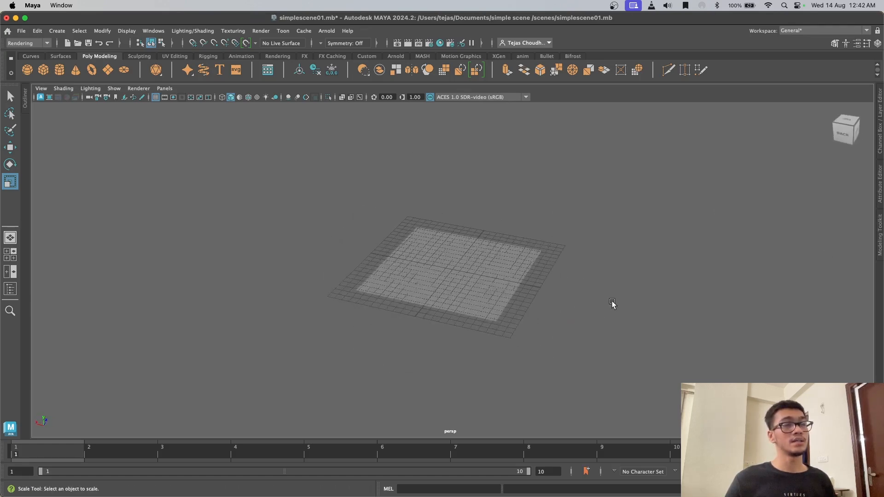
alt+drag(613, 303, 575, 341)
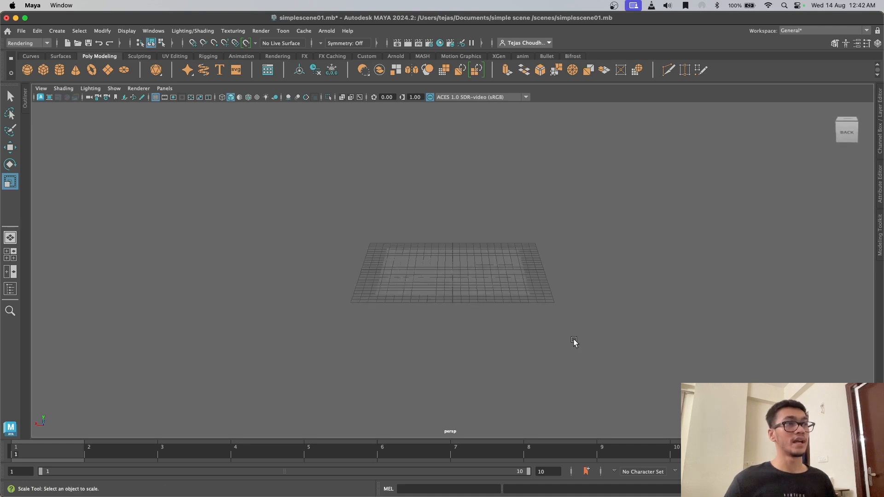
Step: Use the hotbox to look at the scene in Back View and return to Perspective View
key(space)
click(501, 276)
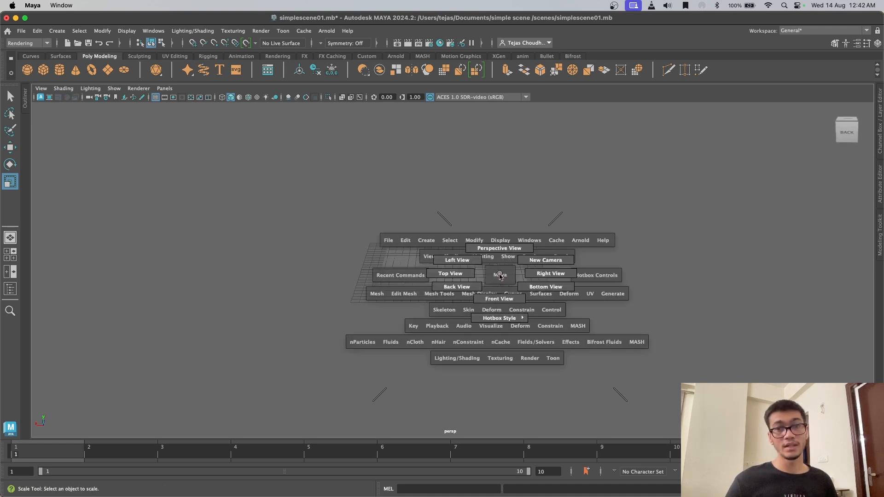
click(501, 277)
click(502, 275)
click(501, 276)
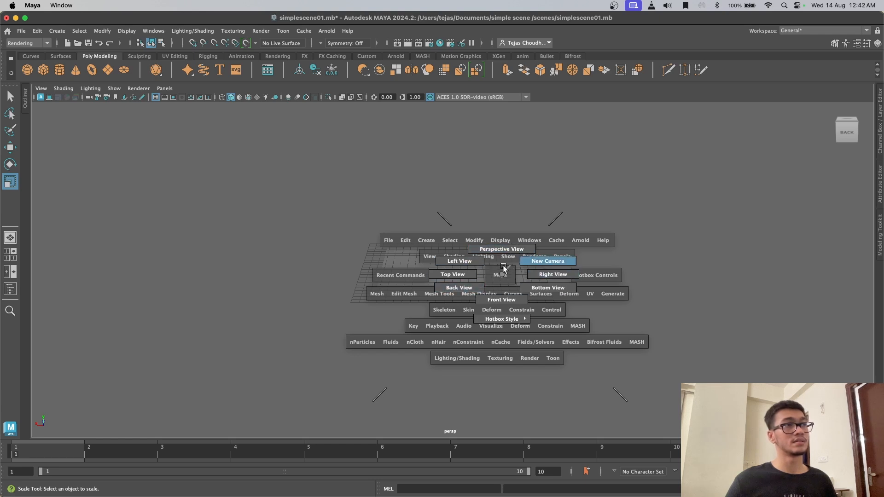
drag(507, 275, 456, 289)
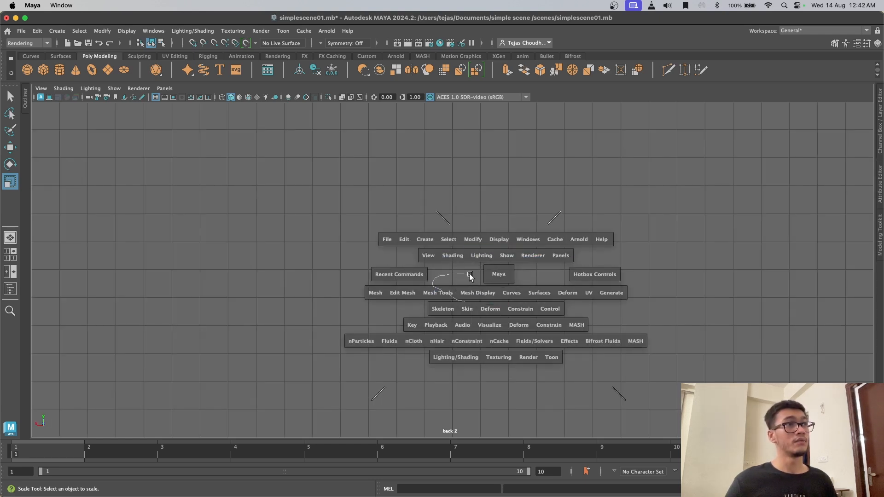
key(space)
drag(507, 275, 507, 237)
alt+drag(498, 300, 506, 312)
Step: Switch the viewport to Top View through the hotbox, with the whole plane in view
key(space)
drag(479, 261, 480, 261)
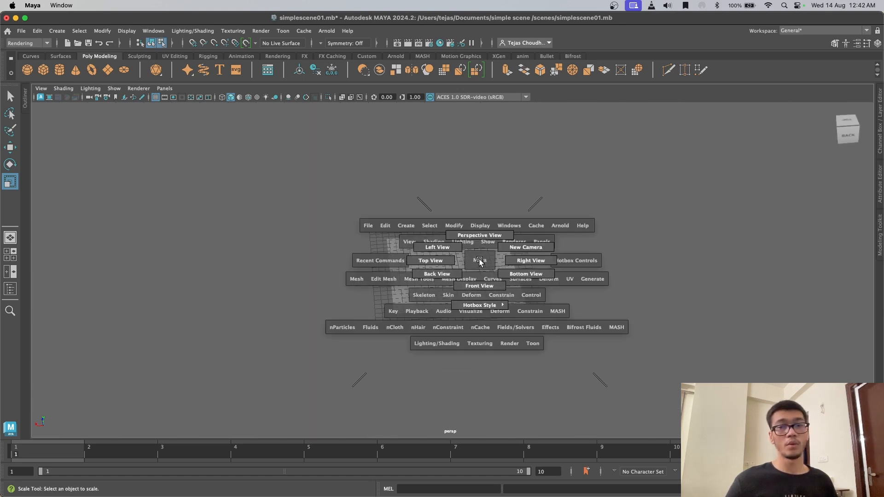
drag(479, 262, 432, 261)
scroll(534, 286, down, 3)
scroll(535, 286, up, 4)
mouse_move(846, 128)
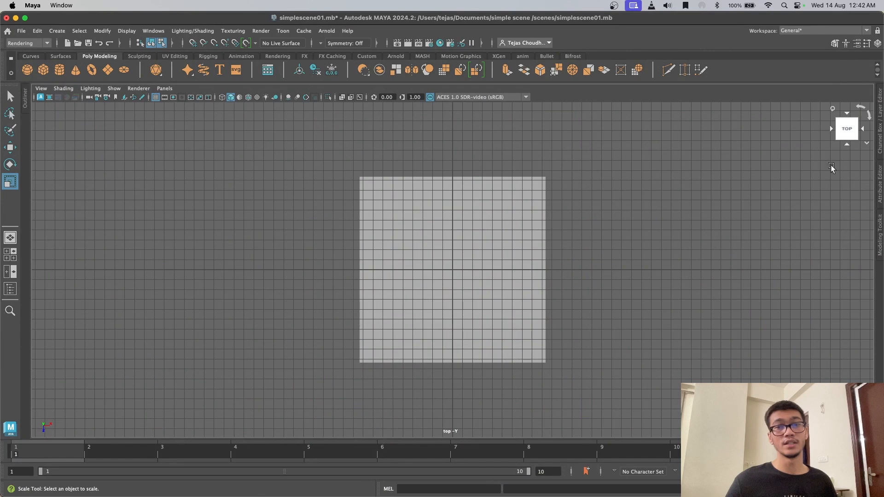
Step: Box-select edges across different areas of the plane to examine its subdivisions
drag(599, 339, 394, 249)
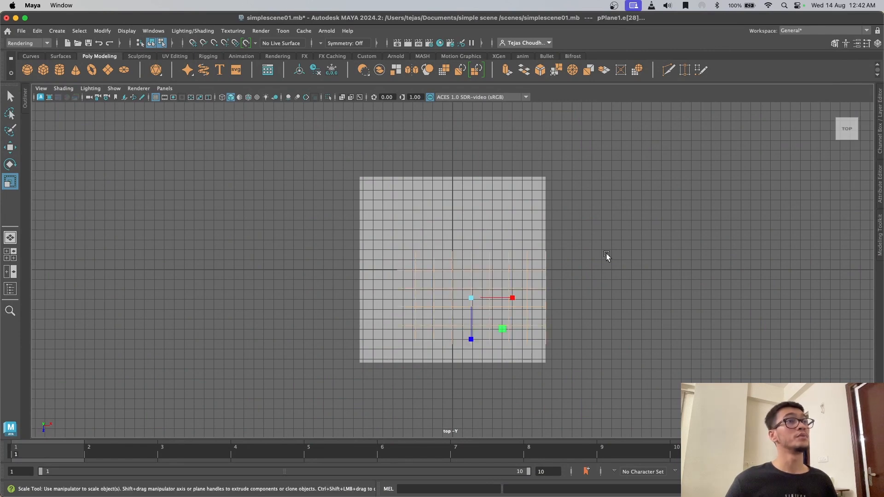
scroll(591, 267, down, 3)
scroll(605, 275, up, 4)
drag(610, 344, 435, 245)
drag(588, 282, 424, 223)
scroll(601, 263, up, 3)
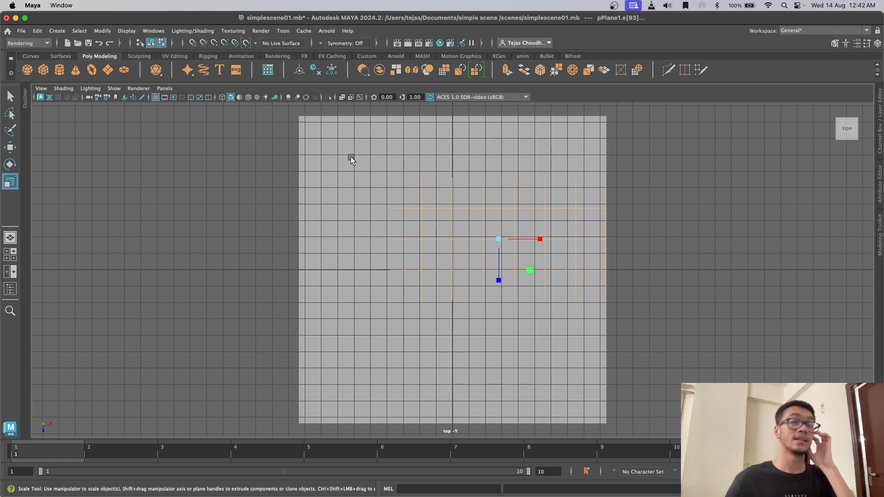
Step: Turn on Wireframe on Shaded in the top view and clear the edge selection
click(247, 97)
scroll(524, 268, down, 3)
scroll(645, 263, up, 2)
click(645, 263)
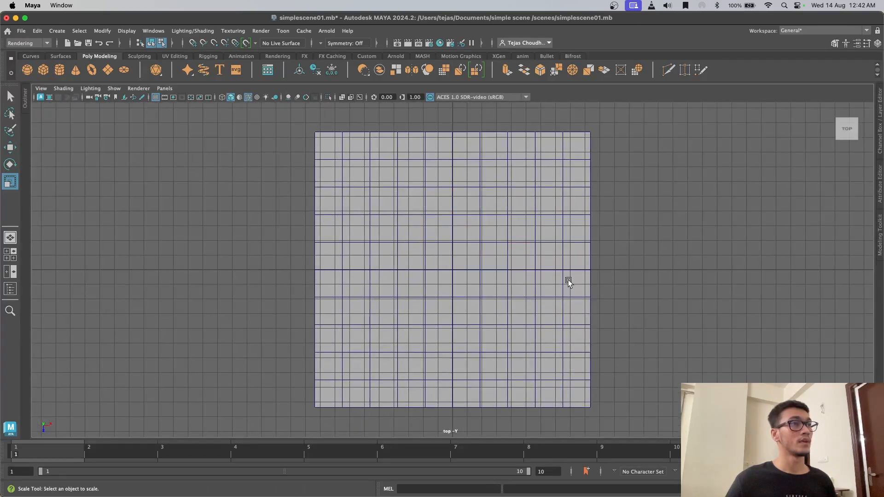
scroll(517, 282, down, 1)
scroll(515, 268, up, 3)
scroll(515, 268, down, 1)
alt+drag(453, 316, 459, 266)
scroll(459, 265, down, 1)
scroll(459, 265, up, 2)
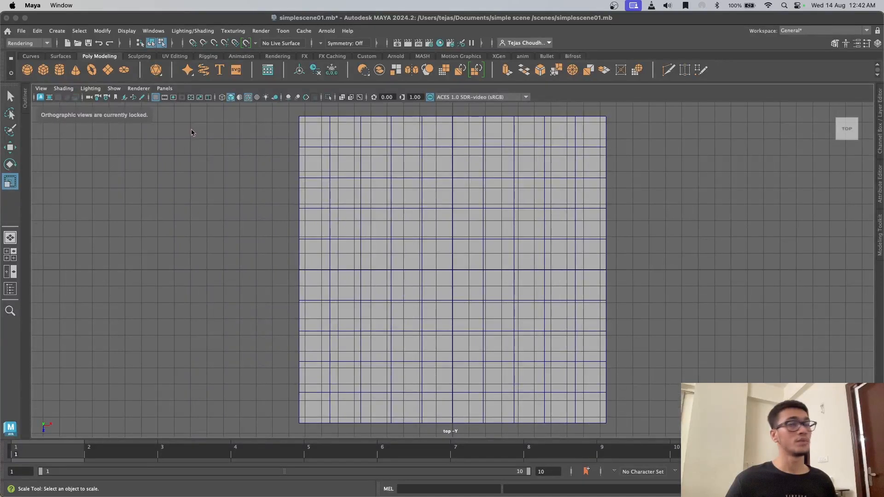
Step: Hide the viewport grid so that only the plane's own edges are shown
click(155, 97)
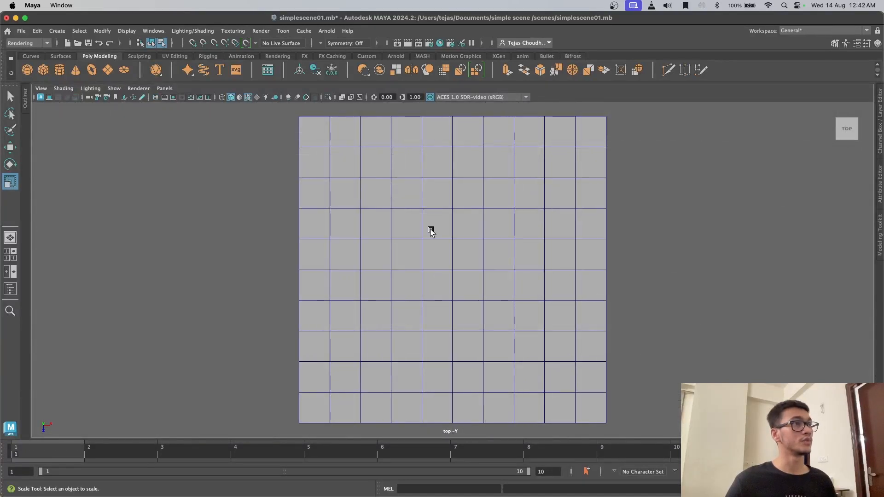
scroll(498, 268, down, 2)
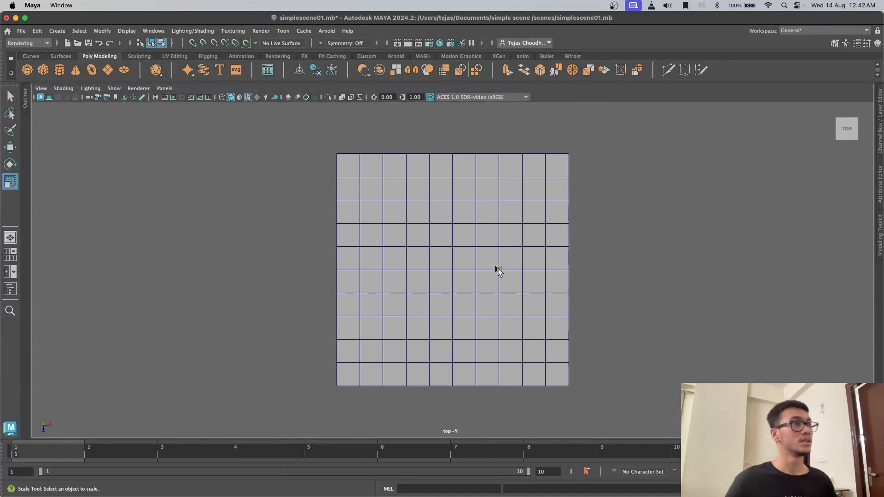
scroll(499, 271, up, 1)
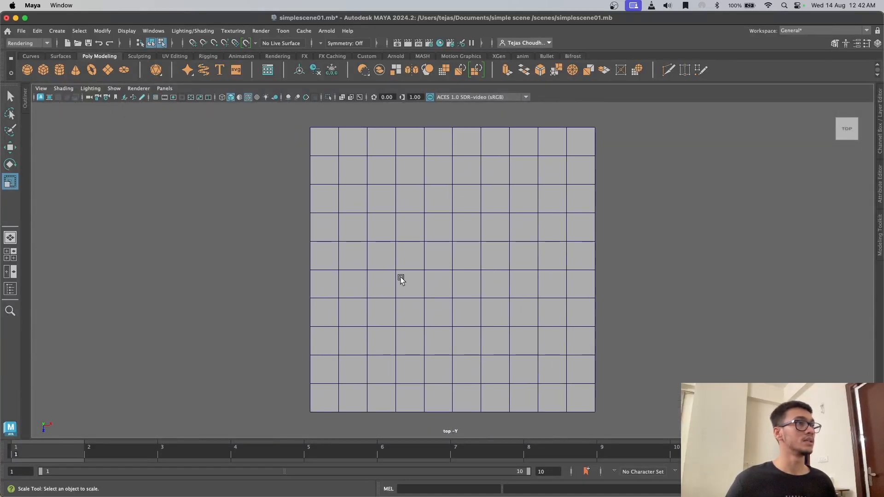
Step: Switch the plane to face selection mode and box-select a block of faces in its upper-left area
right_click(433, 222)
right_click(433, 222)
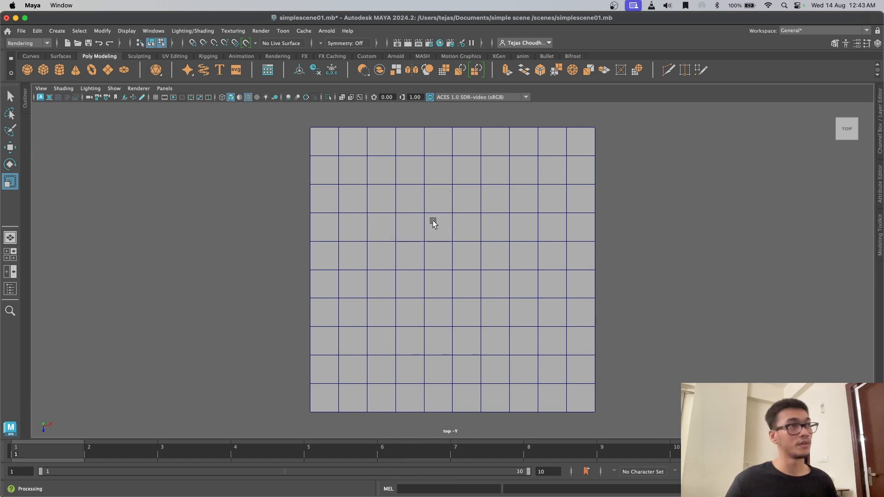
right_click(433, 223)
mouse_move(433, 223)
right_down()
mouse_move(426, 204)
mouse_move(432, 233)
mouse_move(427, 202)
mouse_move(416, 233)
mouse_move(440, 239)
mouse_move(434, 228)
right_up()
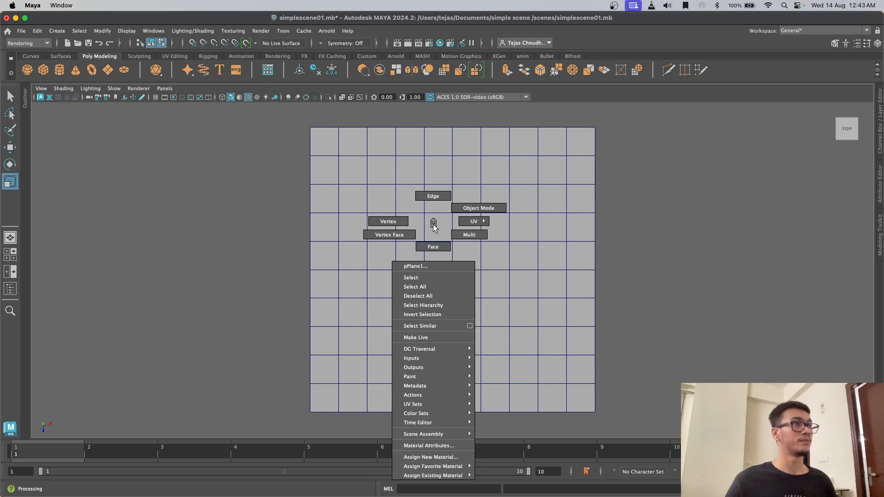
right_drag(434, 226, 435, 241)
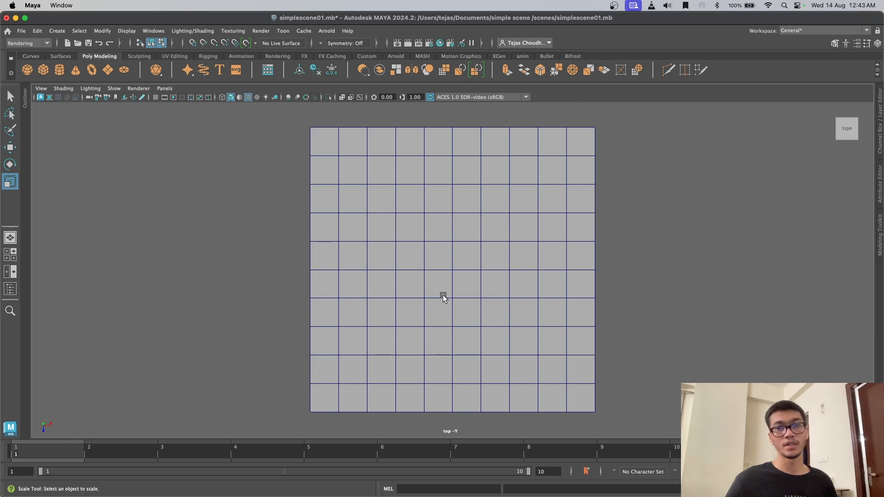
drag(292, 137, 418, 241)
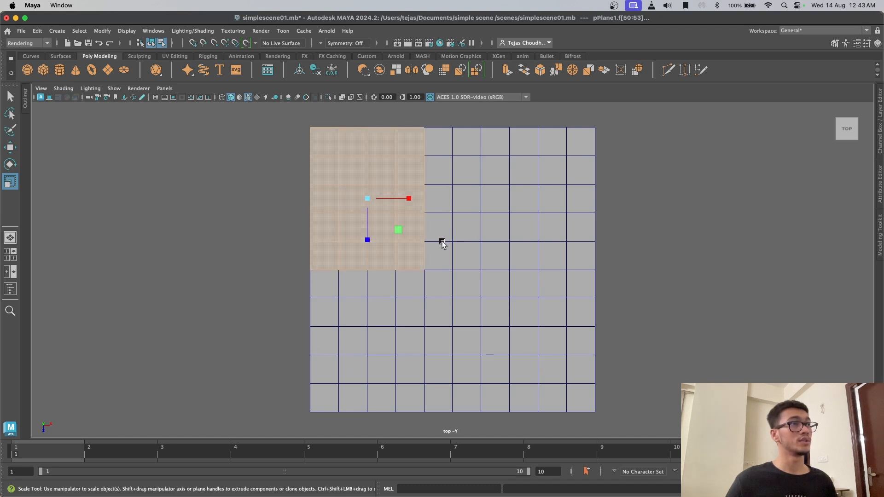
Step: Select the faces along the plane's diagonal, from the lower-left corner face to the upper-right corner face
click(321, 399)
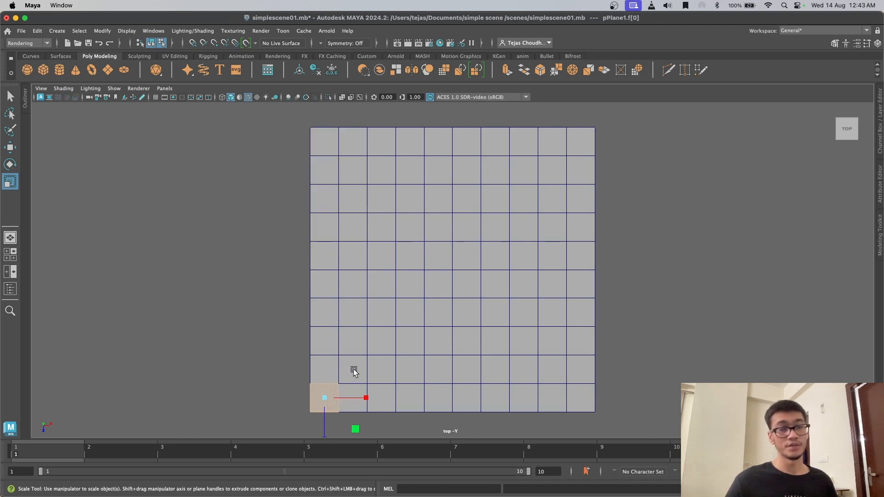
shift+click(354, 372)
shift+click(393, 338)
shift+click(409, 317)
shift+click(443, 282)
shift+click(468, 256)
shift+click(496, 228)
shift+click(527, 194)
shift+click(556, 170)
shift+click(578, 142)
Step: Add all the faces below and right of the diagonal to the selection
shift+drag(629, 192, 575, 396)
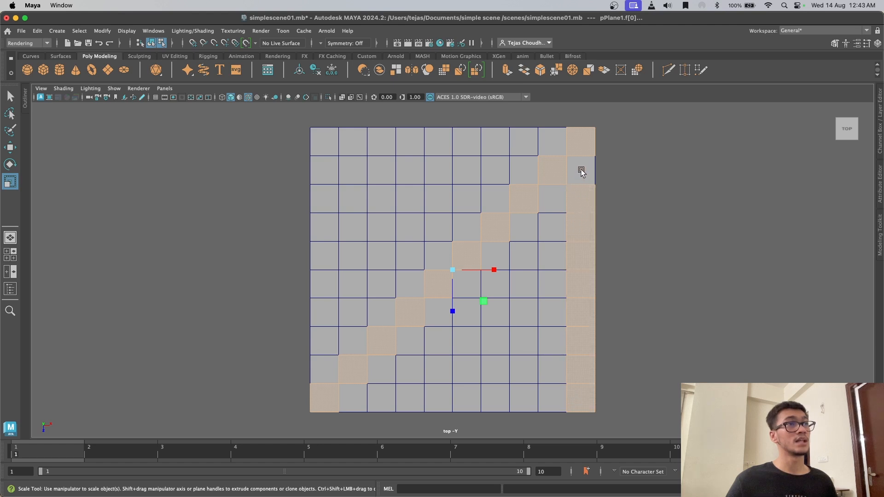
shift+drag(554, 428, 550, 379)
shift+drag(548, 345, 403, 348)
shift+drag(544, 311, 441, 322)
shift+drag(547, 205, 546, 282)
shift+drag(520, 230, 521, 248)
shift+click(525, 279)
shift+click(499, 257)
shift+click(495, 279)
shift+click(469, 288)
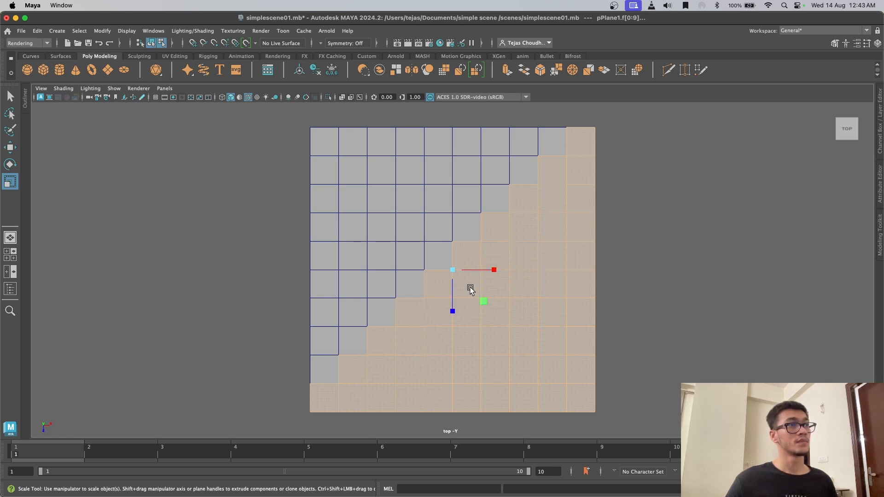
Step: Invert the face selection across the plane and delete the faces above the diagonal
scroll(527, 317, down, 3)
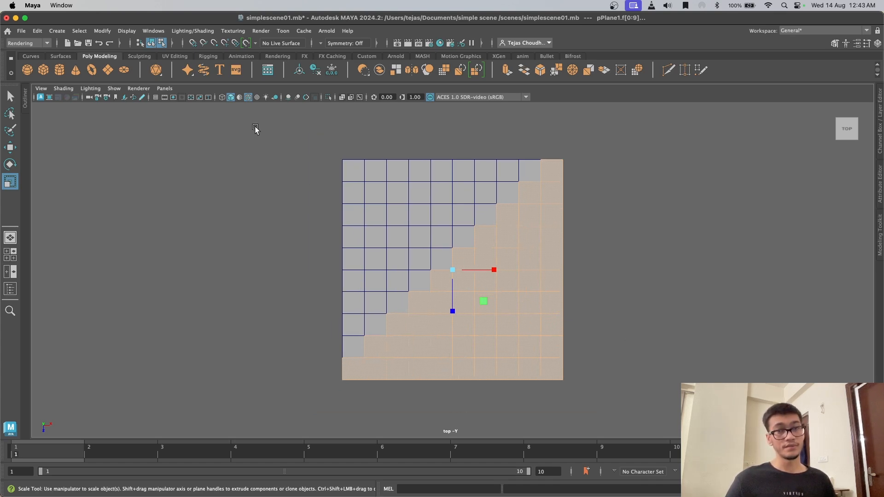
shift+drag(247, 124, 639, 417)
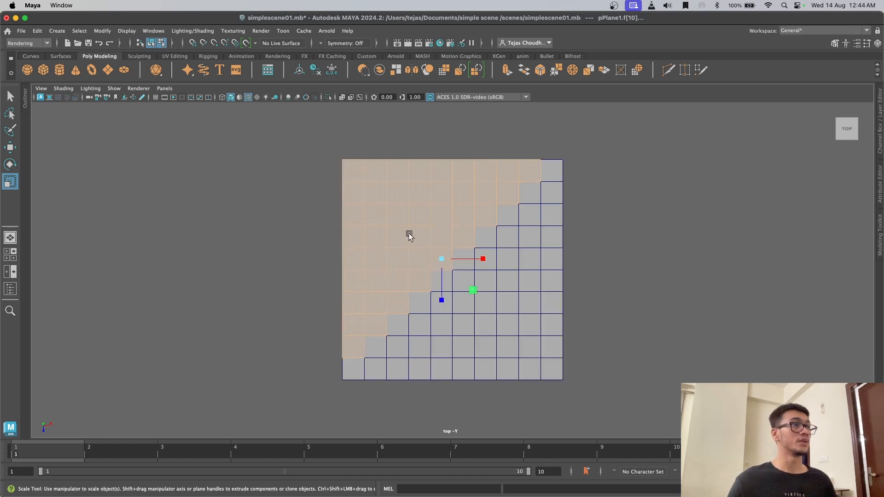
key(Delete)
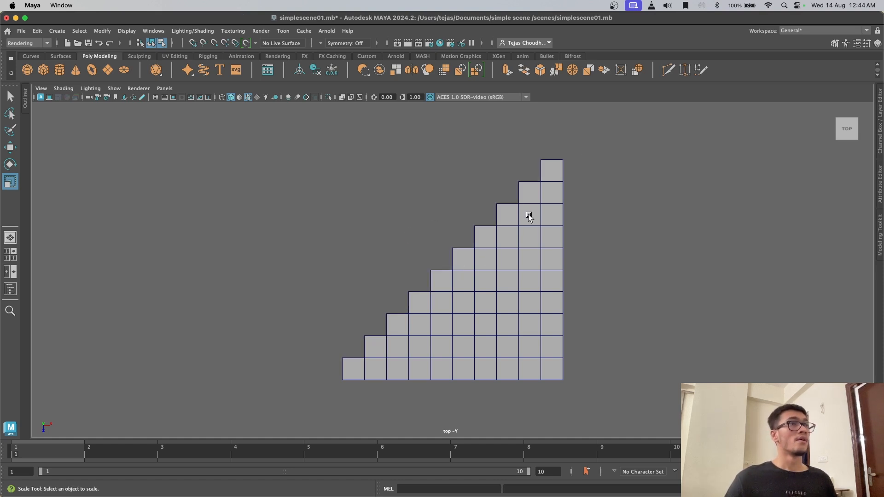
Step: Switch the stair-stepped plane to vertex selection mode and test box-selecting some of its vertices, clearing the selection at the end
scroll(532, 218, up, 3)
scroll(543, 211, down, 2)
right_click(546, 211)
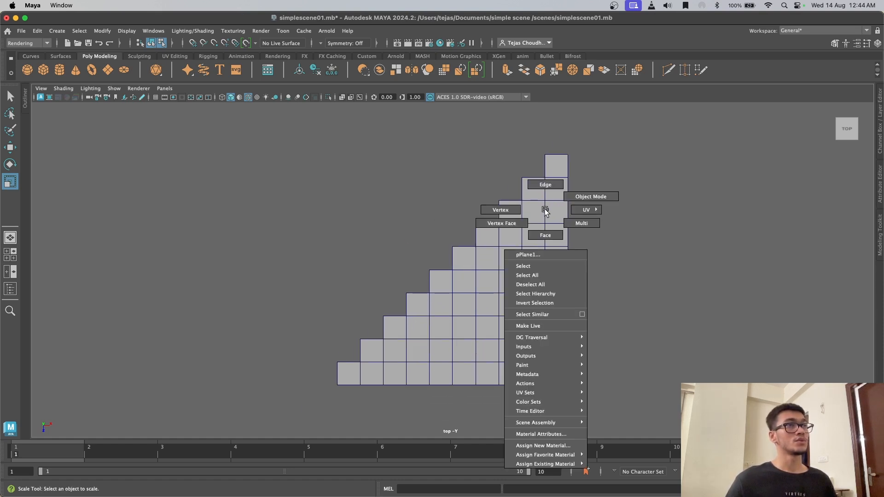
right_drag(546, 211, 591, 196)
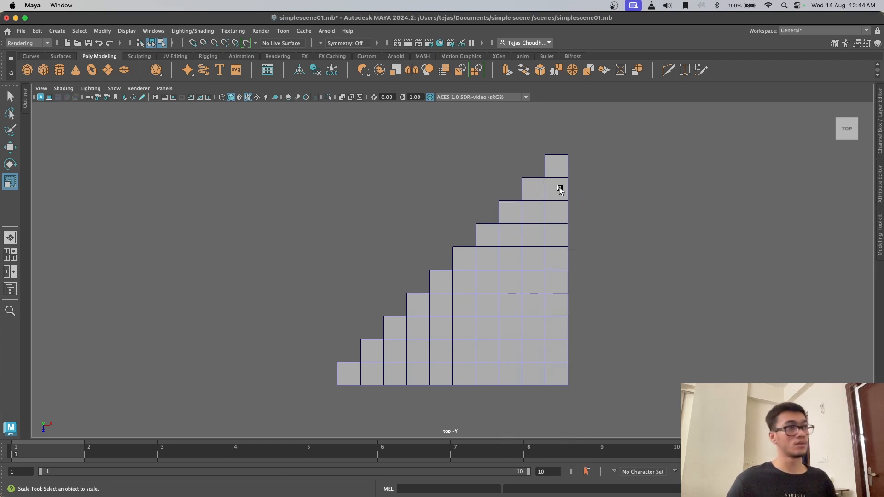
right_drag(556, 168, 499, 168)
right_drag(568, 202, 568, 203)
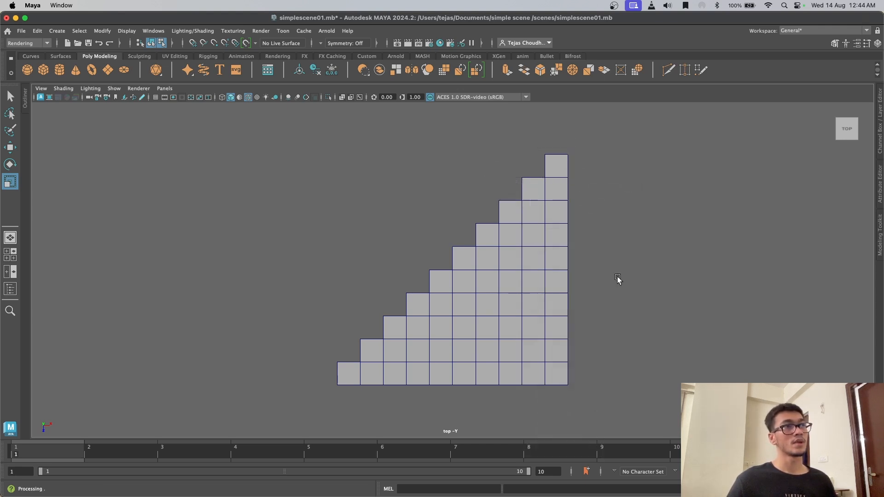
right_drag(545, 217, 487, 220)
scroll(555, 223, down, 2)
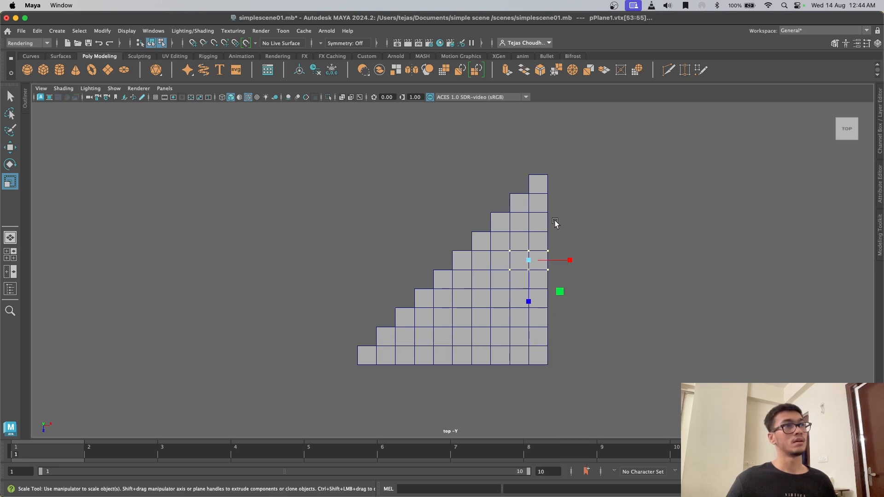
click(562, 189)
drag(591, 276, 479, 260)
right_drag(515, 223, 476, 222)
click(589, 145)
Step: Move the two topmost vertices of the stair shape along Z to about -14.9, stretching its top face
drag(527, 138, 569, 185)
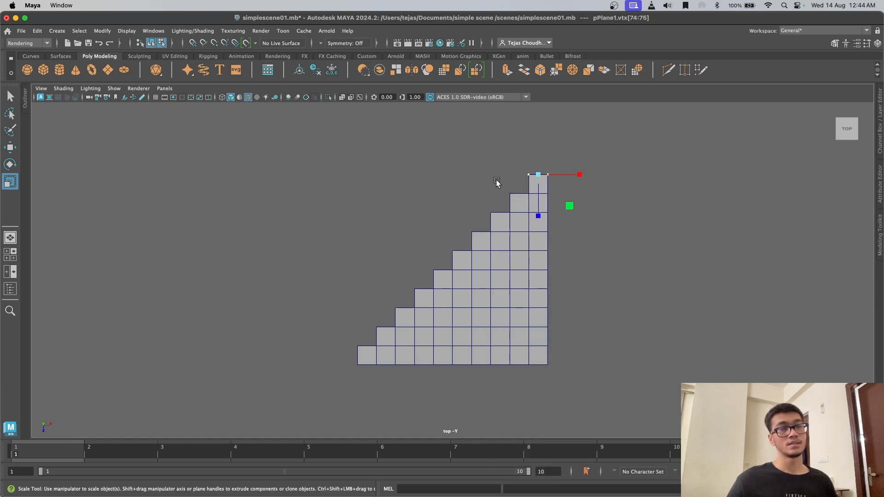
scroll(548, 169, down, 1)
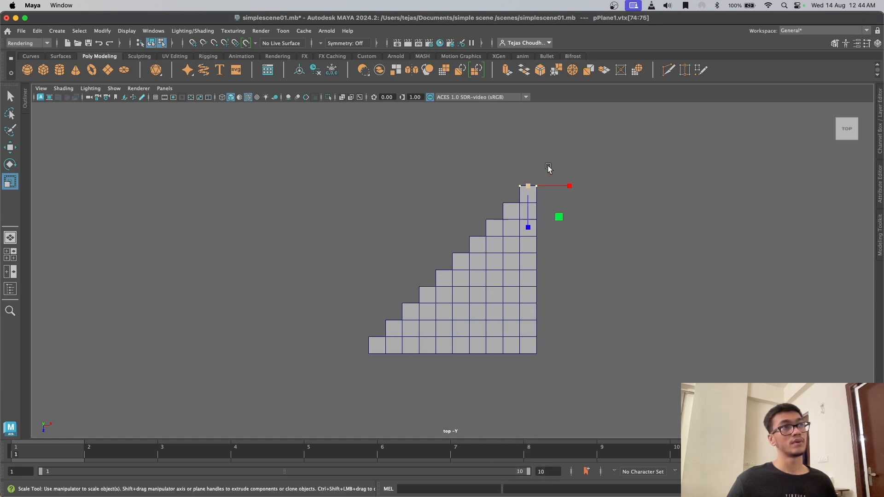
click(10, 147)
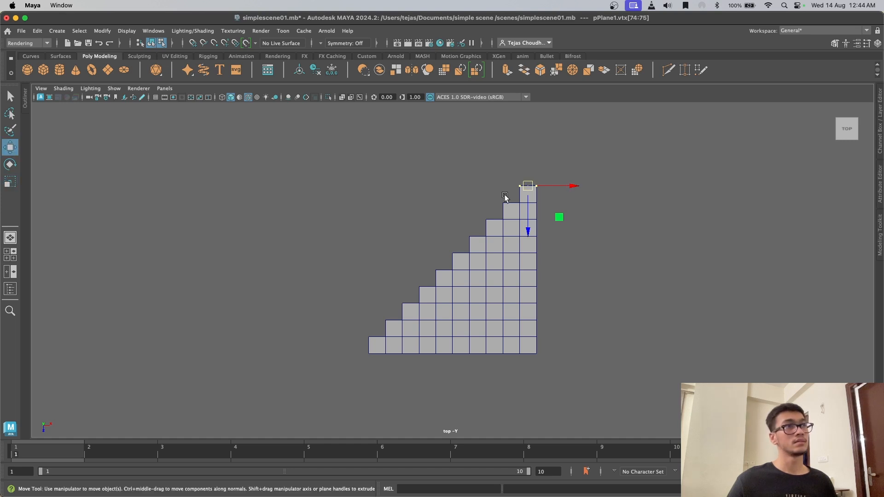
drag(528, 231, 530, 213)
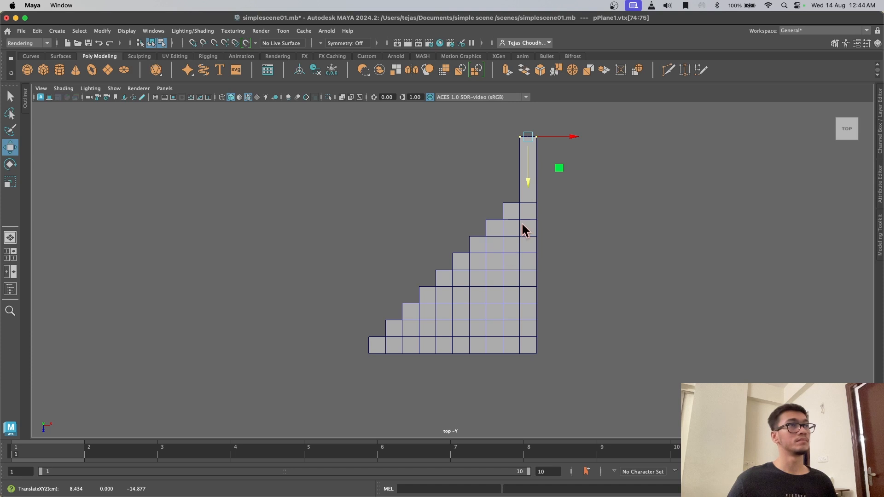
click(555, 218)
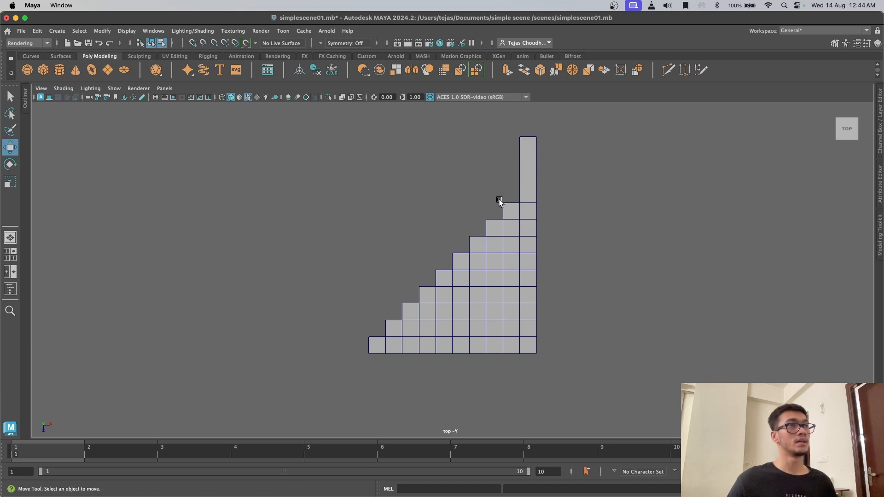
Step: Move the second to fifth vertex rows from the top upward along Z to spread out the stretched steps
right_drag(523, 210, 468, 191)
drag(580, 208, 580, 209)
mouse_move(511, 250)
mouse_down()
mouse_move(517, 211)
mouse_move(563, 233)
mouse_move(510, 247)
mouse_move(511, 236)
mouse_up()
drag(581, 248, 562, 248)
click(480, 241)
drag(504, 282, 503, 272)
drag(422, 240, 558, 260)
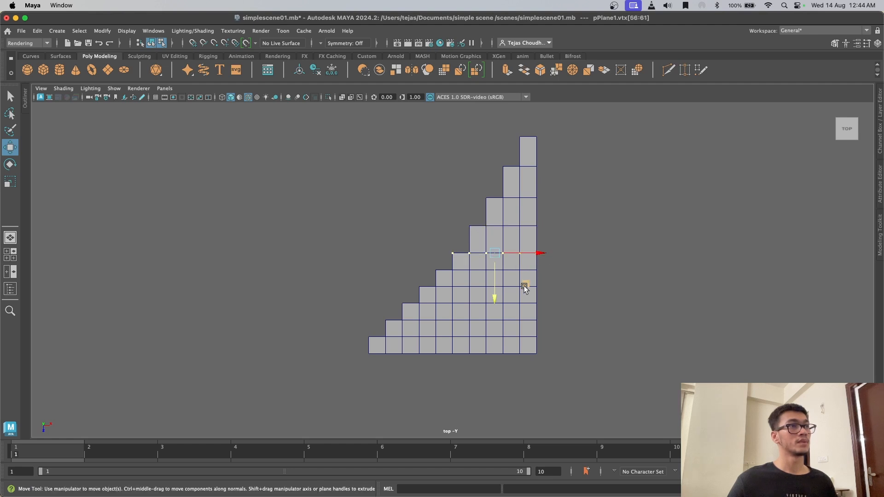
drag(496, 300, 496, 295)
Step: Raise the top three vertex rows further along Z, one row at a time, keeping the steps graduated
drag(483, 126, 545, 147)
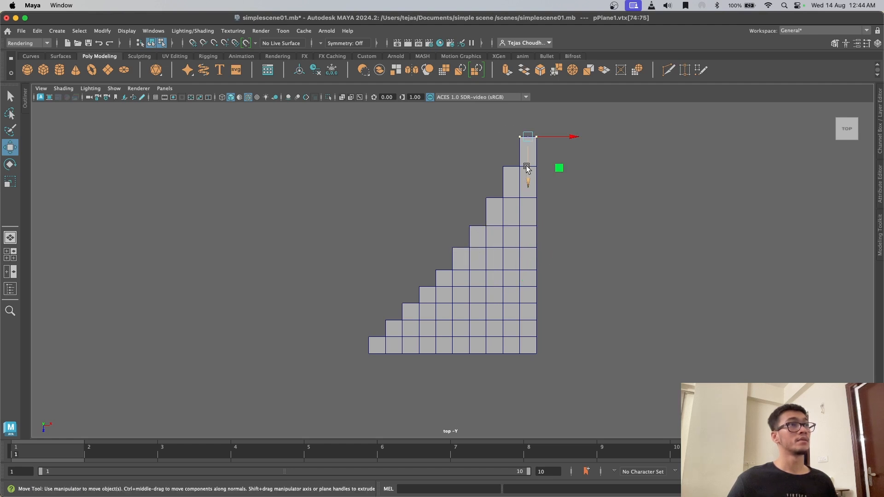
drag(477, 157, 550, 183)
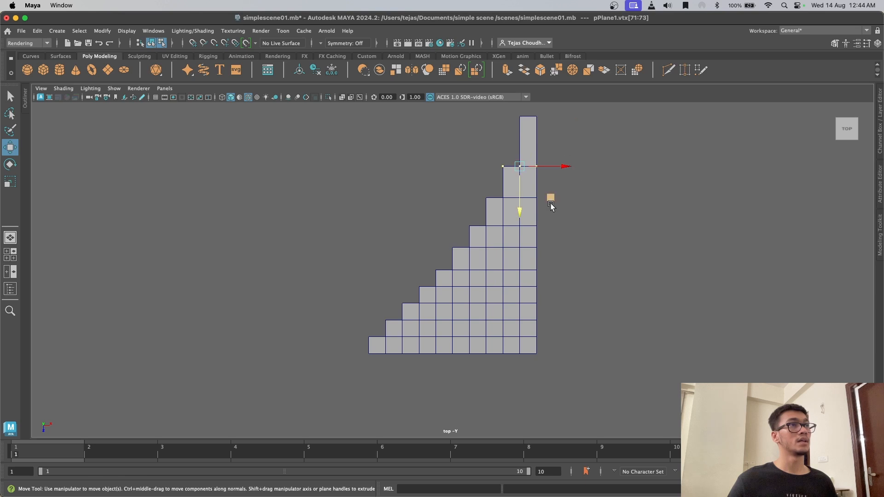
drag(524, 217, 523, 200)
drag(456, 186, 550, 207)
drag(513, 242, 513, 234)
drag(433, 221, 548, 236)
drag(458, 179, 593, 196)
drag(512, 237, 512, 228)
Step: Raise the fourth to seventh vertex rows along Z in gradually smaller amounts to even out the step heights
drag(433, 219, 568, 241)
drag(502, 268, 501, 251)
drag(430, 239, 552, 259)
drag(494, 291, 494, 279)
drag(418, 260, 580, 277)
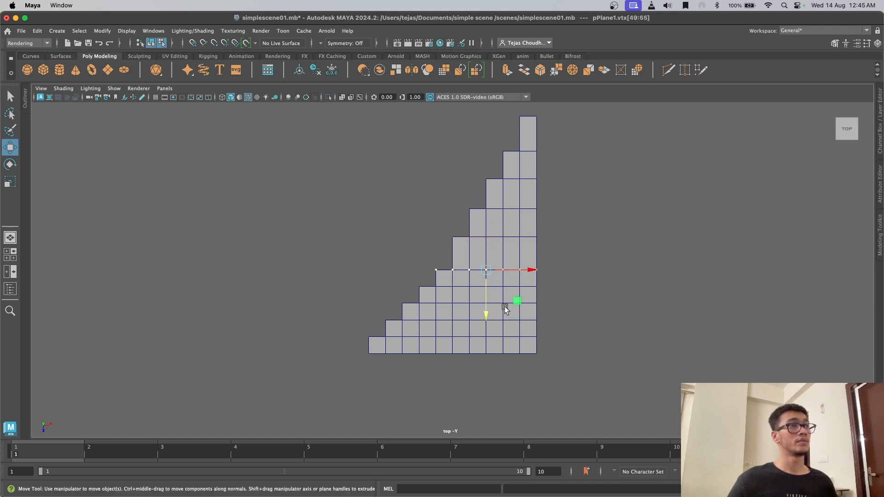
drag(488, 317, 489, 313)
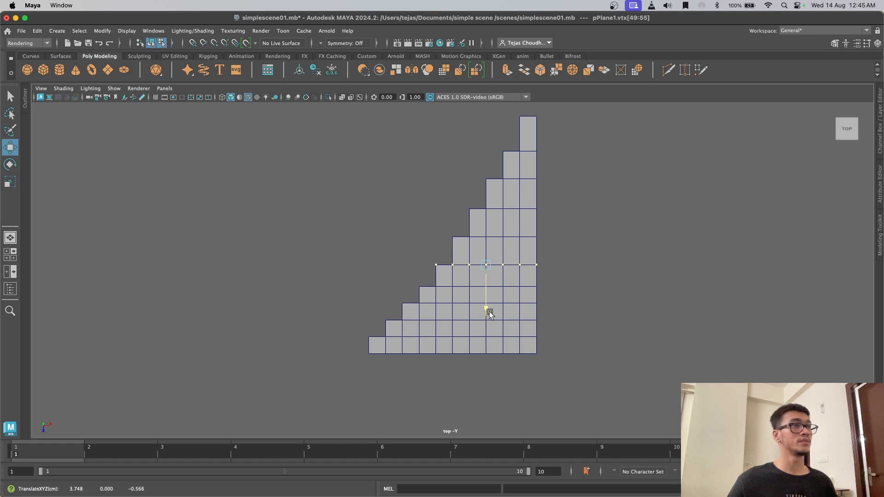
drag(388, 288, 578, 300)
drag(479, 336, 480, 334)
Step: Stretch the tip again by moving each of the top three vertex rows higher along Z
click(602, 276)
scroll(563, 196, down, 2)
drag(454, 128, 588, 152)
drag(517, 181, 517, 158)
drag(468, 156, 566, 179)
drag(509, 214, 510, 197)
drag(463, 181, 557, 203)
drag(500, 242, 501, 226)
Step: Shift the fourth to seventh vertex rows slightly higher along Z to match the newly stretched tip
drag(434, 212, 548, 221)
drag(496, 256, 493, 250)
drag(438, 232, 583, 263)
drag(486, 288, 486, 279)
drag(397, 242, 549, 278)
drag(480, 315, 481, 312)
drag(385, 277, 537, 289)
drag(478, 330, 477, 327)
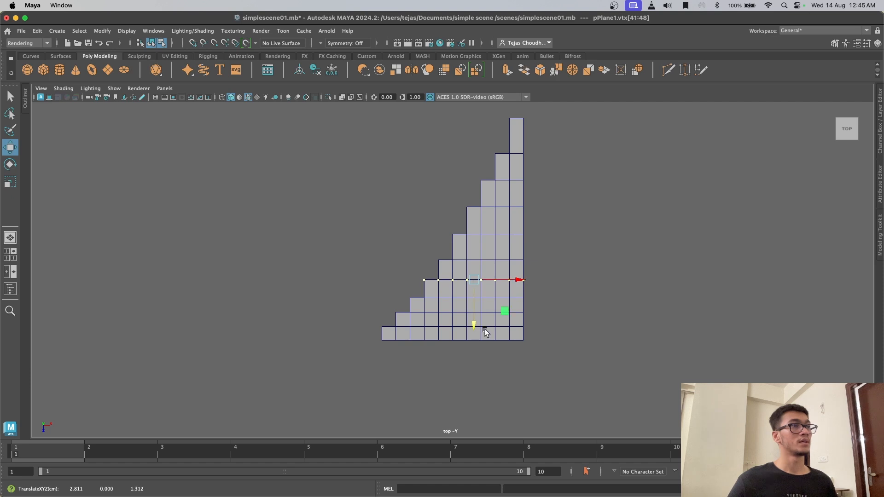
Step: Clear the vertex selection and examine the whole stretched stair shape in the top view
click(590, 308)
scroll(589, 309, down, 4)
alt+drag(590, 308, 581, 341)
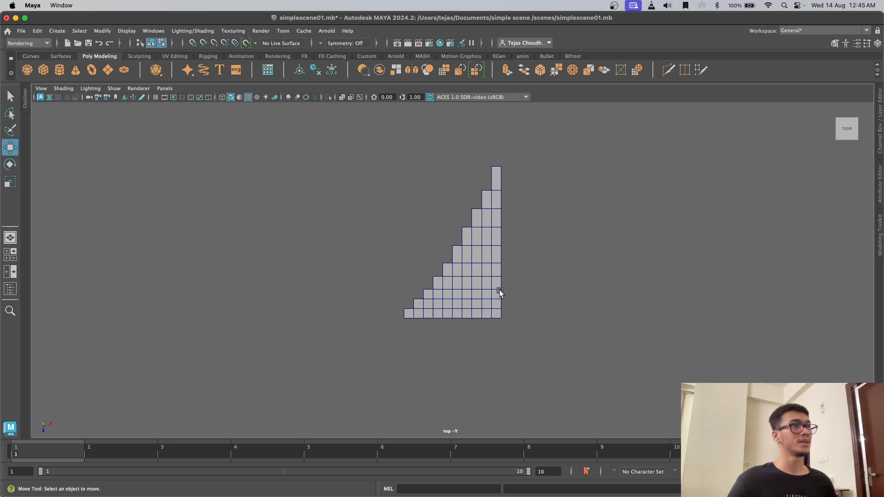
key(space)
click(486, 253)
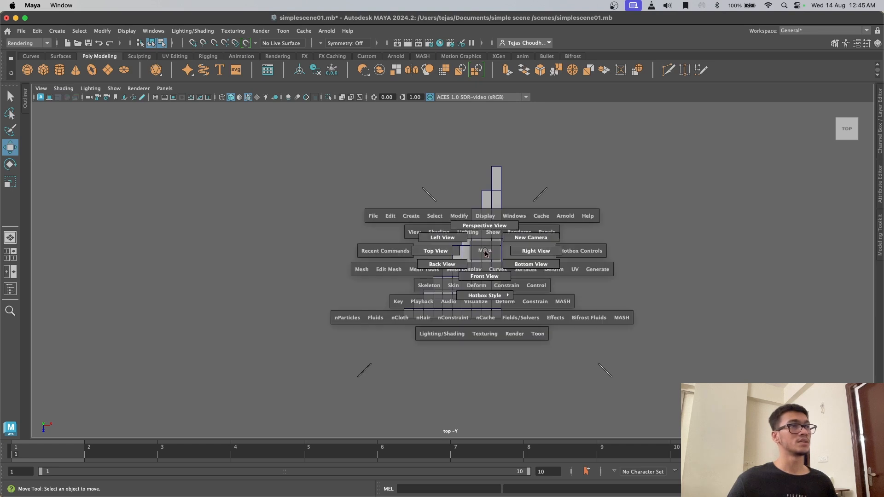
scroll(569, 254, up, 3)
scroll(570, 253, down, 3)
scroll(569, 253, up, 2)
scroll(567, 253, down, 2)
alt+middle_drag(562, 240, 557, 262)
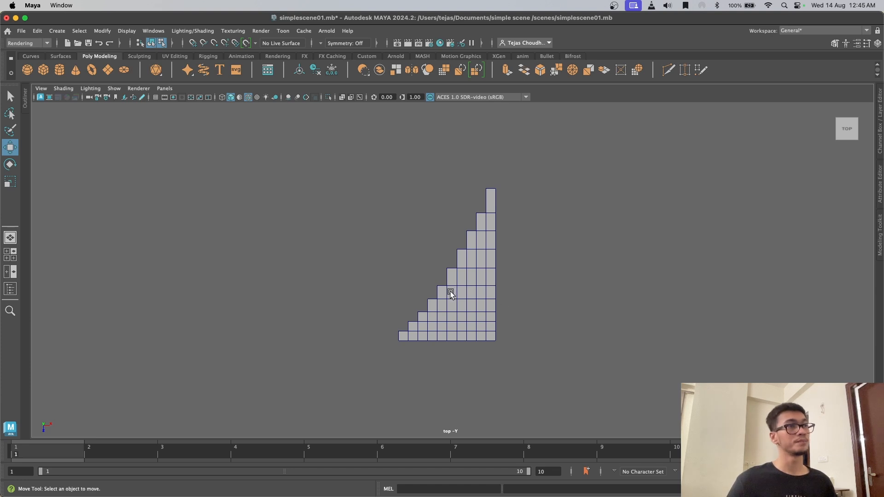
Step: Switch the viewport from the top view to Perspective View
key(space)
key(space)
click(503, 286)
drag(501, 286, 497, 261)
click(496, 263)
key(space)
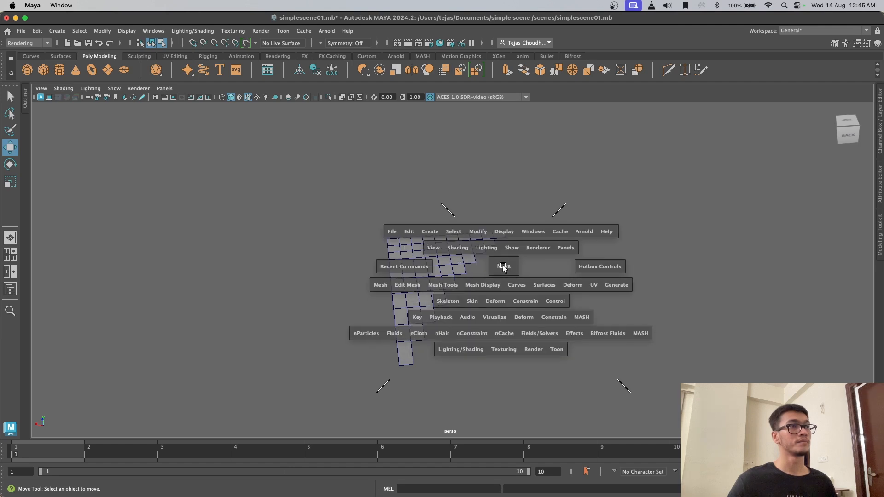
key(space)
click(501, 243)
key(space)
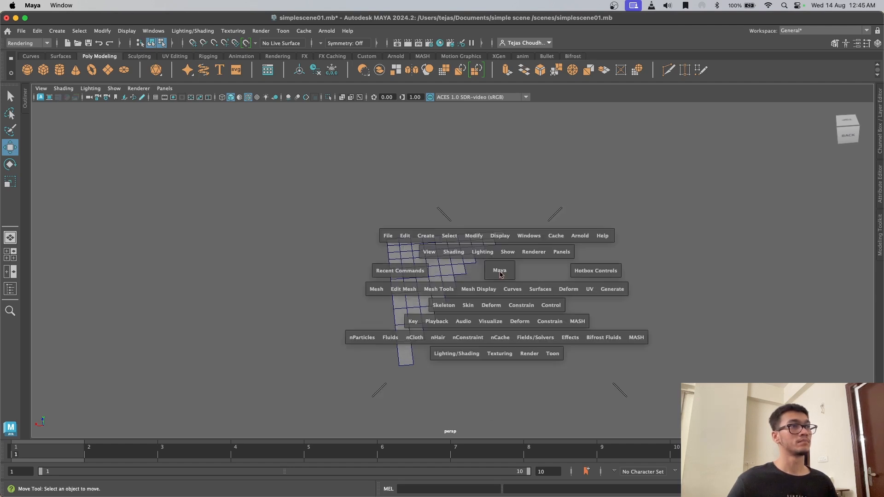
Step: Examine the stretched stair-stepped plane from different angles and distances in the perspective view
alt+drag(523, 213, 500, 257)
key(space)
key(space)
alt+drag(533, 291, 479, 344)
scroll(518, 308, up, 5)
alt+drag(517, 309, 554, 337)
key(t)
scroll(555, 330, down, 5)
scroll(540, 282, up, 4)
Step: Return the plane to Object Mode and select the whole mesh
right_drag(532, 286, 578, 214)
drag(231, 214, 666, 347)
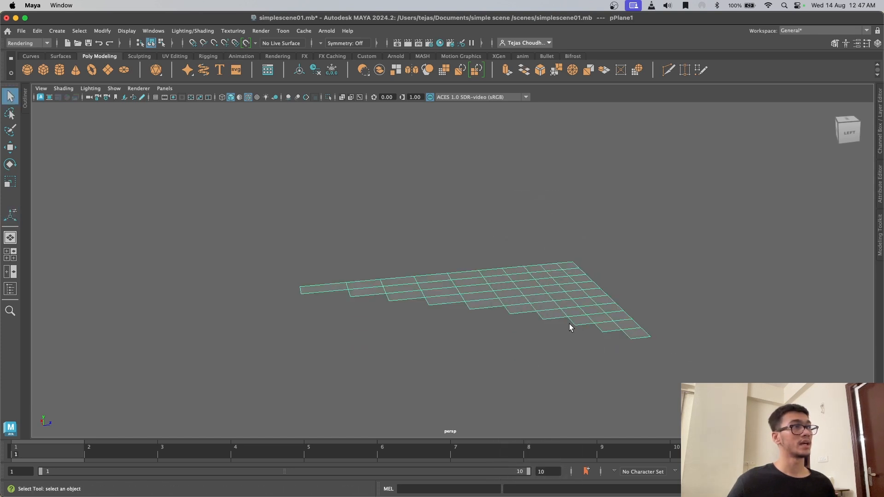
shift+right_drag(544, 289, 544, 285)
drag(297, 210, 755, 416)
Step: Try to Unsmooth the plane, look through its other mesh modelling commands, and deselect it
shift+right_drag(591, 296, 640, 300)
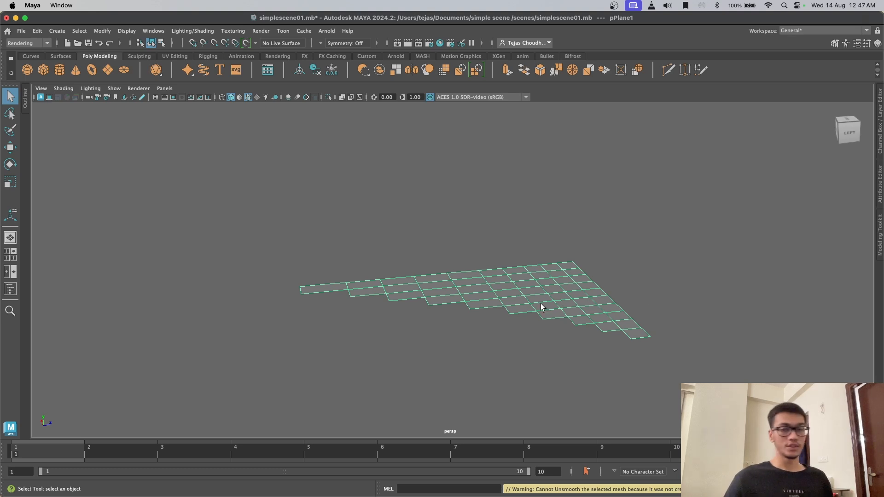
shift+right_drag(533, 288, 532, 215)
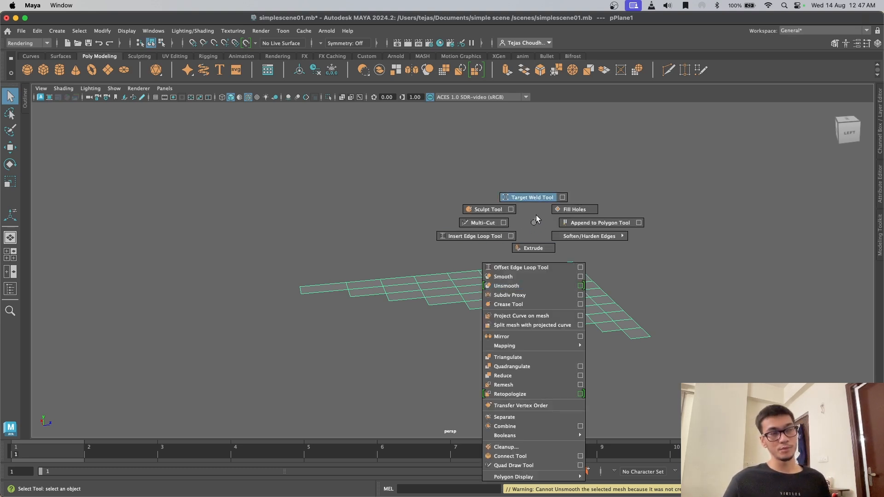
shift+right_drag(536, 215, 536, 223)
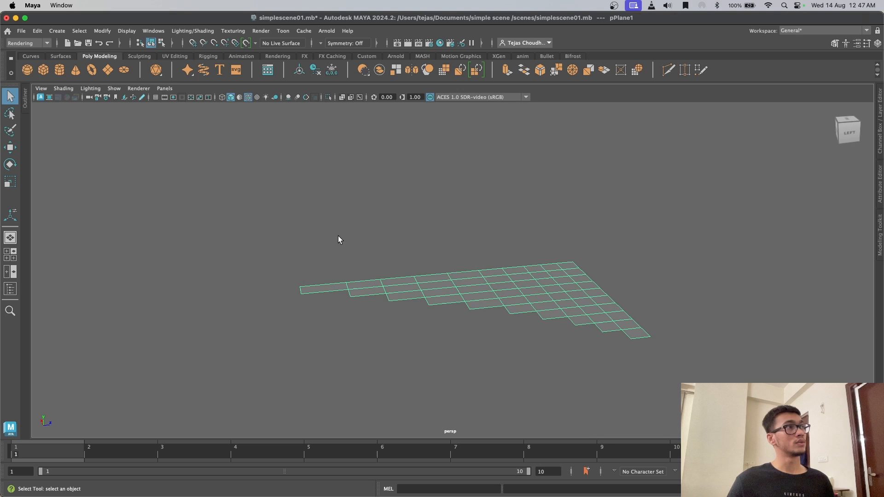
click(368, 204)
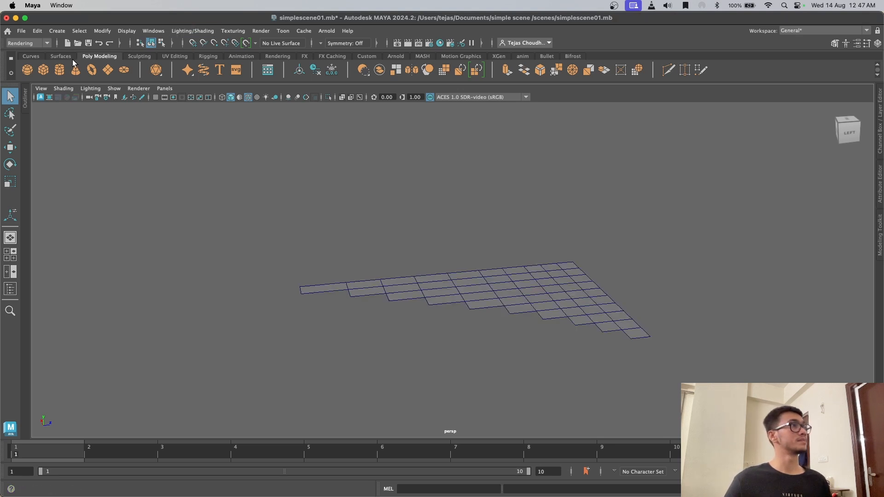
Step: Switch the menu set to Modeling and look through the mesh tools and mesh editing commands
click(47, 43)
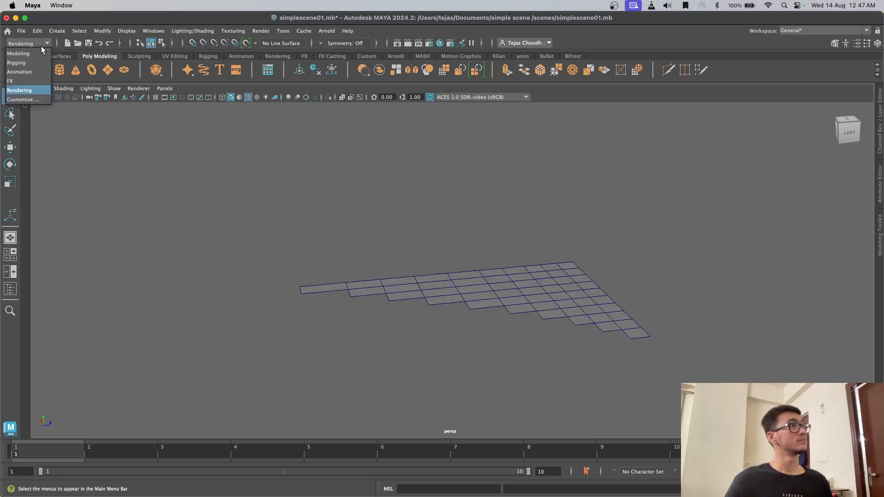
click(41, 53)
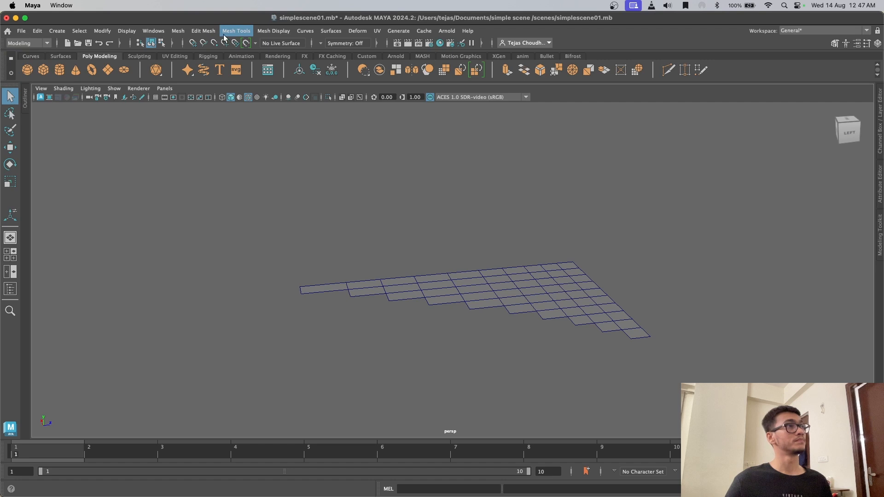
click(247, 34)
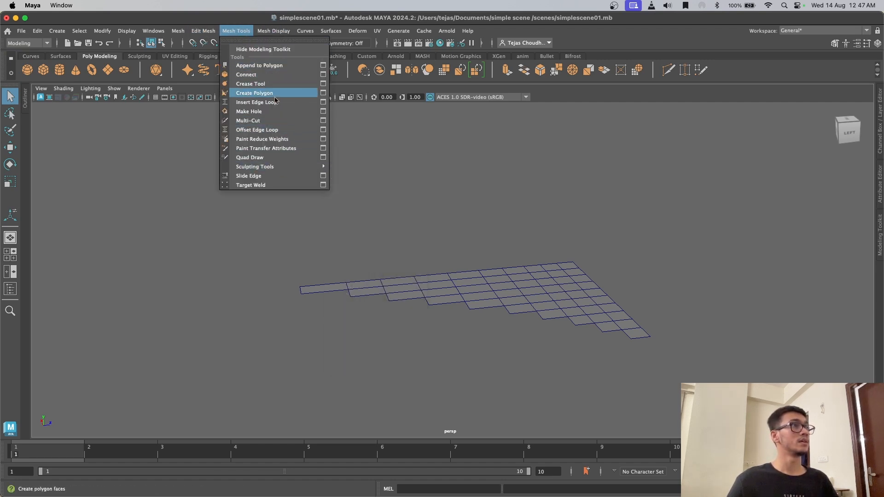
mouse_move(203, 31)
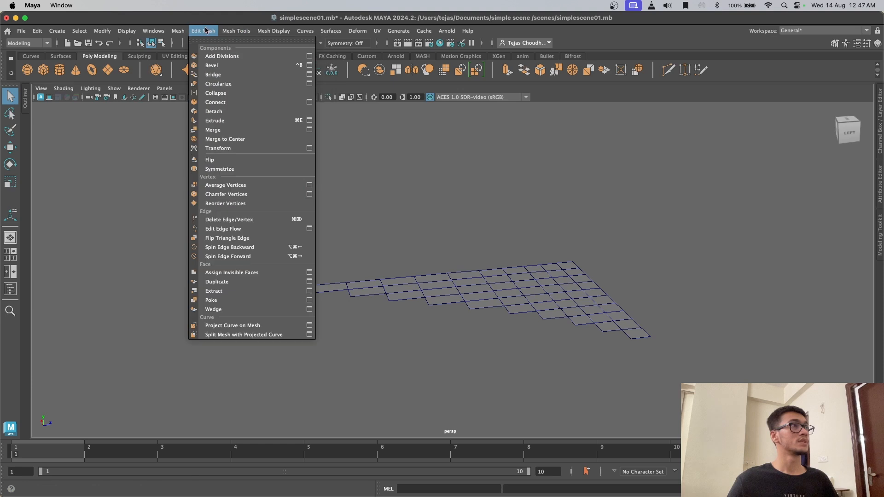
click(424, 194)
Step: Select the whole stair-stepped plane and try to Unsmooth it again, undoing the latest changes
drag(339, 203, 655, 369)
alt+drag(570, 288, 529, 296)
drag(365, 209, 617, 332)
shift+right_drag(541, 278, 540, 224)
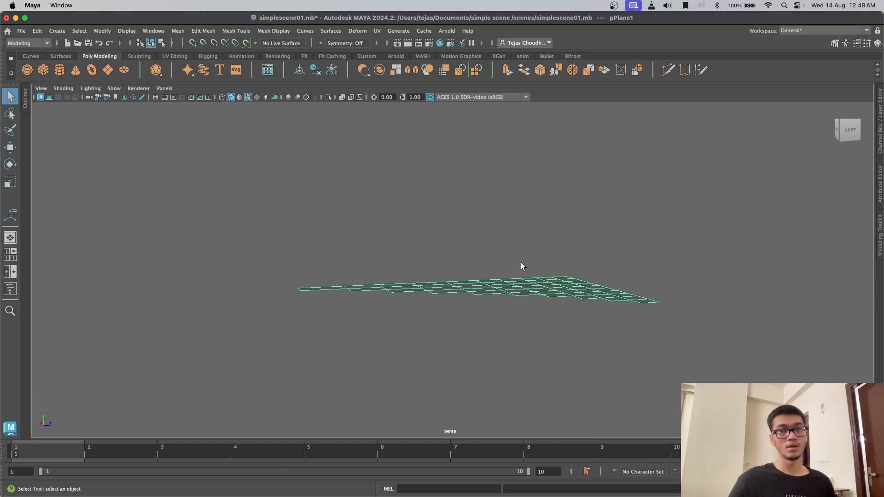
shift+right_drag(521, 263, 518, 253)
click(359, 235)
key(super+z)
click(347, 224)
key(super+z)
key(super+z)
Step: Select the whole plane and Extrude its faces, adjusting the amount to form a thick stair-stepped block
drag(295, 203, 564, 363)
click(561, 361)
drag(334, 201, 658, 383)
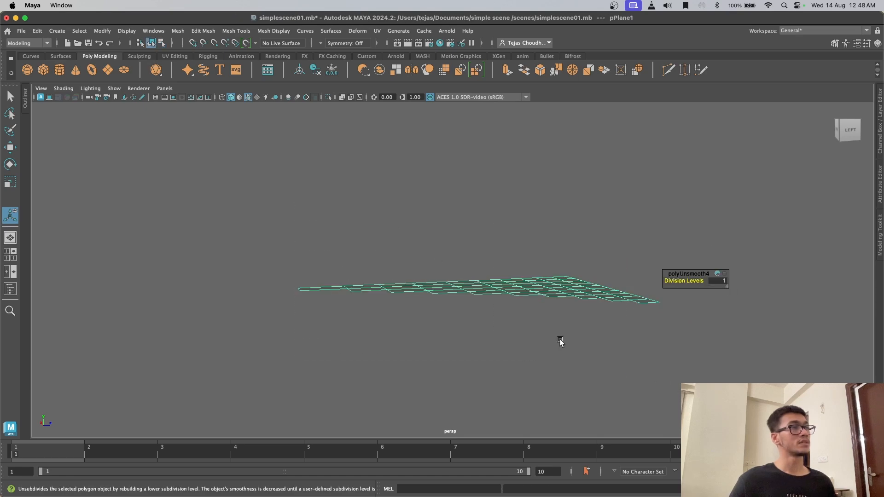
click(203, 31)
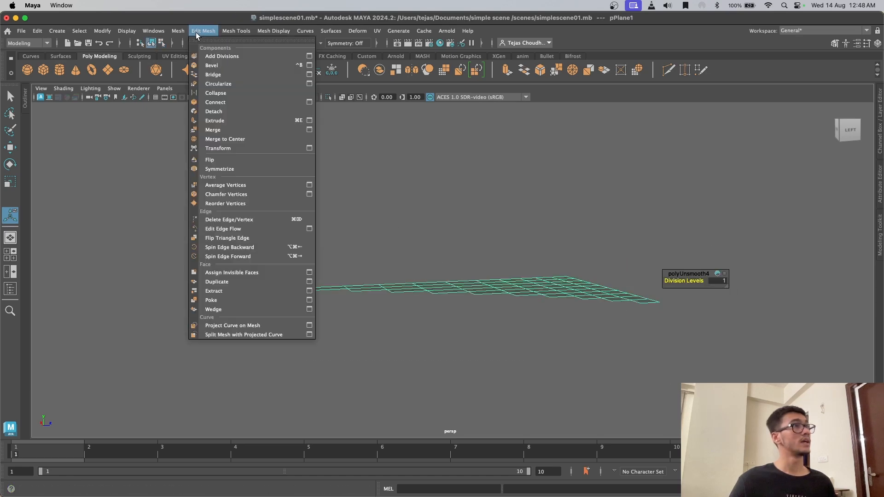
click(232, 121)
alt+drag(242, 132, 479, 258)
middle_drag(683, 281, 695, 281)
alt+drag(480, 311, 471, 289)
middle_drag(687, 281, 686, 281)
alt+drag(495, 338, 438, 223)
key(q)
key(F8)
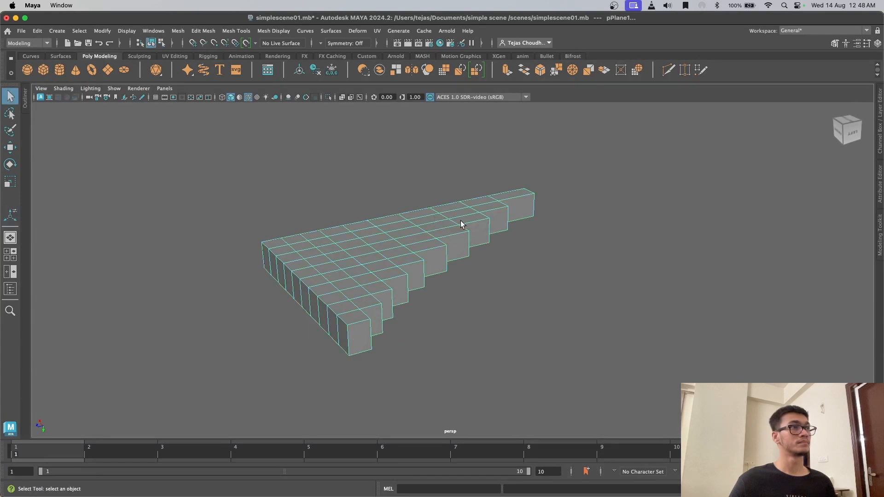
Step: Return the extruded stair-stepped mesh to Object Mode and select it as a whole object
right_click(459, 221)
right_drag(463, 218, 497, 207)
click(521, 270)
alt+drag(521, 270, 424, 236)
click(424, 236)
Step: Turn on the viewport grid and view the extruded mesh against it
scroll(424, 236, up, 3)
alt+drag(503, 308, 237, 131)
click(155, 98)
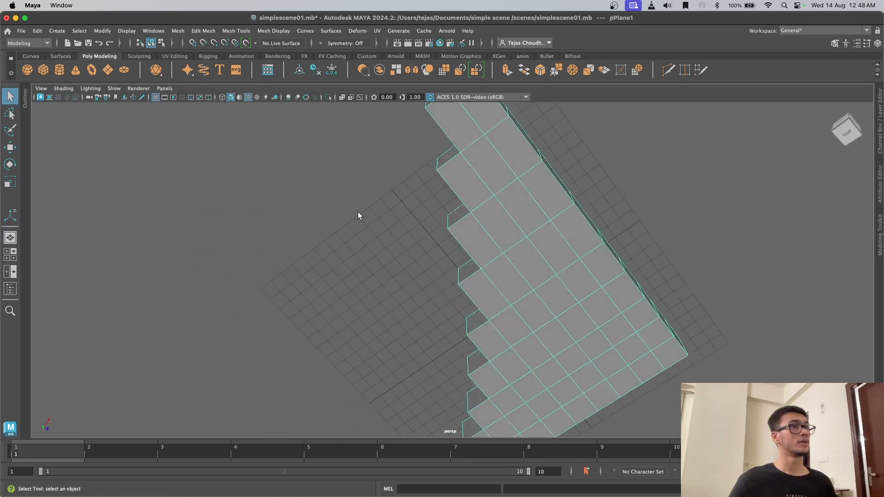
scroll(516, 299, down, 10)
alt+drag(517, 302, 535, 288)
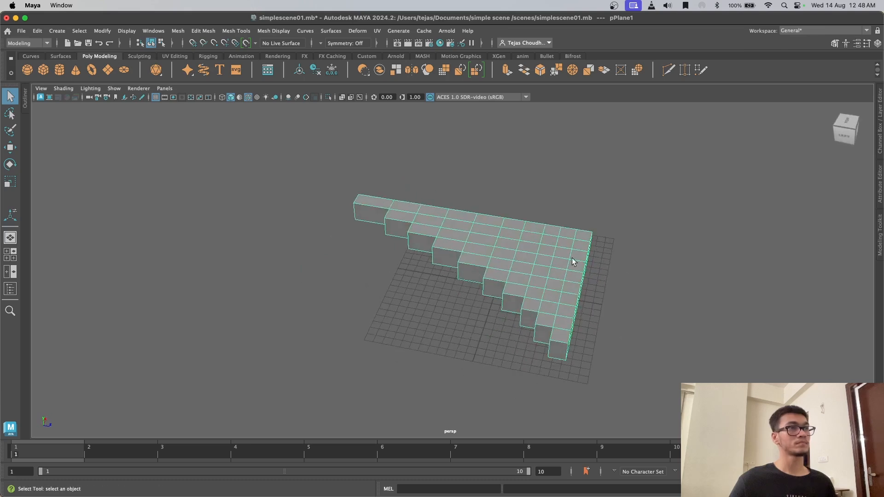
alt+drag(635, 261, 570, 240)
alt+drag(452, 286, 459, 263)
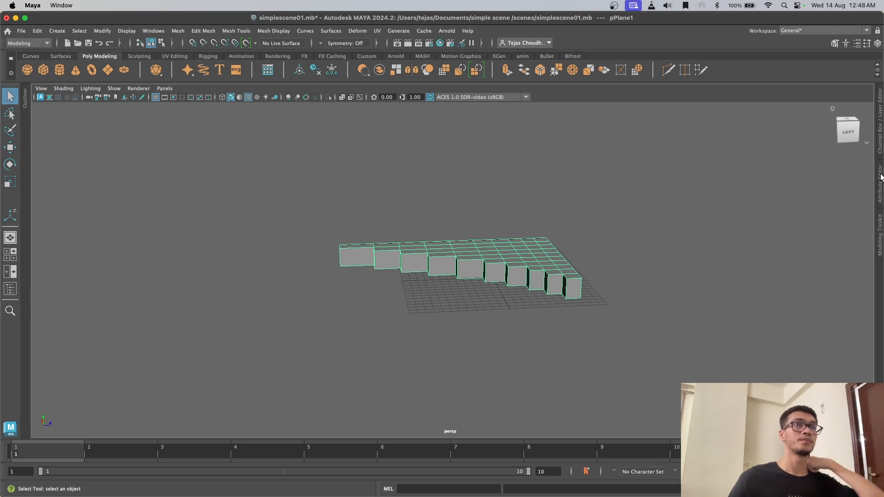
Step: Open the Channel Box for the mesh and look through its transform values and input history
click(881, 141)
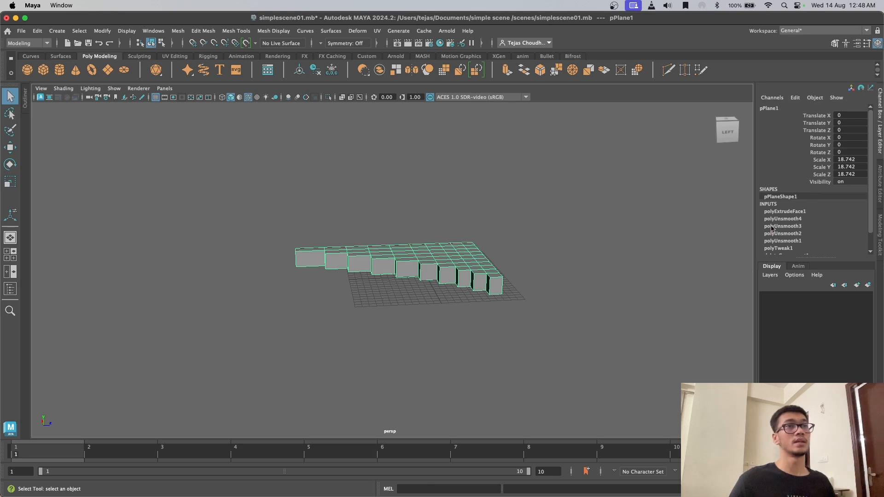
scroll(802, 240, down, 2)
alt+right_drag(489, 251, 693, 229)
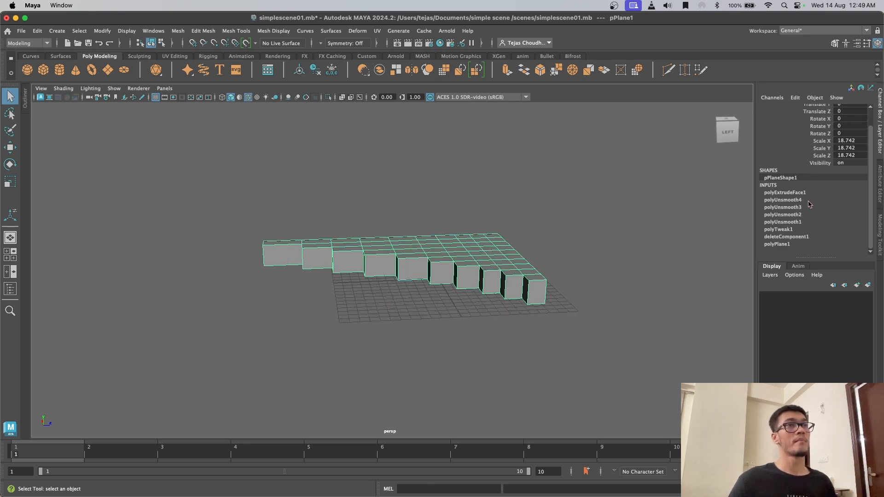
scroll(805, 199, up, 2)
Step: Rotate the stair-stepped mesh upright about the X axis, set Rotate X to exactly 90, and deselect it
key(e)
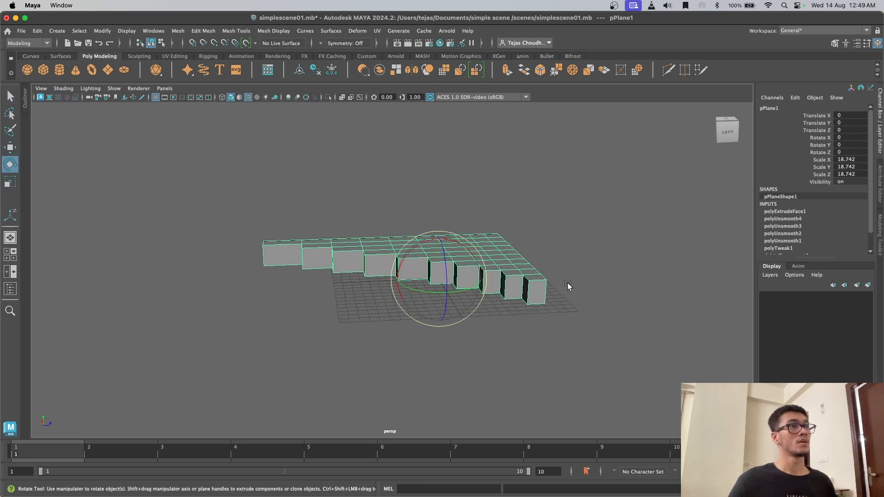
alt+drag(571, 313, 525, 285)
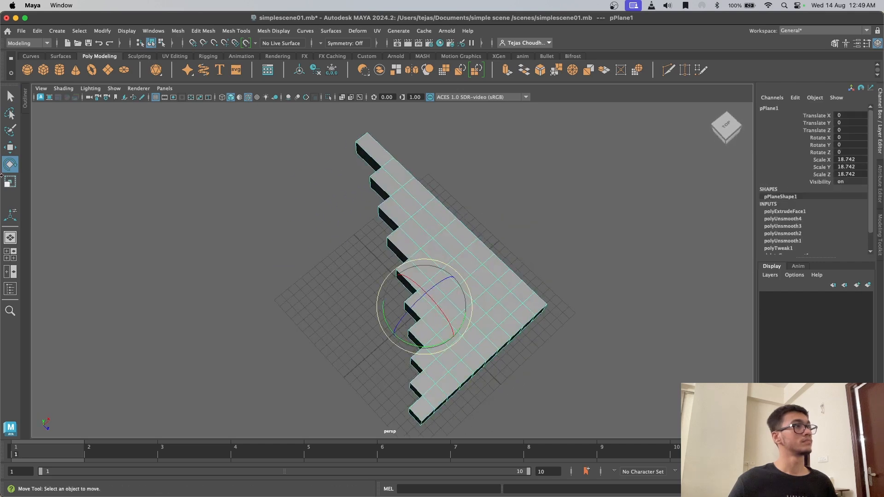
scroll(180, 205, down, 5)
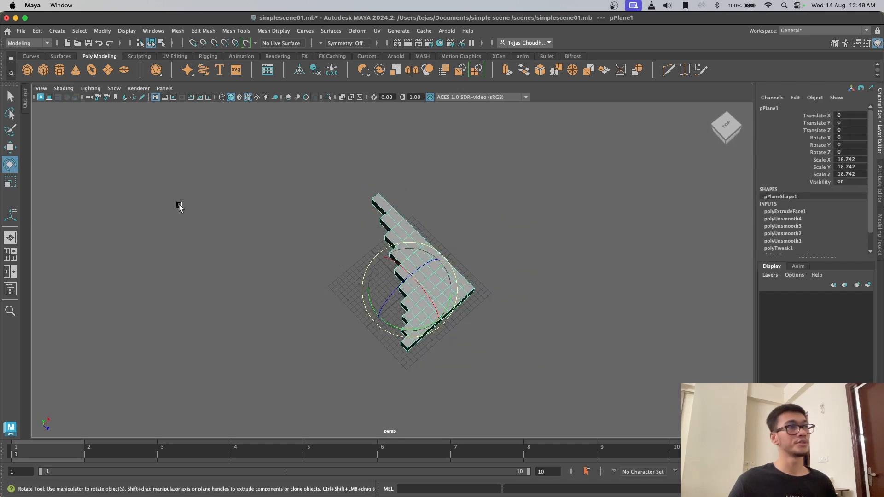
alt+drag(179, 205, 292, 223)
alt+drag(318, 278, 470, 180)
alt+drag(533, 264, 361, 282)
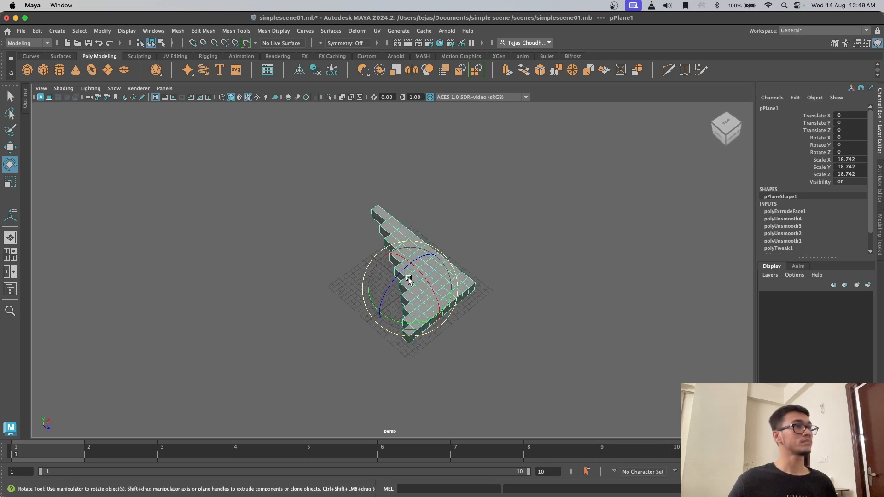
drag(420, 274, 596, 327)
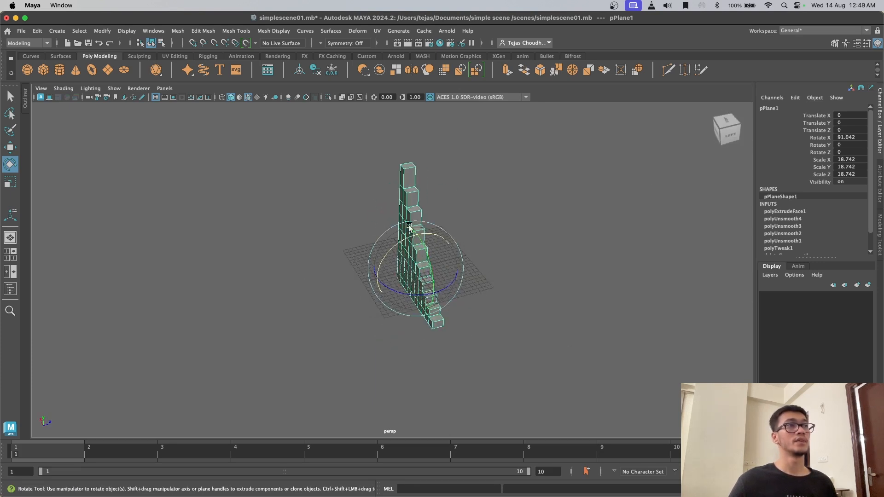
alt+drag(468, 290, 428, 294)
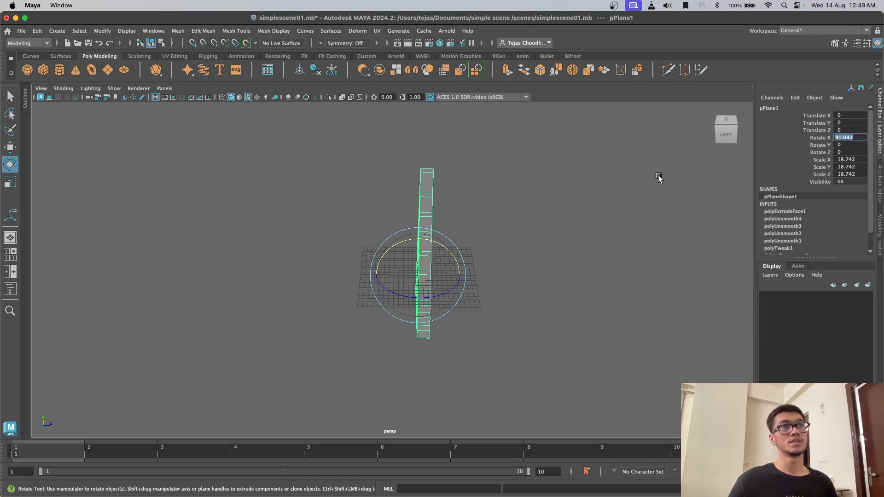
text(90)
key(Return)
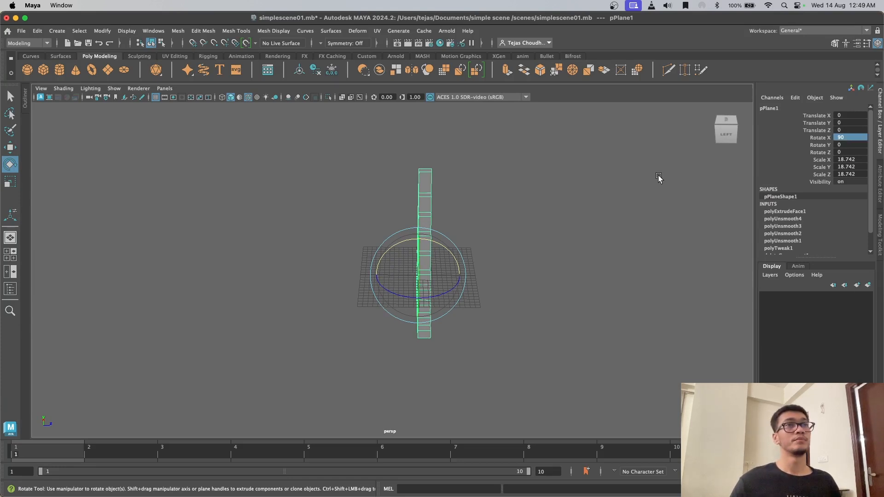
alt+drag(506, 263, 575, 253)
click(543, 321)
alt+drag(543, 321, 473, 306)
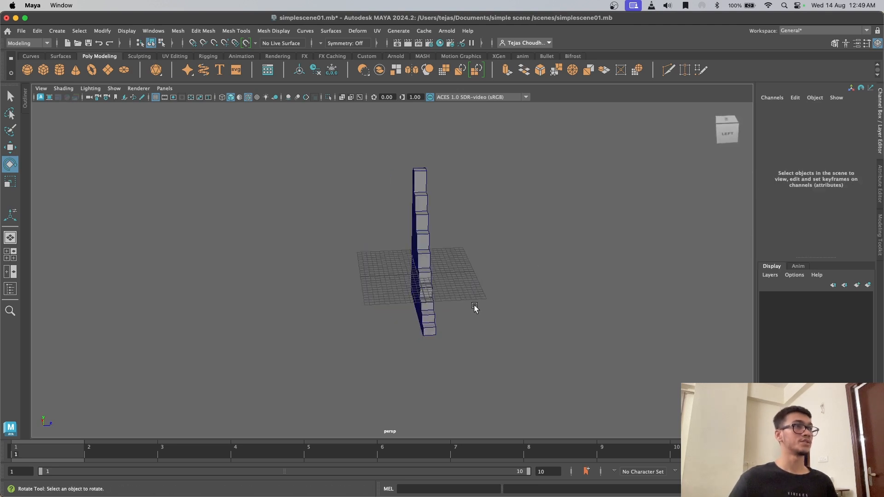
Step: Raise the upright staircase mesh vertically until its base rests on the grid, and deselect it
click(427, 265)
key(w)
alt+drag(447, 247, 580, 269)
drag(391, 323, 392, 262)
click(543, 292)
alt+drag(543, 292, 388, 318)
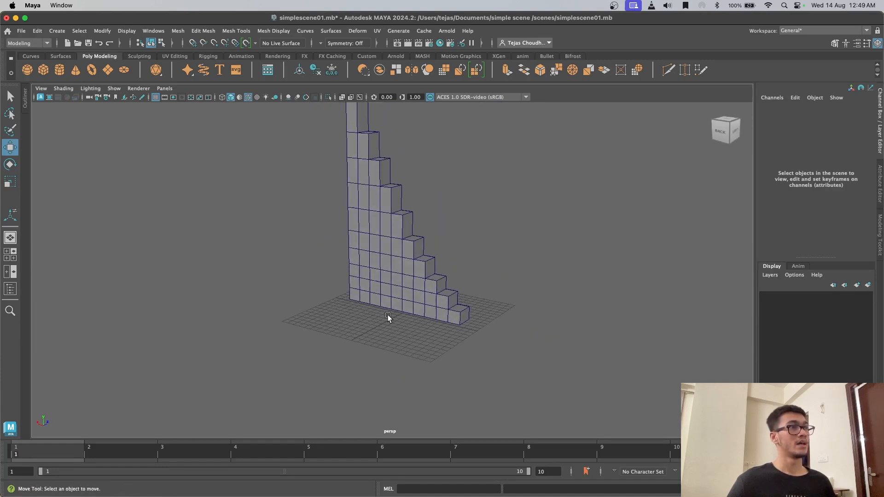
scroll(344, 329, down, 5)
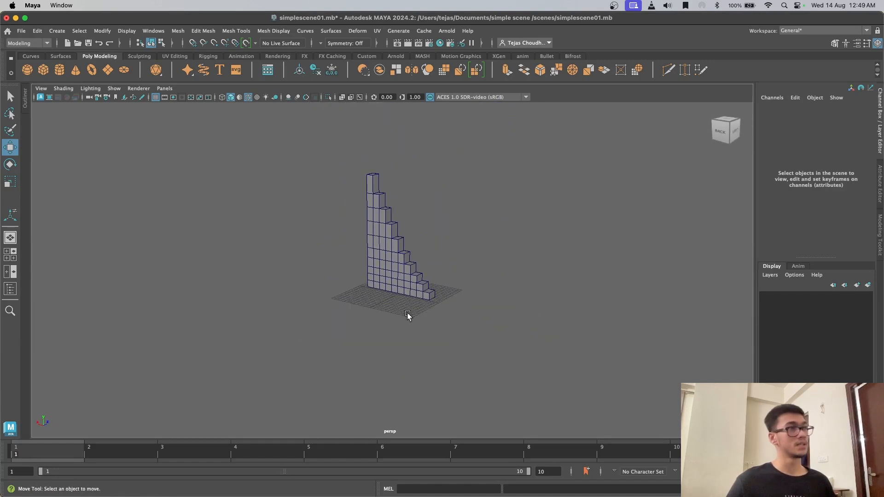
alt+drag(408, 316, 461, 299)
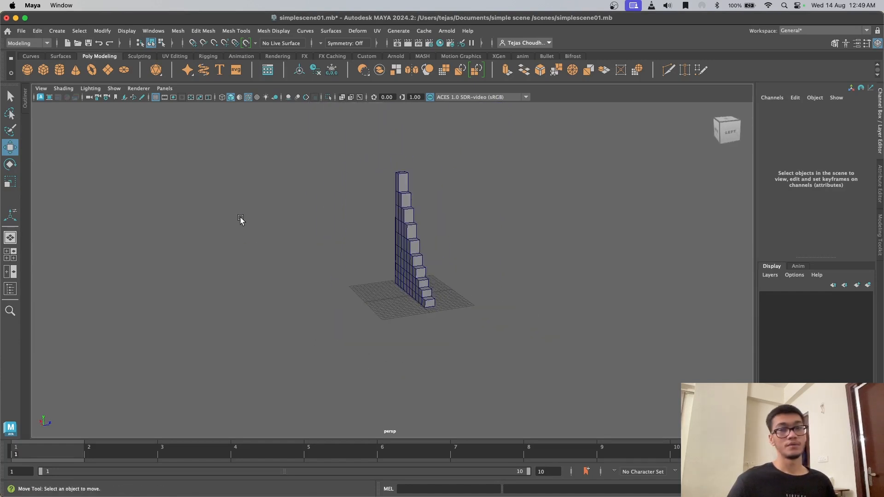
Step: Create a polygon cube at the grid centre and scale it uniformly to about 9.263
click(41, 73)
alt+drag(129, 161, 174, 197)
scroll(221, 230, up, 6)
scroll(350, 285, down, 5)
alt+drag(412, 303, 308, 288)
key(r)
Step: Move the cube beside the staircase and onto the grid, to about X 4.403, Y 4.881, Z -4.644
key(w)
middle_drag(416, 270, 424, 255)
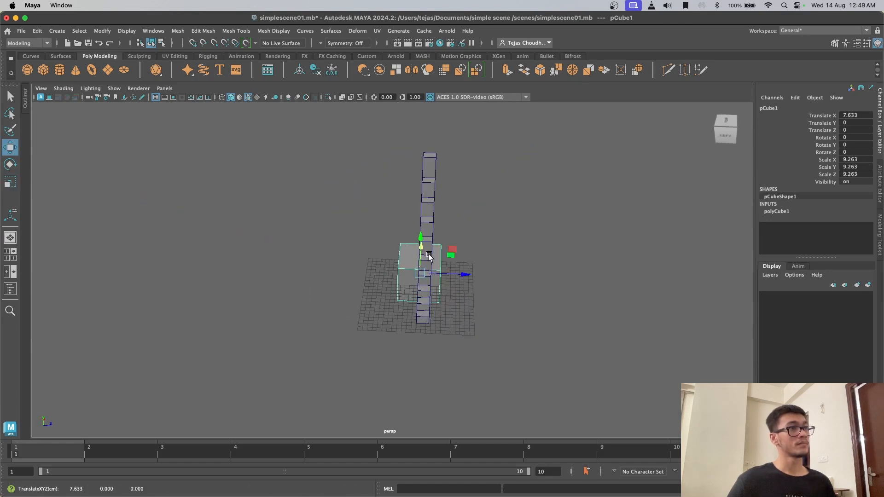
drag(439, 275, 439, 275)
alt+drag(439, 275, 483, 294)
alt+drag(426, 312, 424, 346)
drag(325, 337, 343, 326)
alt+drag(343, 325, 382, 244)
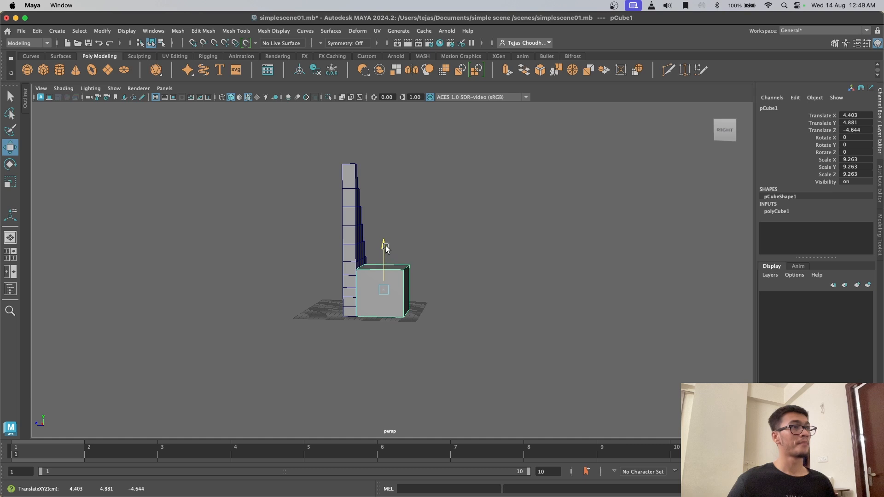
click(450, 266)
alt+drag(451, 266, 419, 310)
Step: Adjust the cube's scale and nudge it against the side of the staircase
click(371, 296)
key(r)
drag(367, 283, 424, 304)
key(w)
drag(316, 286, 324, 288)
click(532, 267)
alt+drag(532, 267, 387, 297)
scroll(420, 254, up, 5)
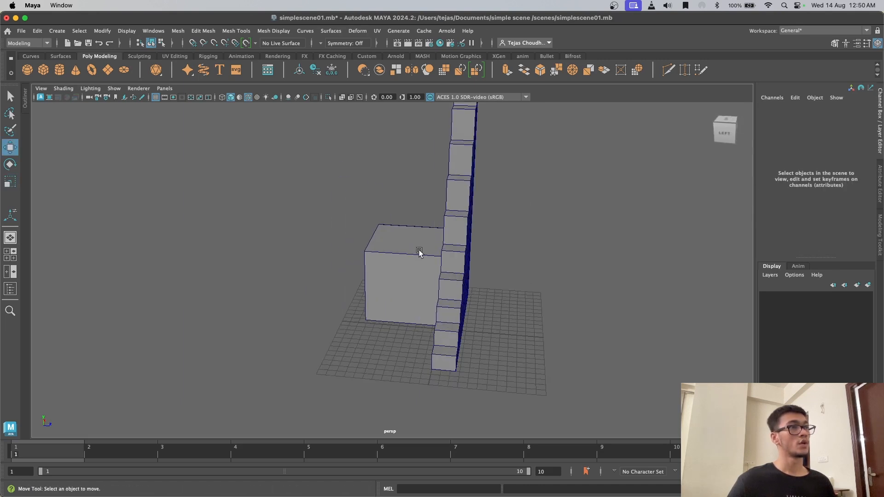
Step: Examine the cube and staircase together from several angles and distances
alt+middle_drag(426, 230, 437, 300)
alt+drag(437, 301, 465, 294)
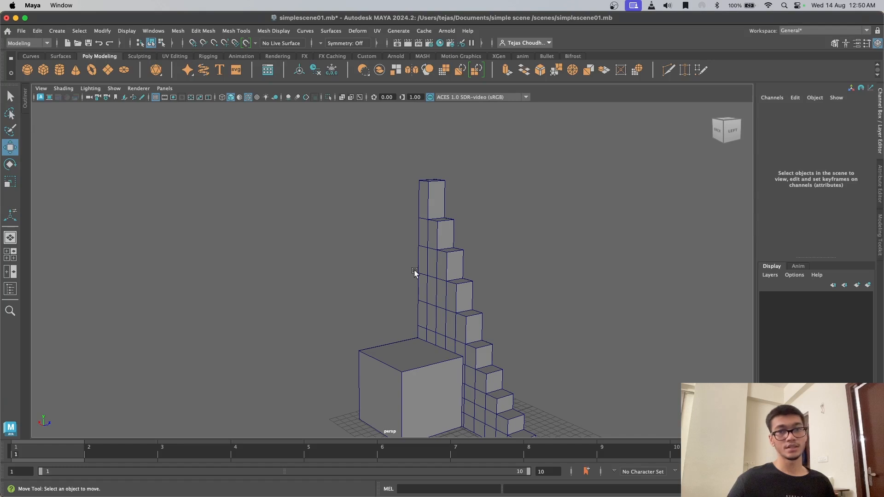
scroll(345, 301, down, 5)
alt+drag(345, 301, 406, 329)
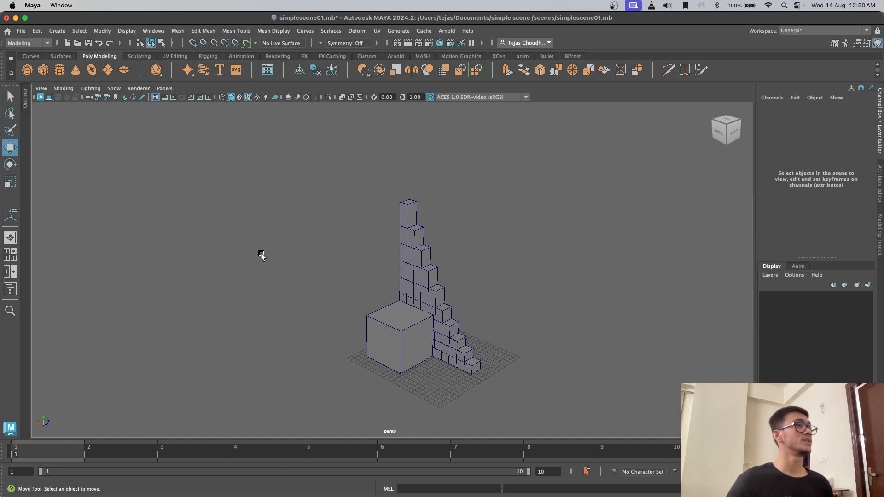
alt+drag(270, 250, 345, 297)
click(407, 329)
alt+drag(407, 329, 405, 359)
click(481, 264)
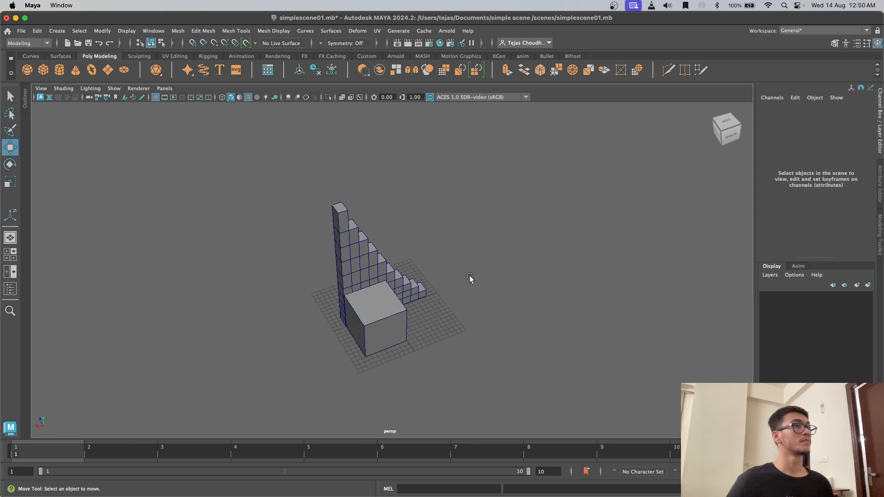
Step: Open the Outliner and select the top and side cameras in turn to inspect their attributes
click(26, 102)
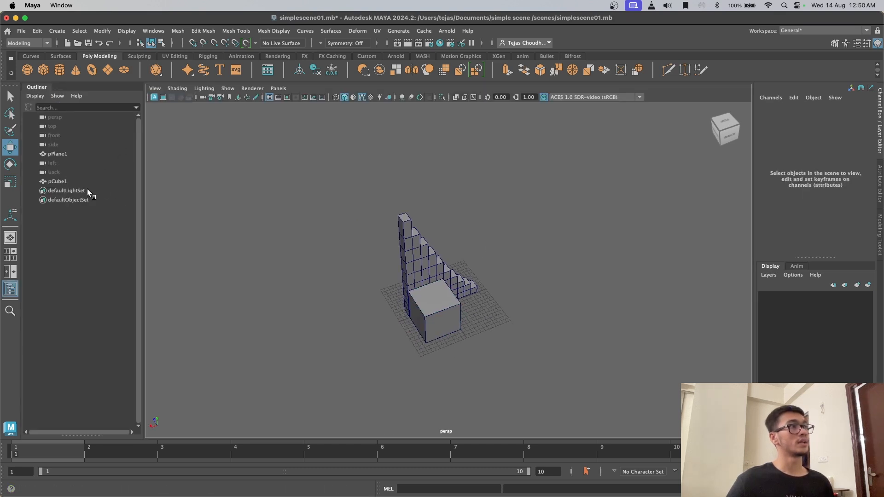
click(56, 126)
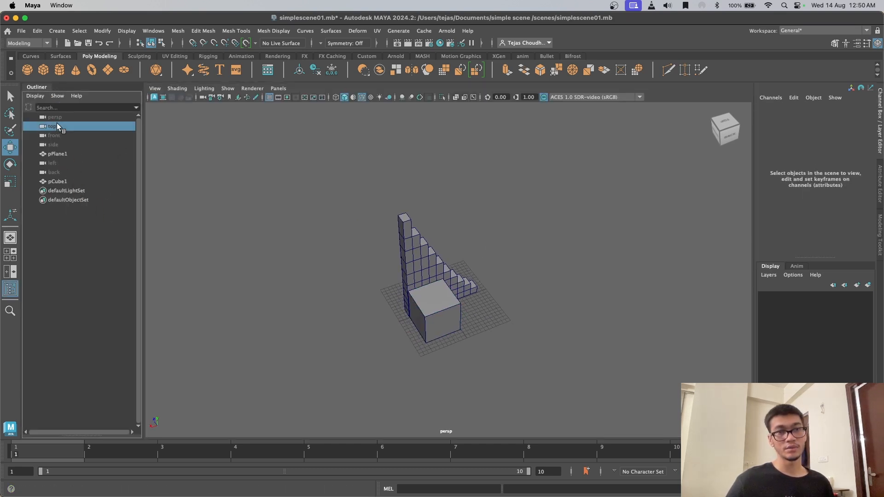
click(63, 146)
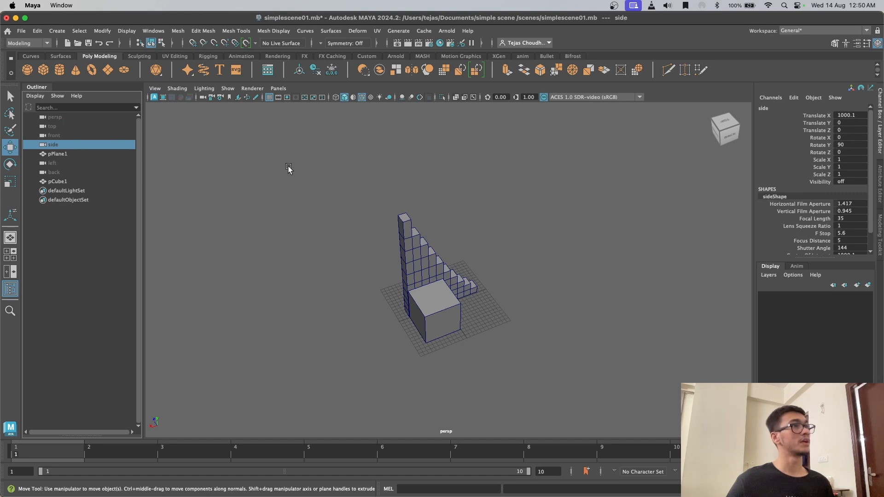
click(451, 194)
click(86, 129)
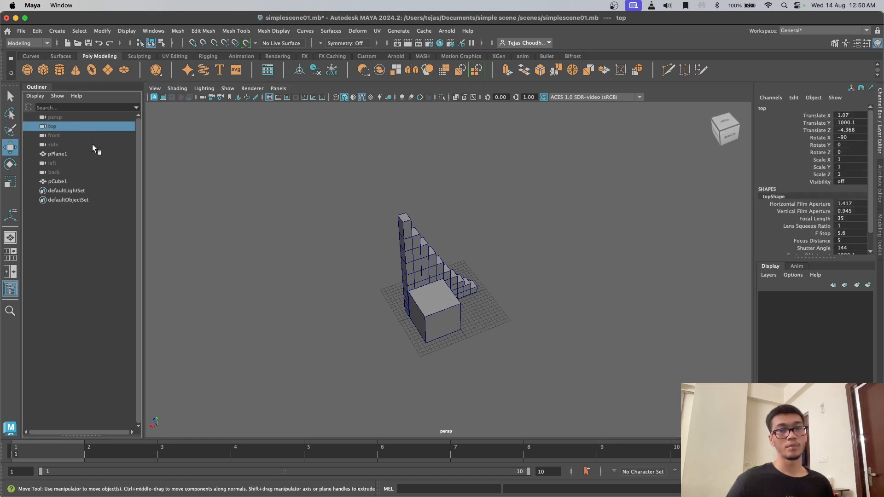
click(91, 145)
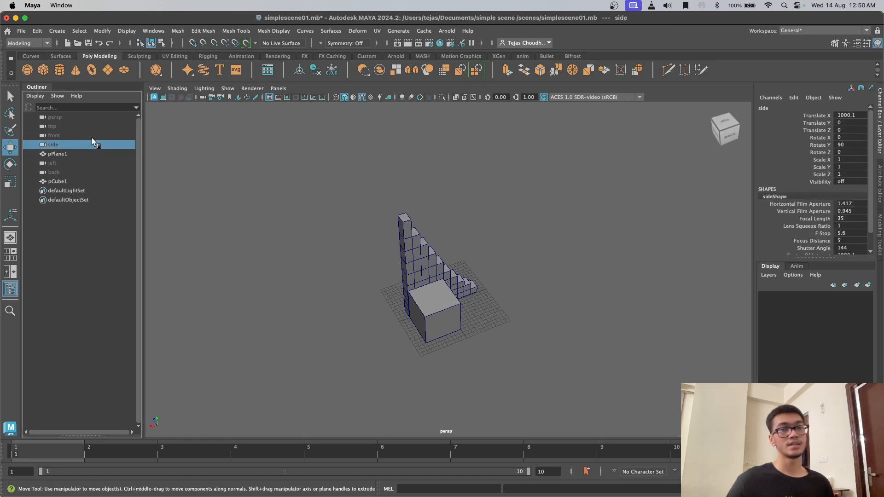
Step: Select the staircase mesh pPlane1 through the Outliner and inspect it from several angles
click(288, 193)
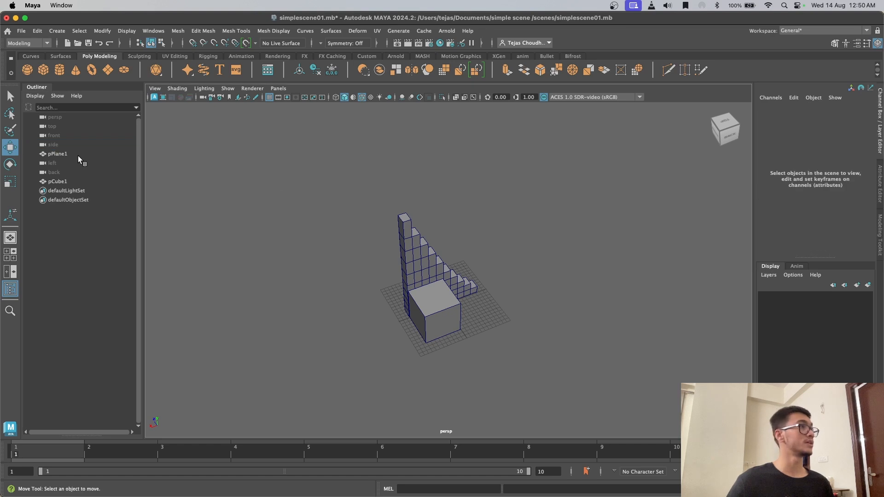
click(76, 163)
click(322, 164)
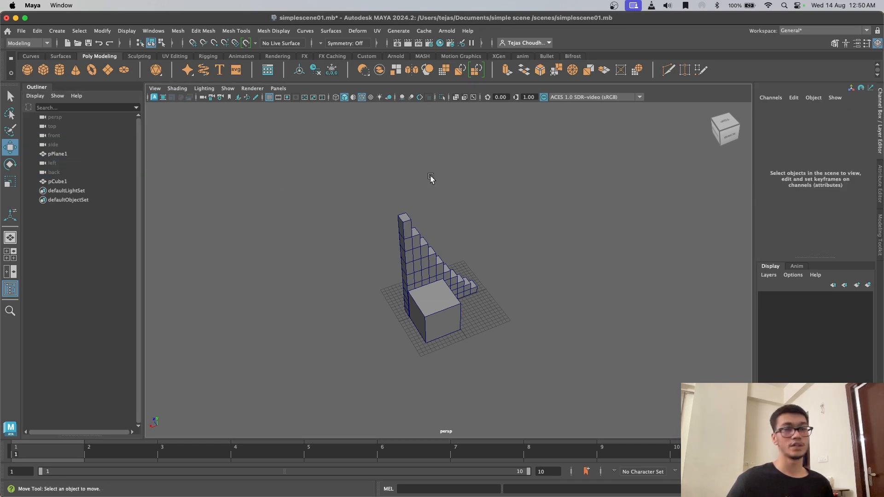
click(89, 152)
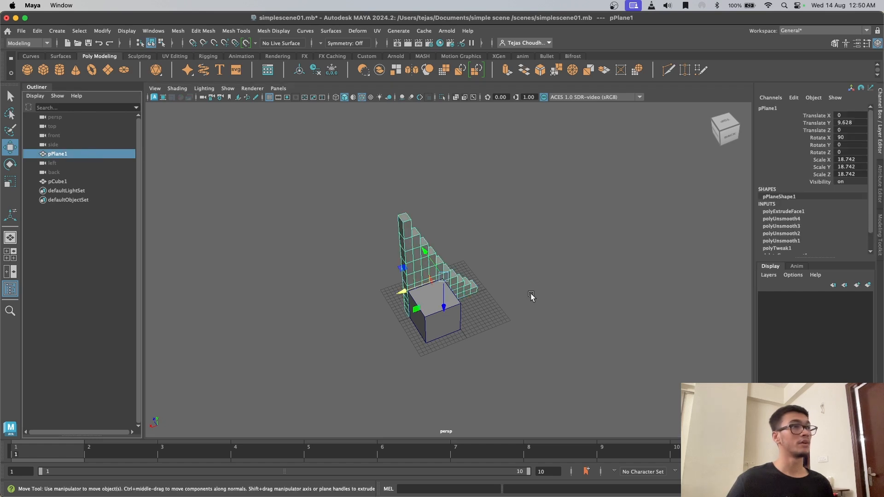
alt+drag(528, 292, 425, 287)
click(586, 290)
alt+drag(587, 298, 576, 248)
click(82, 156)
scroll(468, 310, down, 5)
click(575, 248)
scroll(297, 250, up, 8)
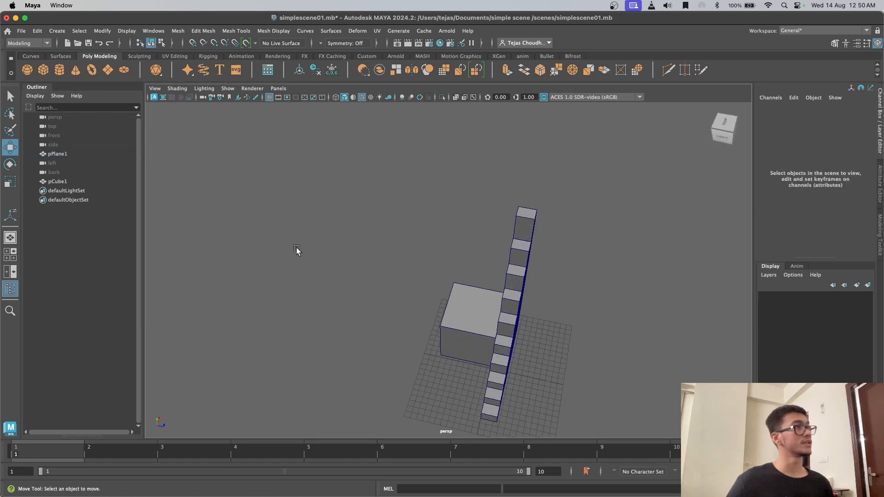
Step: Select pCube1 through the Outliner and view it together with the staircase
click(73, 181)
scroll(387, 304, down, 8)
alt+drag(390, 306, 524, 291)
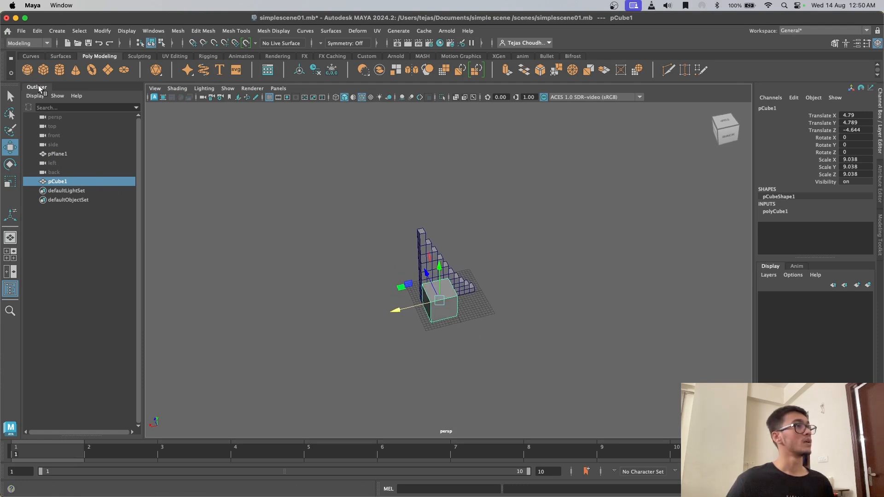
scroll(507, 335, up, 5)
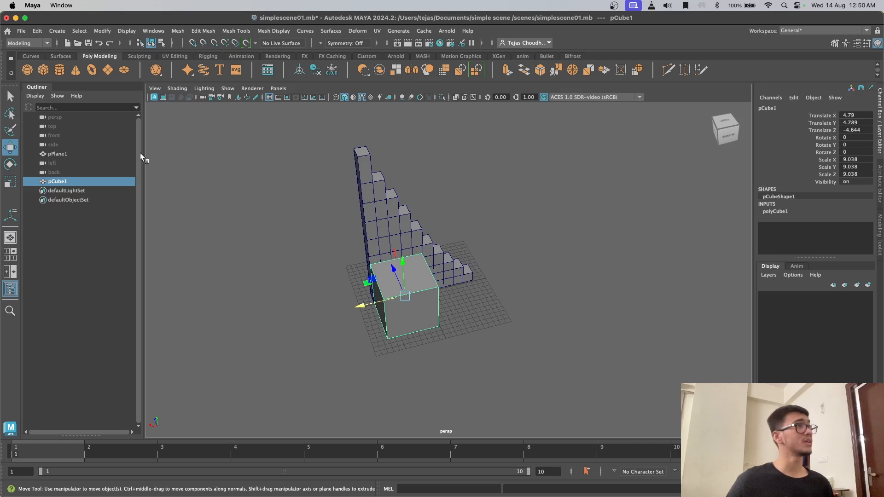
Step: Add a test polygon cube moved along X to about 10.546, and delete it again
click(43, 69)
drag(390, 302, 340, 308)
alt+drag(380, 347, 463, 352)
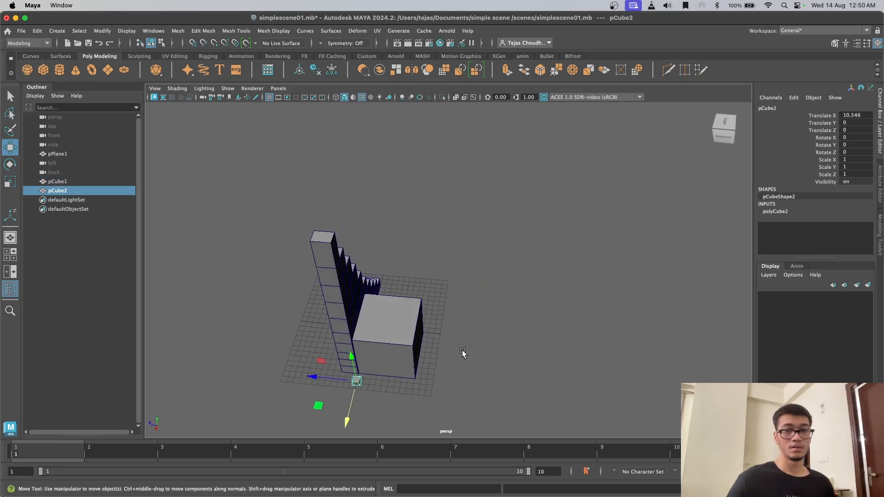
key(Delete)
Step: Duplicate the large cube beside the staircase and pull the copy away from it along X
click(405, 326)
alt+drag(405, 326, 405, 348)
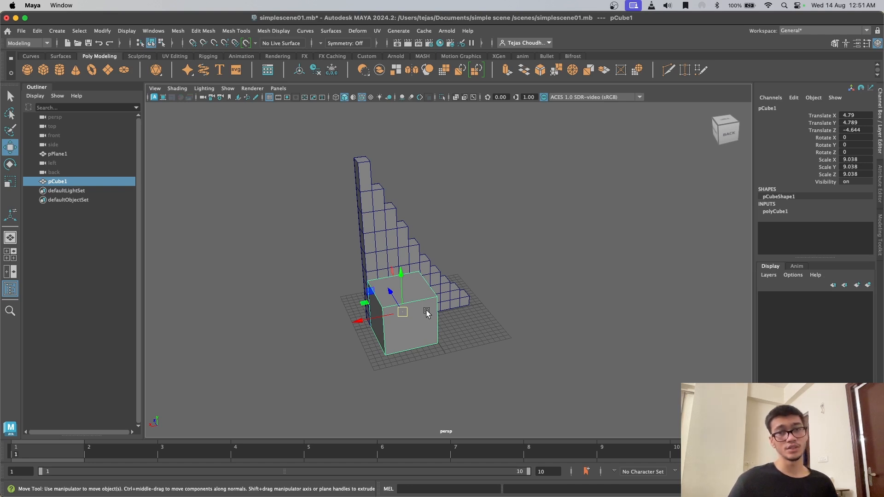
key(ctrl+d)
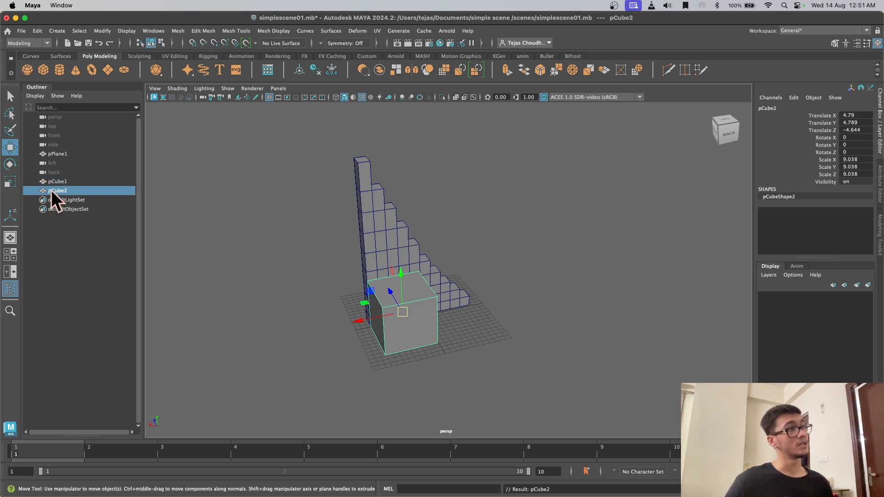
drag(365, 321, 333, 329)
Step: Thin the duplicated cube to an X scale of about 2.981 and place it at about X 14.094, Z -3.206
key(r)
alt+drag(394, 370, 428, 400)
key(w)
drag(337, 337, 329, 331)
alt+drag(391, 357, 369, 291)
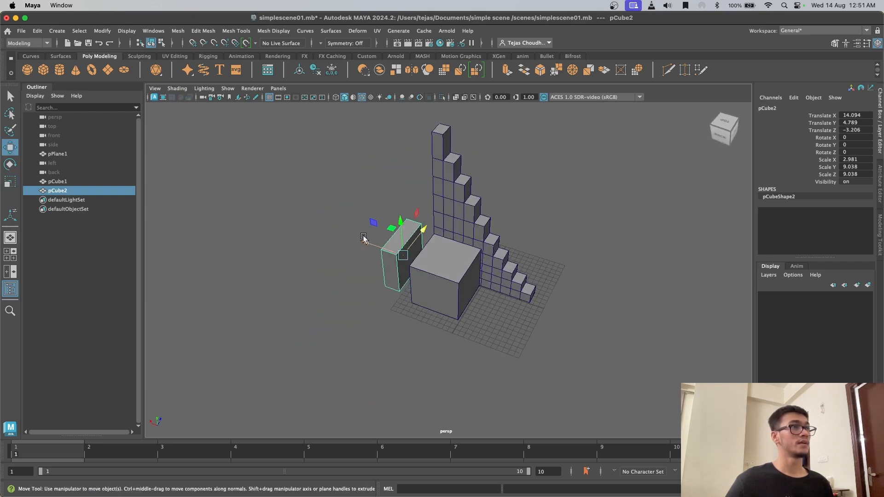
Step: Move the thin slab to about X 12.198, Z -3.955 and widen it to a Z scale of about 12.451
drag(363, 238, 371, 243)
alt+drag(441, 288, 436, 262)
key(r)
drag(463, 226, 628, 330)
key(w)
drag(357, 401, 358, 327)
key(r)
drag(336, 211, 338, 214)
alt+drag(492, 310, 412, 288)
key(f)
alt+drag(449, 331, 578, 295)
scroll(578, 298, down, 8)
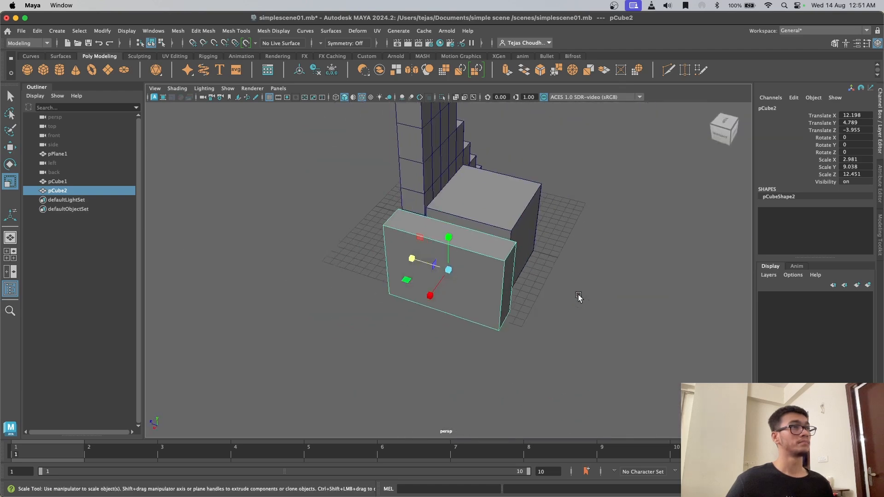
Step: Nudge the slab along Z to about -3.698 so it lines up behind the cube and staircase
click(460, 349)
alt+drag(460, 349, 503, 341)
click(490, 294)
alt+drag(553, 296, 602, 350)
scroll(552, 327, up, 5)
scroll(570, 301, down, 6)
scroll(571, 302, up, 5)
scroll(559, 325, down, 8)
click(599, 348)
scroll(471, 305, up, 8)
alt+drag(471, 305, 499, 303)
click(497, 356)
key(w)
alt+drag(497, 356, 524, 347)
drag(444, 341, 441, 343)
alt+drag(571, 324, 474, 353)
alt+drag(531, 347, 464, 345)
Step: Stretch the slab to a Y scale of about 23.435 and raise it to about Y 11.609
key(r)
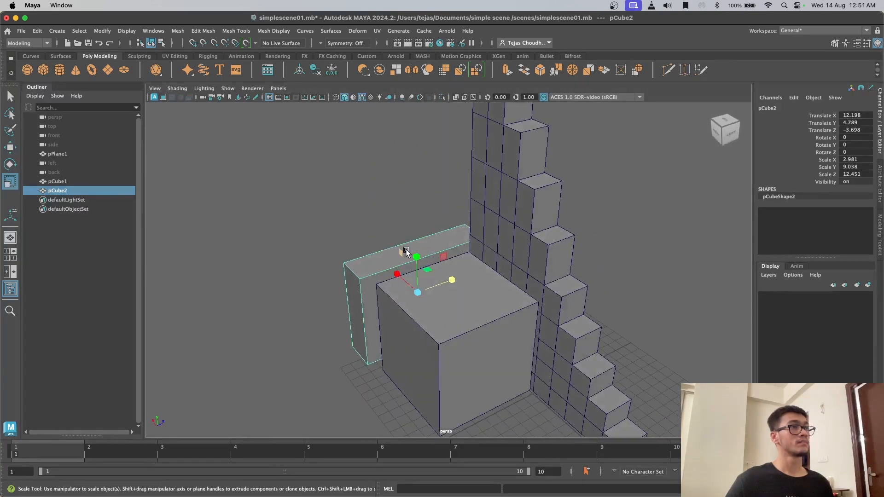
drag(416, 250, 417, 194)
alt+drag(417, 193, 464, 278)
key(w)
drag(405, 271, 404, 192)
scroll(415, 217, down, 8)
alt+drag(454, 258, 414, 244)
key(r)
drag(433, 212, 439, 215)
key(w)
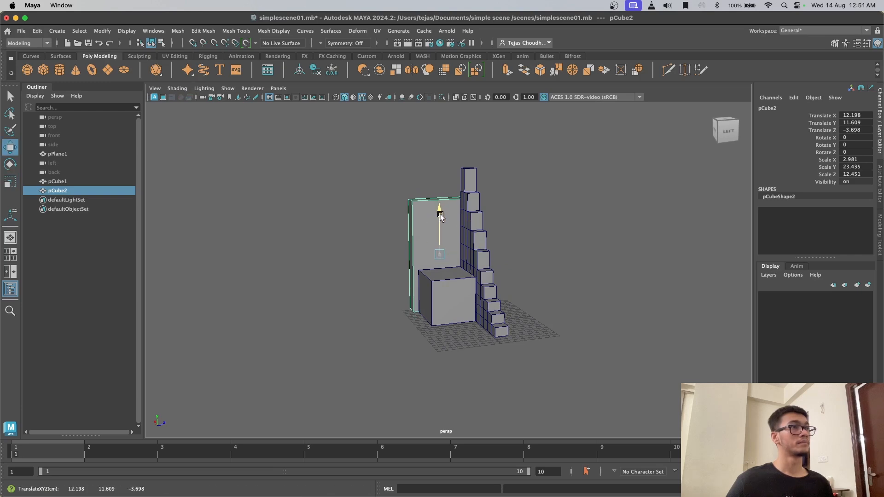
Step: Reduce the tall slab's thickness to an X scale of about 2.882 and clear the selection
click(373, 258)
alt+drag(373, 259, 409, 360)
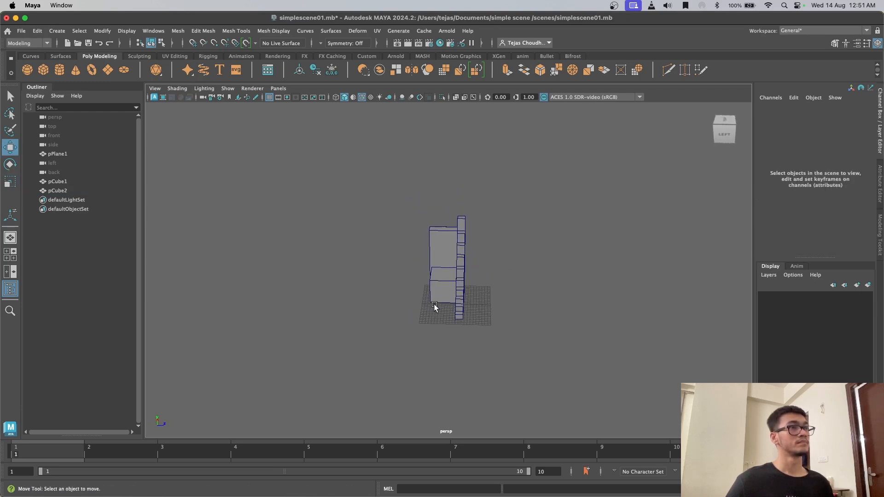
scroll(449, 307, up, 10)
alt+drag(434, 305, 417, 207)
click(406, 226)
key(r)
drag(365, 248, 421, 248)
click(368, 250)
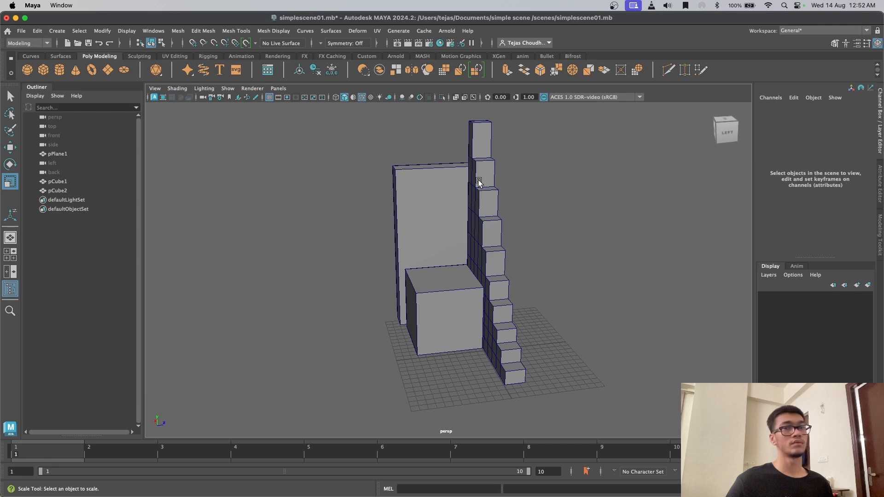
Step: Switch the tall slab to edge mode and select the two short edges across its top
click(389, 184)
alt+drag(390, 184, 412, 179)
right_click(413, 180)
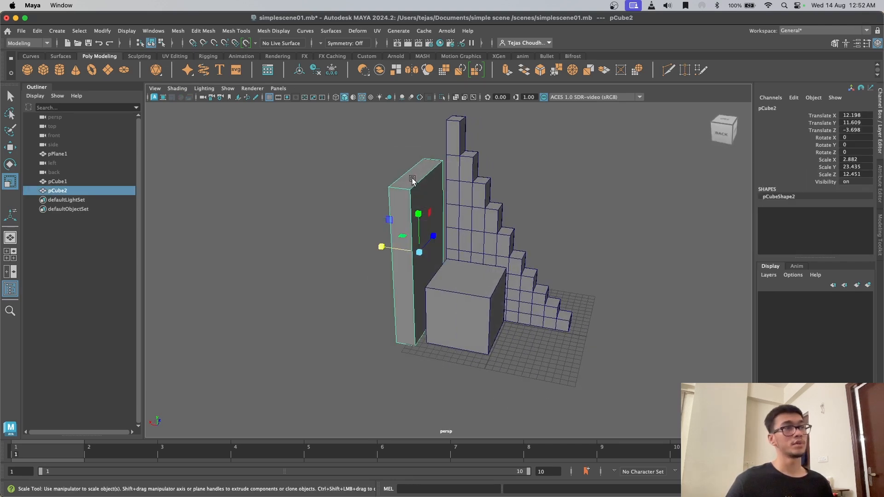
right_click(418, 174)
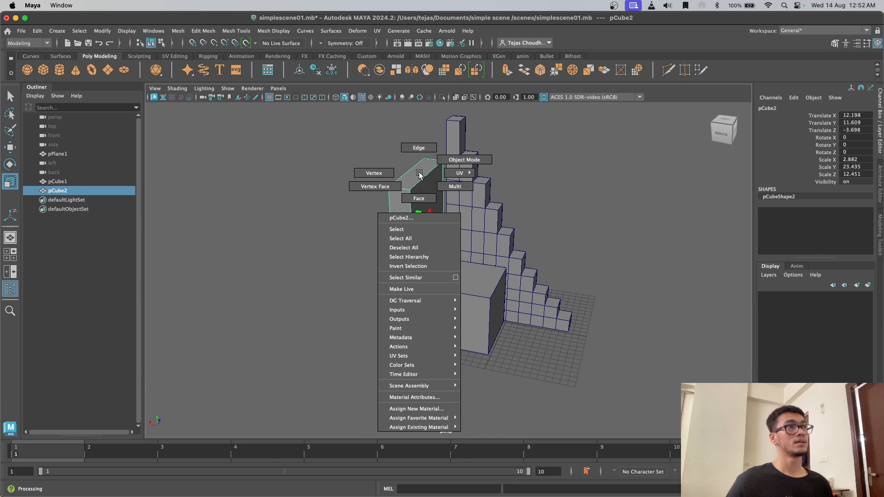
click(415, 147)
click(427, 176)
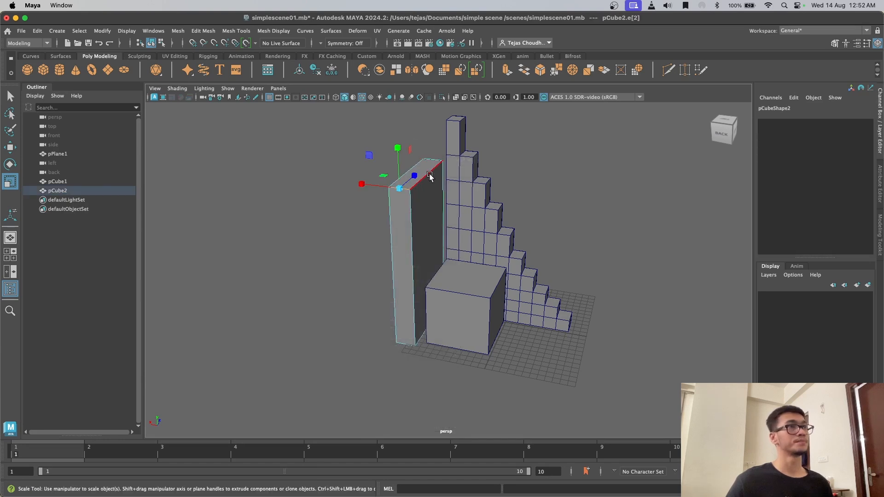
shift+click(435, 160)
Step: Examine the edges at the top of the slab up close from several angles
alt+drag(444, 223, 428, 297)
scroll(521, 235, up, 5)
alt+middle_drag(429, 297, 449, 250)
alt+drag(448, 250, 256, 239)
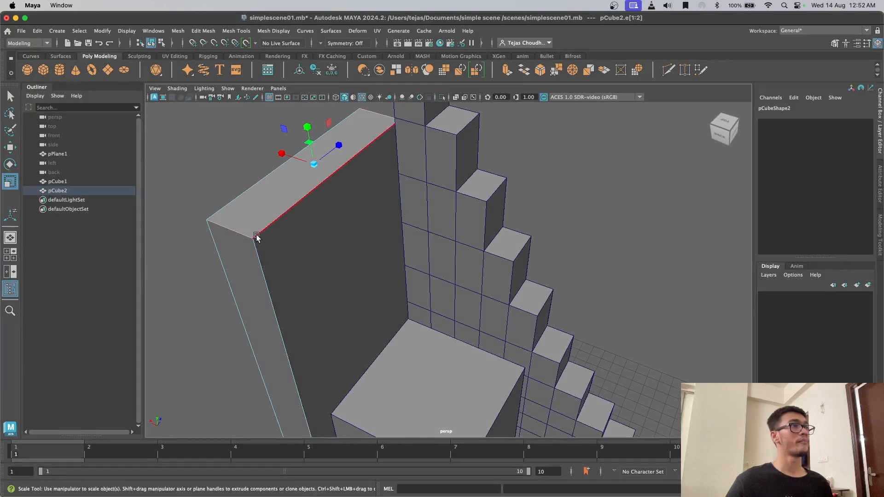
scroll(290, 242, down, 5)
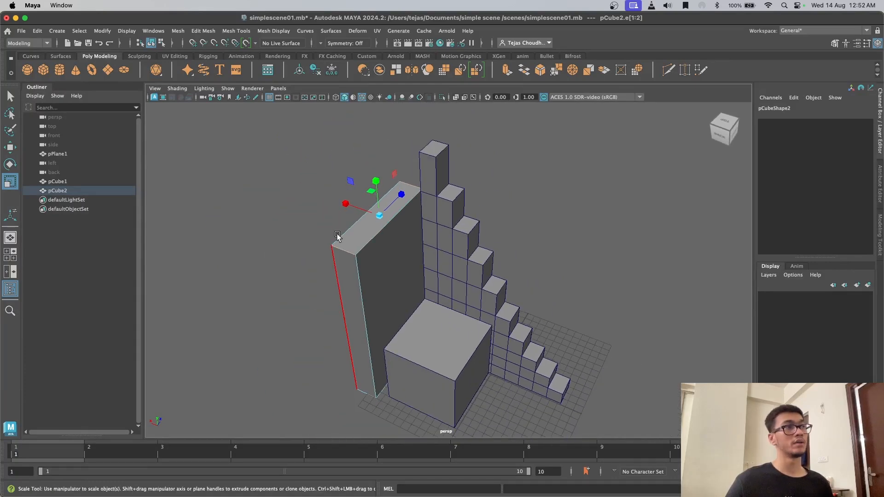
scroll(353, 258, up, 5)
alt+middle_drag(353, 259, 556, 314)
scroll(496, 313, up, 5)
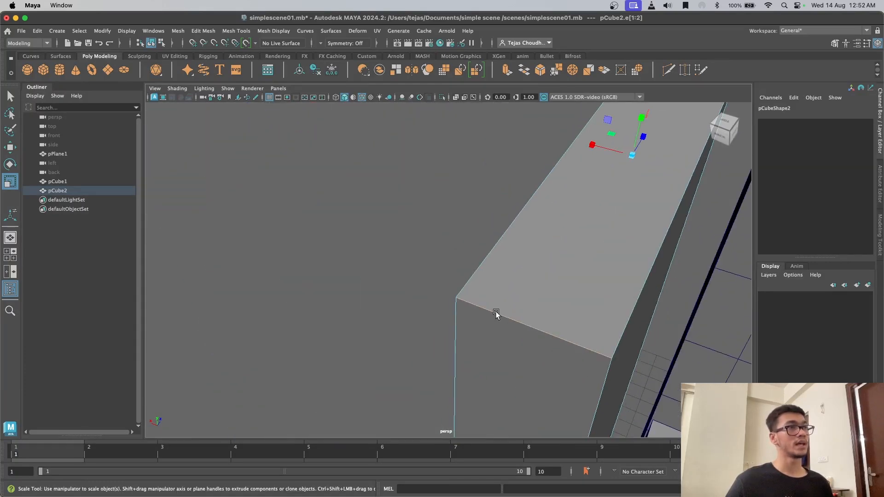
alt+drag(497, 313, 448, 297)
scroll(375, 261, down, 3)
key(f)
alt+middle_drag(354, 315, 507, 244)
scroll(472, 364, up, 2)
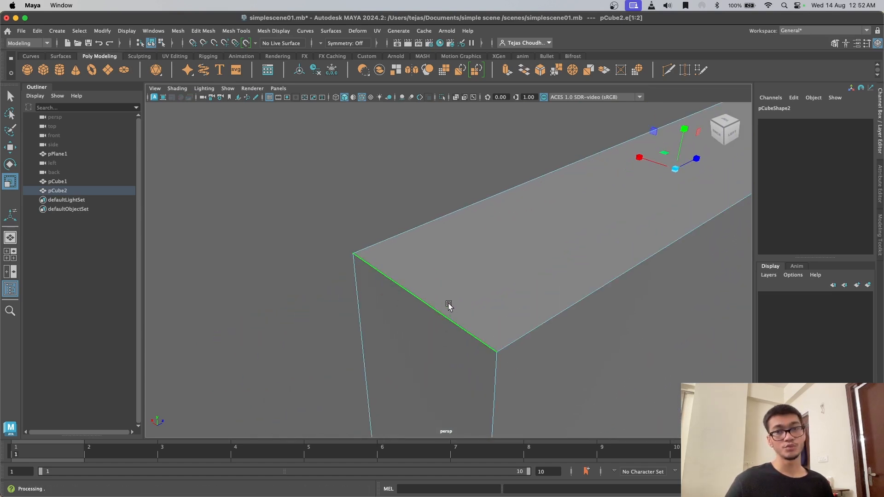
Step: Apply a bevel to the two selected short edges at the top of the slab
alt+drag(508, 372, 493, 361)
click(404, 226)
click(404, 295)
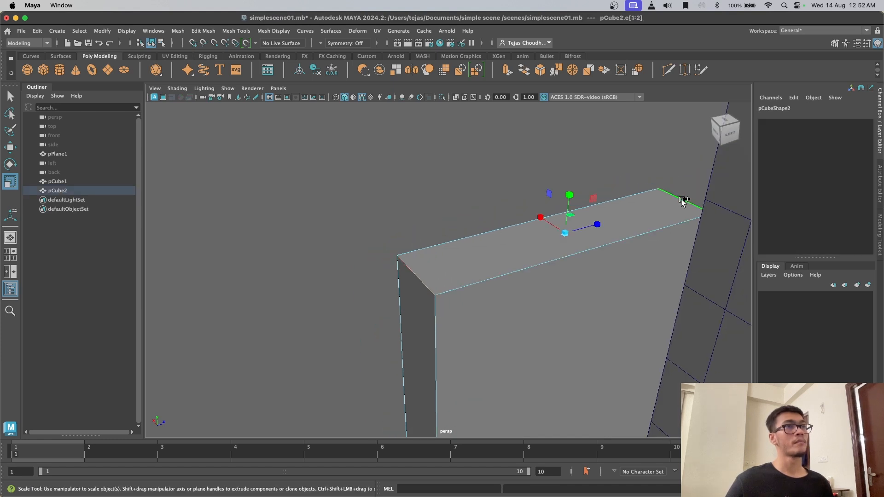
shift+right_drag(682, 203, 718, 202)
mouse_move(491, 322)
alt+mouse_down()
mouse_move(507, 310)
mouse_move(493, 311)
alt+mouse_up()
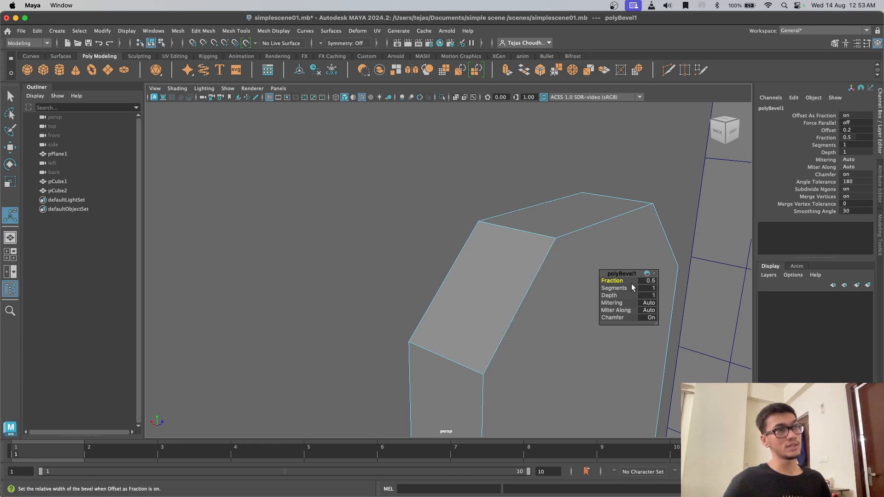
Step: Try bevel fractions of 0.2 and 0.01 with more segments and inspect the slab's corner
drag(618, 281, 626, 281)
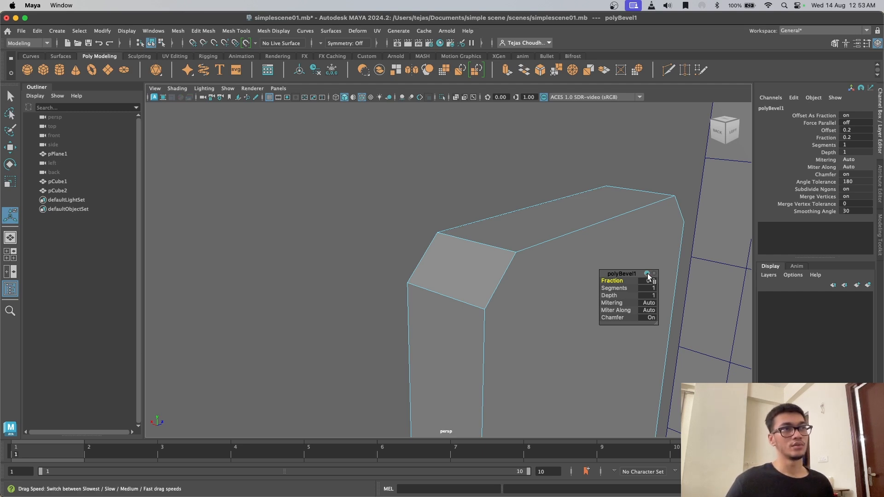
drag(612, 281, 607, 282)
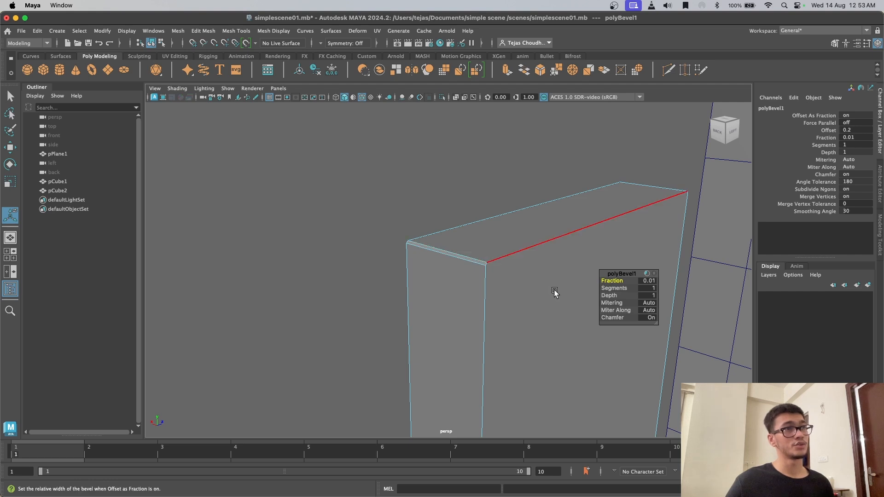
click(617, 288)
drag(657, 290, 795, 294)
scroll(464, 259, up, 10)
scroll(570, 269, down, 5)
alt+drag(550, 270, 498, 272)
scroll(322, 234, up, 4)
Step: Undo the trial changes to the bevel's segments and fraction
key(super+z)
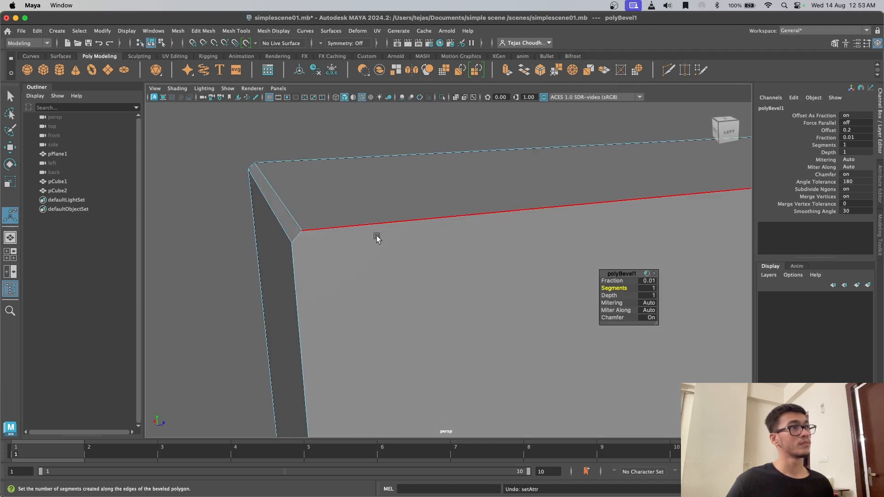
scroll(456, 294, down, 6)
key(super+z)
scroll(555, 329, down, 3)
key(super+z)
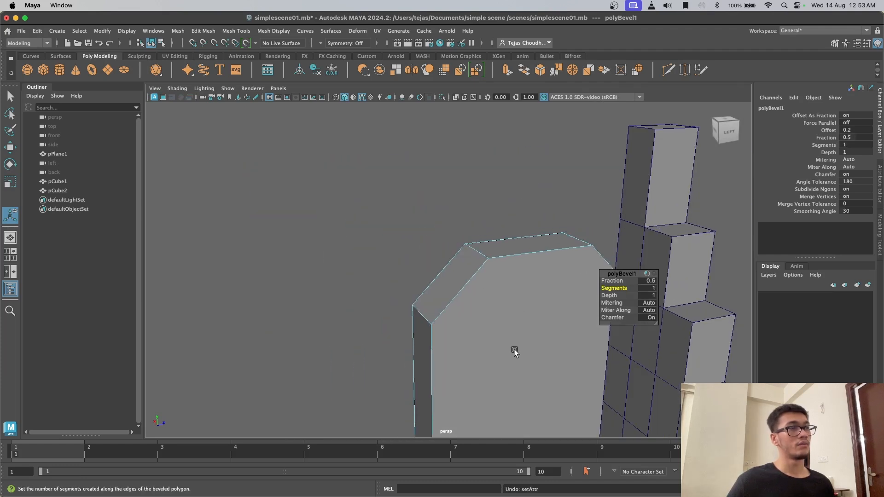
Step: Round the slab's top into an arch by setting the bevel fraction to 1 and segments to 12
drag(609, 280, 695, 288)
scroll(559, 355, down, 5)
alt+drag(552, 363, 487, 341)
scroll(510, 339, down, 5)
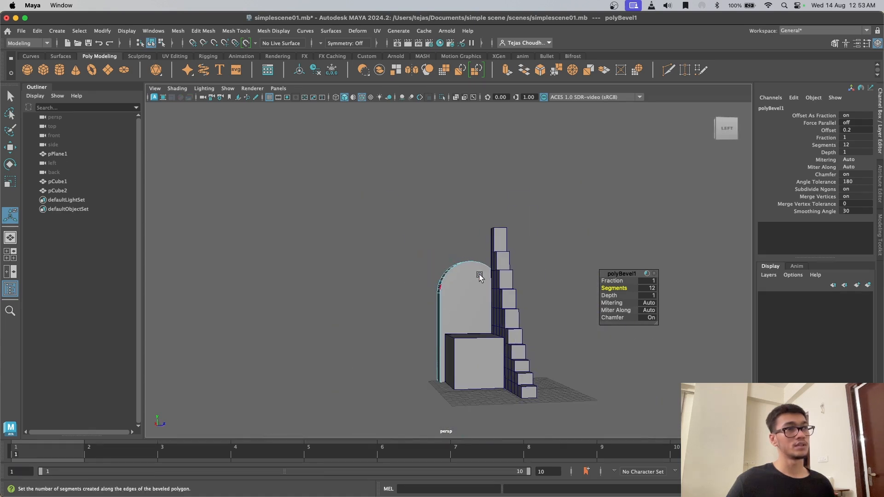
Step: Return the arched slab to object mode, clear the selection and check its shape
scroll(464, 279, up, 2)
scroll(504, 297, up, 3)
alt+drag(470, 319, 514, 321)
right_drag(497, 299, 539, 210)
click(465, 202)
scroll(551, 311, down, 5)
alt+drag(518, 308, 530, 311)
scroll(529, 311, up, 4)
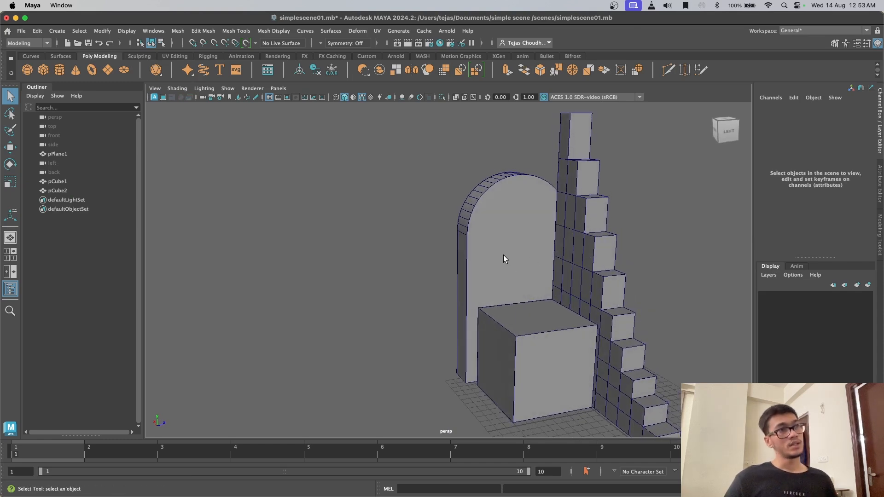
Step: Isolate the arched slab in the viewport and deselect it
click(527, 240)
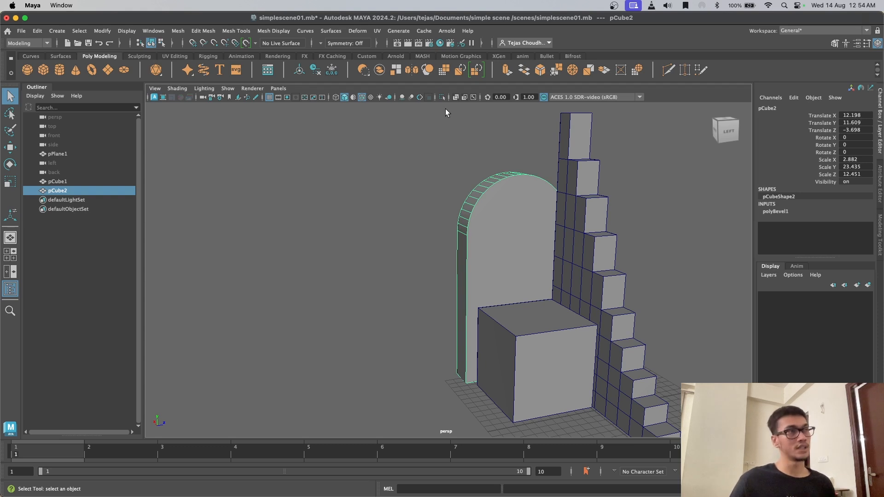
key(w)
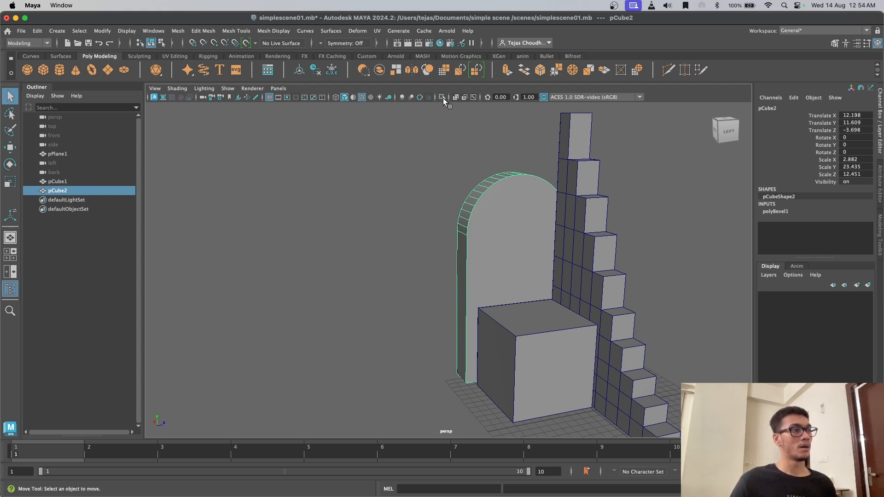
click(442, 97)
alt+drag(449, 211, 493, 262)
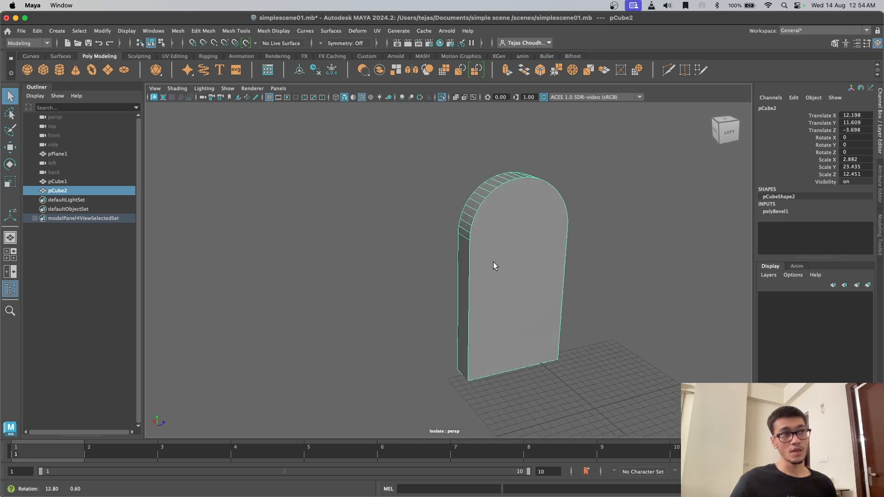
scroll(589, 329, down, 3)
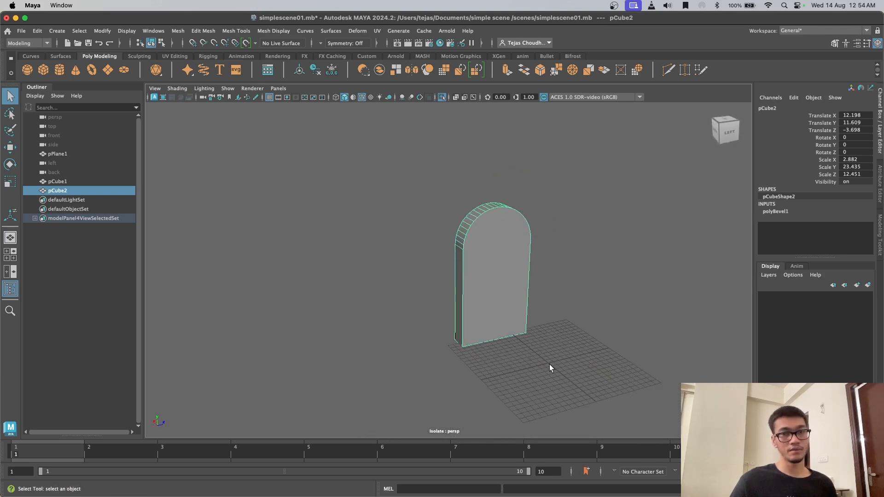
click(594, 269)
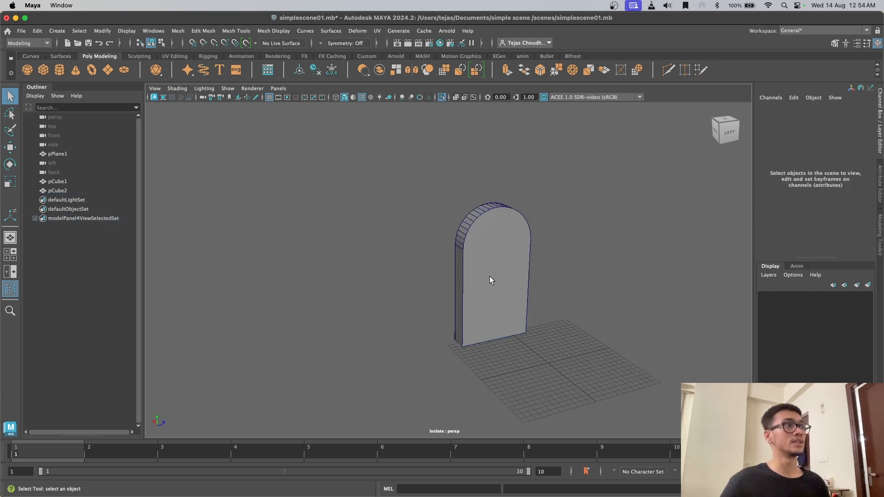
Step: Select the arched slab's large front and back faces and extrude them together
mouse_move(618, 299)
alt+mouse_down()
mouse_move(479, 307)
mouse_move(525, 308)
mouse_move(498, 326)
mouse_move(546, 322)
mouse_move(557, 337)
mouse_move(547, 355)
mouse_move(634, 299)
alt+mouse_up()
scroll(551, 328, up, 5)
scroll(562, 336, down, 5)
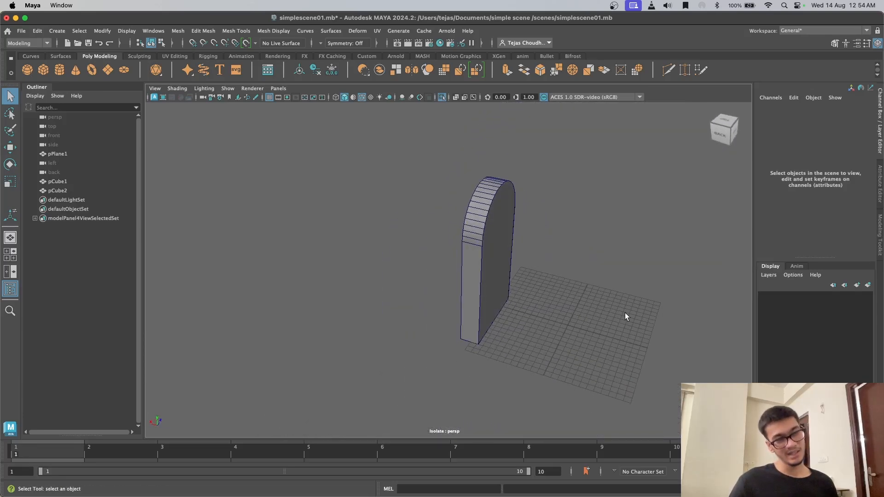
alt+drag(583, 269, 496, 288)
click(565, 277)
click(524, 244)
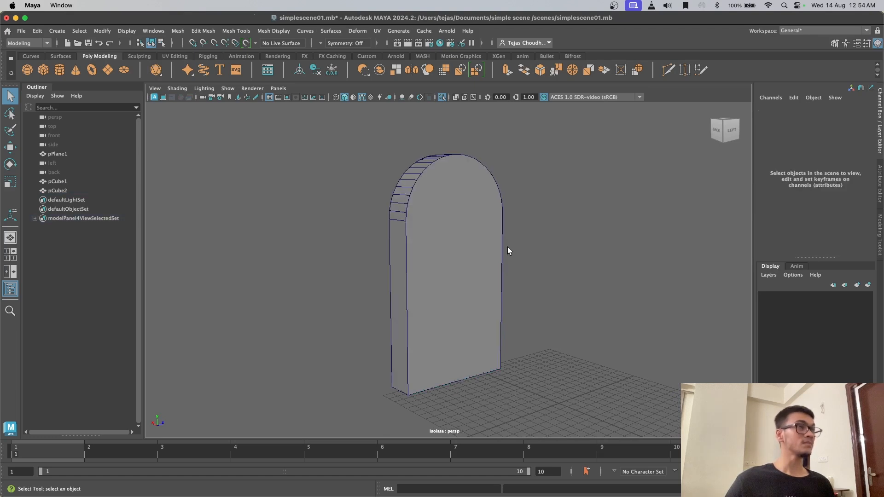
alt+drag(531, 263, 480, 244)
click(480, 244)
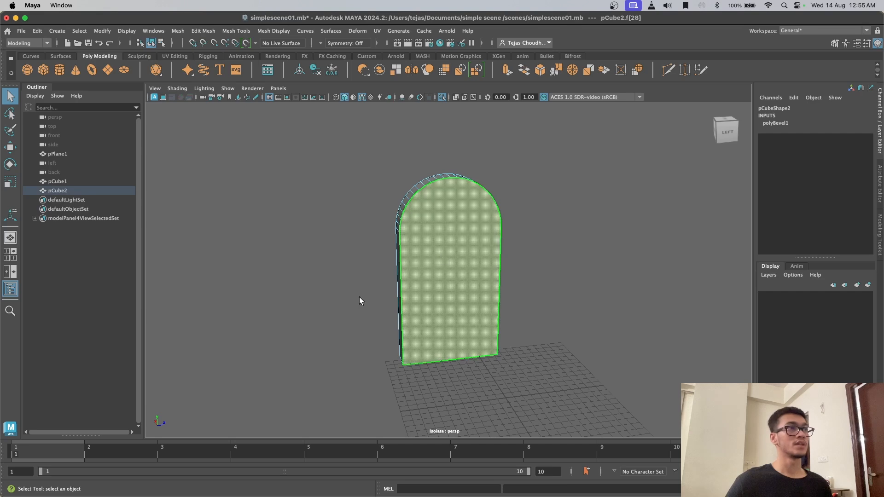
alt+drag(359, 297, 523, 298)
shift+click(466, 276)
alt+drag(520, 267, 422, 269)
shift+right_drag(428, 239, 429, 257)
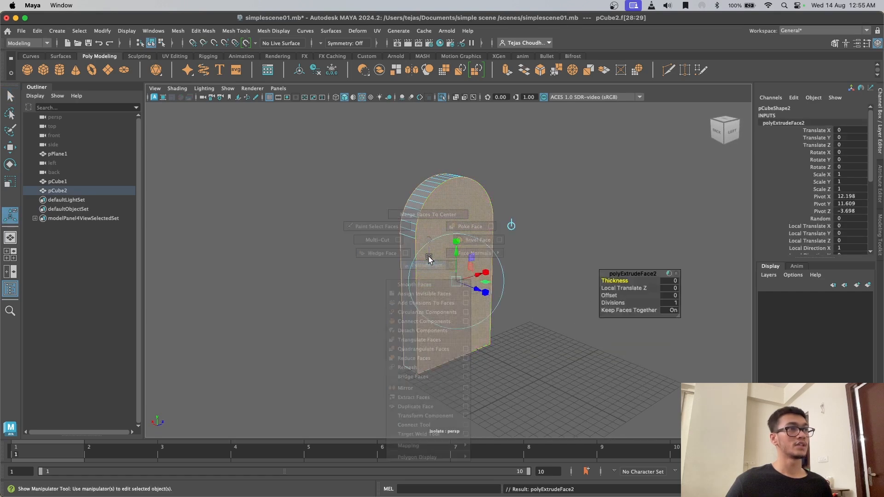
Step: Inset the extruded front and back faces with an offset of 1.82
scroll(598, 309, up, 4)
click(609, 295)
middle_drag(612, 295, 677, 295)
alt+drag(636, 331, 558, 363)
middle_drag(610, 295, 625, 293)
alt+drag(598, 350, 572, 370)
scroll(573, 369, up, 3)
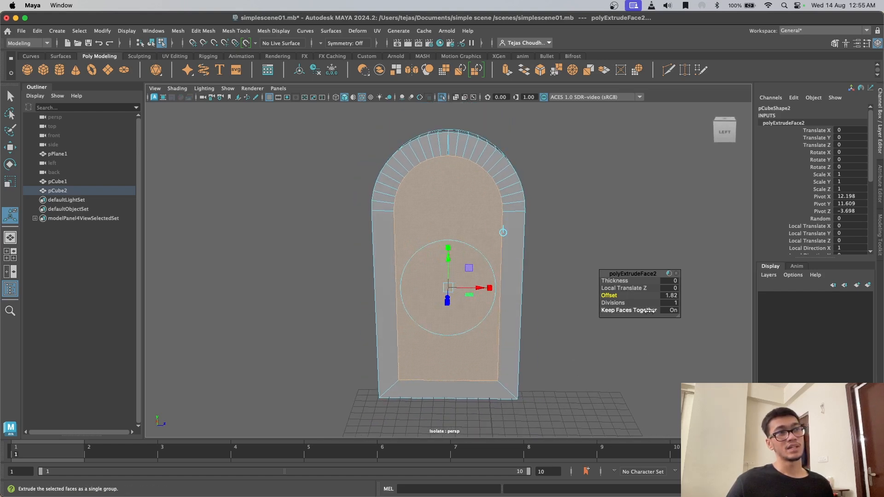
Step: Try turning Keep Faces Together off for the extrusion, and turn it back on
click(629, 311)
middle_drag(628, 311, 427, 312)
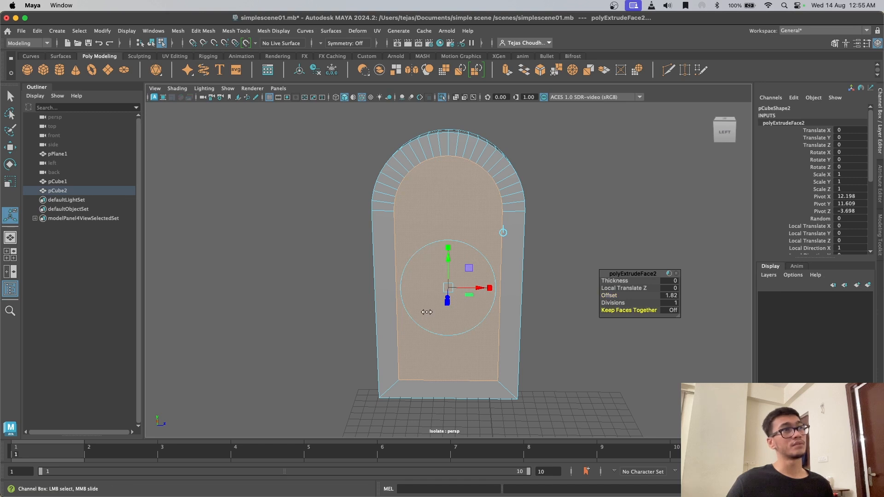
middle_drag(681, 310, 694, 307)
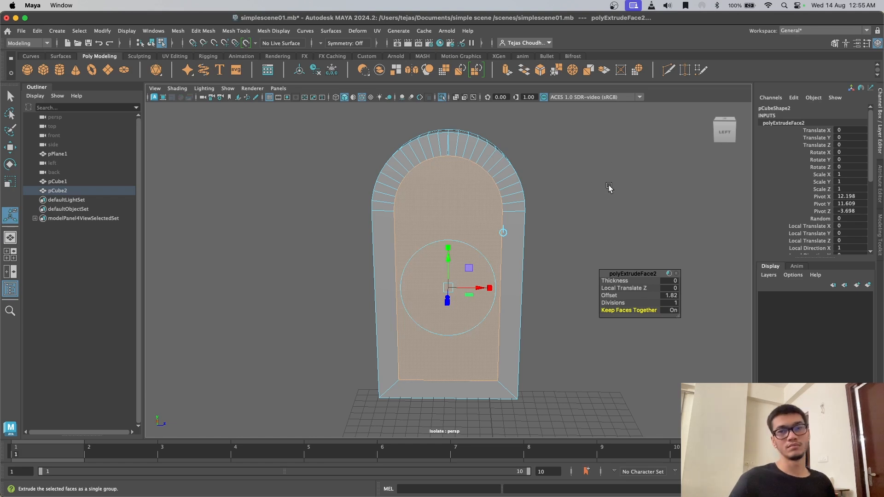
Step: Delete the inset faces on both sides of the slab to open up the archway
click(604, 212)
right_drag(493, 184, 529, 171)
click(586, 191)
alt+drag(471, 253, 516, 246)
right_drag(474, 217, 473, 232)
alt+drag(472, 235, 525, 262)
click(467, 234)
shift+click(455, 239)
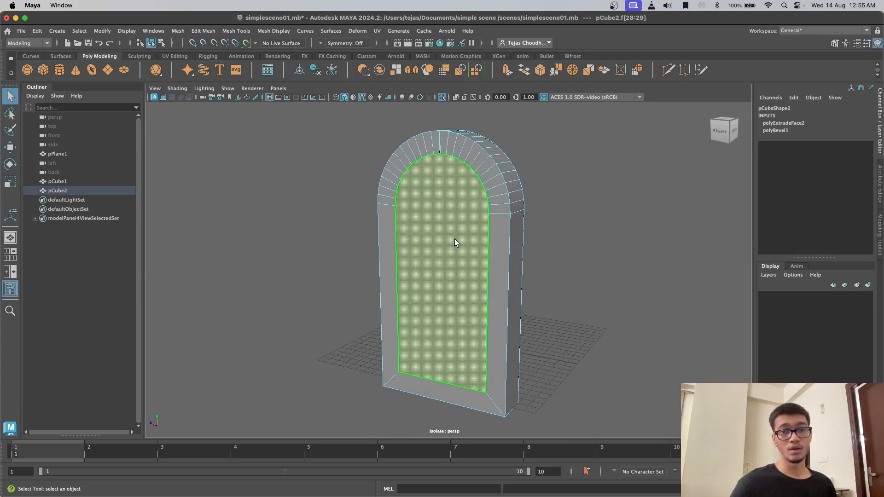
key(Delete)
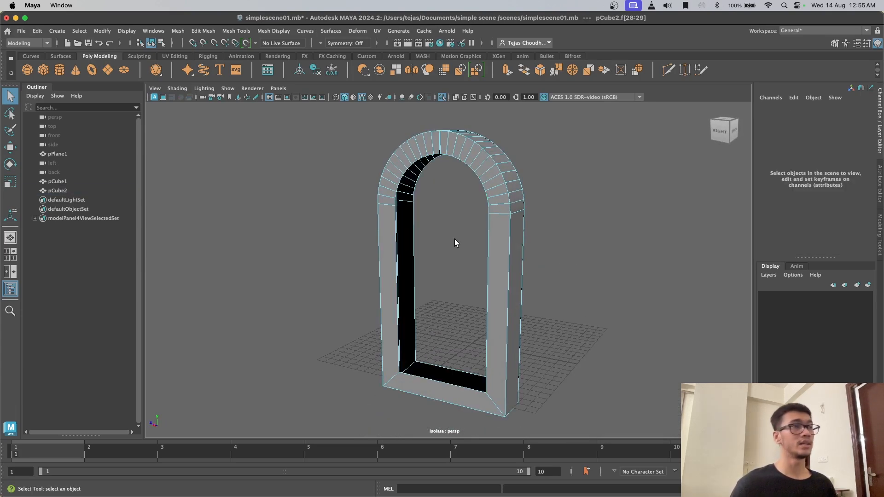
Step: Switch the arch to vertex editing and examine the narrow gap at its apex up close
alt+drag(455, 239, 408, 286)
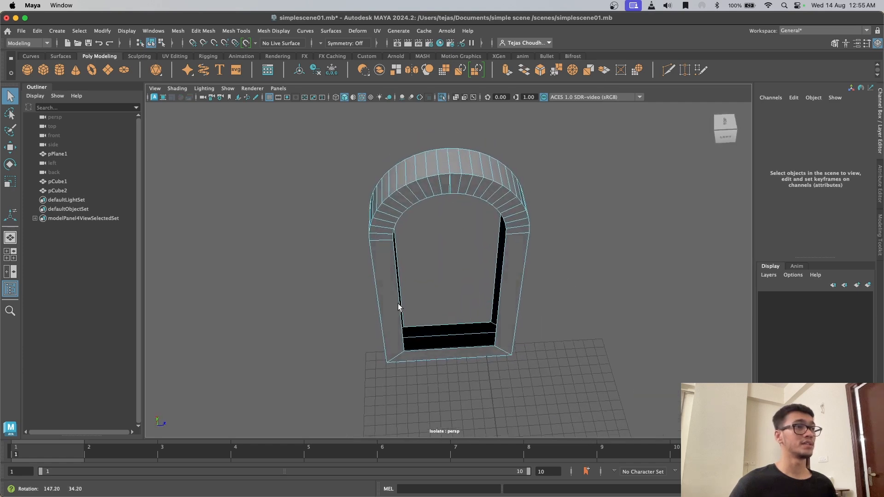
scroll(392, 280, up, 5)
scroll(410, 358, down, 4)
scroll(441, 273, up, 5)
scroll(427, 175, down, 2)
alt+middle_drag(427, 175, 496, 217)
scroll(496, 217, up, 2)
right_drag(505, 223, 467, 224)
mouse_move(504, 308)
alt+mouse_down()
mouse_move(507, 338)
mouse_move(506, 313)
alt+mouse_up()
click(489, 203)
scroll(510, 305, down, 3)
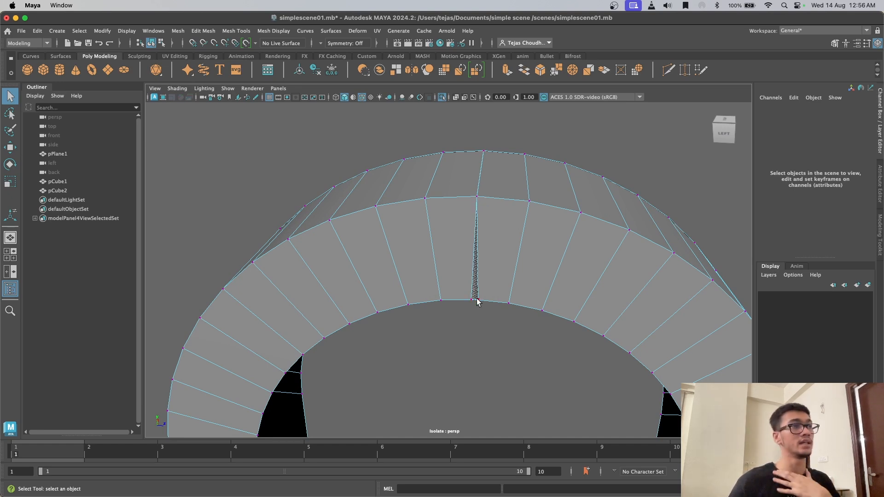
Step: Merge the doubled vertices at the far inner apex of the opening to their center
alt+drag(481, 346, 462, 294)
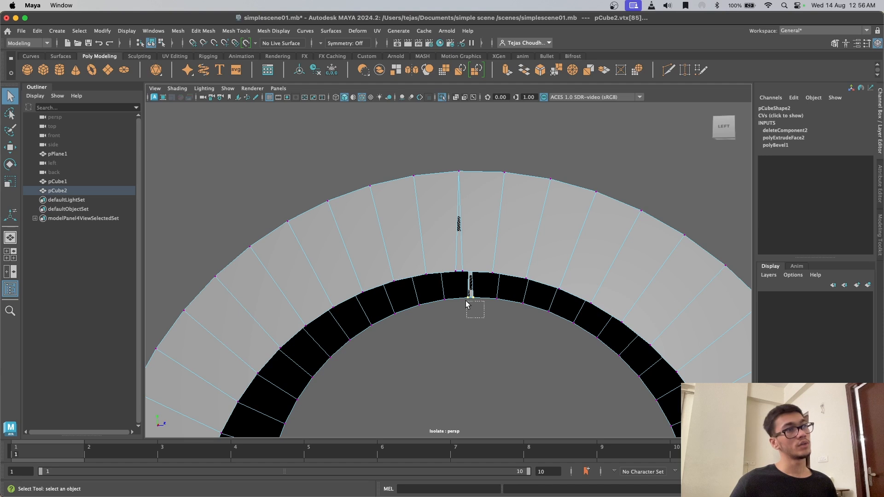
click(201, 31)
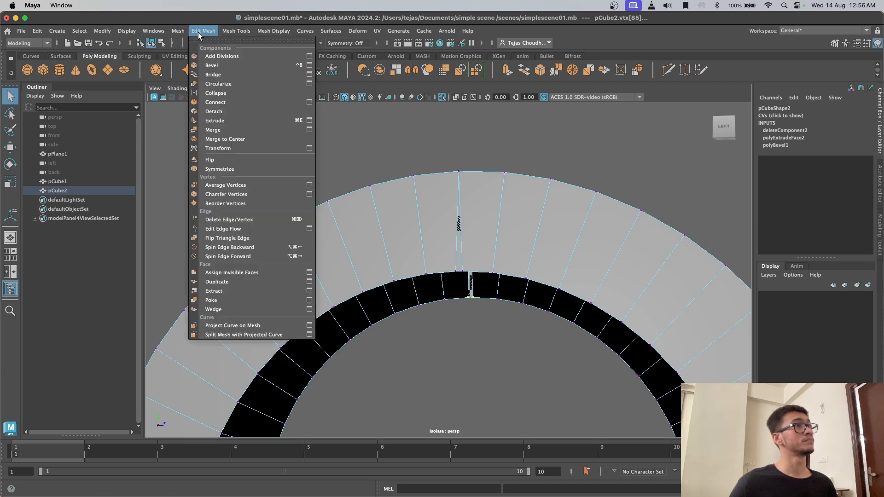
mouse_move(177, 31)
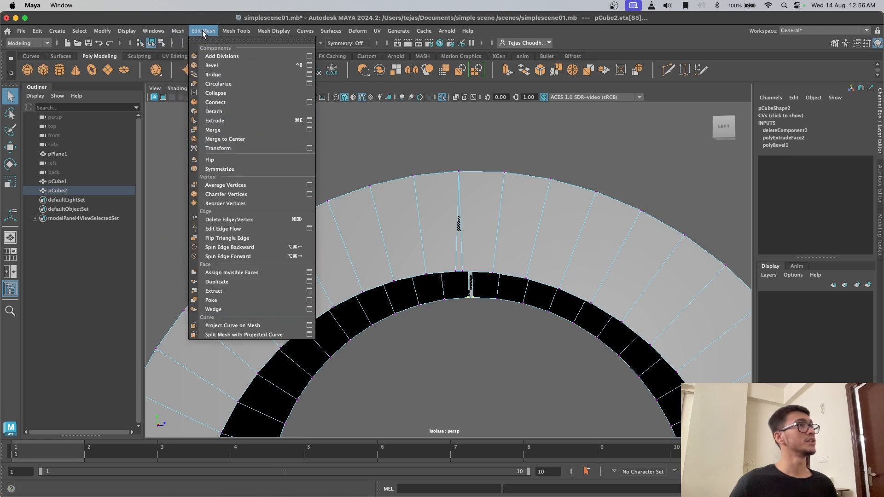
click(248, 139)
alt+drag(355, 223, 468, 299)
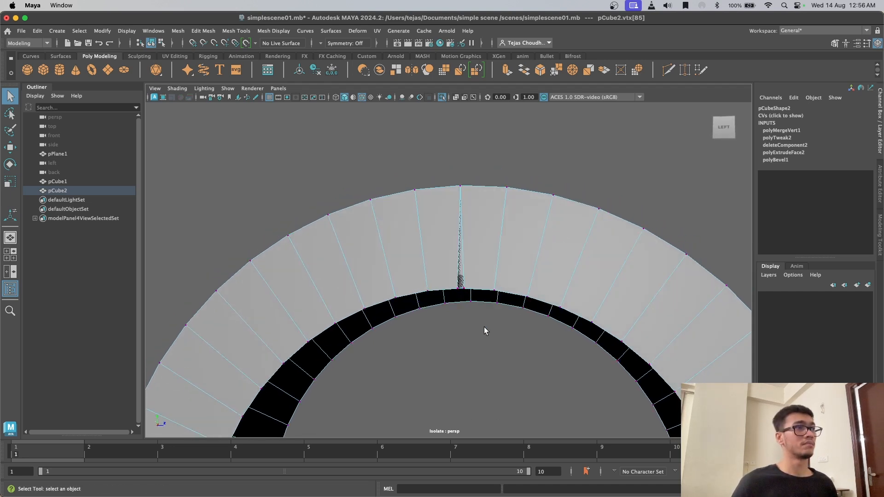
Step: Merge the two overlapping vertices at the near inner apex of the opening
alt+drag(453, 285, 475, 325)
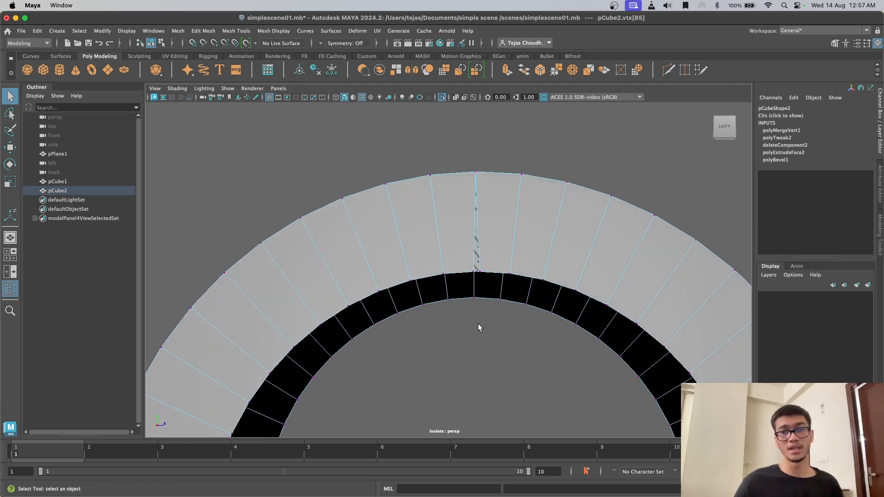
alt+drag(479, 319, 487, 311)
drag(460, 253, 465, 257)
drag(487, 289, 487, 290)
click(227, 31)
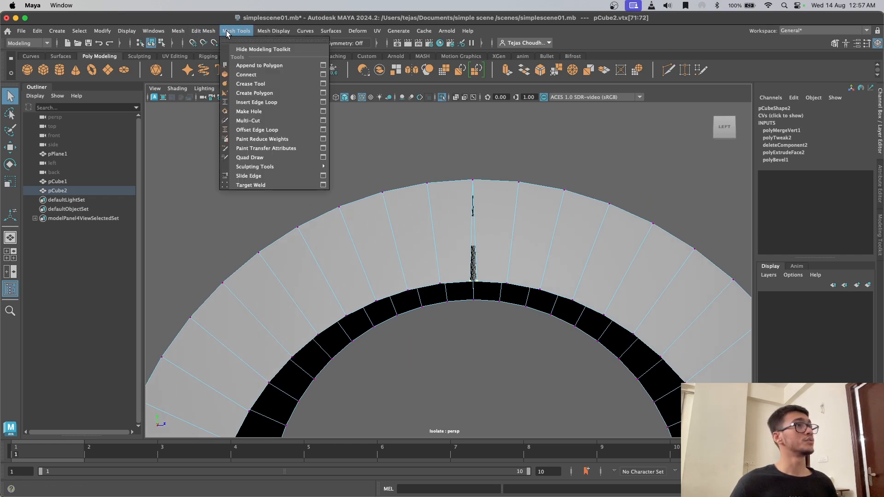
click(239, 143)
alt+drag(344, 236, 475, 279)
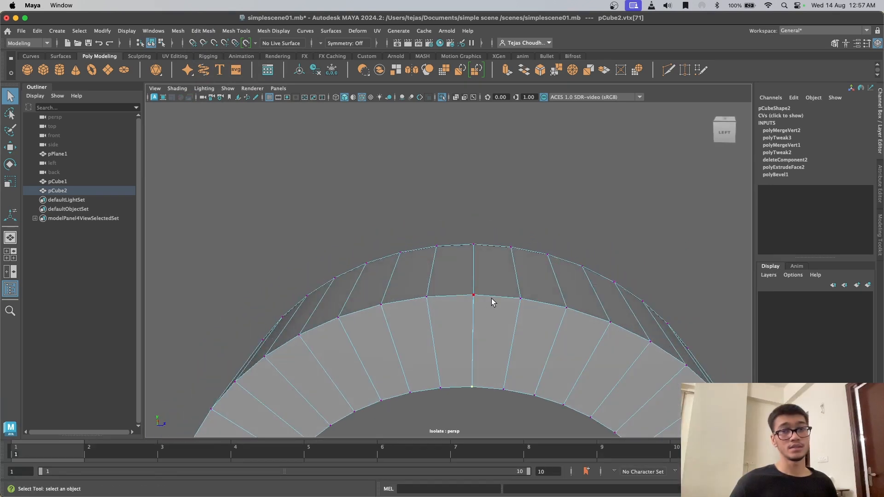
Step: Nudge the single vertex at the near outer apex slightly sideways to check for a duplicate
scroll(491, 299, up, 4)
alt+middle_drag(492, 317, 465, 278)
click(462, 275)
key(w)
mouse_move(474, 275)
mouse_down()
mouse_move(509, 274)
mouse_move(476, 273)
mouse_up()
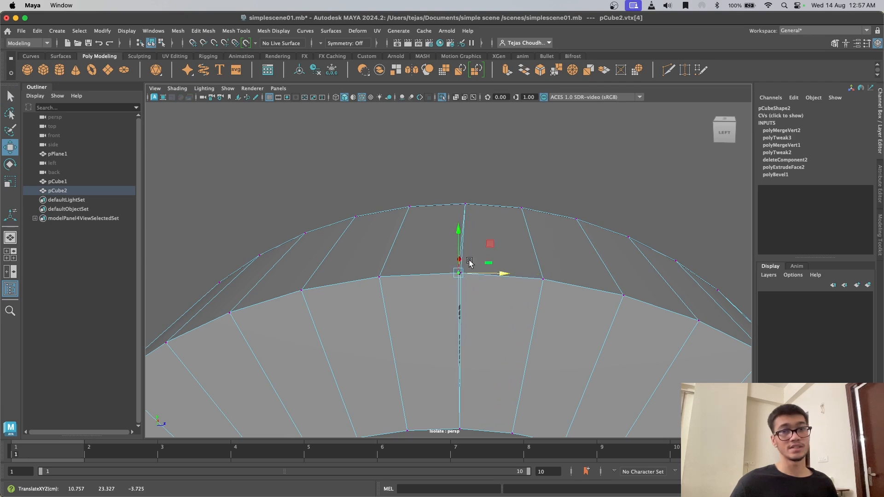
scroll(508, 307, down, 5)
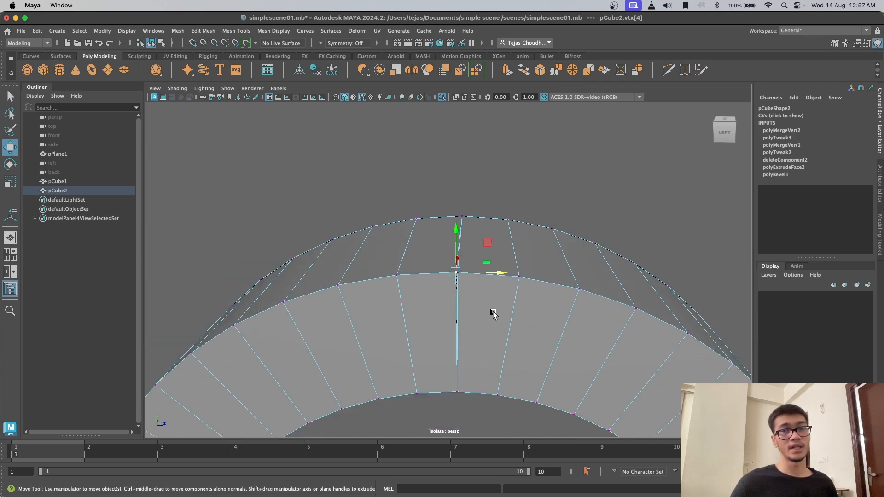
scroll(464, 355, up, 5)
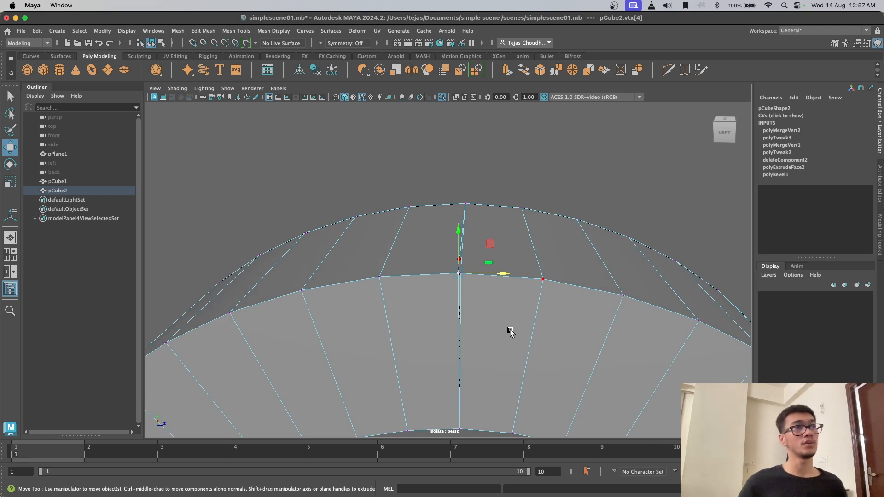
Step: Merge the overlapping vertices at the near outer apex of the arch to their center
alt+drag(481, 325, 485, 326)
drag(485, 293, 434, 252)
alt+drag(456, 310, 456, 311)
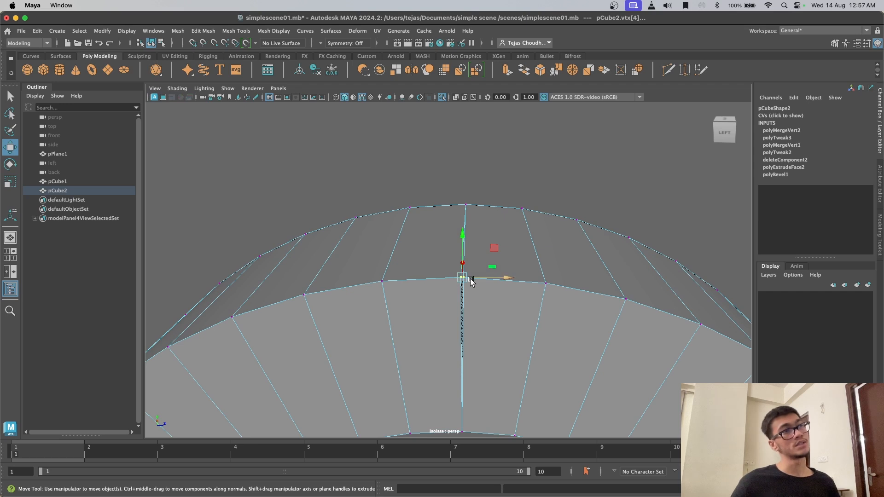
click(228, 33)
mouse_move(203, 31)
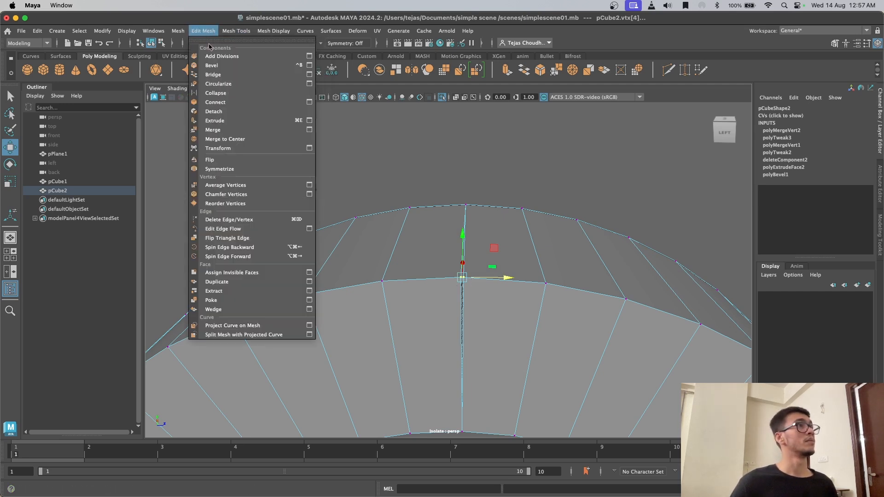
click(223, 139)
Step: Try moving single vertices at the arch's outer apex to test for duplicates, undoing each move
drag(479, 216, 486, 198)
key(super+z)
alt+drag(523, 256, 513, 271)
click(492, 210)
click(461, 223)
mouse_move(482, 223)
mouse_down()
mouse_move(527, 226)
mouse_move(490, 223)
mouse_up()
key(super+z)
Step: Merge the overlapping vertices at the far outer apex of the arch to their center
drag(470, 254, 437, 218)
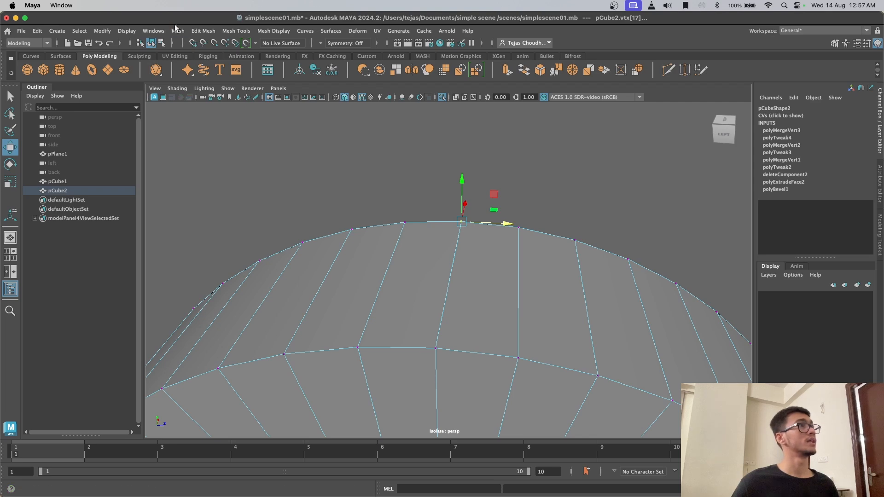
click(203, 31)
click(254, 141)
Step: Clear the selection and examine the arch's apex and hollow inner side from several angles
scroll(446, 258, down, 6)
scroll(458, 309, down, 5)
alt+drag(459, 309, 498, 351)
scroll(490, 336, down, 4)
click(539, 299)
scroll(435, 336, up, 6)
alt+drag(434, 338, 489, 356)
scroll(489, 355, down, 2)
alt+middle_drag(489, 355, 496, 276)
scroll(500, 309, up, 2)
scroll(485, 345, down, 5)
alt+drag(501, 316, 434, 379)
scroll(447, 367, up, 5)
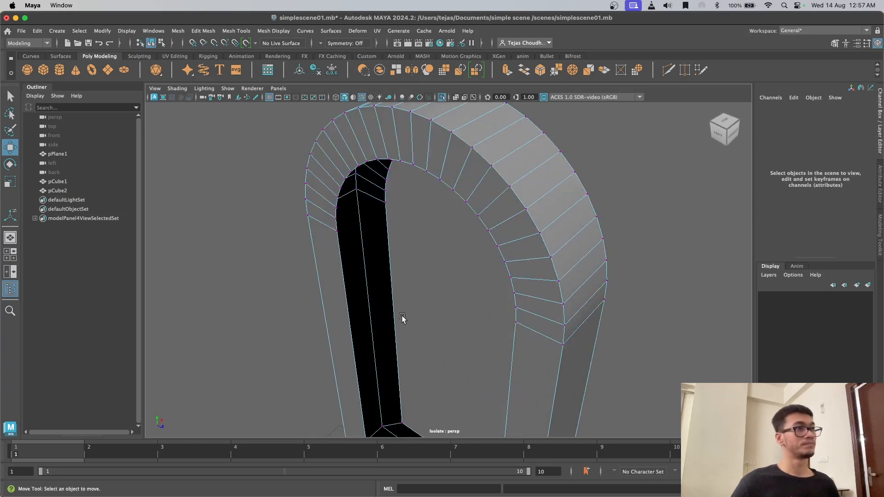
Step: Bridge the open border edge loops on both sides of the archway to close its inner walls, and deselect
right_drag(386, 223, 384, 196)
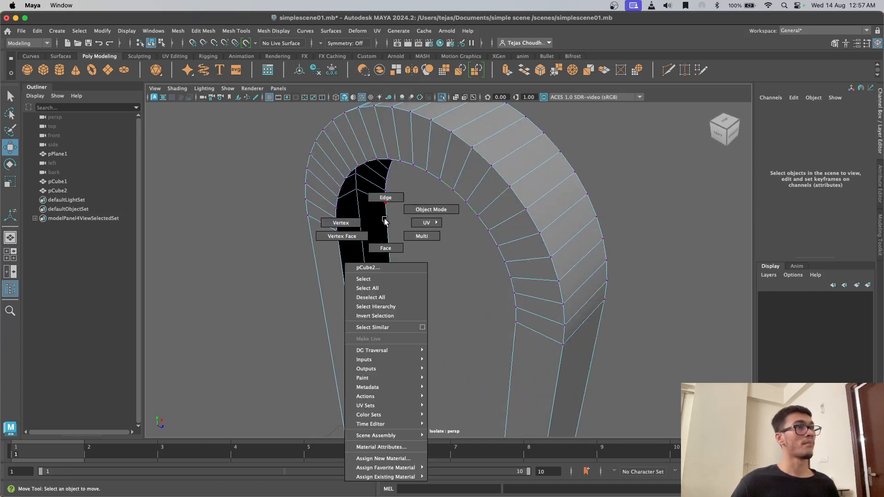
click(386, 197)
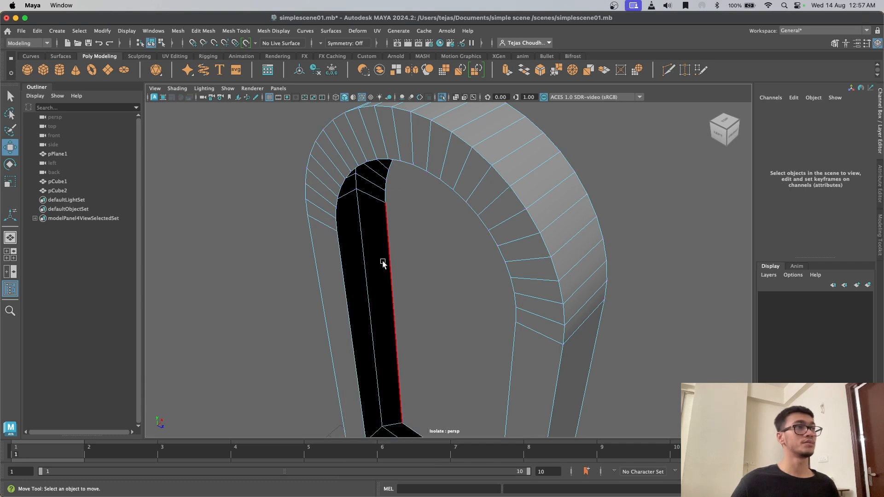
click(385, 261)
alt+drag(391, 231, 522, 372)
alt+drag(377, 240, 472, 417)
click(489, 380)
alt+drag(489, 381, 456, 239)
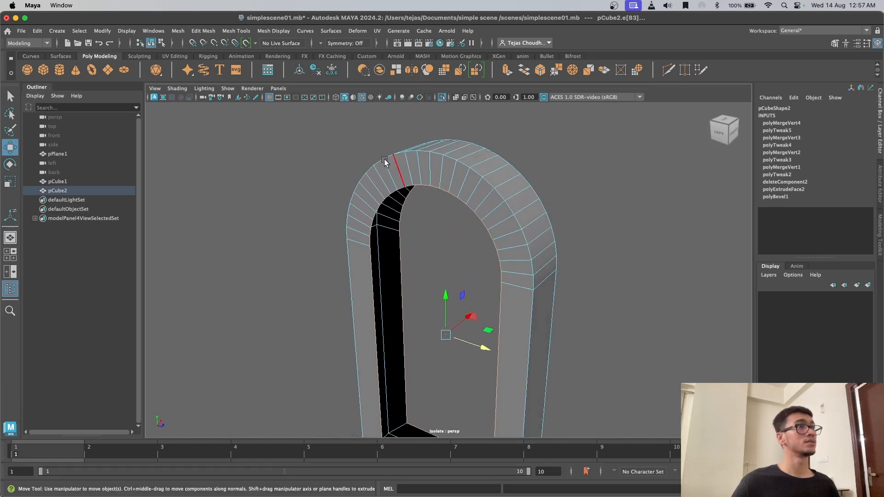
click(225, 32)
mouse_move(203, 30)
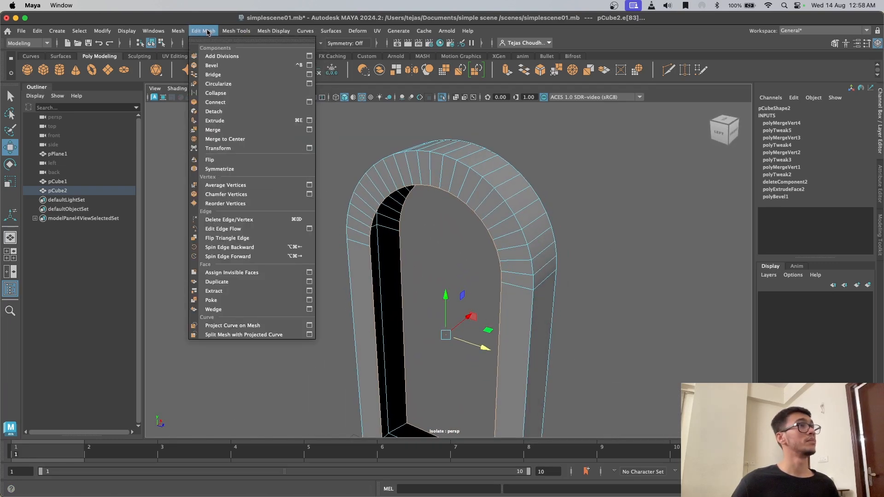
click(229, 77)
scroll(430, 180, down, 5)
mouse_move(465, 240)
alt+mouse_down()
mouse_move(489, 294)
mouse_move(443, 287)
mouse_move(459, 278)
mouse_move(451, 261)
mouse_move(466, 224)
alt+mouse_up()
click(513, 241)
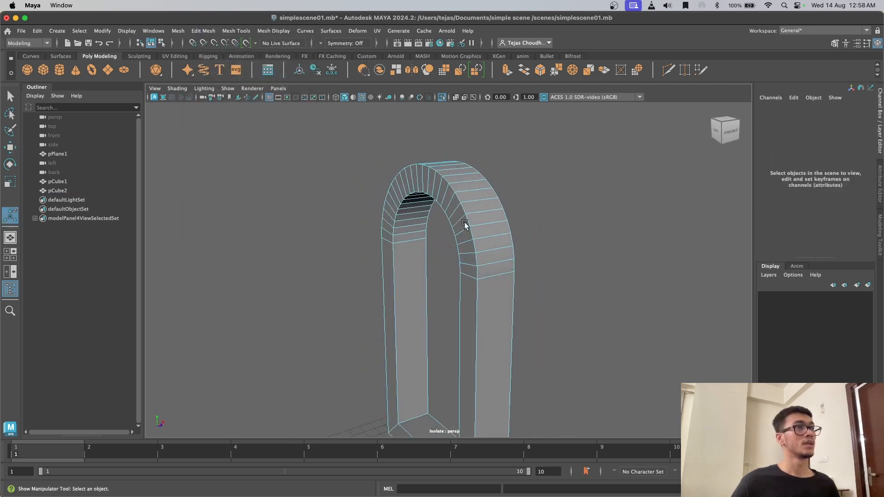
Step: Select the outer border edge loop around the near face of the archway, including its legs and base
scroll(466, 225, up, 5)
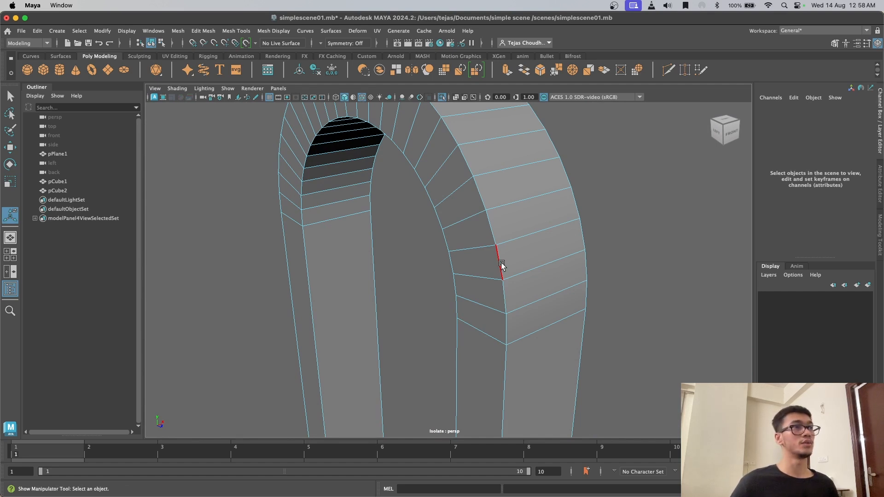
alt+drag(497, 258, 513, 221)
click(516, 212)
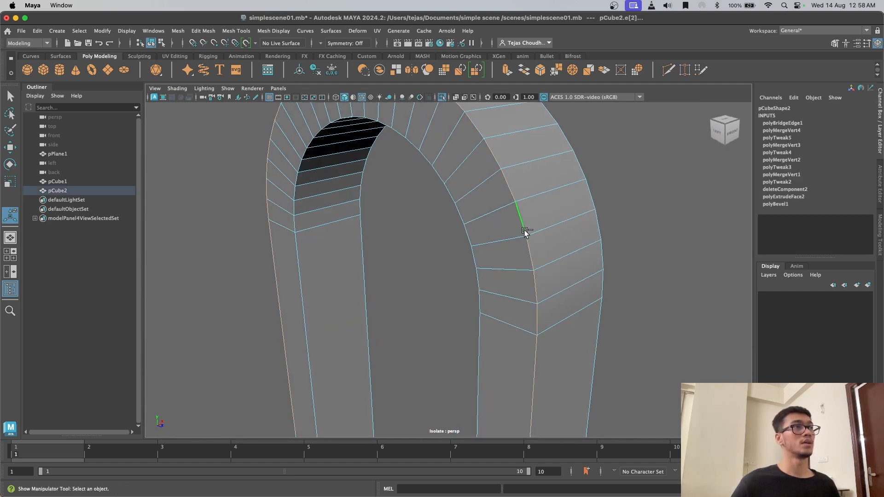
scroll(526, 232, down, 5)
alt+drag(533, 253, 500, 338)
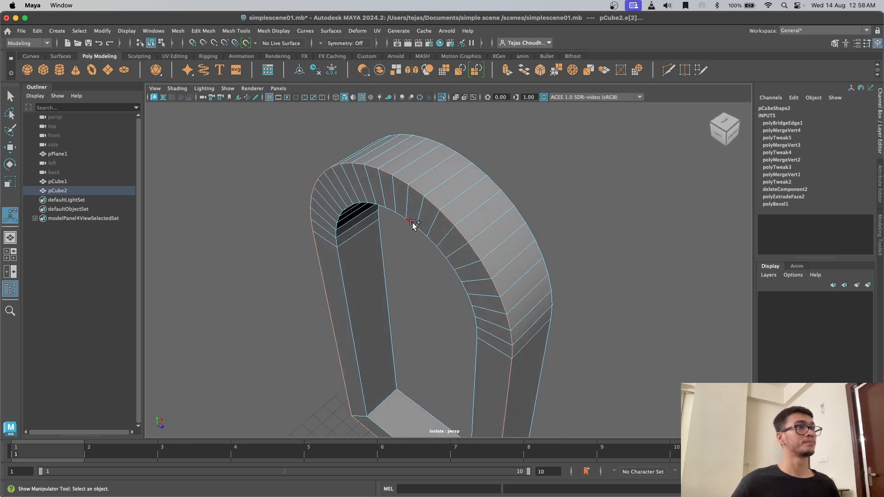
scroll(484, 316, down, 3)
alt+drag(528, 346, 528, 276)
click(501, 289)
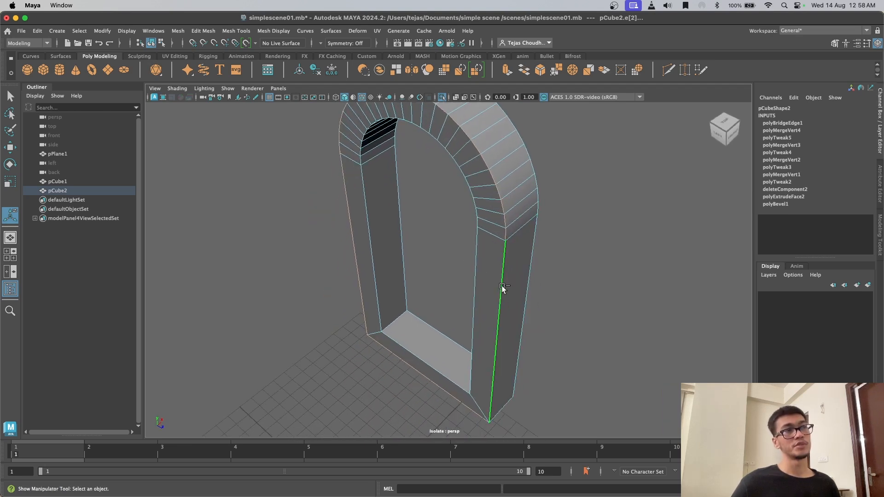
Step: Add the archway's inner border edge loops and the opposite face's border loops to the selection
click(427, 354)
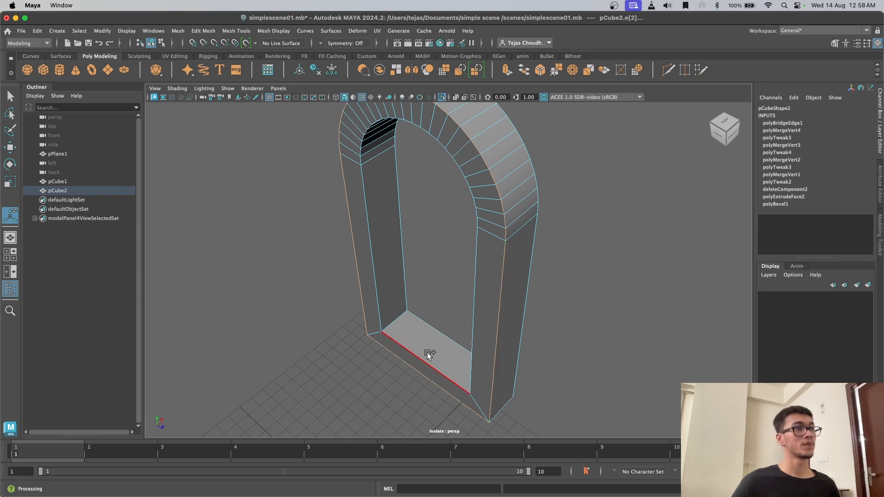
shift+double_click(424, 360)
alt+drag(563, 339, 461, 328)
alt+drag(494, 377, 534, 407)
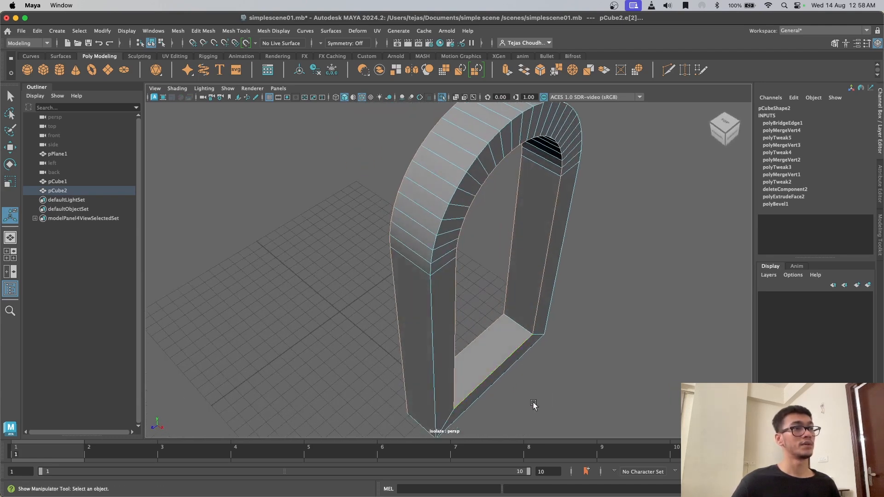
alt+drag(514, 374, 483, 271)
Step: Bevel the selected archway edge loops with a fraction of 0.07 and 2 segments, and clear the selection
shift+right_drag(510, 270, 542, 267)
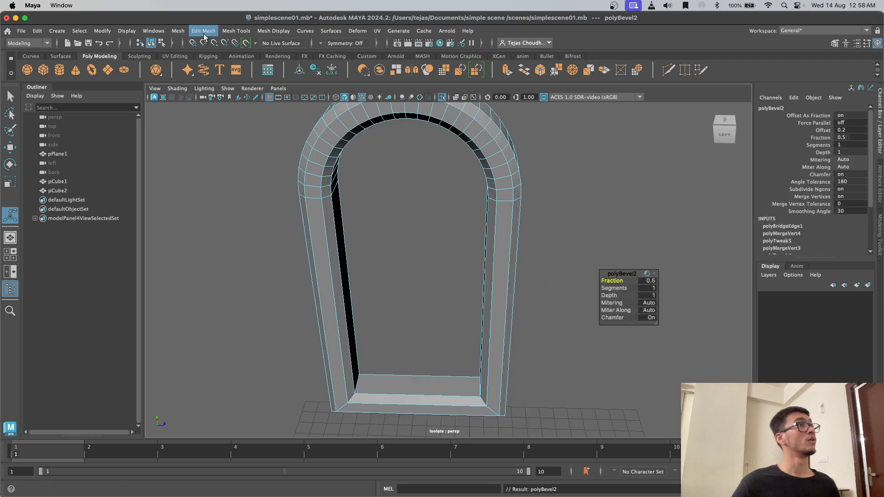
alt+drag(479, 305, 453, 310)
drag(612, 281, 590, 280)
scroll(588, 229, up, 5)
alt+drag(587, 230, 559, 228)
scroll(558, 231, down, 5)
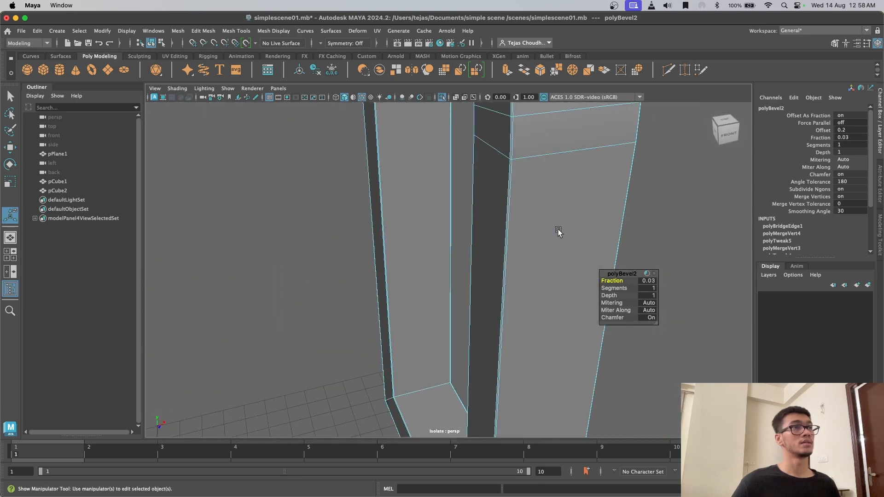
drag(611, 280, 612, 280)
scroll(555, 318, down, 5)
alt+drag(525, 329, 562, 334)
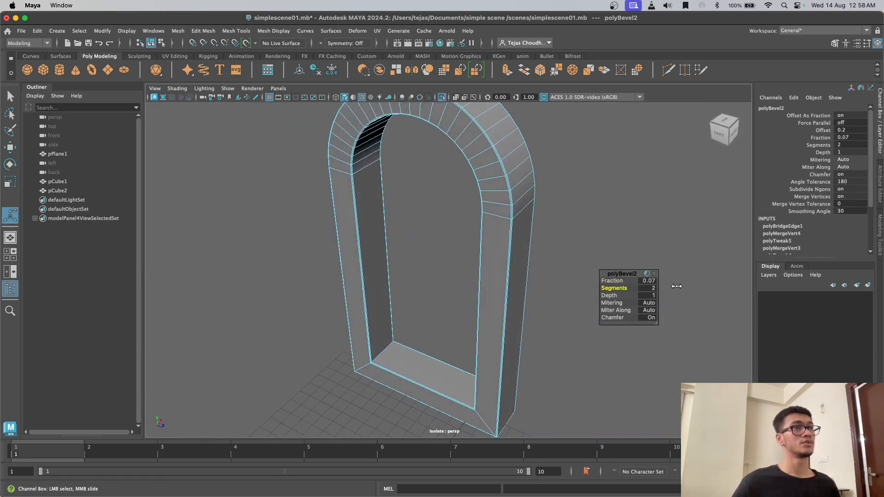
click(611, 222)
Step: Select the short corner edges where the archway's legs meet its base
scroll(611, 222, down, 5)
alt+drag(587, 272, 435, 268)
scroll(503, 355, up, 3)
scroll(504, 355, up, 10)
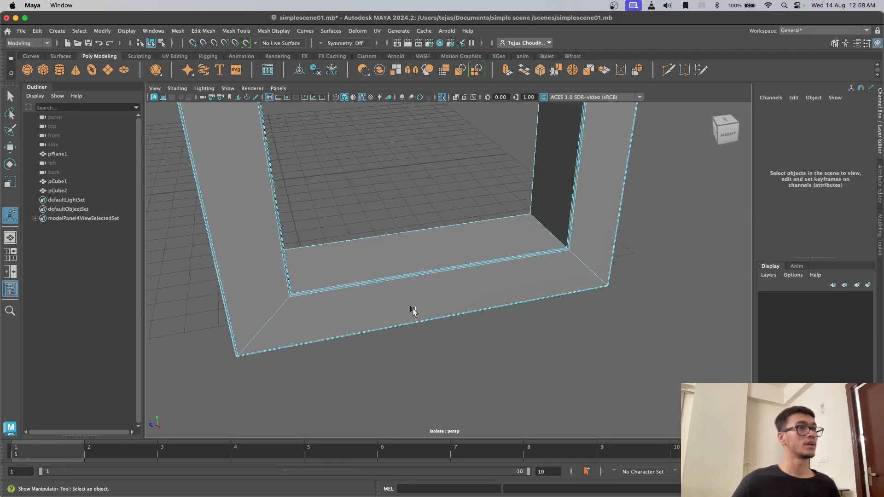
click(328, 311)
alt+drag(417, 290, 545, 422)
click(563, 389)
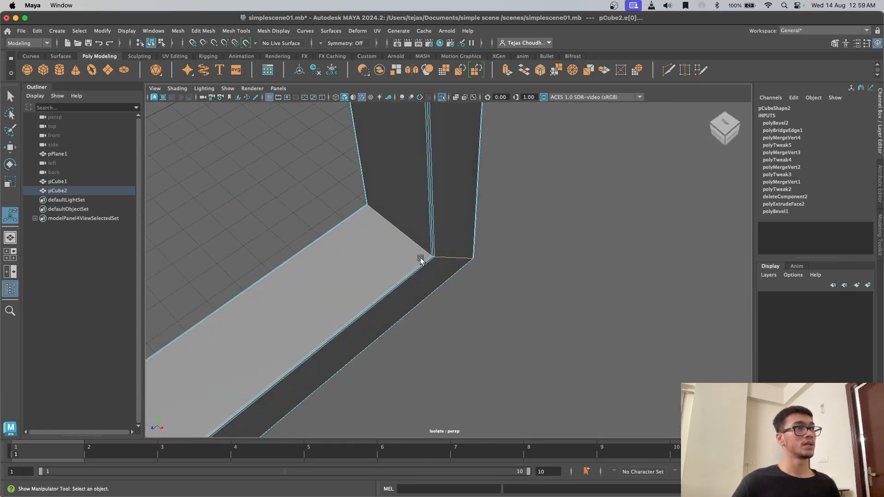
Step: Try to bevel the selected corner edges at the archway's base, and undo the bevel
alt+drag(420, 259, 415, 240)
shift+right_drag(410, 241, 453, 247)
alt+drag(474, 253, 414, 300)
key(super+z)
Step: Bevel all the corner edges at the archway's base with a fraction of 0.02 and 2 segments, and deselect
scroll(415, 300, up, 6)
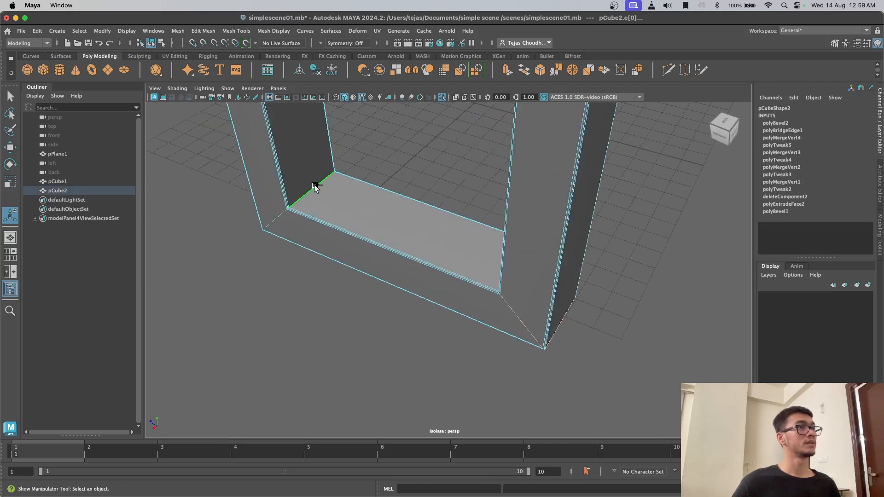
shift+right_drag(315, 185, 335, 188)
alt+drag(439, 251, 581, 305)
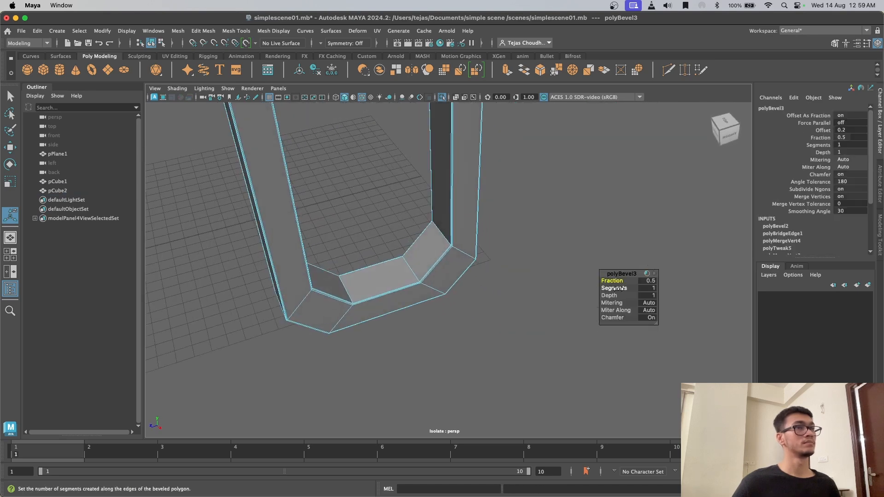
drag(613, 281, 694, 290)
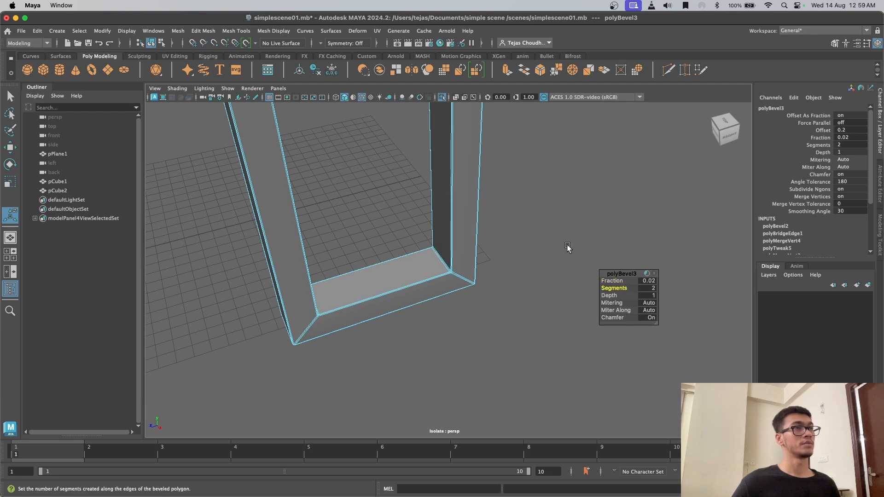
click(564, 280)
Step: Examine the beveled archway from its base to its apex
scroll(496, 268, down, 10)
alt+middle_drag(481, 245, 478, 265)
alt+drag(478, 265, 421, 251)
scroll(487, 249, up, 8)
scroll(483, 208, down, 3)
alt+middle_drag(483, 208, 509, 306)
alt+drag(509, 306, 511, 332)
scroll(446, 301, down, 8)
scroll(485, 310, up, 8)
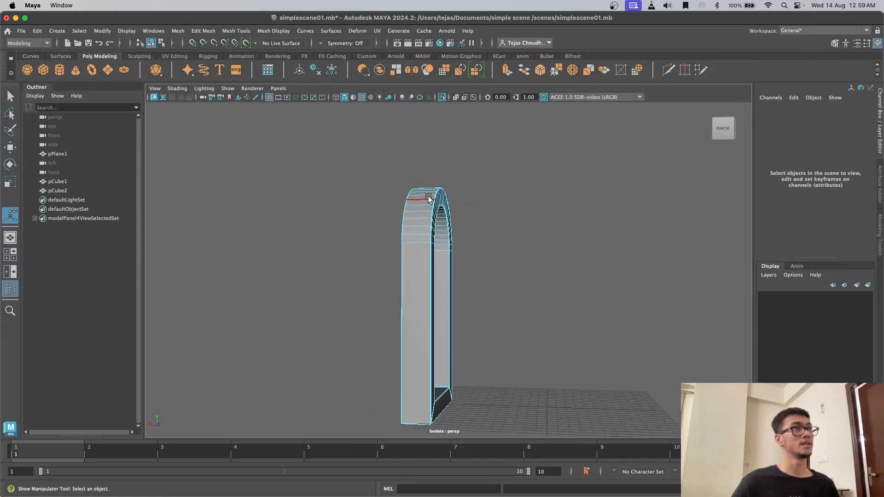
Step: Return the archway to object mode and turn off isolation so the whole scene is shown
key(super+z)
right_drag(438, 206, 450, 214)
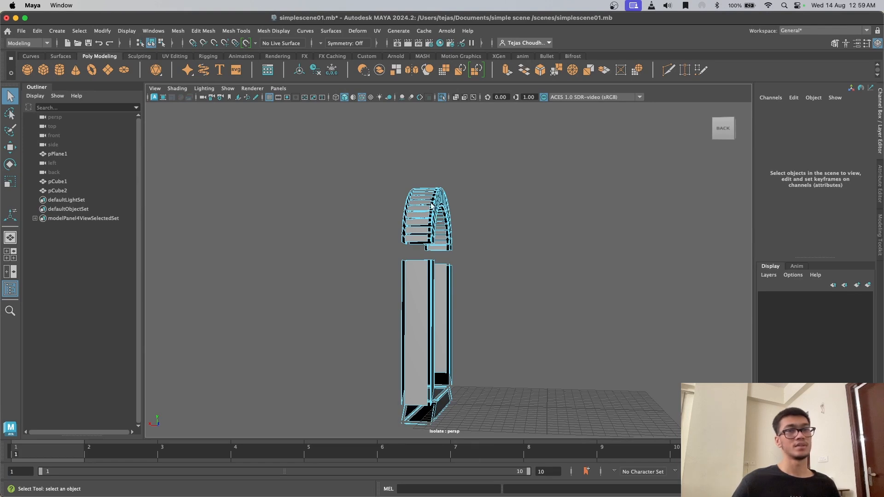
alt+drag(432, 206, 383, 278)
right_click(433, 207)
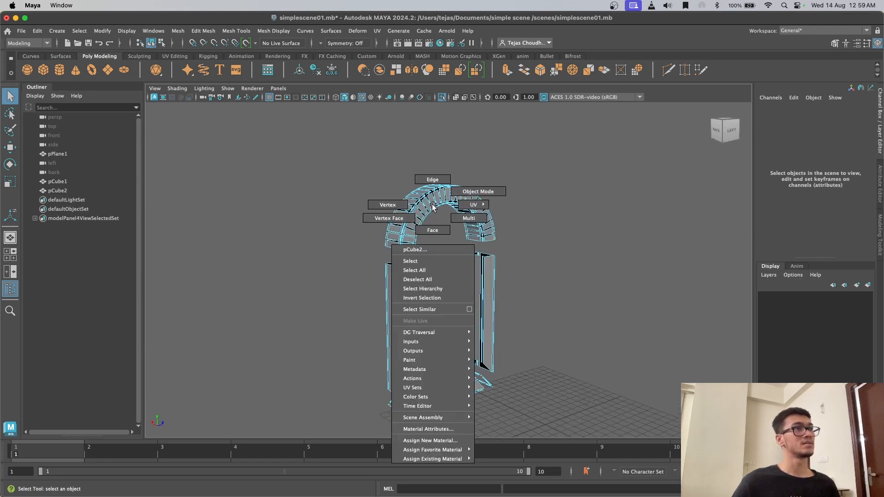
right_drag(490, 184, 491, 184)
click(540, 259)
alt+drag(540, 259, 397, 315)
scroll(455, 314, down, 5)
scroll(570, 328, up, 8)
scroll(526, 335, down, 8)
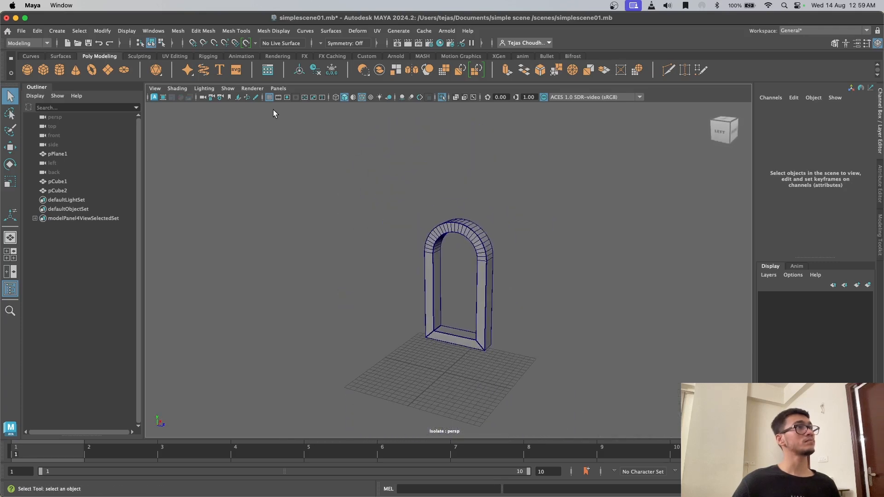
click(441, 97)
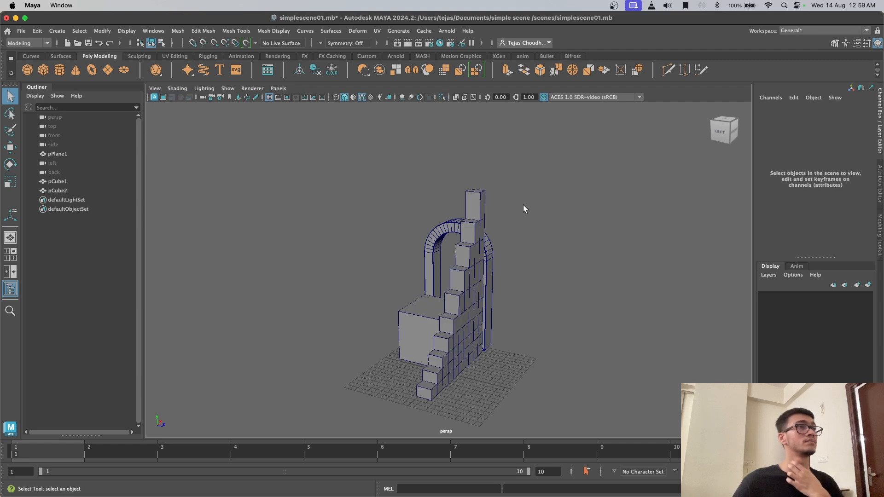
Step: Switch the cube beside the staircase to edge selection and select all of its edges
alt+drag(401, 307, 563, 251)
scroll(534, 304, up, 6)
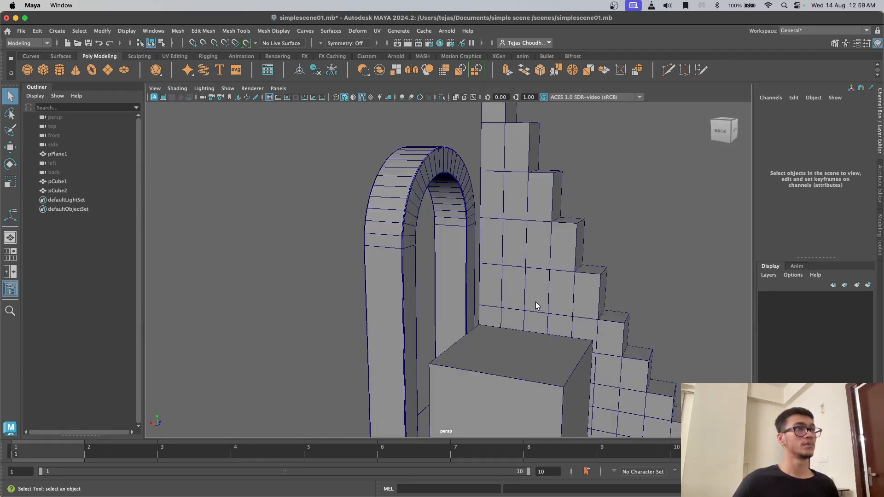
scroll(554, 391, down, 3)
alt+middle_drag(529, 305, 501, 155)
scroll(481, 253, up, 6)
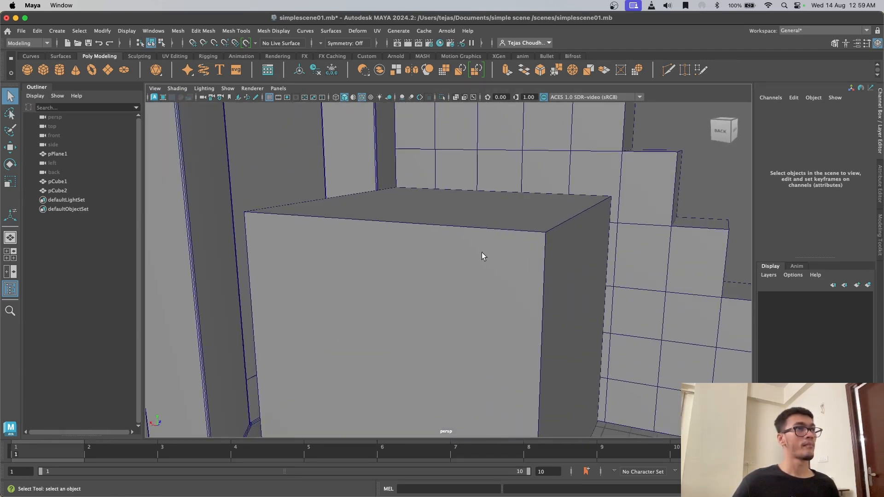
alt+drag(574, 233, 557, 241)
click(531, 243)
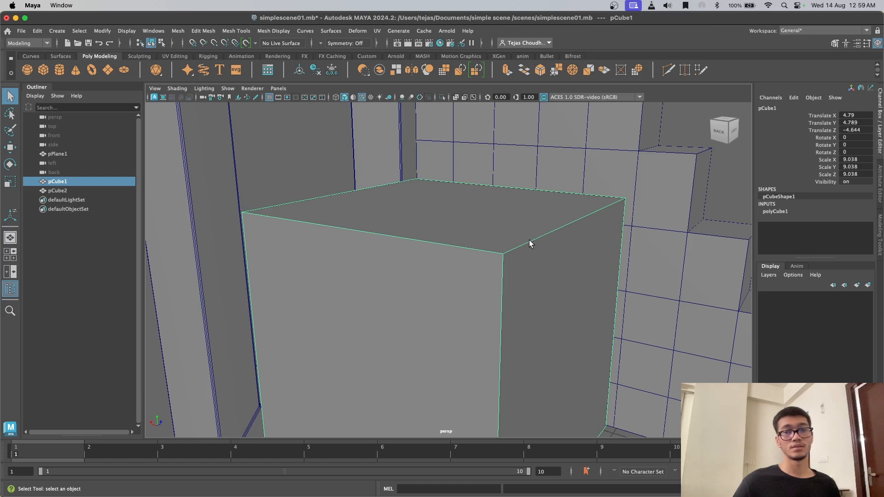
right_click(529, 243)
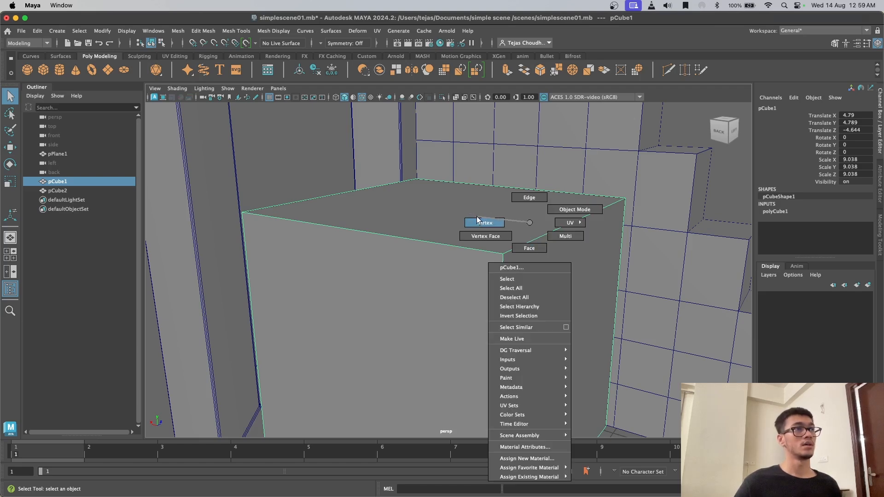
right_drag(477, 217, 479, 221)
right_drag(551, 233, 551, 198)
scroll(547, 229, down, 5)
scroll(378, 216, down, 10)
drag(337, 202, 521, 352)
scroll(522, 353, up, 6)
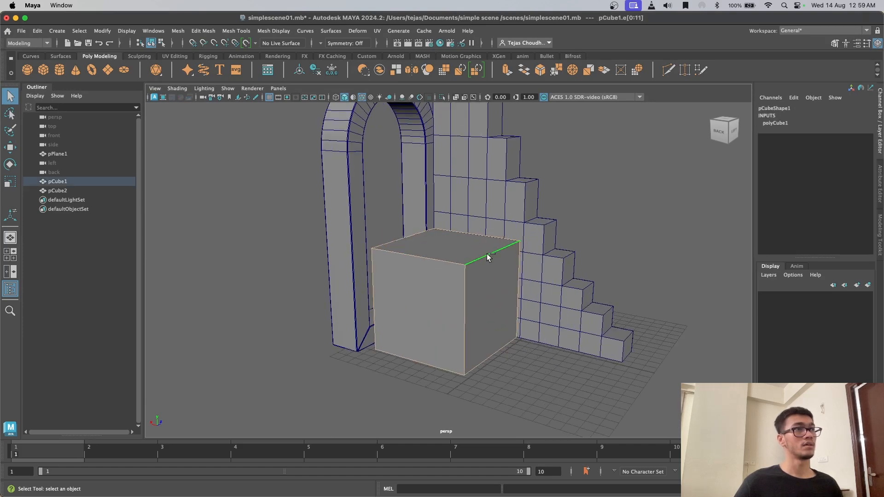
Step: Bevel all the cube's edges narrowly, adjusting the bevel's fraction and segments, and clear the selection
shift+right_drag(490, 257, 519, 257)
scroll(591, 289, up, 5)
drag(617, 281, 647, 289)
click(603, 288)
scroll(631, 242, down, 5)
alt+drag(631, 243, 487, 221)
click(628, 218)
scroll(562, 254, down, 5)
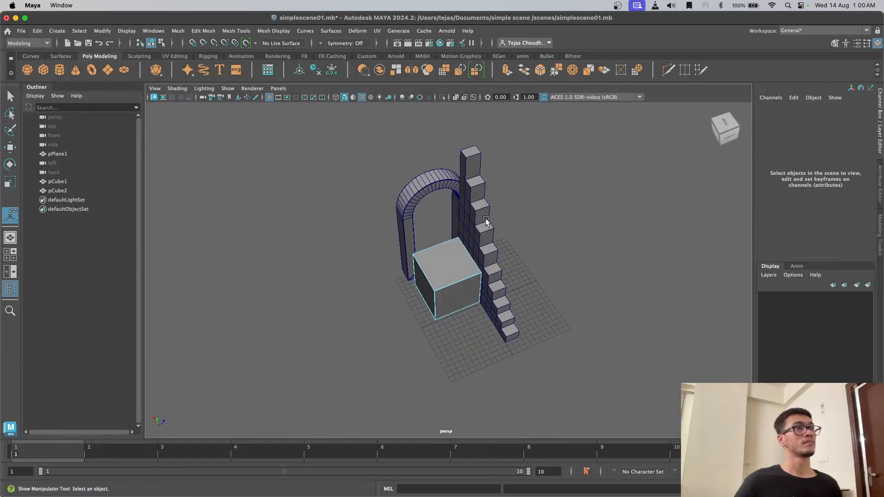
Step: Return to object mode, select the staircase and isolate it in the viewport
click(479, 210)
right_drag(478, 209, 516, 196)
click(540, 194)
click(480, 208)
alt+drag(459, 264, 480, 175)
scroll(481, 176, up, 5)
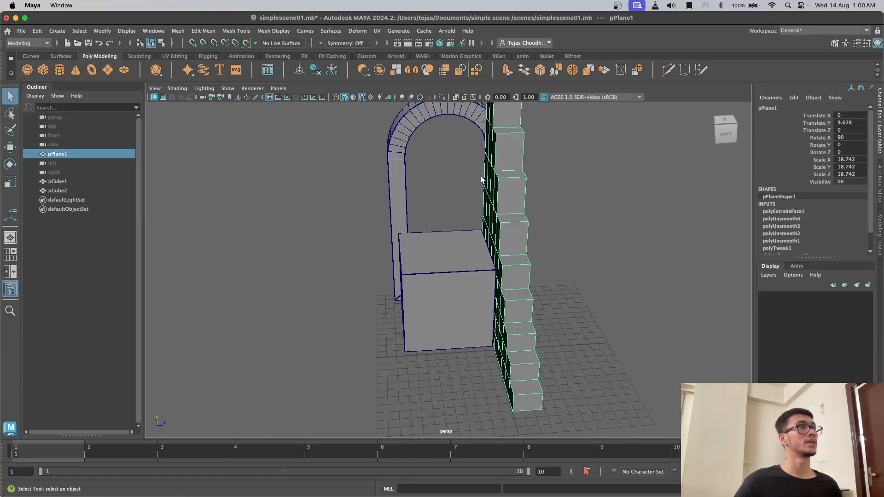
click(443, 98)
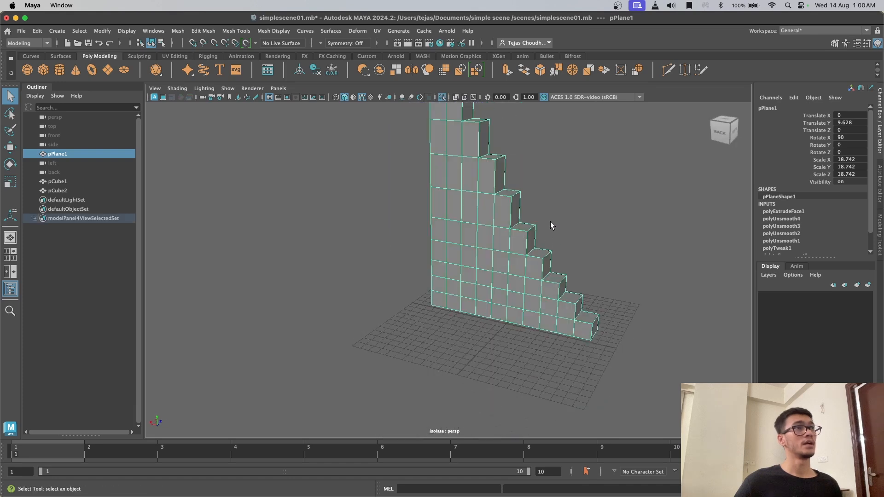
Step: Switch the staircase to edge selection and select the side riser edge of an upper step
alt+drag(550, 222, 472, 313)
scroll(472, 314, up, 10)
scroll(485, 328, down, 6)
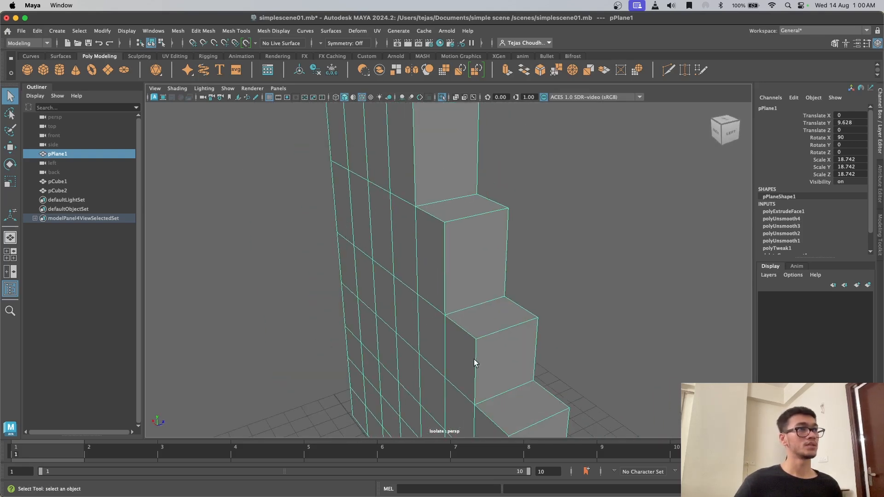
alt+drag(473, 360, 490, 314)
right_drag(488, 221, 490, 197)
click(457, 258)
alt+drag(484, 322, 543, 360)
scroll(427, 356, down, 6)
scroll(543, 361, up, 5)
alt+drag(465, 369, 515, 378)
alt+middle_drag(465, 339, 510, 305)
scroll(509, 304, up, 3)
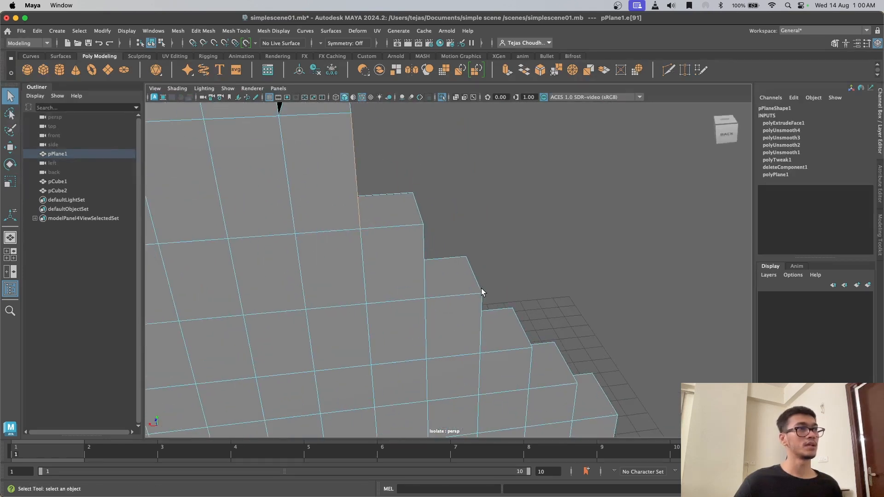
Step: Add the tread and riser edges down one side of the staircase to the selection
click(388, 231)
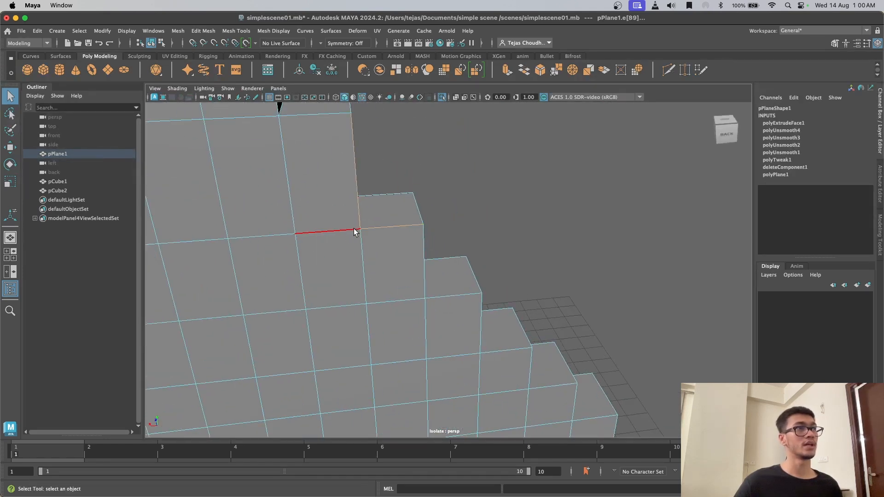
click(431, 260)
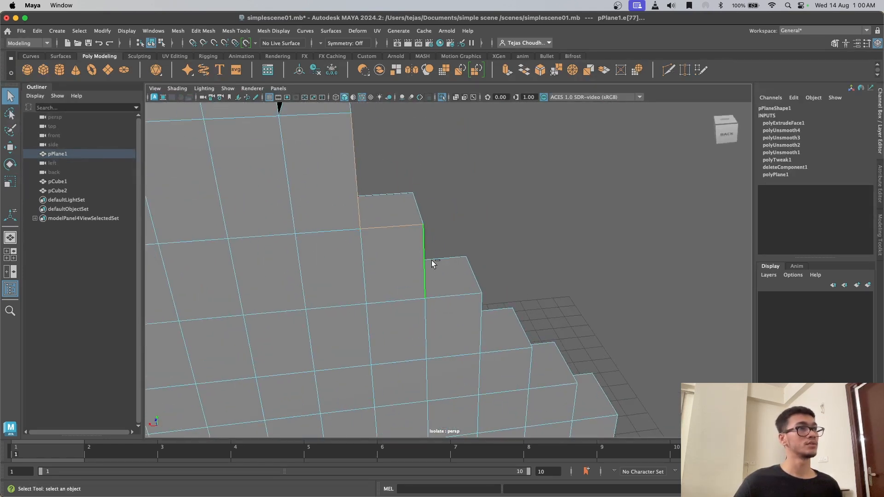
alt+drag(503, 355, 510, 328)
shift+click(573, 386)
shift+click(589, 409)
alt+drag(588, 409, 445, 365)
scroll(406, 384, down, 8)
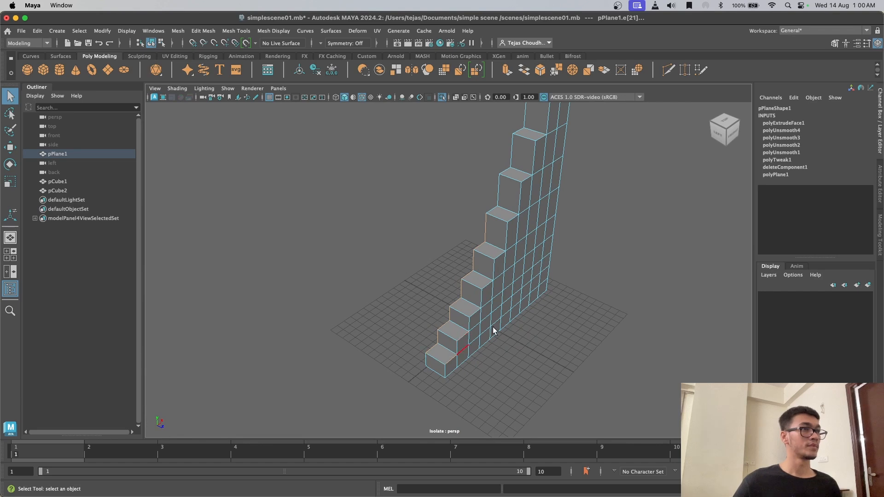
Step: Add the tread and riser edges along the opposite side of the staircase to the selection
alt+drag(492, 327, 442, 331)
scroll(442, 331, up, 5)
alt+drag(421, 402, 469, 383)
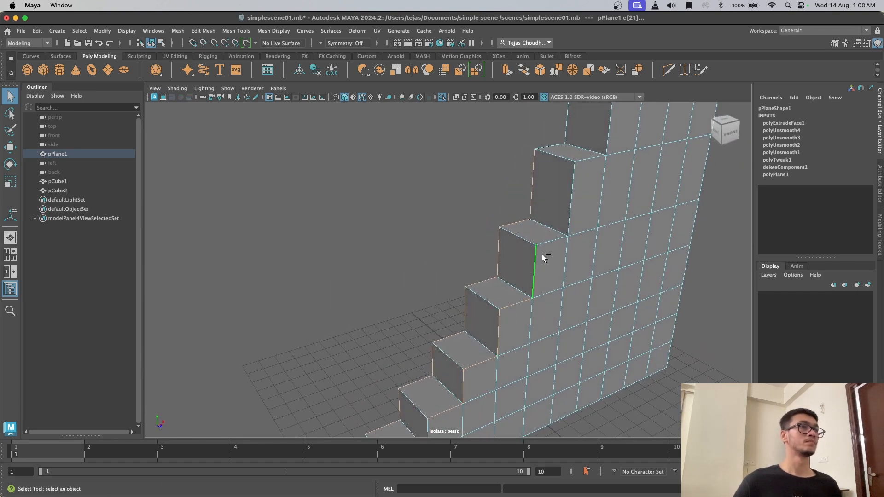
alt+drag(623, 192, 526, 247)
alt+middle_drag(547, 197, 463, 327)
shift+click(463, 296)
shift+click(472, 255)
Step: Add the upper steps' remaining side edges and the outline edges of the tall rear face to the staircase edge selection
alt+drag(496, 170, 494, 275)
alt+drag(490, 224, 419, 227)
alt+drag(435, 289, 374, 269)
scroll(374, 267, down, 2)
shift+click(354, 231)
alt+drag(511, 263, 455, 209)
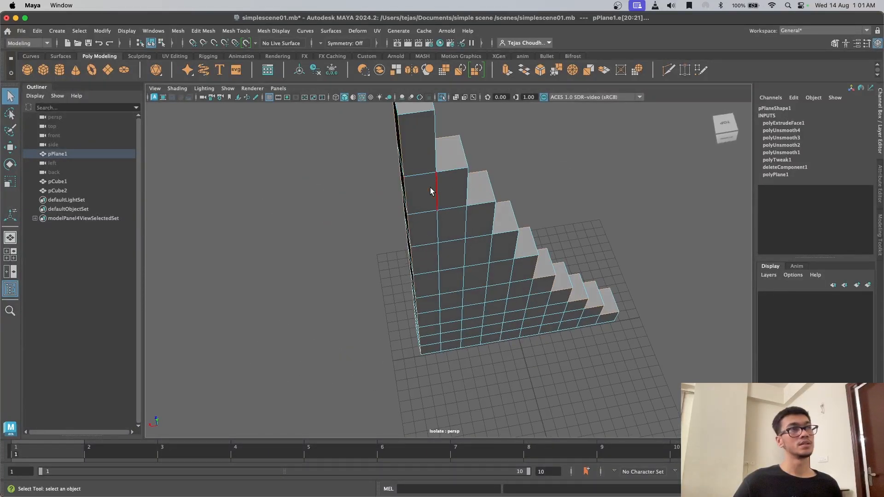
alt+drag(436, 181, 429, 269)
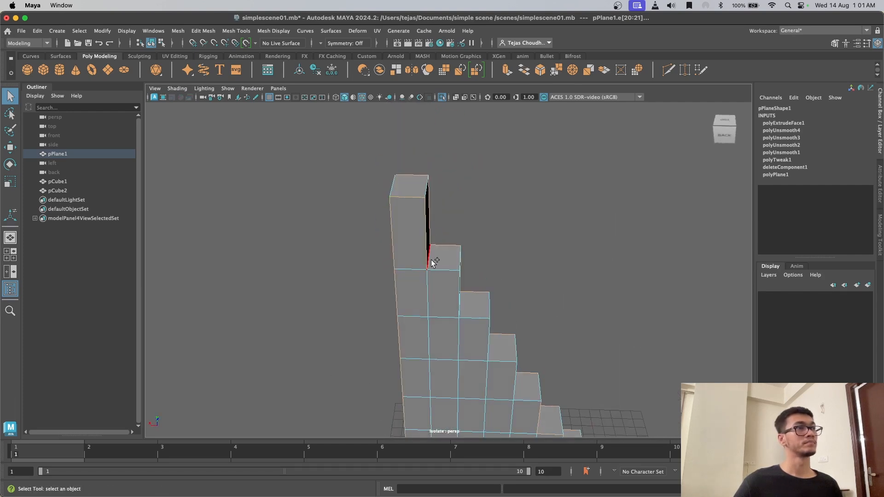
alt+drag(475, 330, 443, 228)
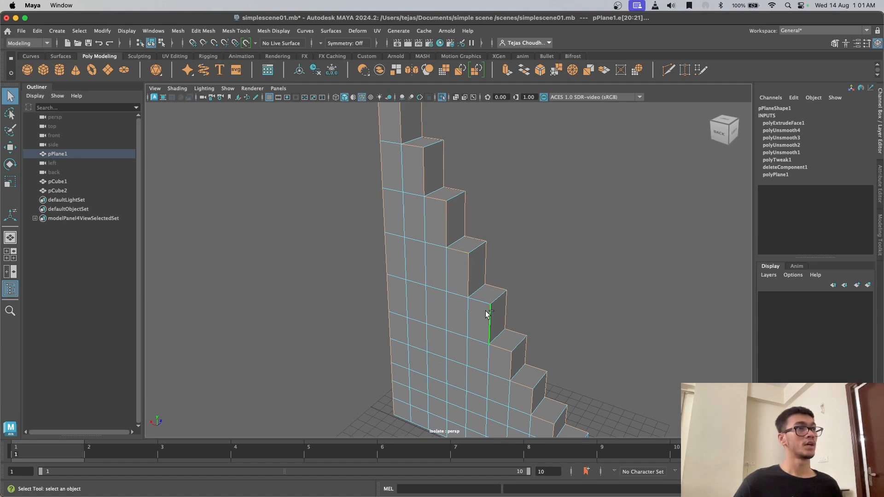
alt+drag(501, 358, 520, 292)
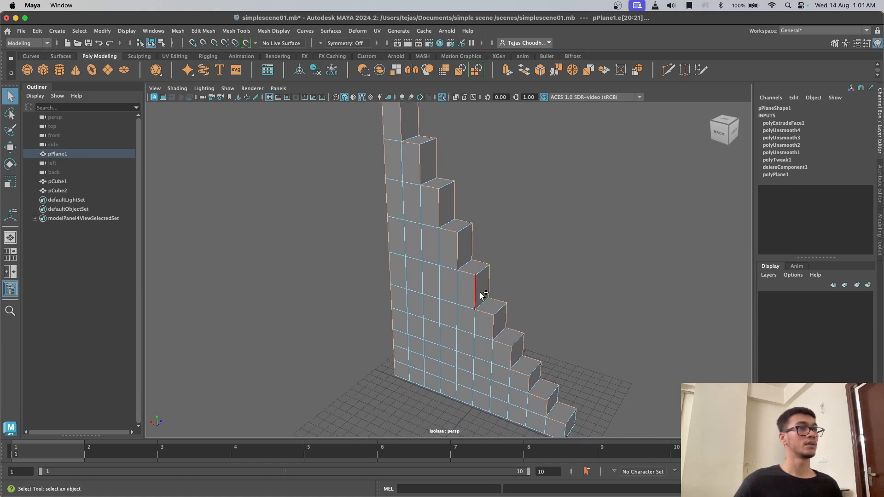
Step: Add the bottom step's vertical corner edges and the staircase's base outline edges to the selection
alt+drag(529, 353, 496, 322)
click(539, 304)
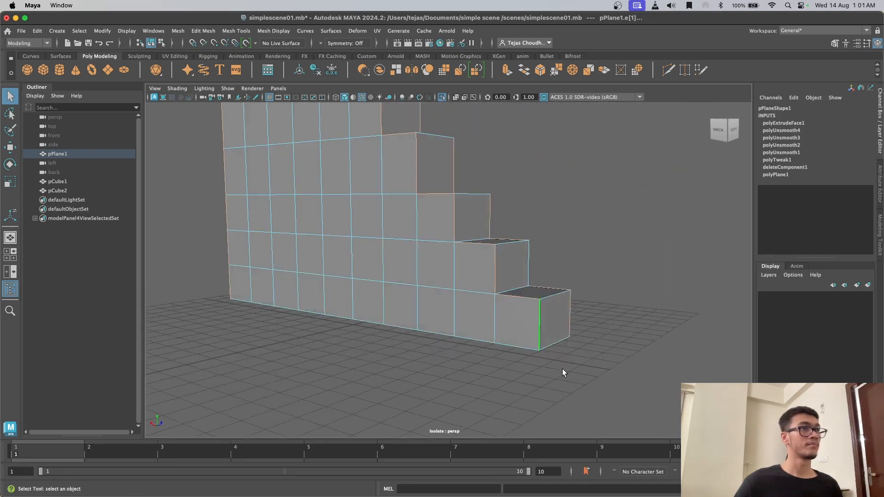
alt+drag(562, 369, 557, 309)
shift+double_click(547, 294)
shift+double_click(550, 317)
alt+drag(426, 354, 492, 374)
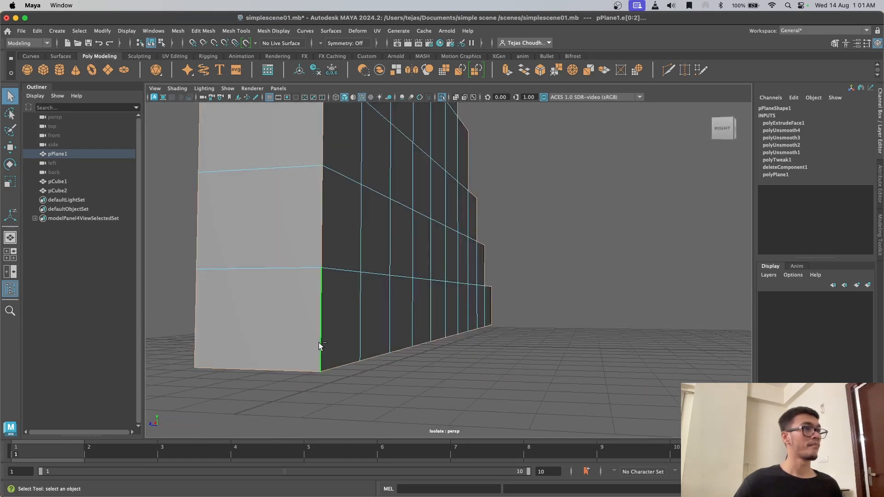
key(ctrl+e)
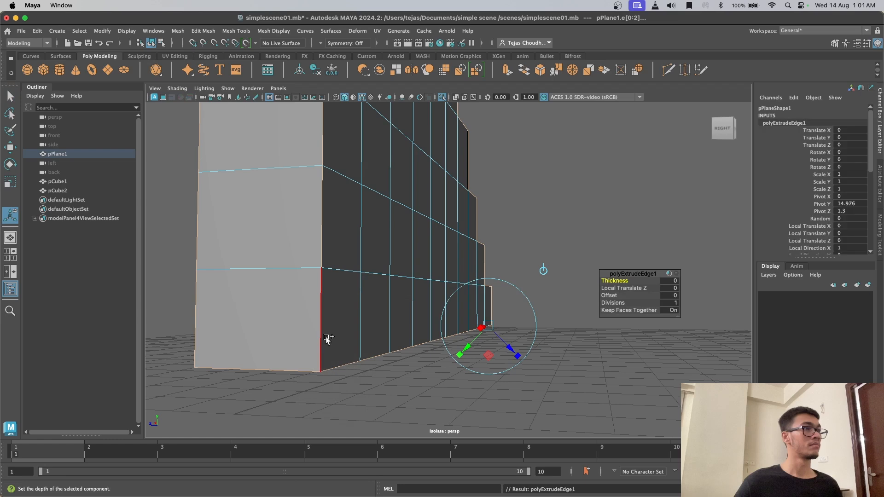
alt+drag(323, 339, 316, 341)
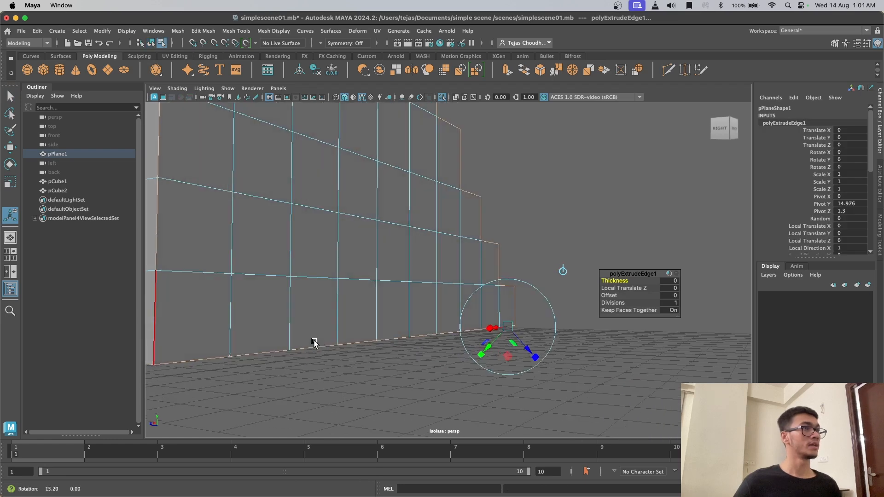
scroll(322, 338, up, 3)
shift+click(302, 339)
scroll(340, 363, down, 6)
key(ctrl+z)
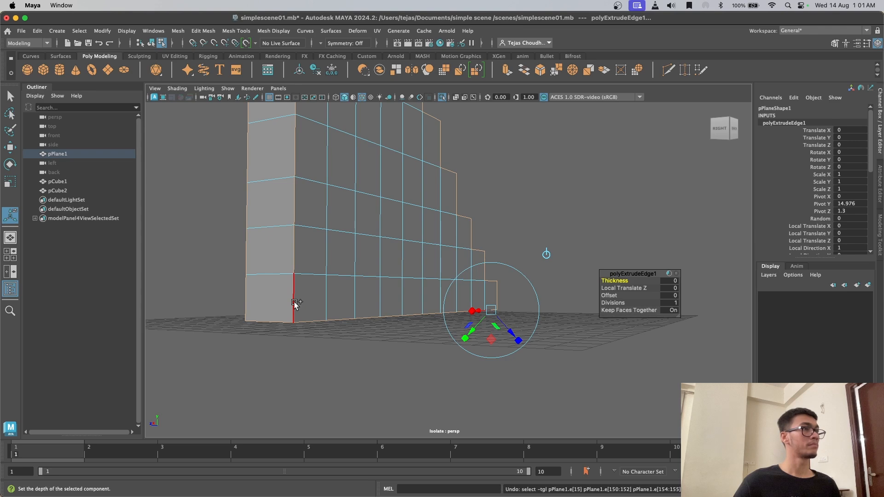
shift+right_drag(294, 299, 355, 324)
alt+drag(413, 318, 432, 325)
key(ctrl+z)
key(ctrl+z)
key(ctrl+z)
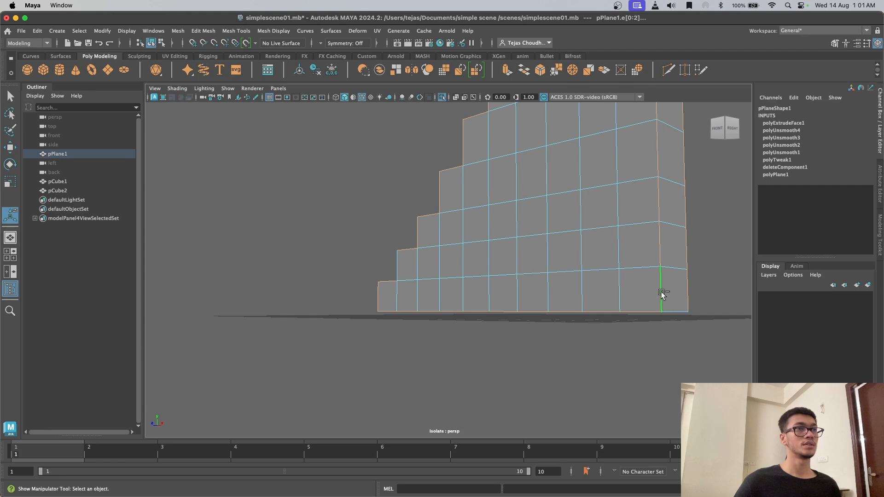
shift+right_drag(663, 289, 707, 288)
alt+drag(684, 306, 437, 358)
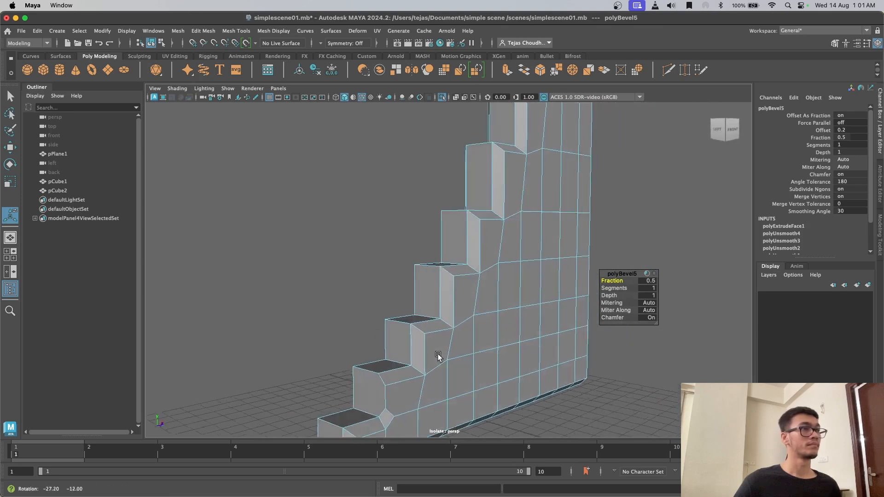
key(z)
shift+right_drag(384, 391, 416, 312)
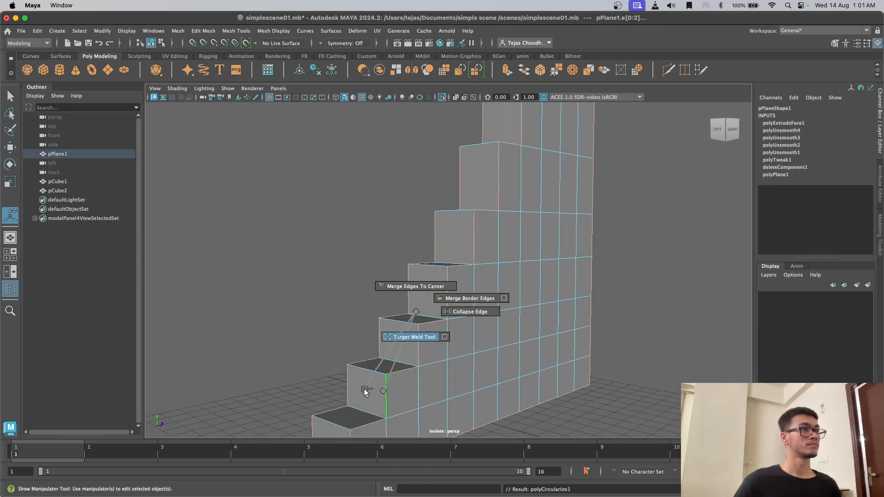
shift+right_drag(379, 391, 379, 391)
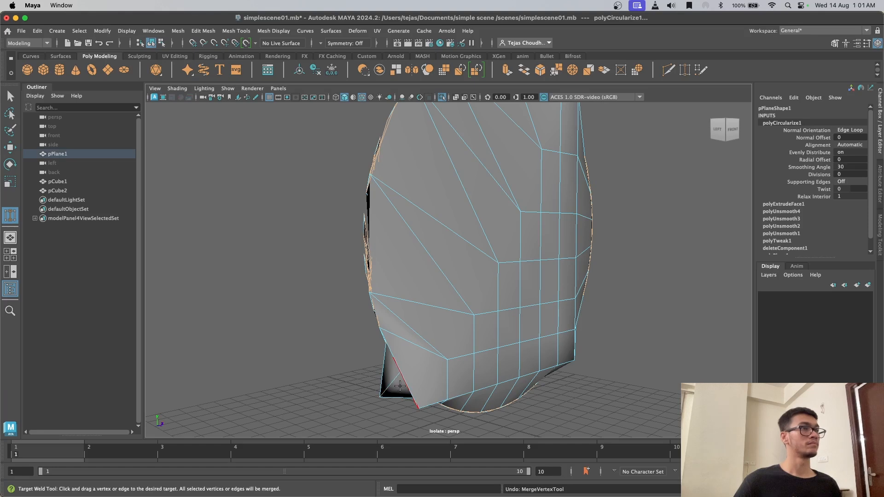
key(z)
Step: Bevel the selected staircase outline edges with a fraction of 0.04 and 2 segments
shift+right_drag(382, 305, 439, 306)
alt+drag(456, 339, 534, 309)
drag(613, 280, 575, 283)
alt+drag(502, 304, 436, 316)
alt+right_drag(436, 316, 571, 292)
drag(620, 281, 617, 281)
mouse_move(576, 309)
alt+mouse_down()
mouse_move(509, 339)
mouse_move(566, 322)
alt+mouse_up()
drag(652, 288, 659, 288)
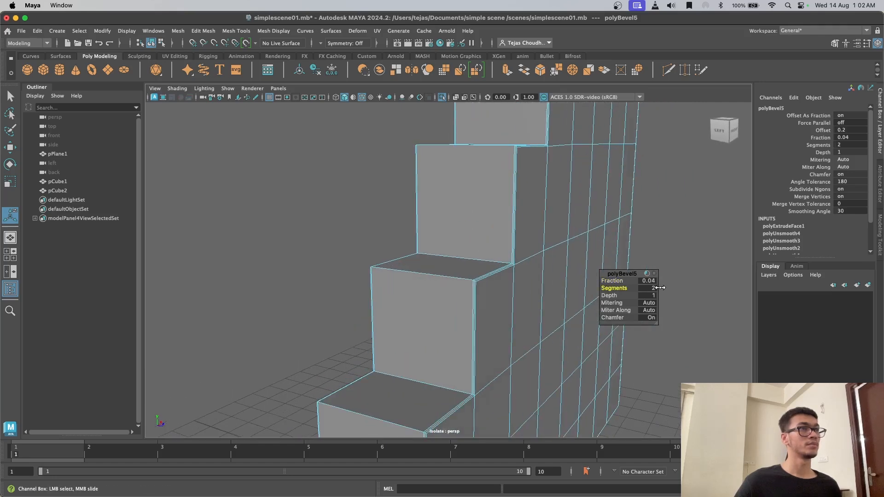
Step: Try to select the edges running across the width of each step, from the bottom step up to the top step
alt+right_drag(595, 314, 525, 337)
alt+drag(525, 338, 546, 342)
click(431, 393)
shift+click(432, 384)
shift+click(427, 416)
shift+click(436, 356)
shift+click(442, 312)
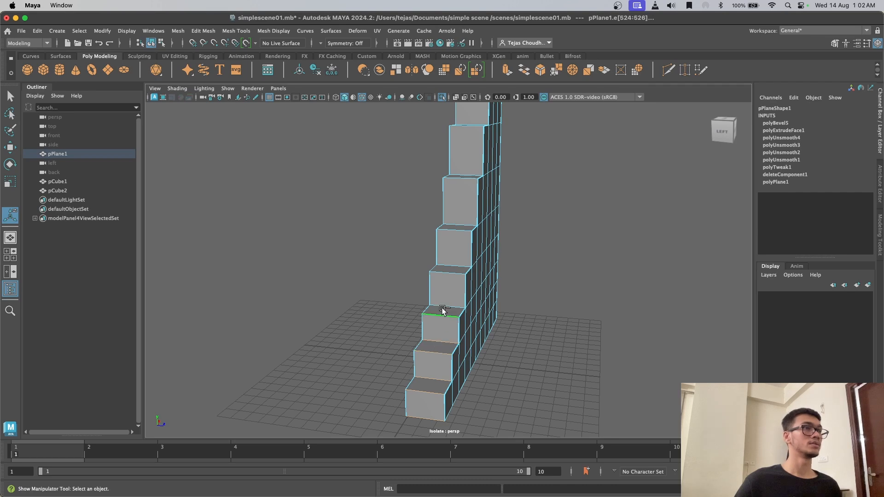
shift+click(454, 270)
shift+click(462, 224)
scroll(475, 221, up, 3)
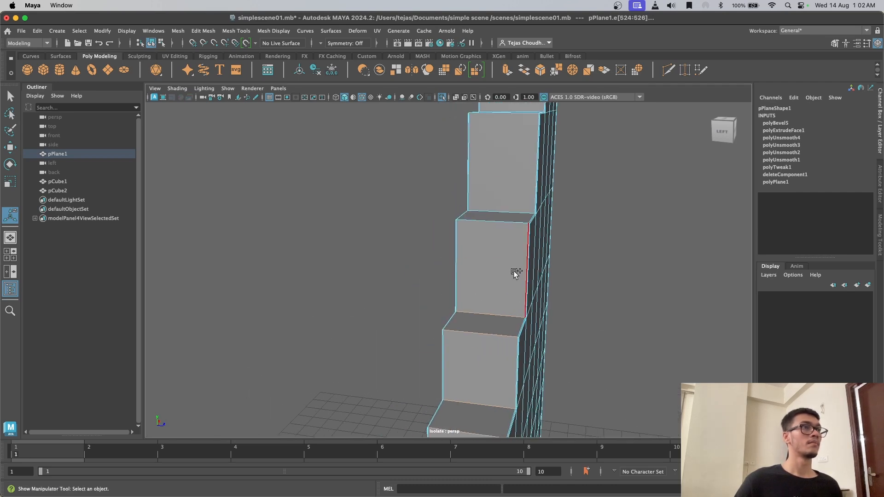
alt+drag(501, 217, 497, 269)
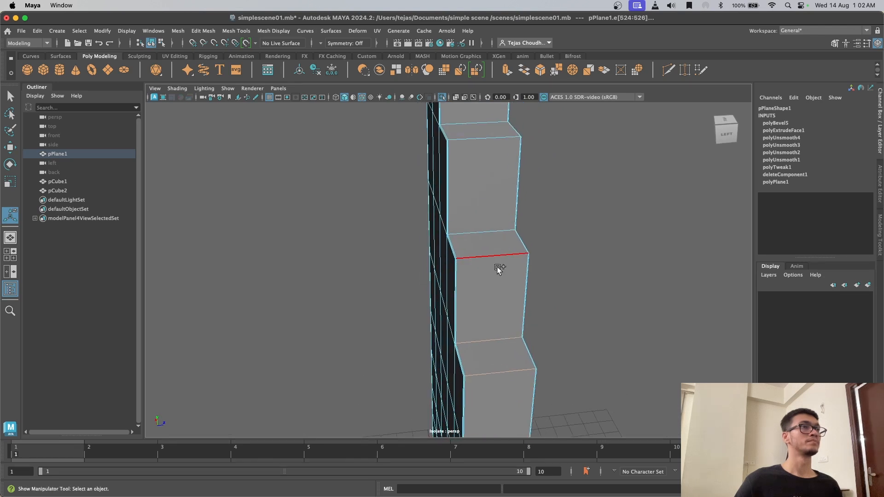
alt+drag(479, 234, 480, 308)
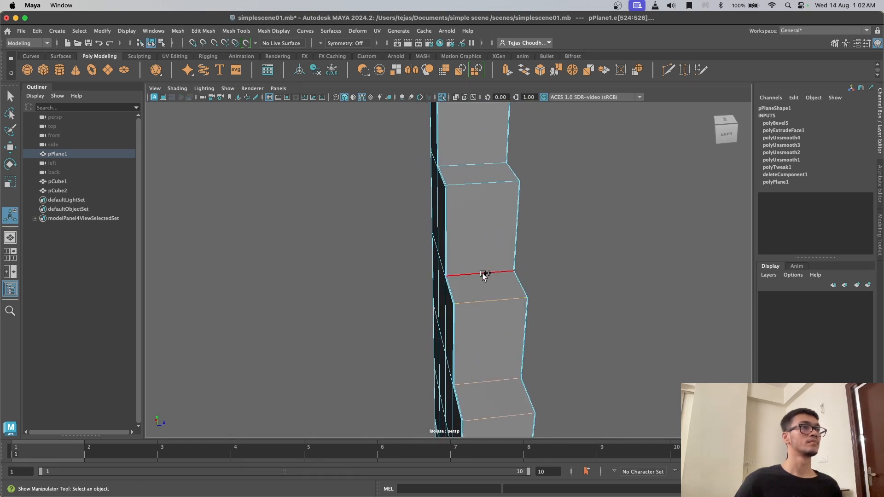
alt+drag(475, 172, 513, 326)
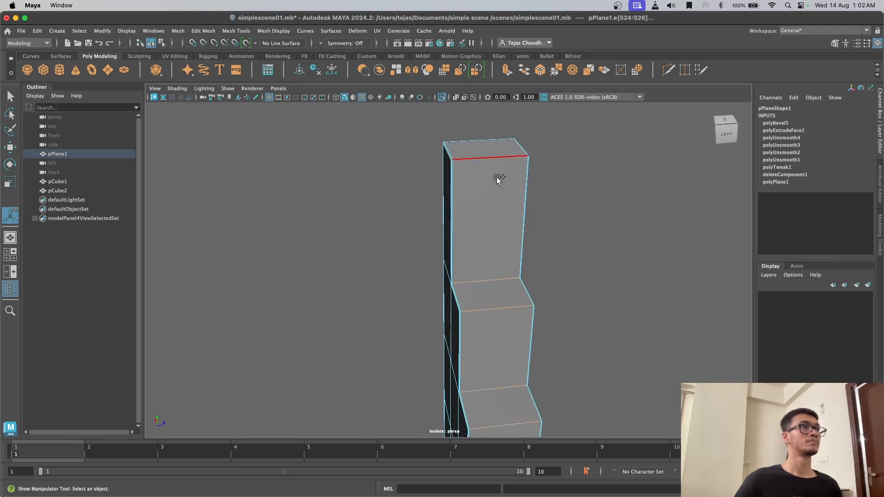
alt+drag(480, 148, 385, 217)
Step: Try to add the rear top edge, check the selected edges on the staircase's rear and underside, and clear the selection
click(372, 211)
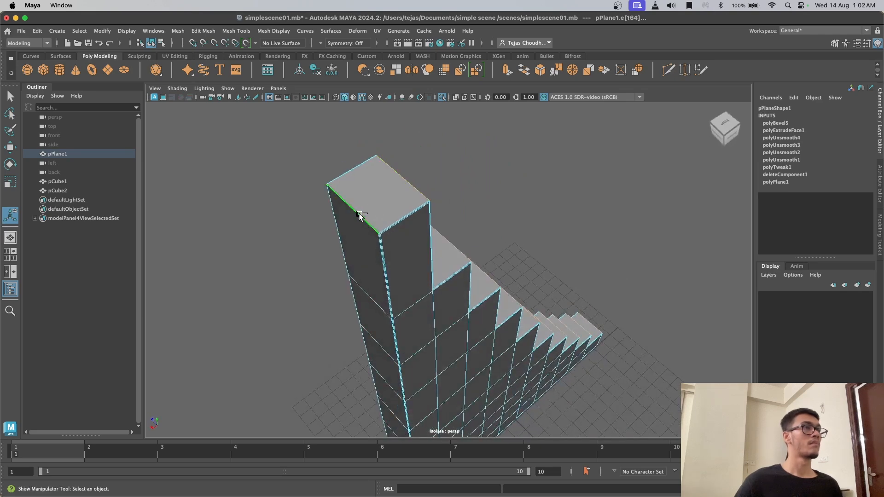
alt+drag(354, 340, 419, 309)
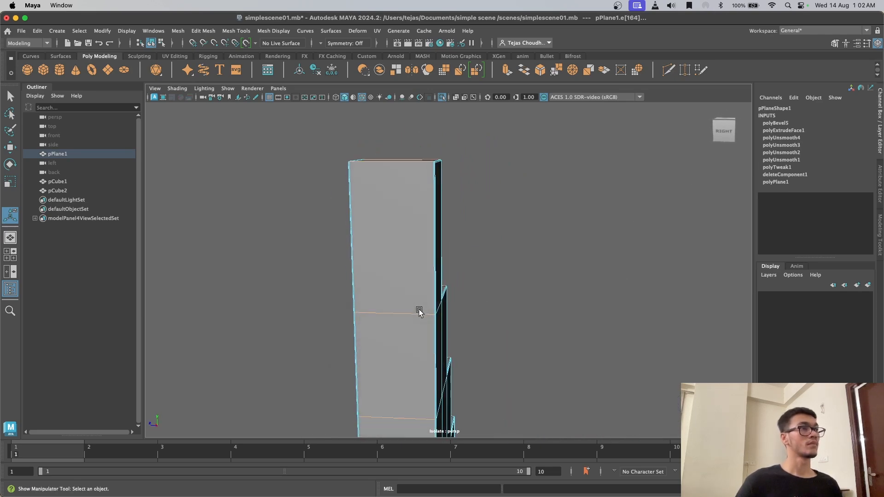
scroll(419, 310, down, 5)
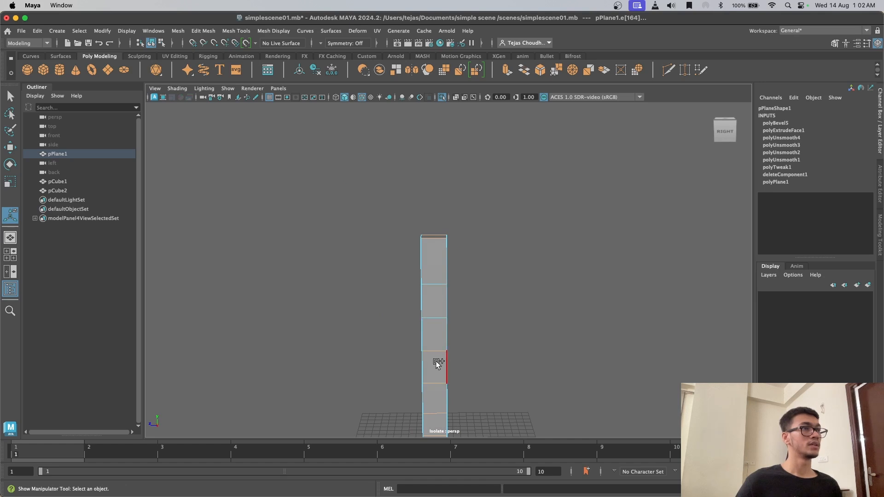
alt+drag(438, 386, 451, 242)
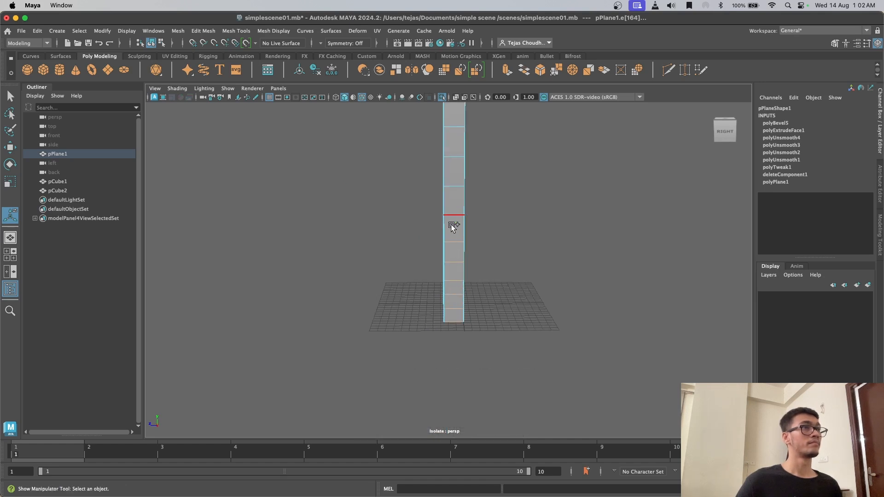
alt+drag(452, 362, 498, 357)
scroll(454, 382, up, 5)
scroll(454, 382, down, 3)
alt+drag(465, 294, 480, 251)
scroll(444, 346, up, 5)
alt+drag(444, 345, 424, 349)
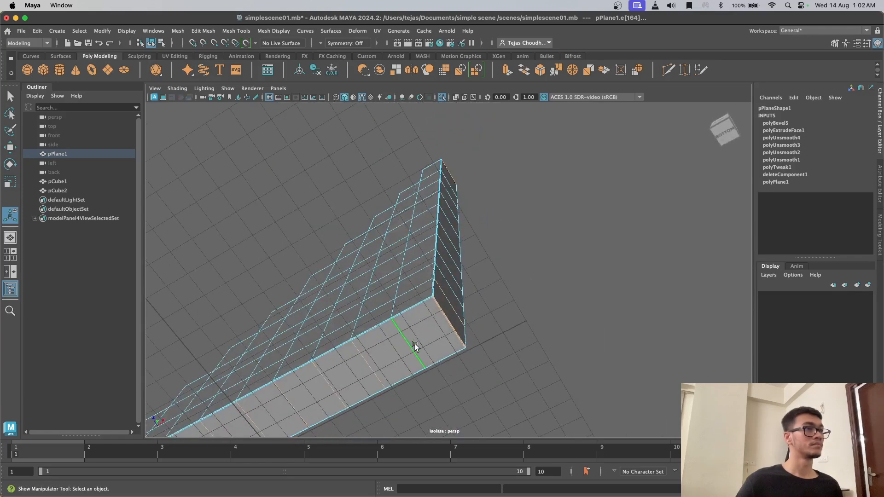
click(504, 316)
Step: Select the edges across the width of the treads and risers, from the bottom step up to the top step
alt+drag(504, 316, 474, 367)
click(477, 389)
shift+click(466, 331)
shift+click(466, 290)
shift+click(455, 282)
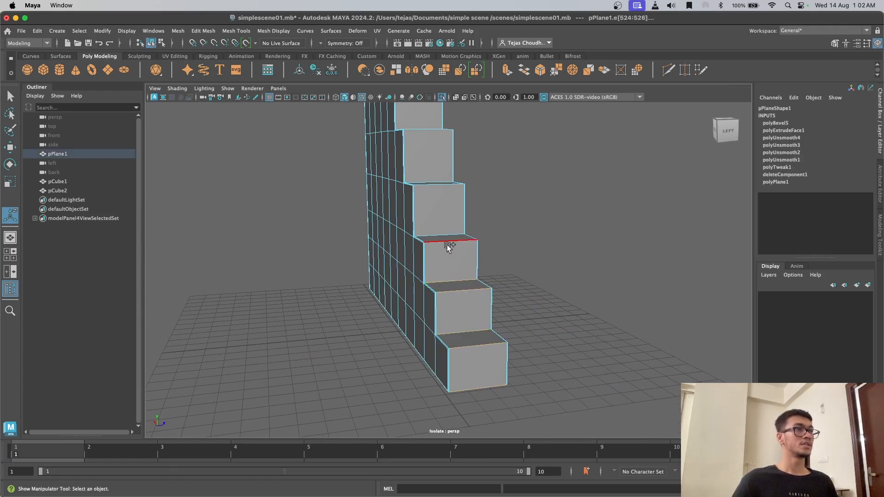
alt+drag(452, 273, 434, 306)
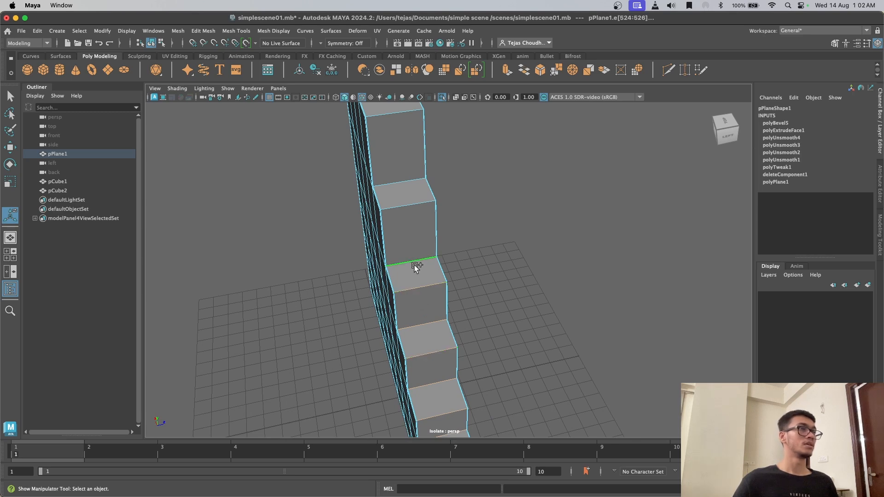
alt+drag(422, 171, 446, 328)
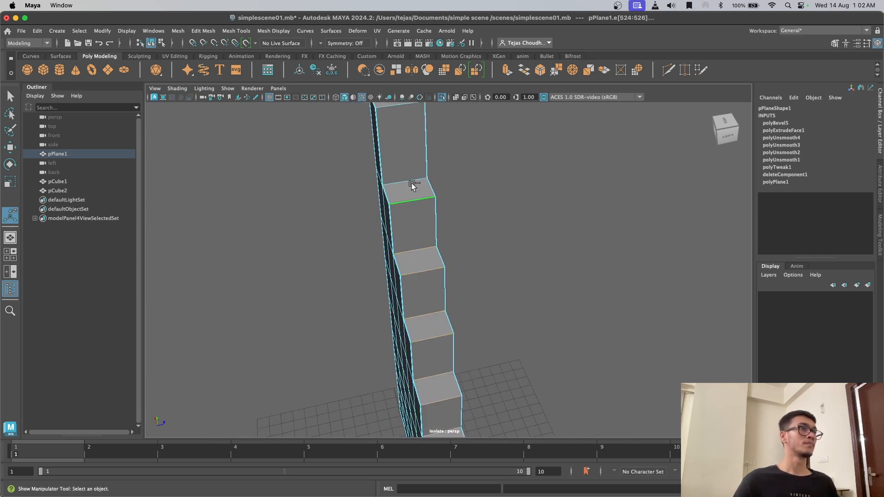
scroll(416, 174, down, 3)
alt+middle_drag(416, 174, 408, 259)
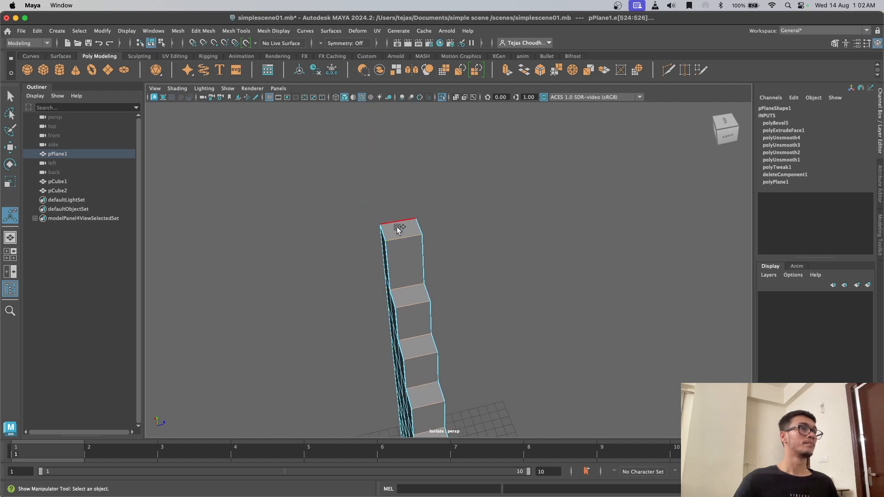
alt+drag(396, 243, 471, 296)
alt+drag(541, 272, 486, 304)
Step: Bevel the selected crosswise step edges with a fraction of 0.84 and 2 segments, and deselect the result
shift+right_drag(442, 233, 472, 235)
scroll(520, 309, up, 8)
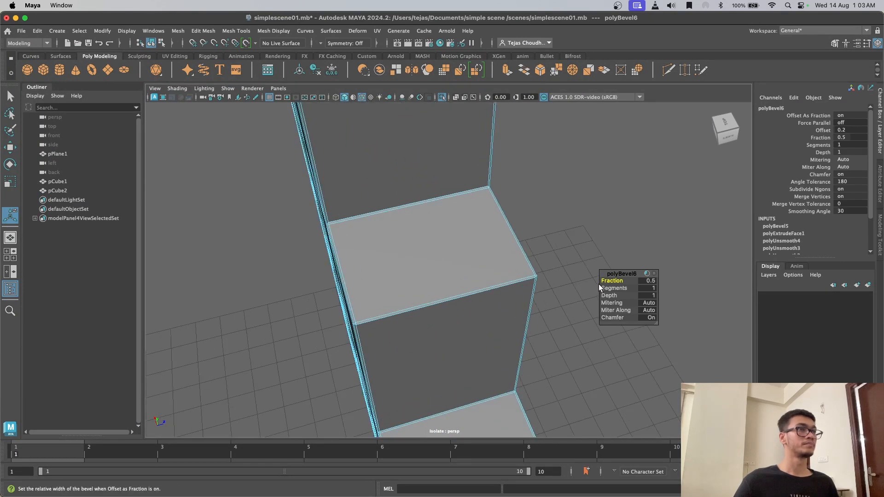
drag(607, 281, 627, 285)
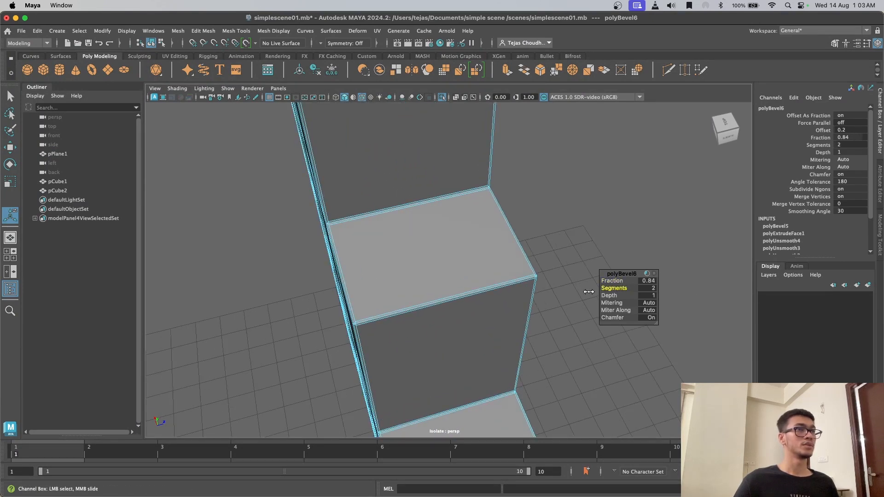
click(548, 283)
Step: Return the staircase to object mode with the Select tool active and nothing selected
scroll(545, 282, down, 5)
alt+drag(545, 283, 476, 293)
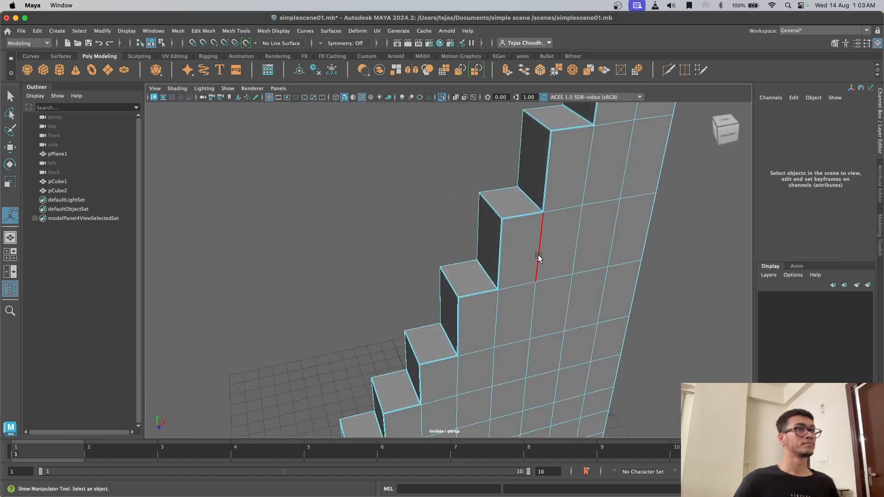
right_drag(538, 286, 584, 212)
key(q)
click(656, 249)
scroll(645, 253, down, 6)
alt+drag(484, 343, 390, 233)
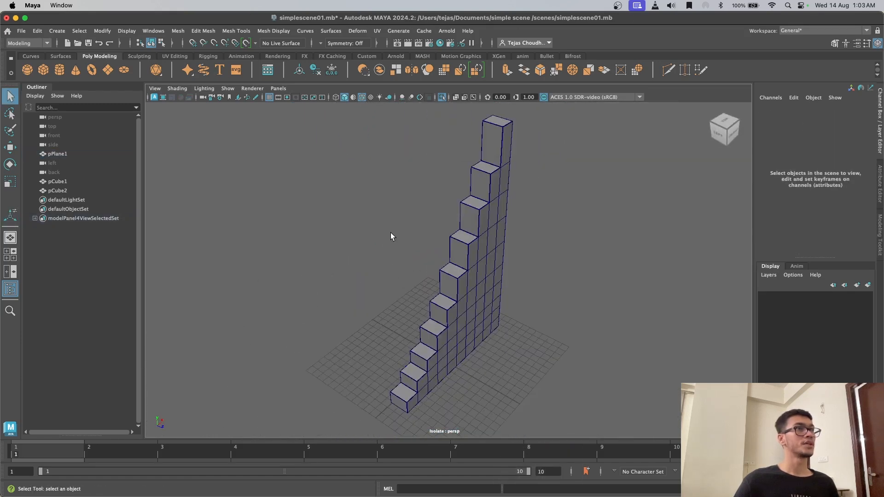
Step: Turn off isolate select to show the archway, cube and staircase together, and review the whole scene
click(442, 97)
alt+drag(480, 232, 521, 262)
alt+right_drag(521, 259, 421, 334)
alt+drag(421, 335, 395, 331)
alt+right_drag(395, 330, 492, 325)
alt+middle_drag(472, 325, 517, 251)
scroll(511, 220, down, 6)
alt+drag(435, 279, 471, 280)
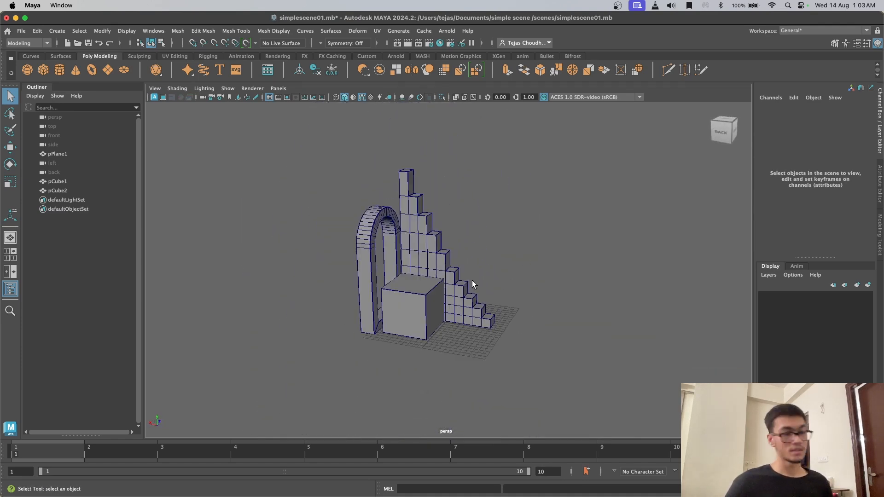
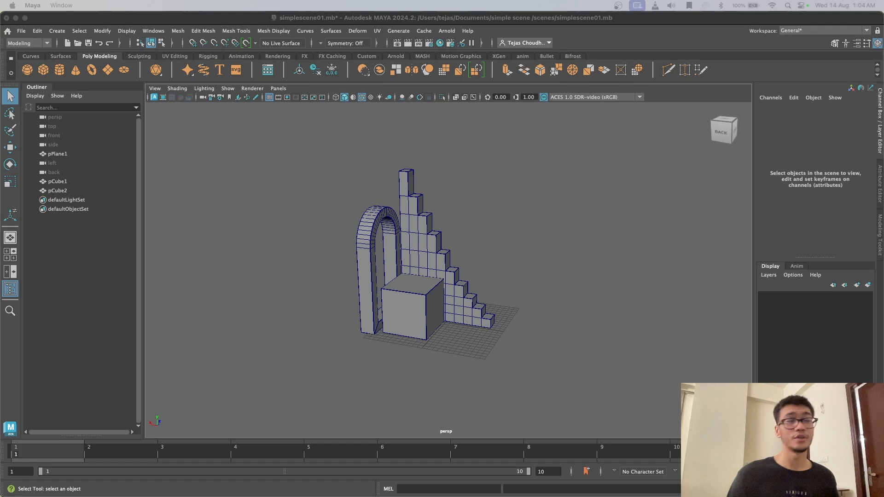
Step: Collapse the Outliner and create a camera in the scene
double_click(39, 87)
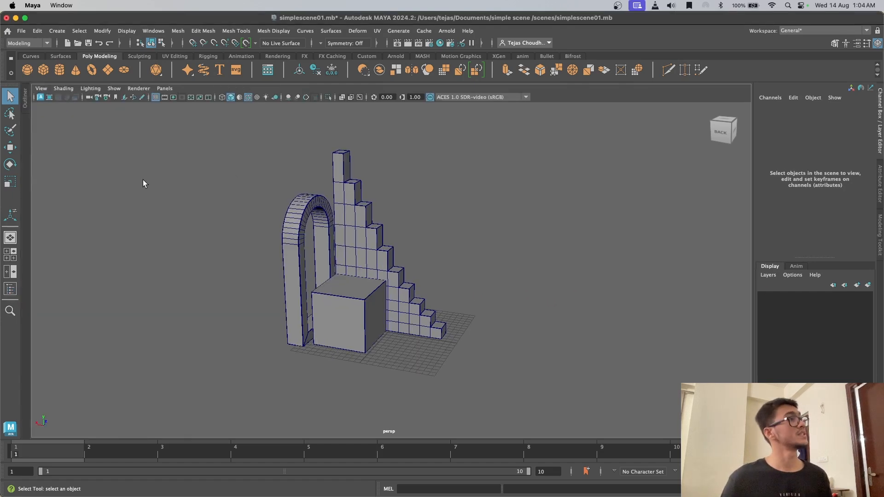
click(58, 31)
mouse_move(115, 93)
click(205, 102)
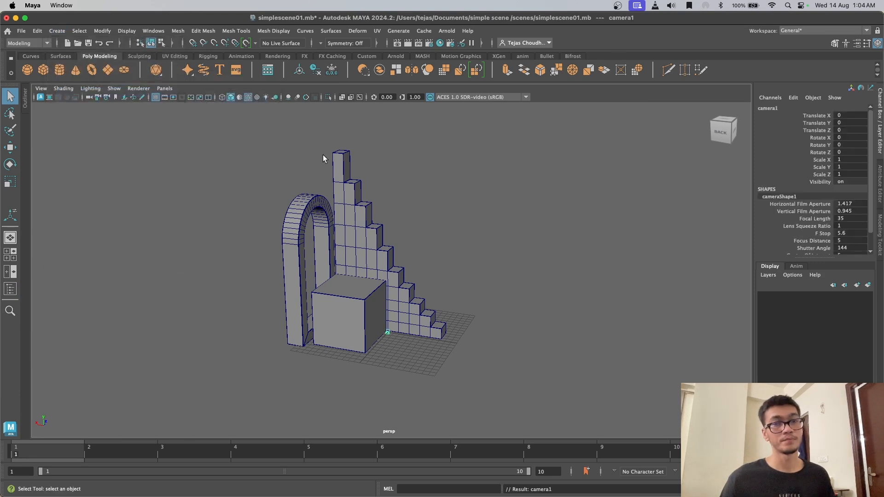
Step: Move the new camera out of the models to about X -27.787, Y 10.591, Z 14.559
key(w)
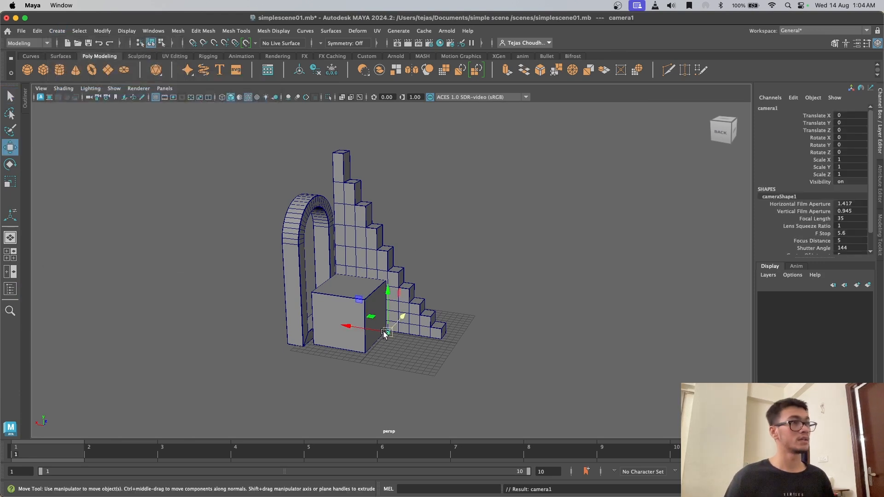
drag(387, 335, 572, 263)
alt+drag(588, 336, 551, 354)
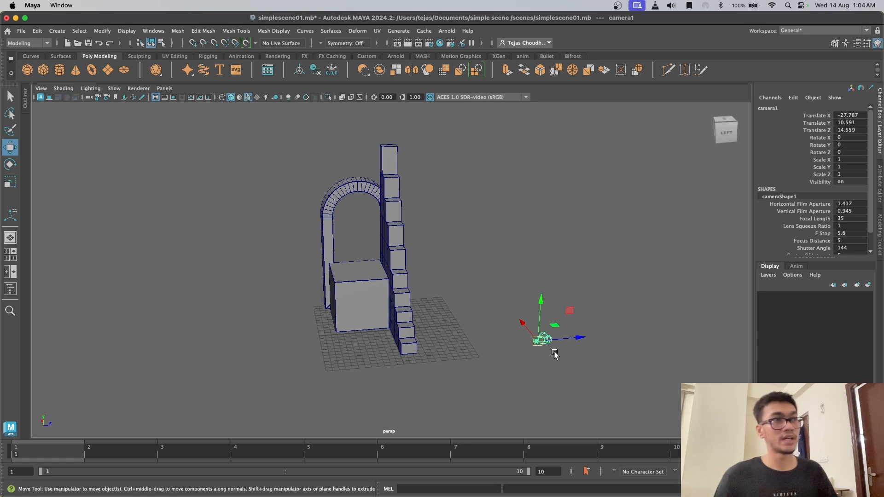
drag(597, 385, 497, 305)
click(590, 290)
drag(599, 357, 509, 263)
click(610, 259)
drag(596, 379, 516, 298)
click(592, 270)
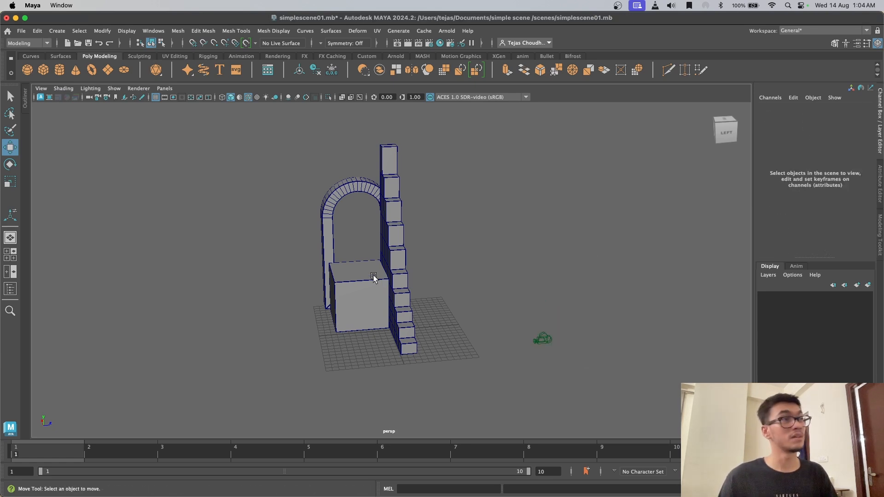
click(165, 89)
mouse_move(186, 127)
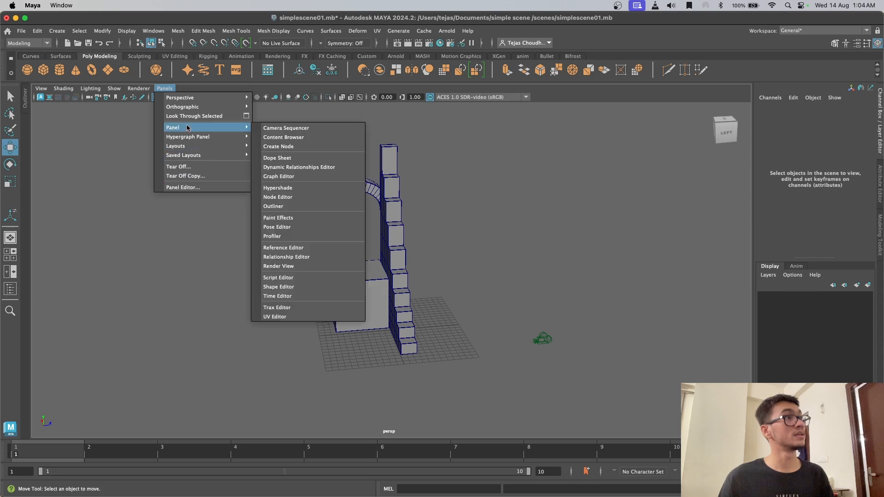
click(464, 193)
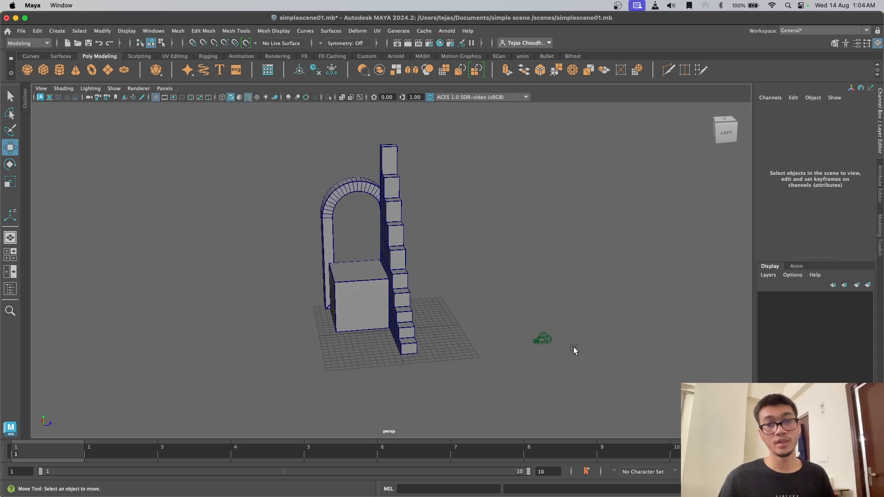
Step: Select the camera and look through it in the viewport
drag(579, 363, 517, 311)
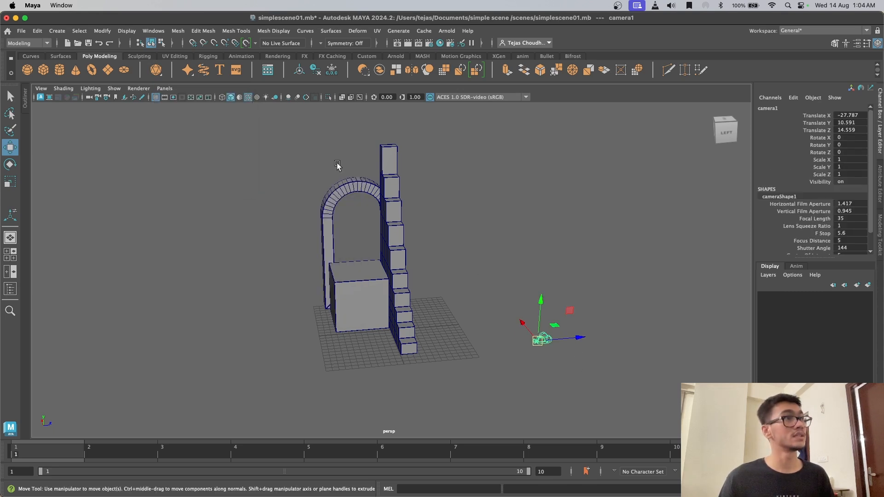
click(165, 88)
click(180, 115)
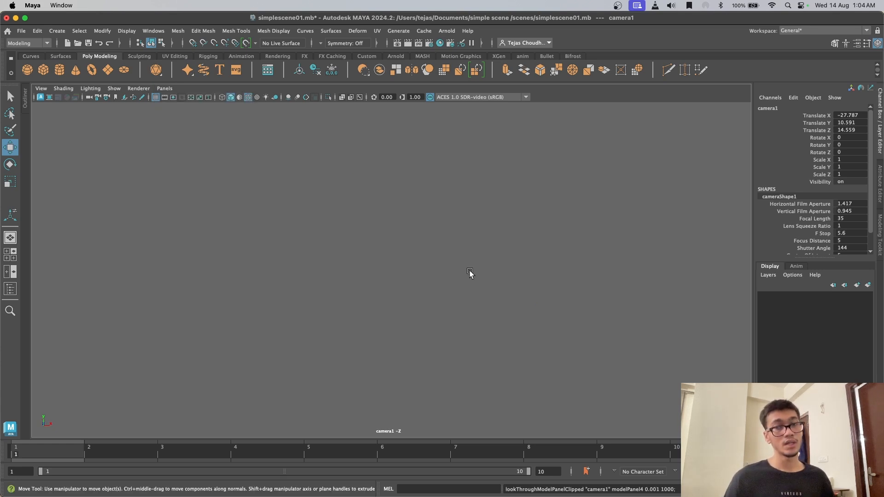
Step: Bring the stairs, arch and cube into the camera's view and turn on the resolution gate
alt+drag(470, 275, 524, 277)
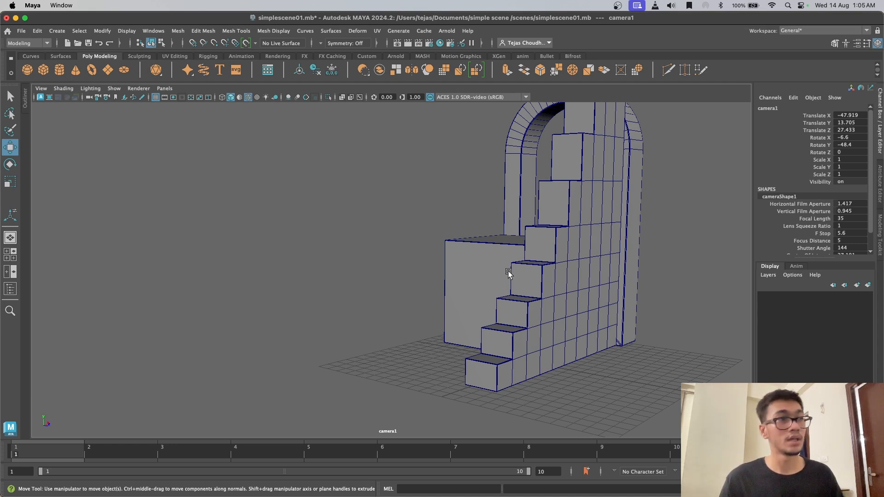
mouse_move(537, 278)
alt+mouse_down()
mouse_move(517, 335)
mouse_move(416, 241)
mouse_move(570, 249)
mouse_move(381, 292)
mouse_move(484, 282)
mouse_move(573, 302)
mouse_move(529, 317)
mouse_move(523, 331)
mouse_move(507, 312)
mouse_move(480, 320)
mouse_move(432, 268)
mouse_move(414, 320)
mouse_move(447, 312)
mouse_move(436, 306)
mouse_move(444, 319)
mouse_move(368, 306)
mouse_move(525, 288)
alt+mouse_up()
alt+right_drag(525, 288, 534, 306)
alt+drag(535, 305, 484, 326)
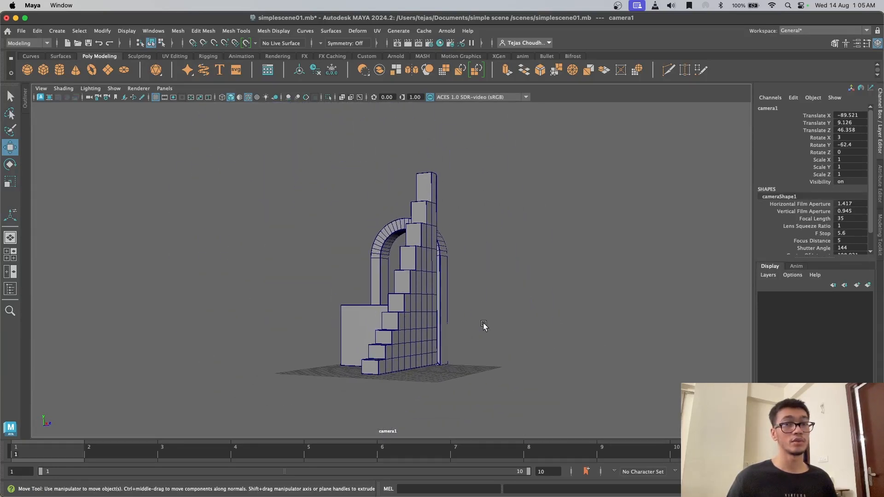
click(173, 98)
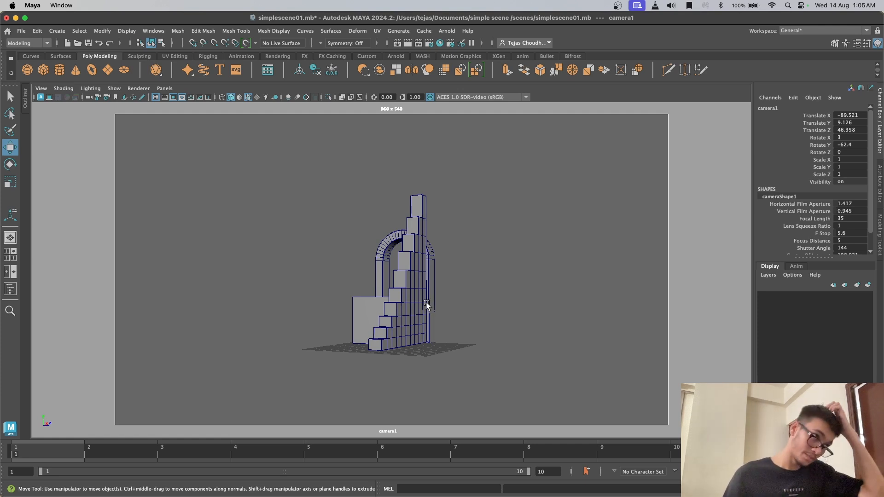
Step: Select the cube and nudge it slightly away from the stairs to about Translate Z -4.608
alt+drag(426, 305, 434, 396)
click(353, 298)
click(372, 362)
drag(376, 304, 398, 350)
drag(403, 278, 403, 282)
alt+drag(403, 281, 362, 341)
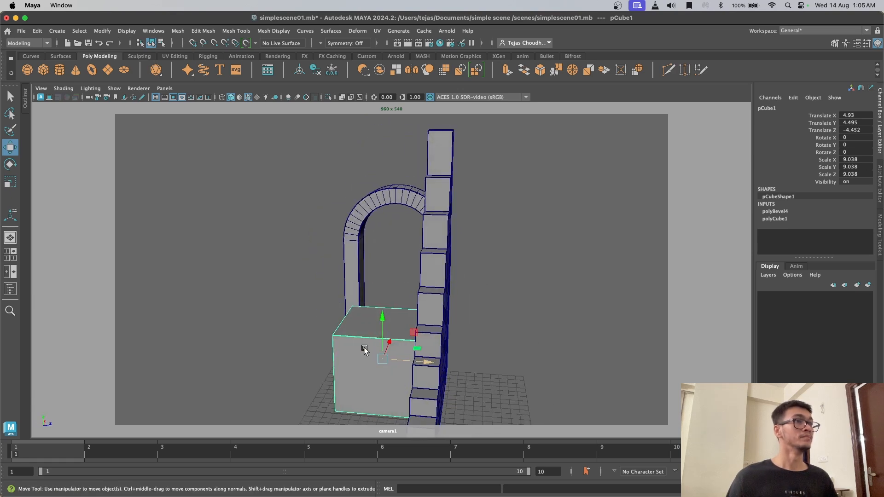
drag(410, 359, 490, 337)
click(499, 276)
Step: Frame the models inside the resolution gate from a three-quarter angle, with the cube in front of the arch and stairs
scroll(478, 322, down, 5)
scroll(499, 309, up, 4)
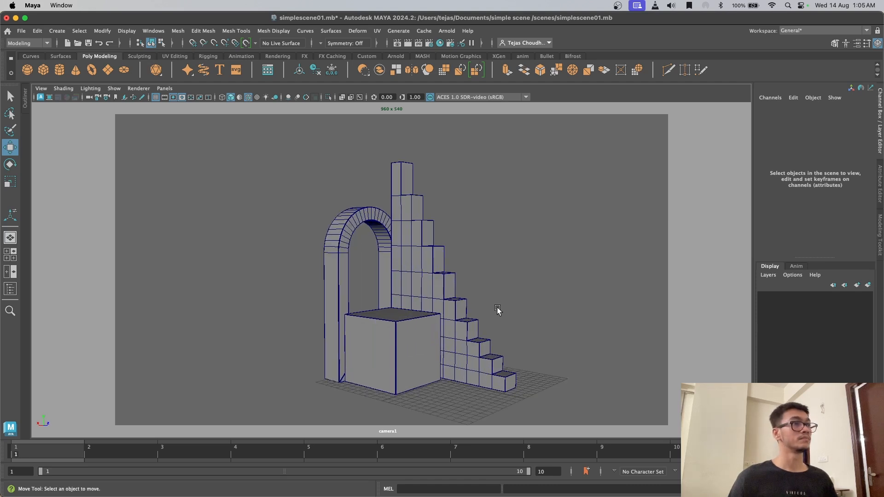
scroll(498, 311, down, 3)
alt+middle_drag(495, 311, 488, 289)
scroll(487, 288, up, 3)
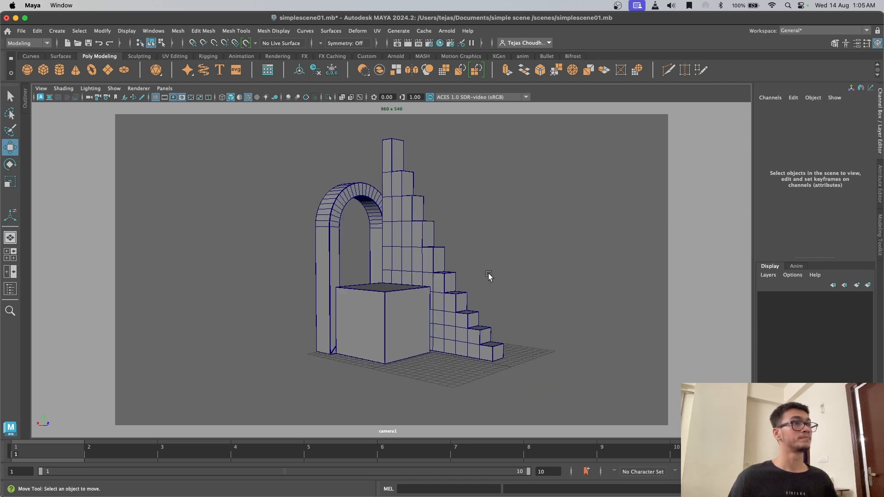
alt+middle_drag(475, 245, 463, 268)
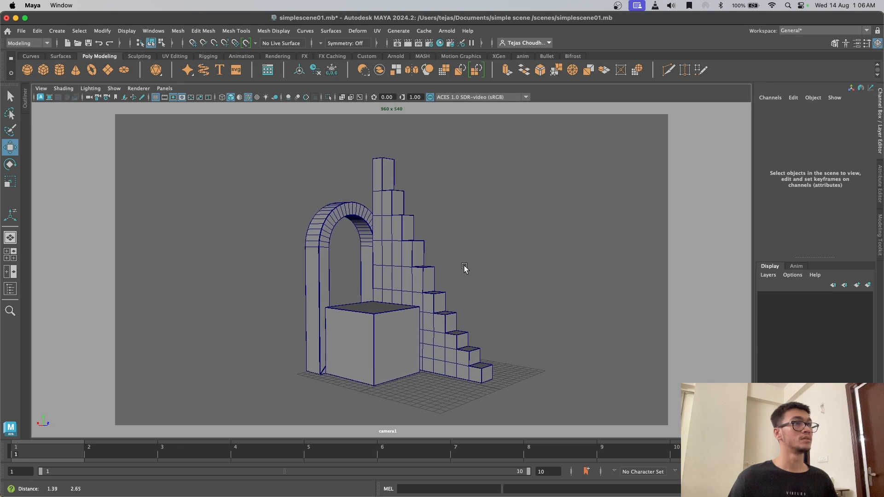
alt+drag(465, 268, 481, 304)
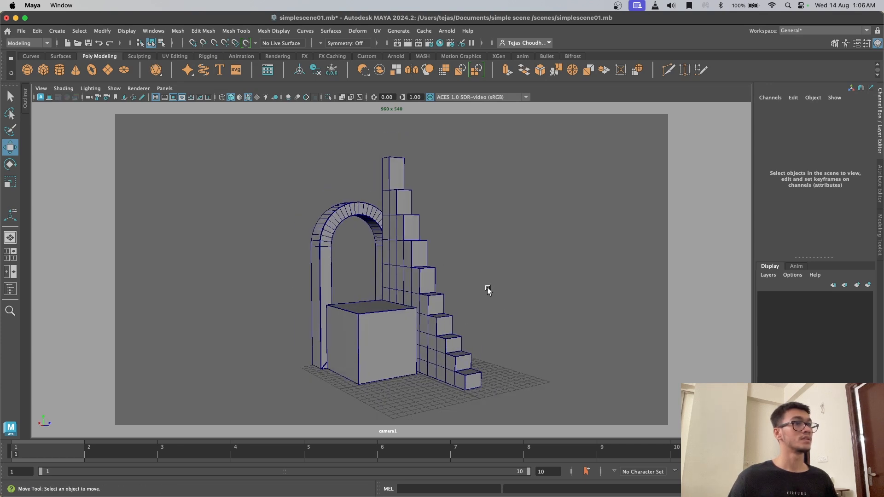
alt+drag(481, 308, 488, 305)
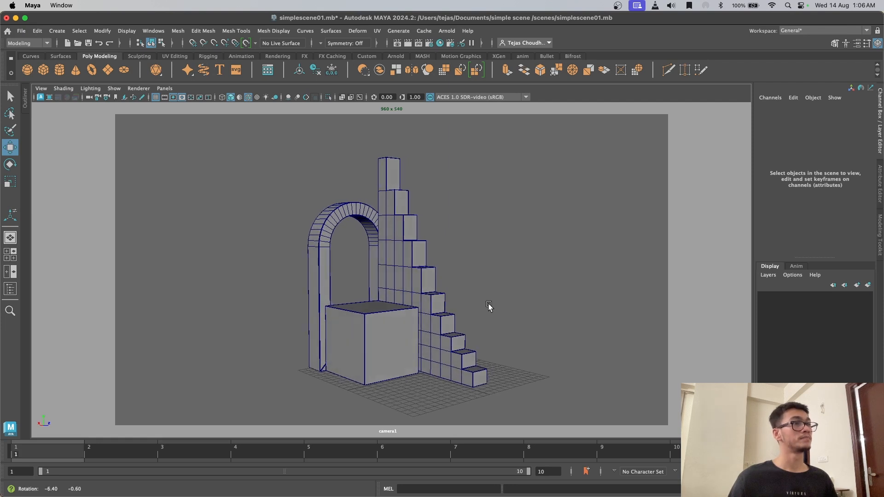
shift+right_drag(489, 287, 488, 299)
key(super+z)
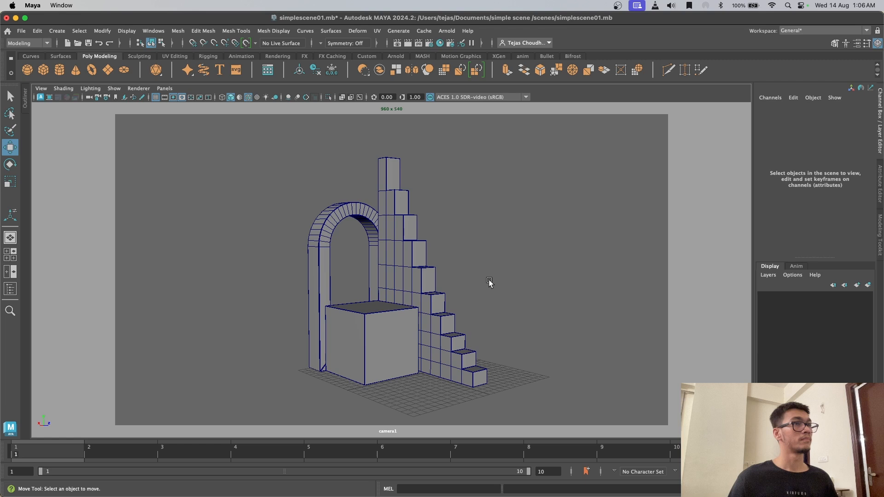
scroll(487, 268, up, 3)
scroll(488, 268, down, 3)
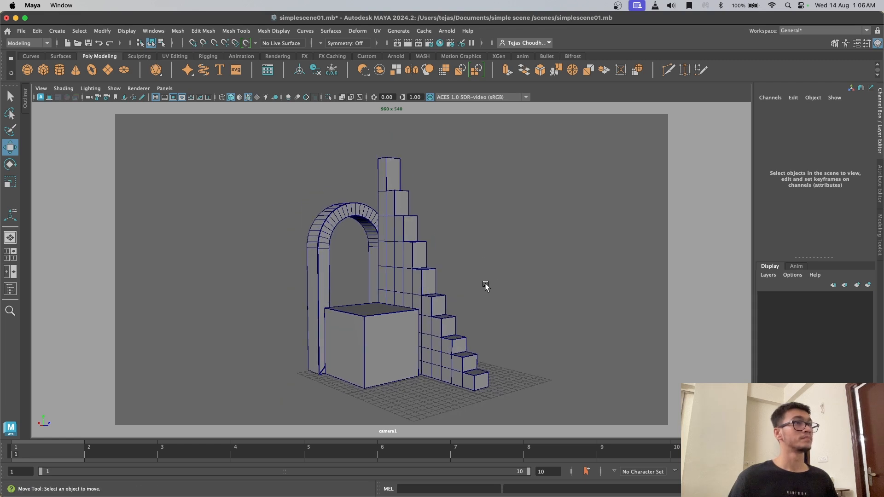
scroll(498, 257, up, 2)
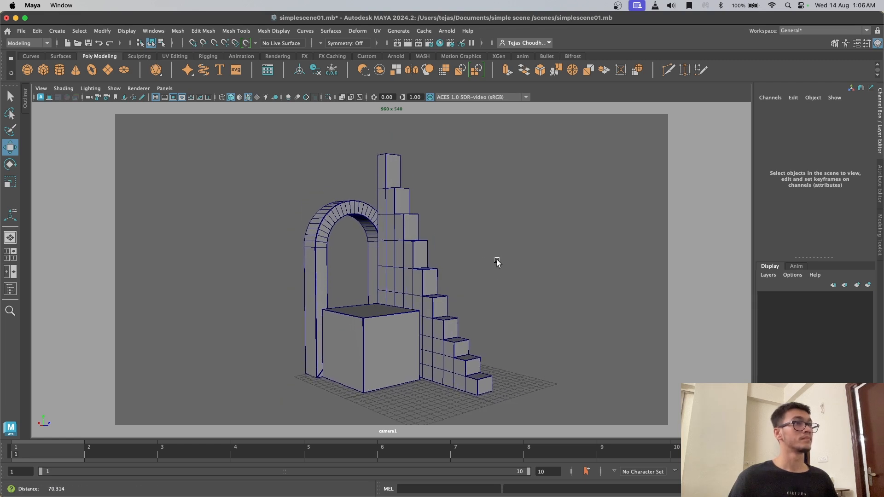
scroll(498, 271, up, 2)
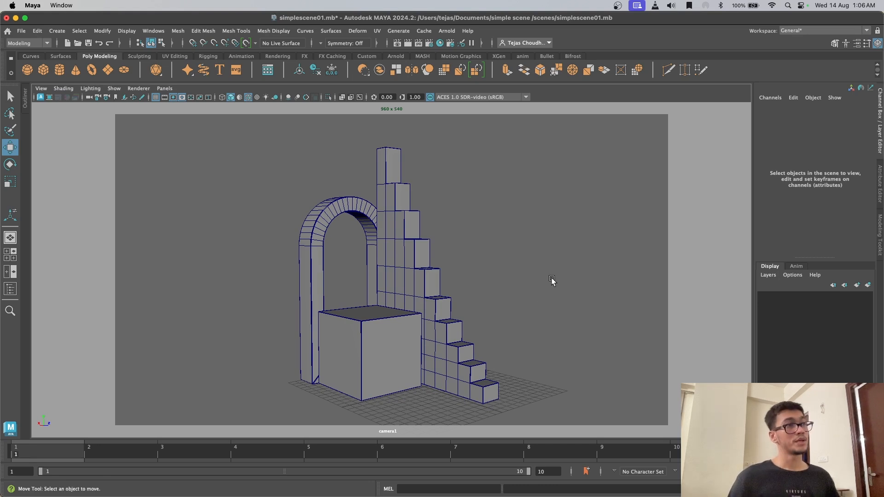
Step: Review the scene in the four-view layout and the top view, and return to the full camera view
key(space)
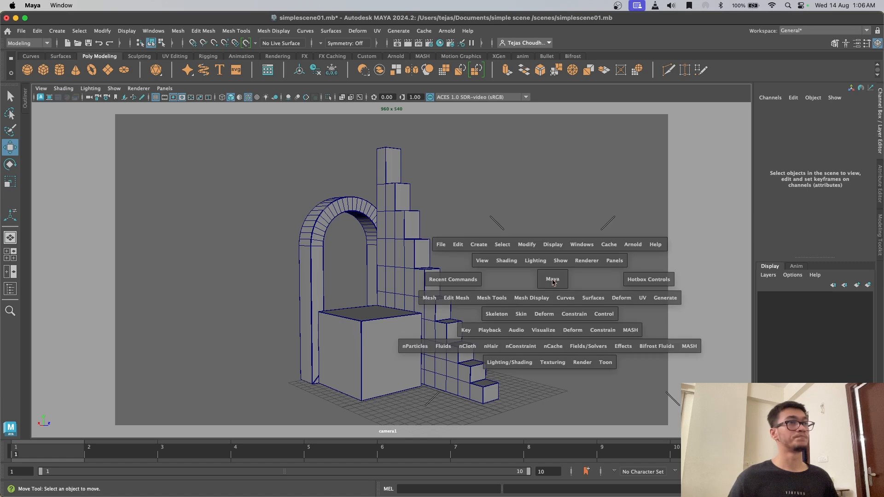
key(space)
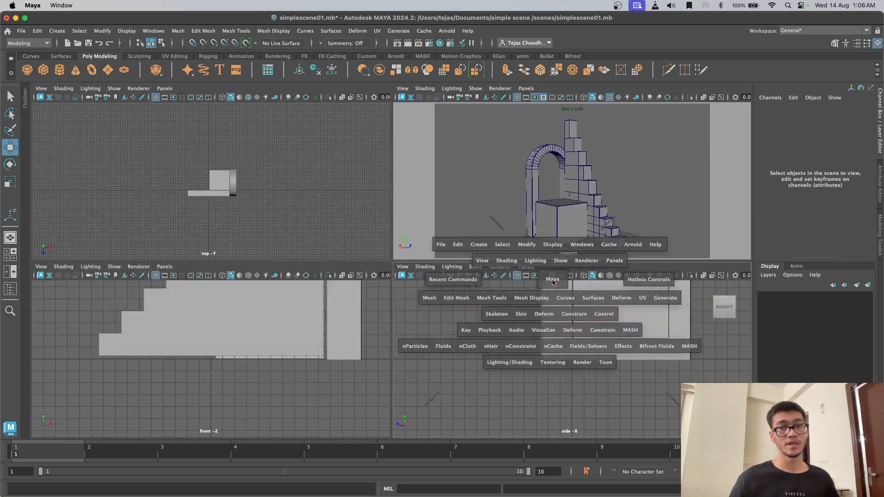
key(space)
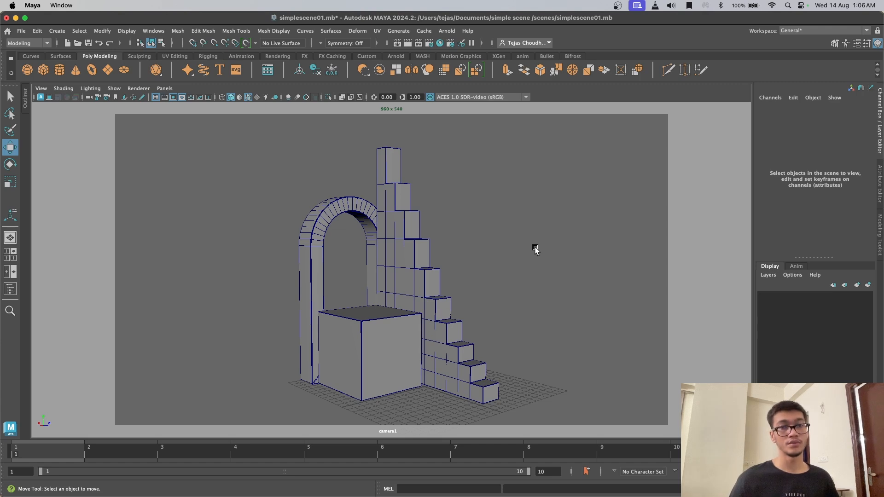
key(space)
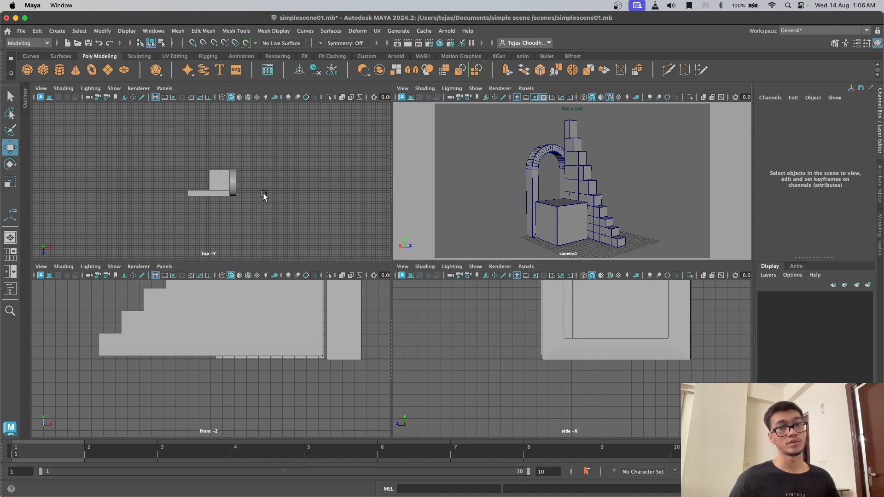
key(space)
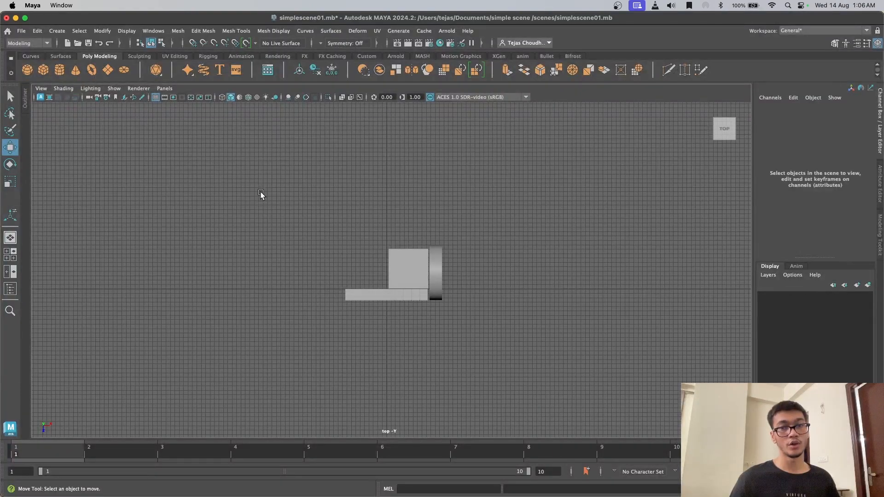
key(space)
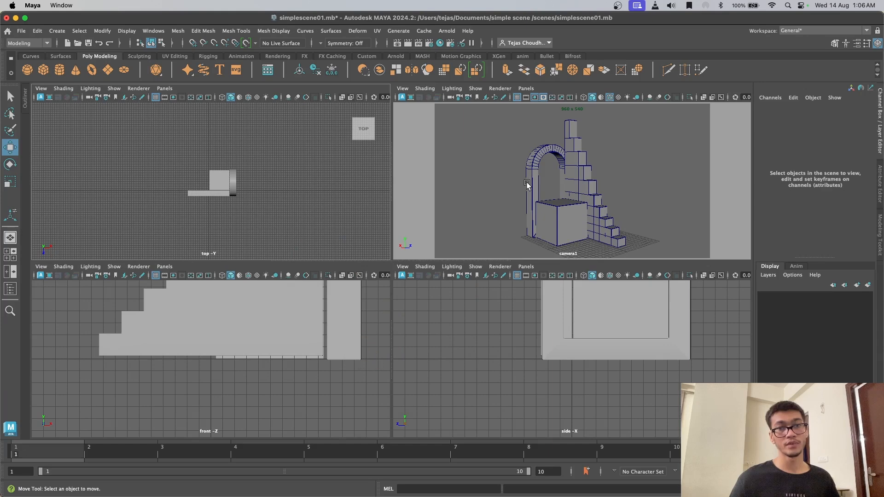
key(space)
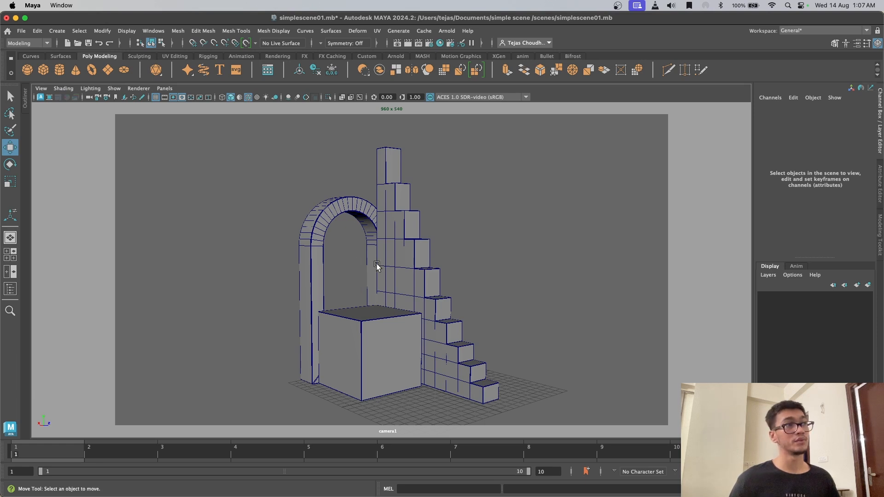
Step: Switch the viewport back to the perspective view with both the camera and the models in sight
key(space)
drag(432, 257, 431, 232)
alt+drag(395, 302, 530, 339)
scroll(503, 316, down, 5)
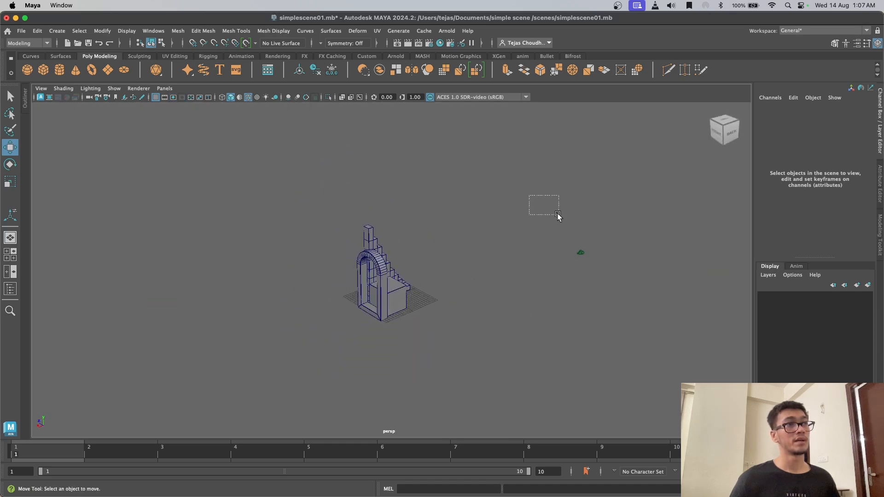
Step: Select the camera and inspect its placement relative to the stairs, arch and cube
click(580, 252)
alt+drag(612, 326, 592, 304)
key(f)
scroll(612, 323, down, 3)
alt+drag(544, 325, 475, 311)
alt+drag(542, 287, 289, 274)
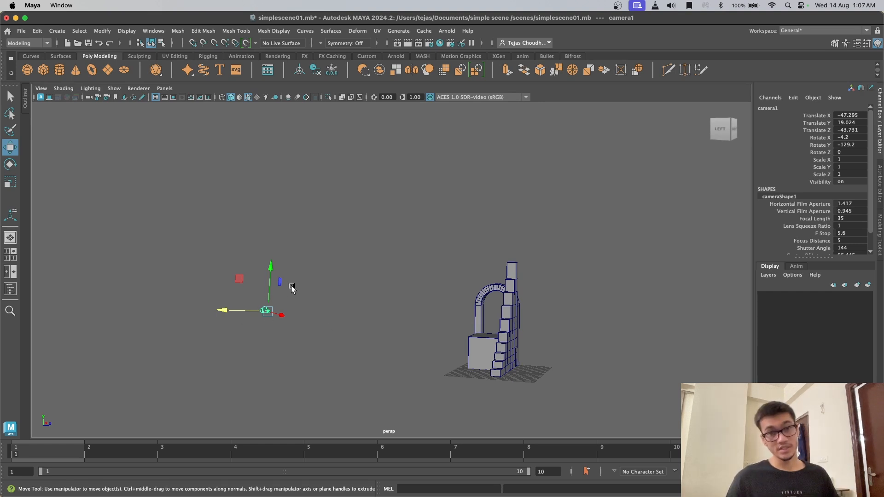
Step: Open the Outliner and rename pPlane1 to "stairs"
click(26, 110)
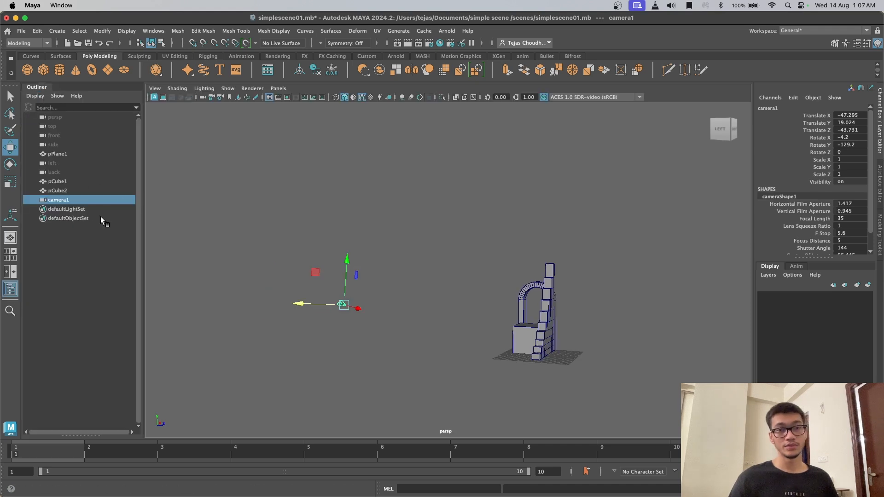
click(81, 163)
click(81, 157)
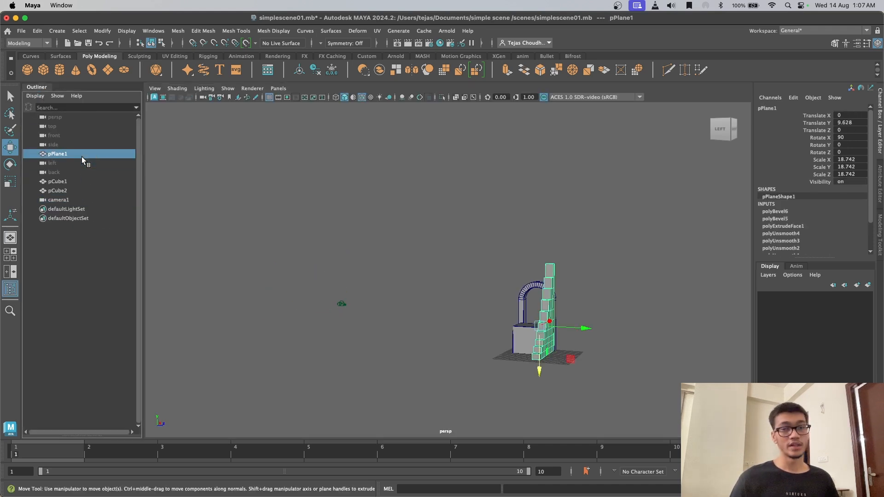
key(Delete)
key(super+z)
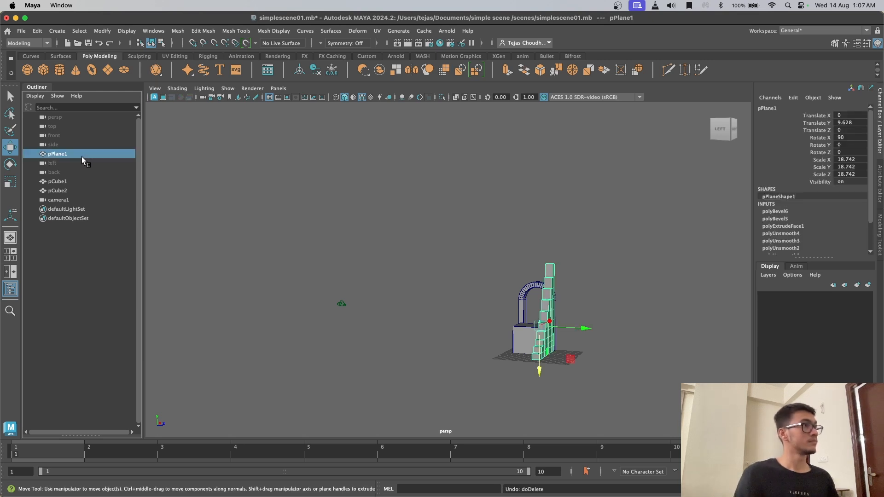
double_click(81, 156)
text(stairs)
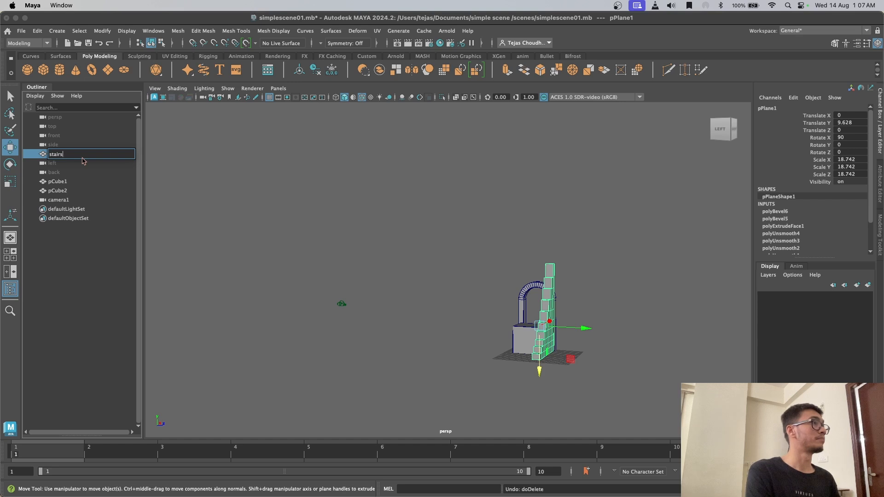
key(Return)
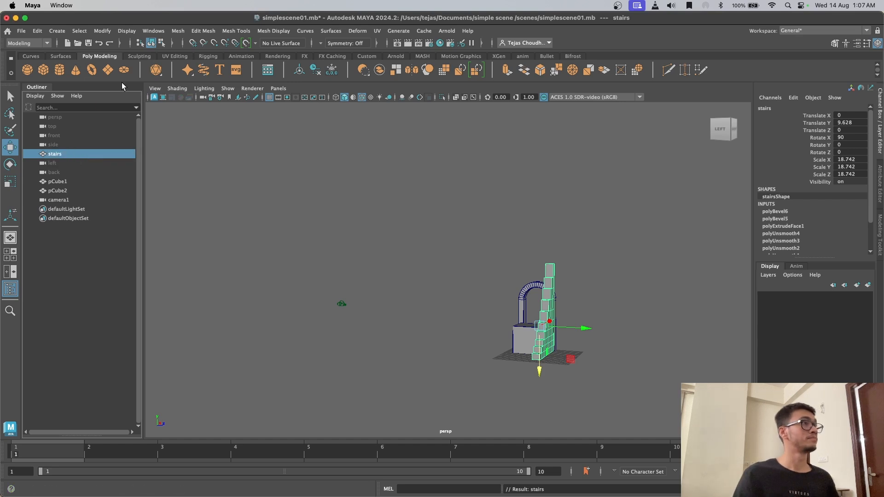
Step: Rename pCube1 to "cube" in the Outliner
click(89, 182)
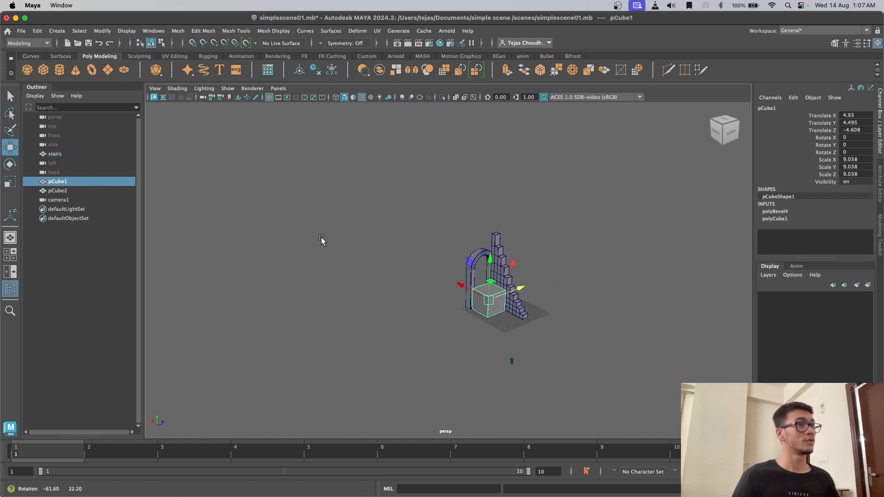
double_click(81, 182)
text(c)
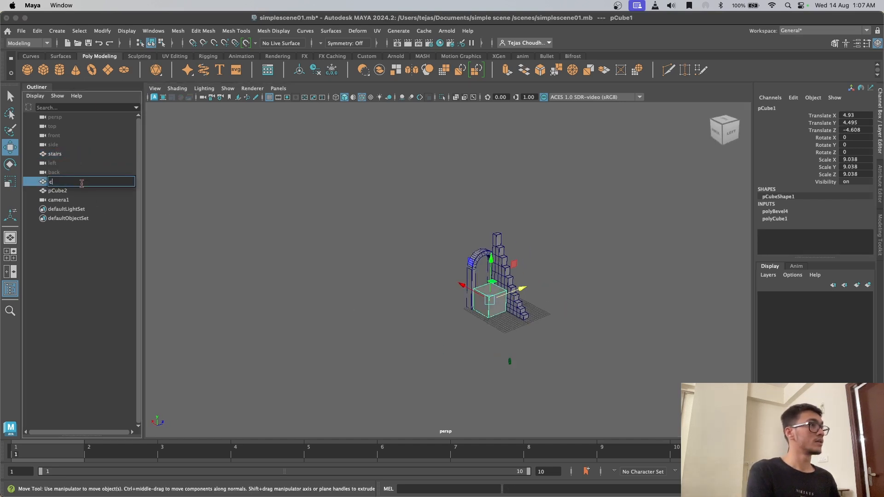
key(Return)
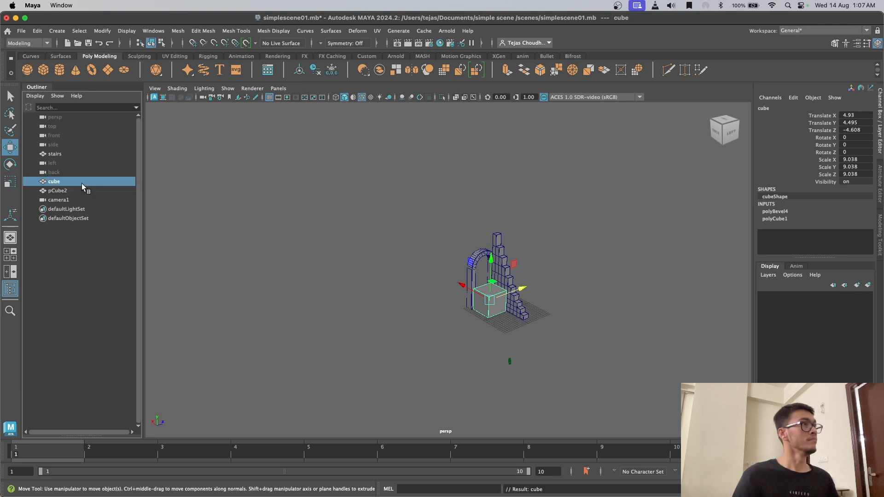
Step: Rename the arch object pCube2 to "doorframe" in the Outliner
click(80, 186)
double_click(80, 189)
text(do)
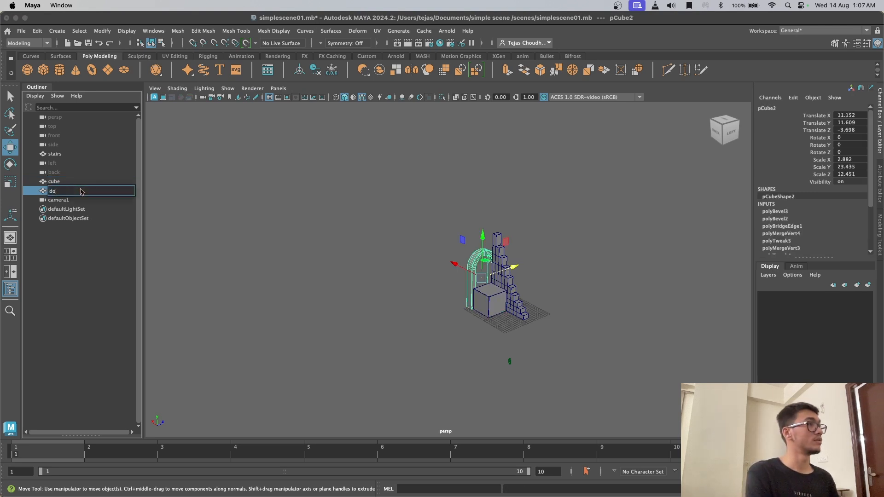
text(orframe)
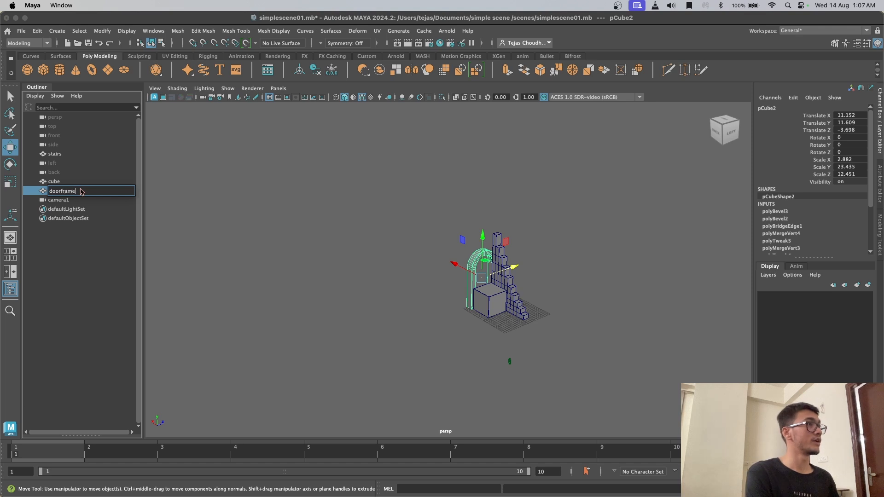
key(Return)
Step: Rename camera1 to "rendercam" in the Outliner
click(82, 199)
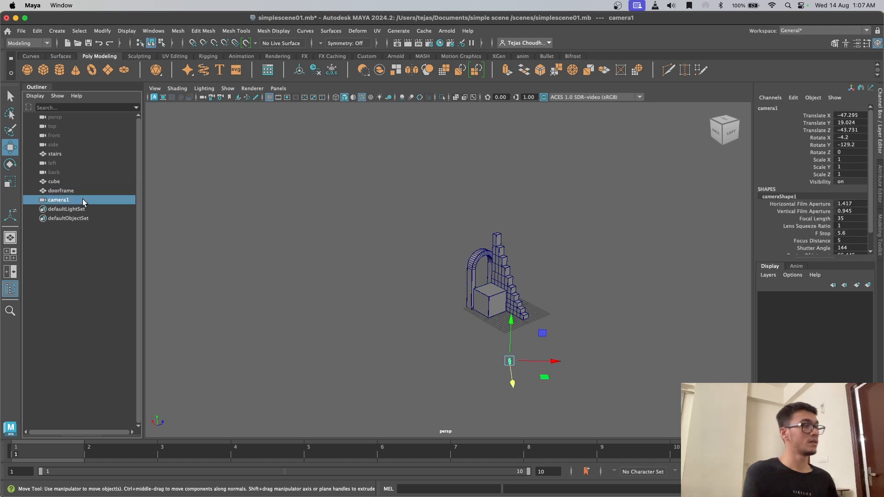
double_click(82, 199)
text(rendercam)
key(Return)
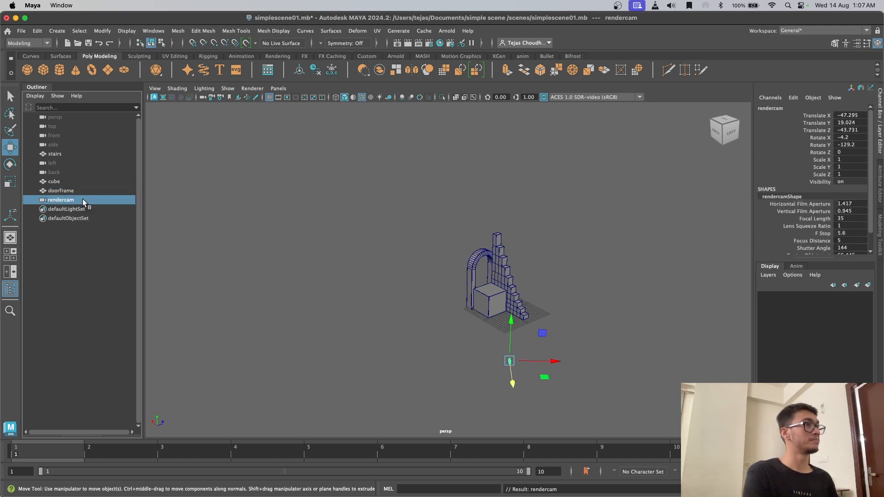
Step: Examine the stairs, doorframe and cube from several angles in the perspective view, collapsing the Outliner for more room
scroll(331, 244, up, 3)
alt+middle_drag(386, 265, 361, 247)
alt+drag(449, 269, 399, 286)
scroll(460, 295, up, 5)
alt+middle_drag(602, 309, 419, 295)
alt+drag(419, 295, 551, 298)
scroll(511, 306, down, 5)
alt+middle_drag(505, 308, 470, 260)
alt+drag(470, 261, 439, 281)
click(36, 87)
scroll(395, 158, down, 3)
alt+middle_drag(389, 205, 378, 251)
alt+middle_drag(412, 220, 504, 278)
alt+drag(504, 278, 450, 280)
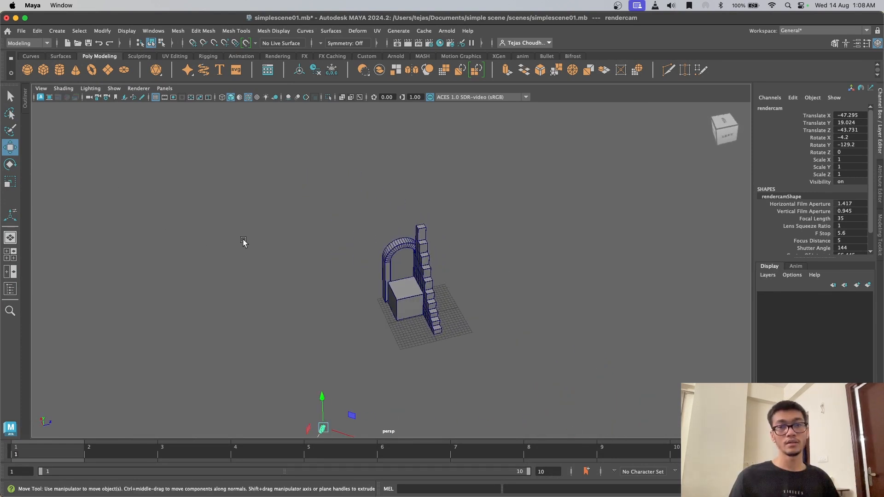
alt+middle_drag(427, 340, 399, 274)
alt+drag(399, 274, 435, 259)
scroll(385, 198, up, 8)
alt+middle_drag(391, 190, 516, 328)
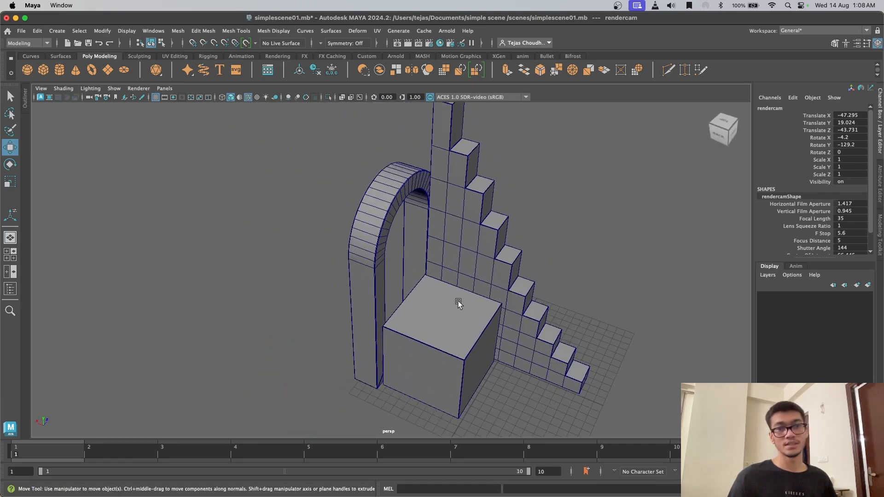
alt+drag(458, 304, 436, 253)
scroll(433, 312, down, 5)
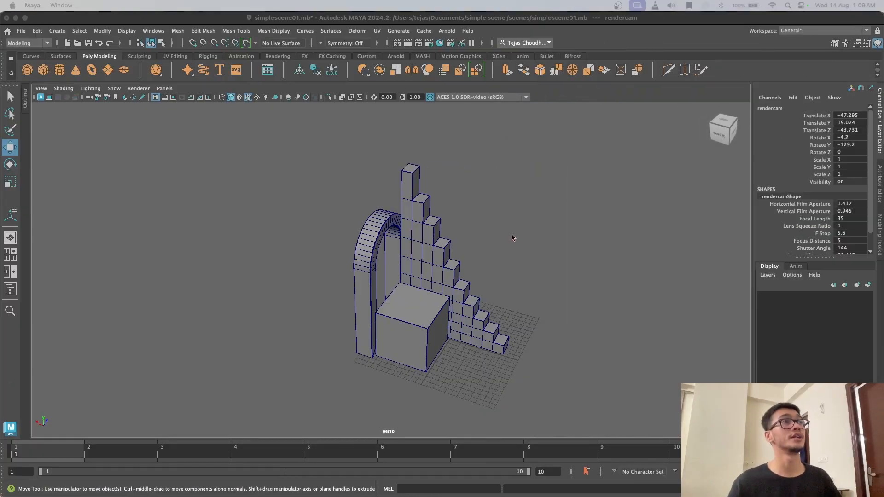
Step: Open the Hypershade, enlarge its window and position it over the viewport
click(440, 42)
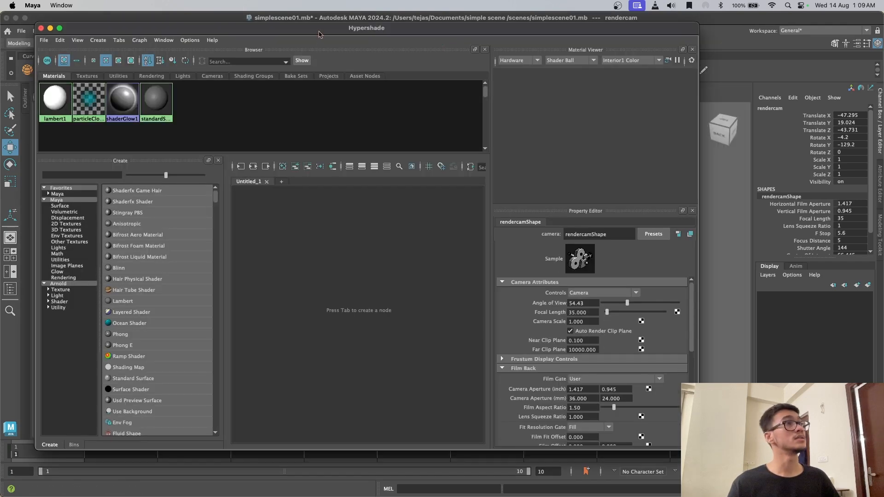
drag(319, 31, 367, 32)
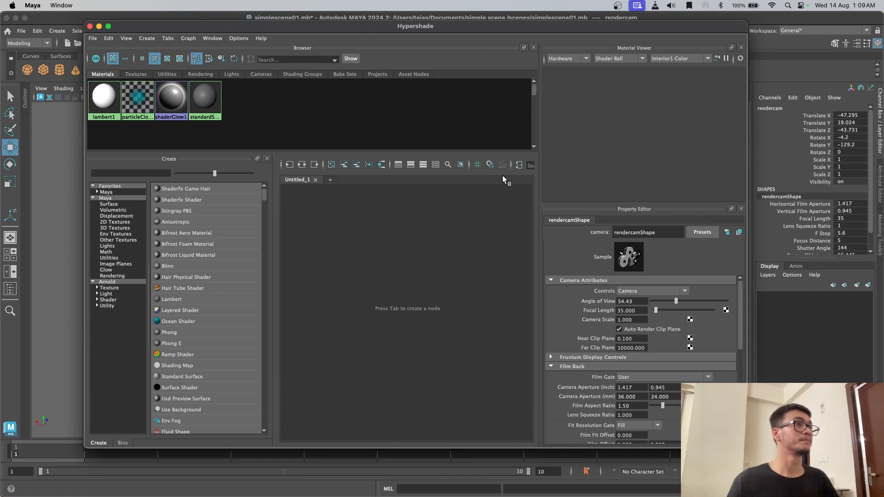
drag(409, 29, 396, 27)
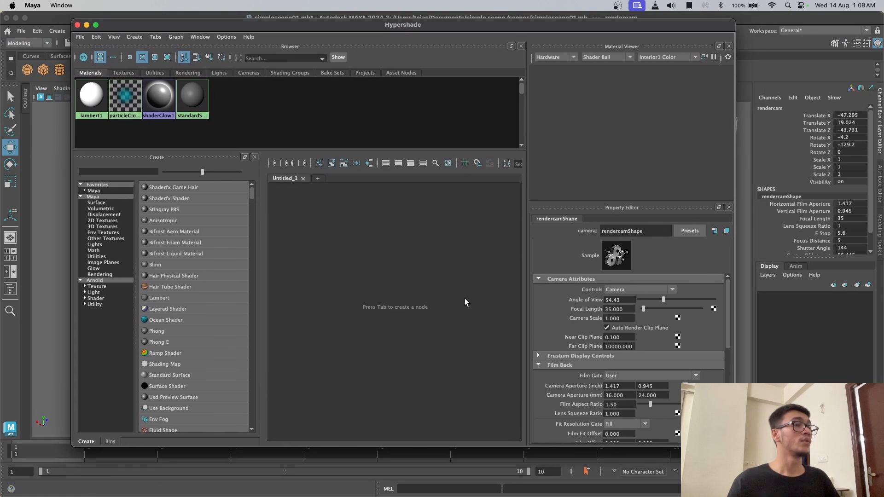
drag(735, 447, 812, 469)
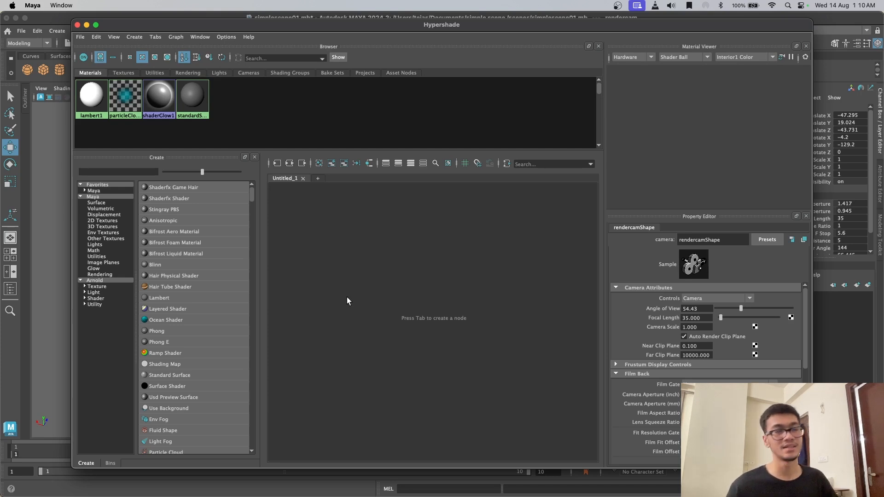
drag(197, 317, 459, 311)
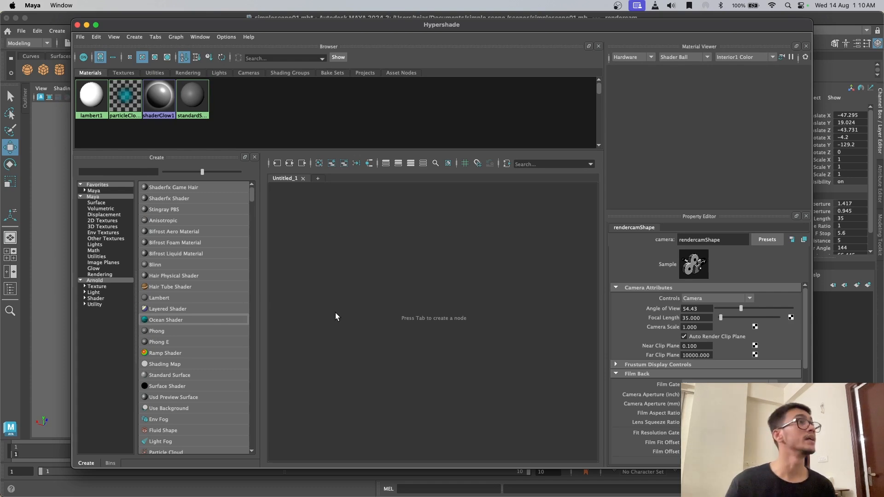
drag(357, 25, 368, 310)
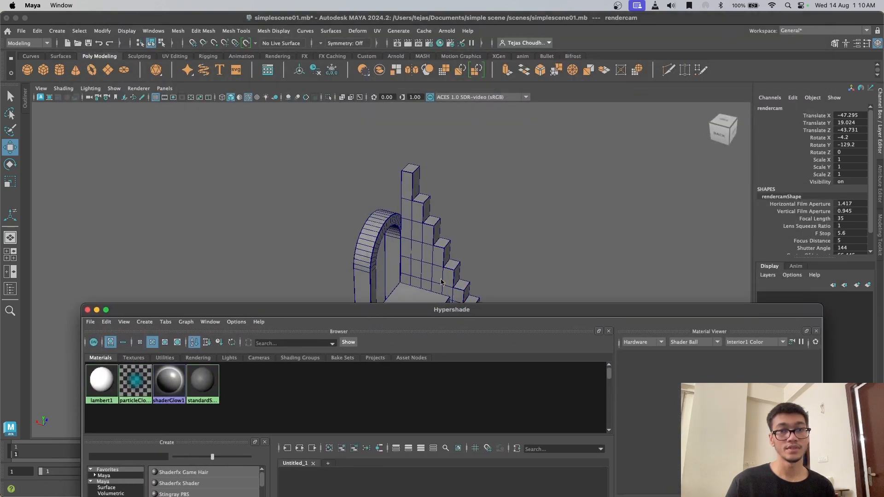
drag(440, 304, 427, 15)
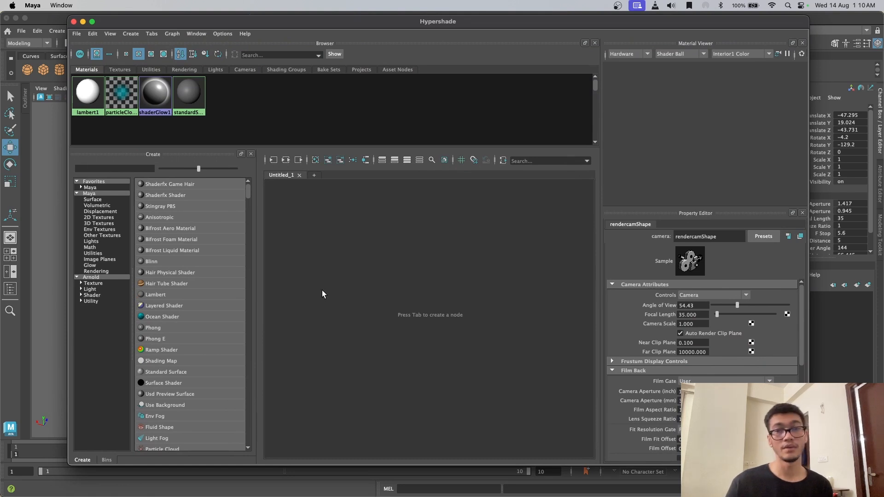
Step: Create an Arnold aiStandardSurface material and space its shader and shading group nodes apart in the graph
click(92, 295)
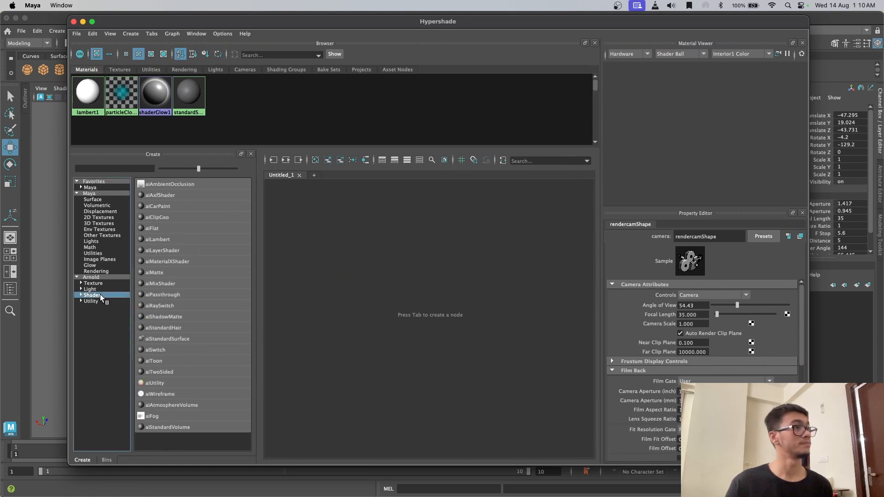
click(173, 339)
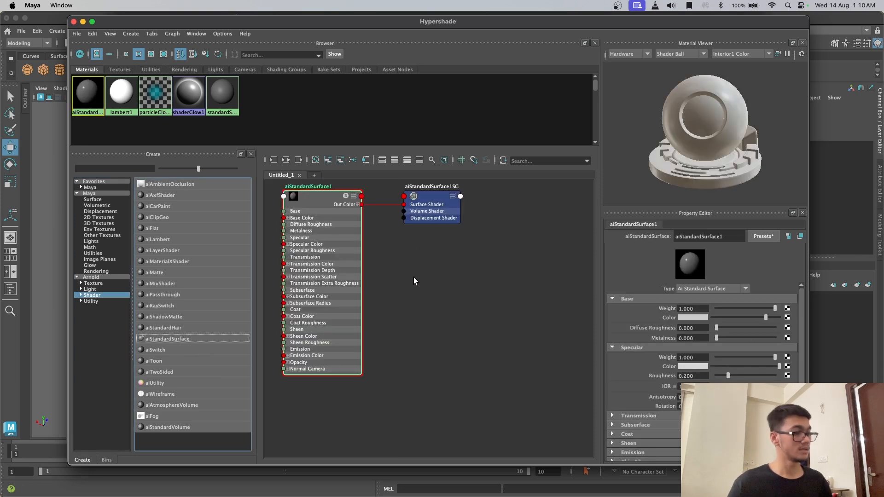
key(a)
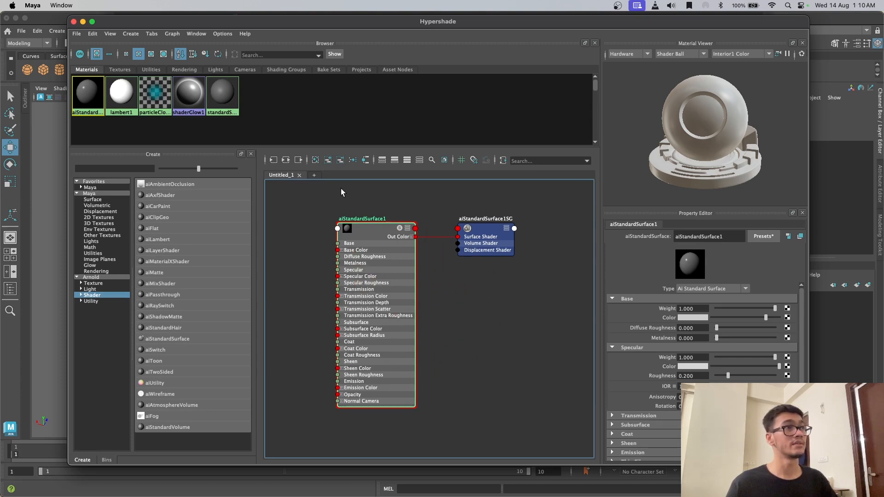
drag(379, 234, 372, 228)
drag(484, 228, 505, 220)
click(366, 225)
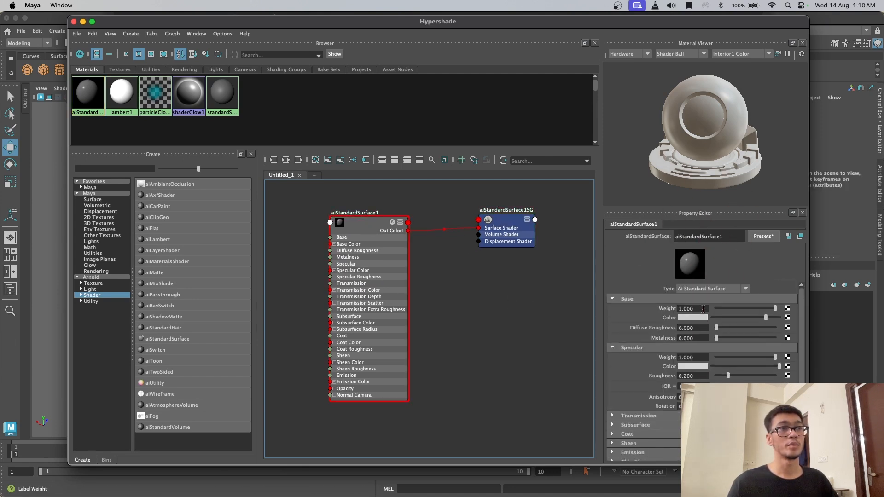
Step: Rename the new aiStandardSurface material to red_color
click(725, 236)
double_click(725, 235)
key(BackSpace)
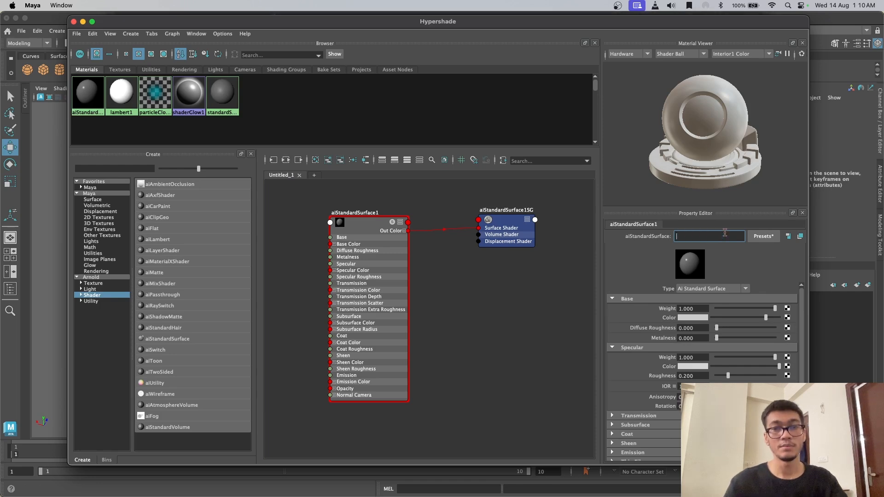
text(red color)
key(Return)
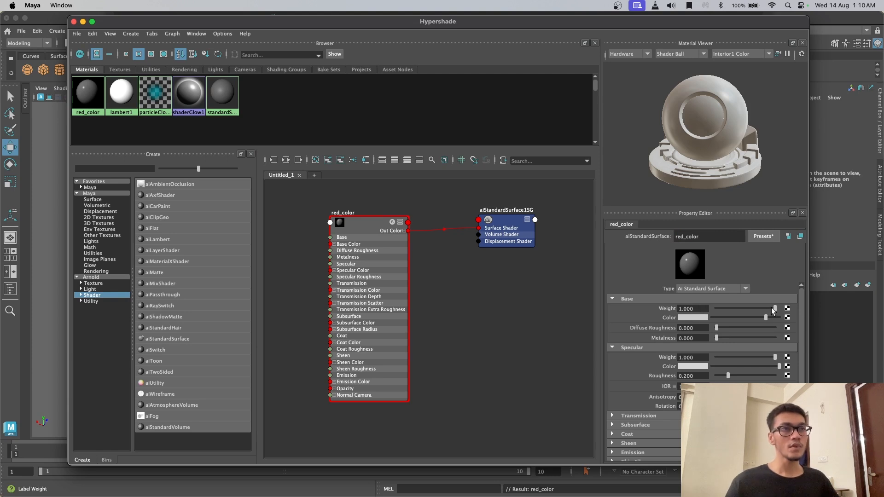
Step: Set the material's base color to RGB 240, 71, 32 using the 0 to 255 range
click(695, 317)
click(784, 368)
click(762, 382)
click(624, 342)
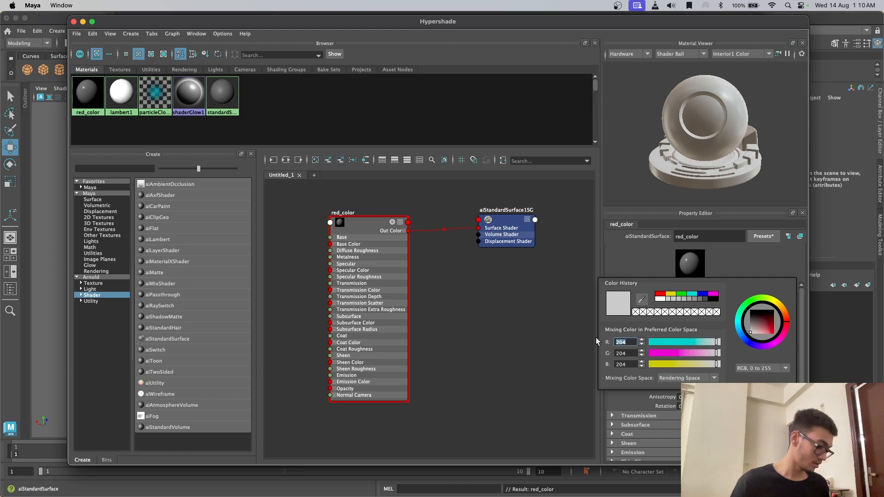
text(240)
click(623, 354)
text(71)
click(623, 365)
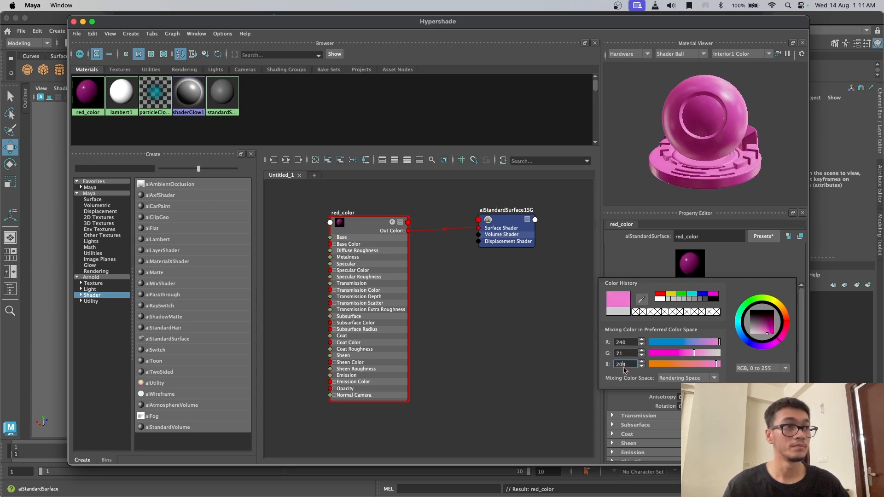
text(32)
key(Return)
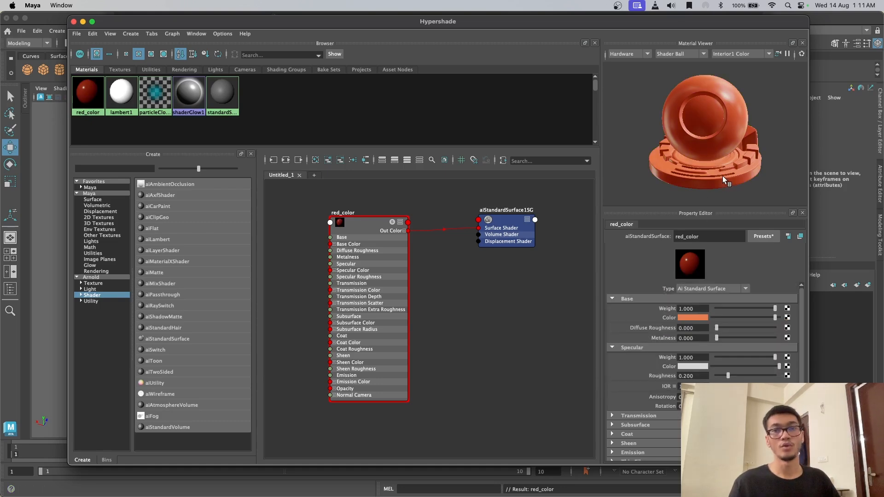
Step: Rename the red_color material to orangish_color
double_click(704, 236)
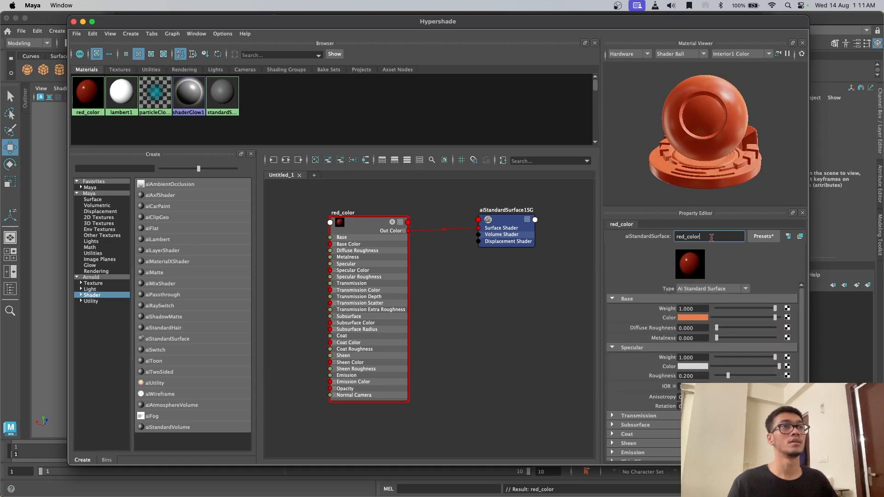
key(BackSpace)
text(or)
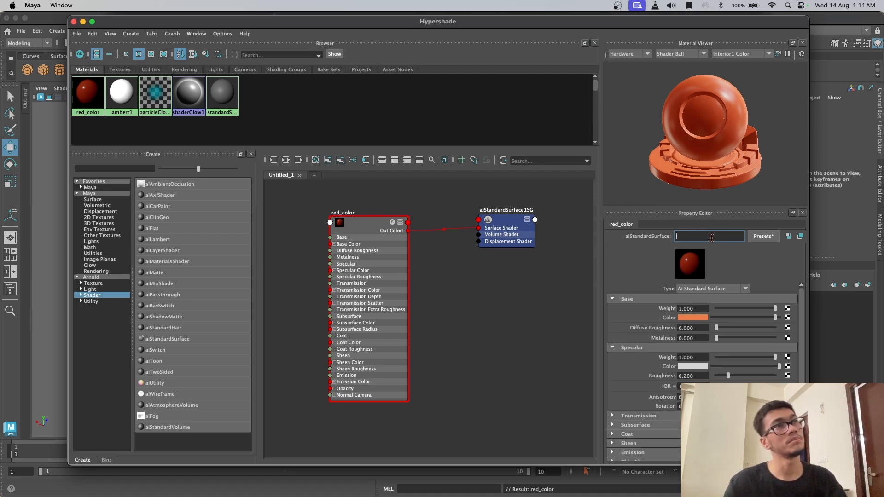
text(angish color)
key(Return)
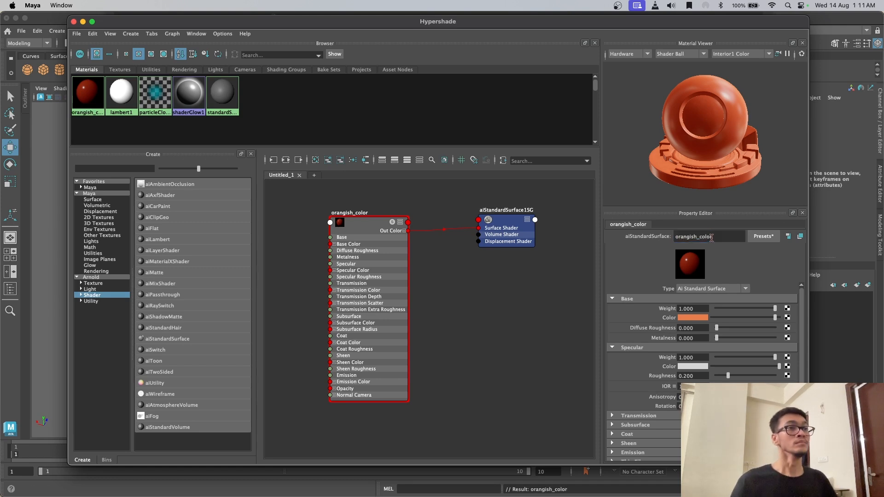
Step: Set the orangish_color material's specular weight to 0.456 and roughness to 0.512, and close the Hypershade
click(693, 318)
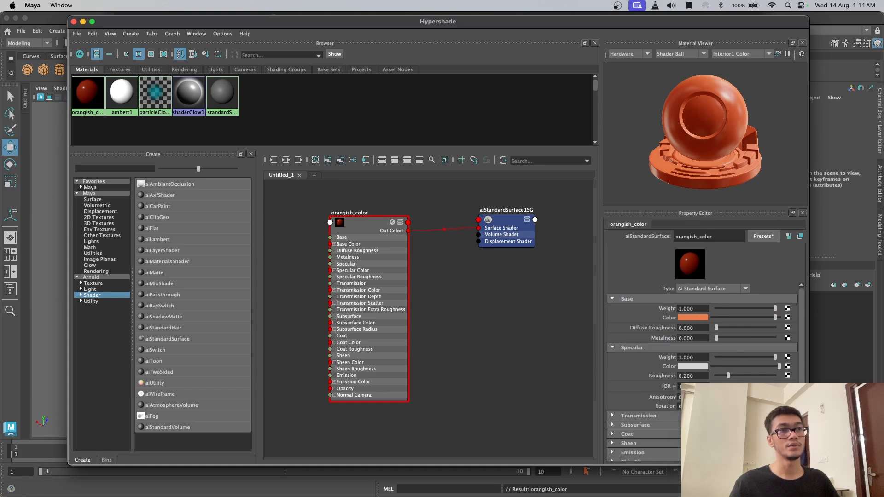
click(703, 318)
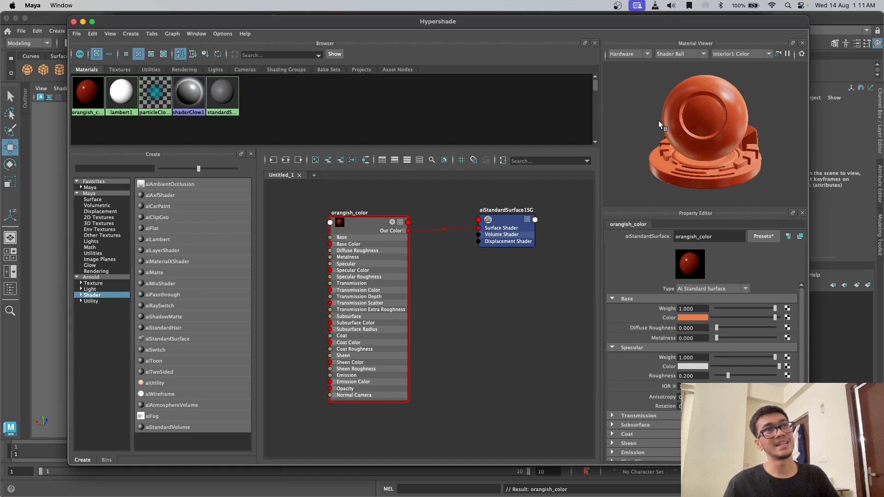
drag(728, 376, 744, 360)
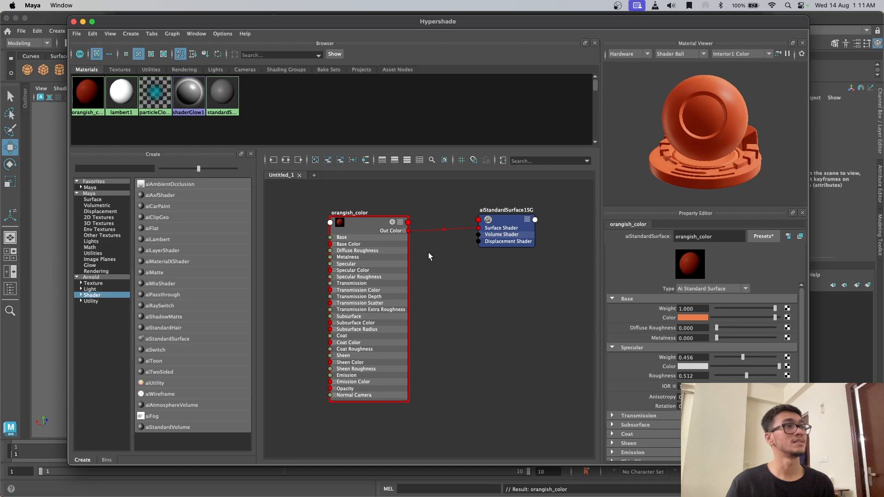
click(74, 21)
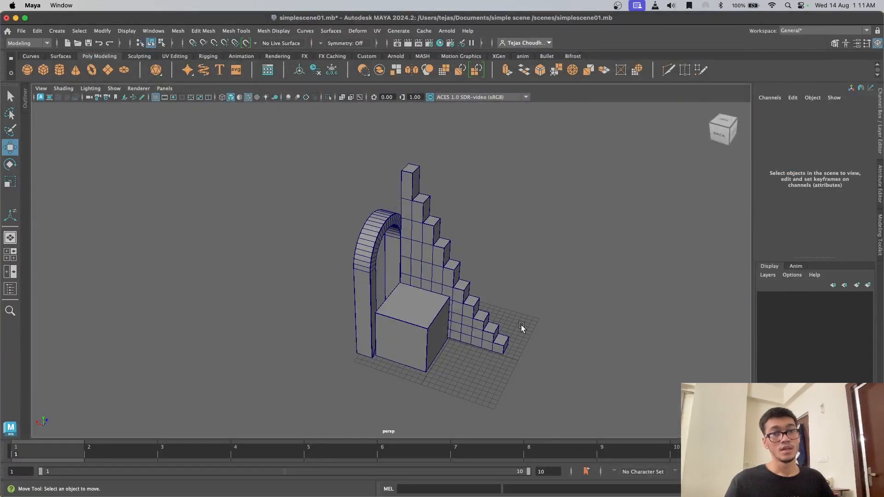
Step: Assign the existing orangish_color material to the doorframe
click(390, 221)
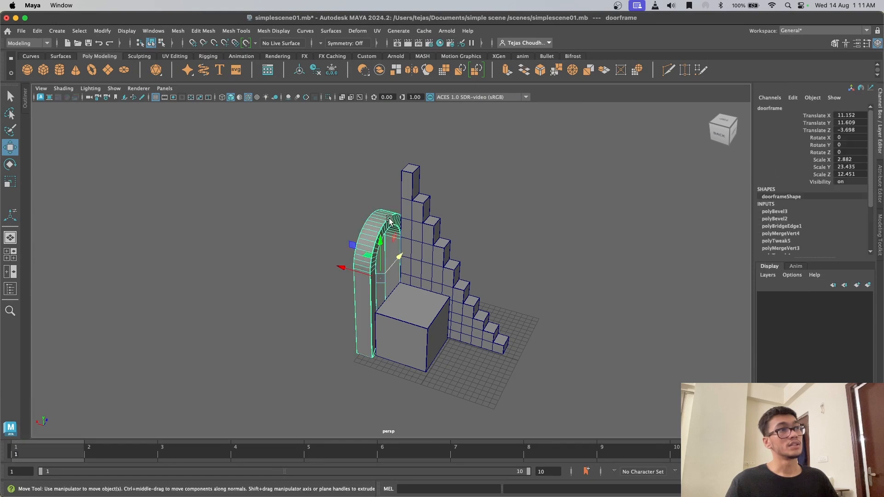
alt+drag(489, 258, 405, 269)
scroll(352, 272, up, 5)
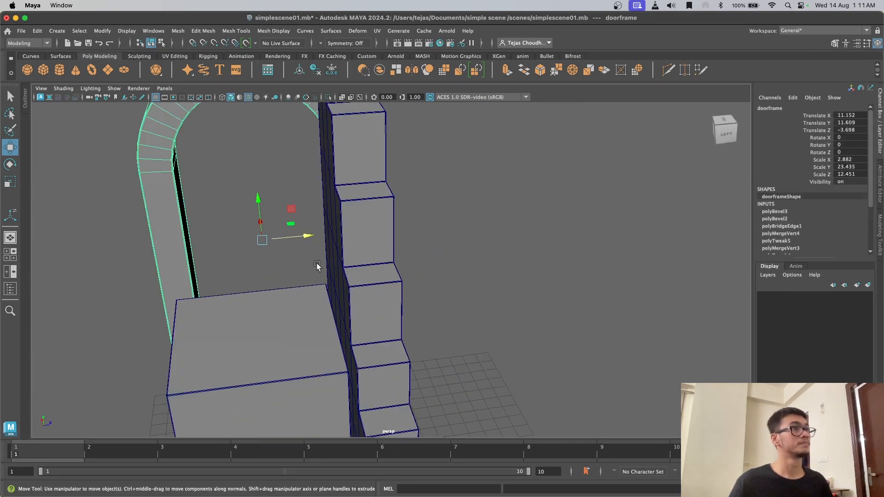
alt+middle_drag(350, 272, 490, 310)
scroll(461, 317, down, 5)
alt+drag(439, 321, 533, 327)
right_click(438, 187)
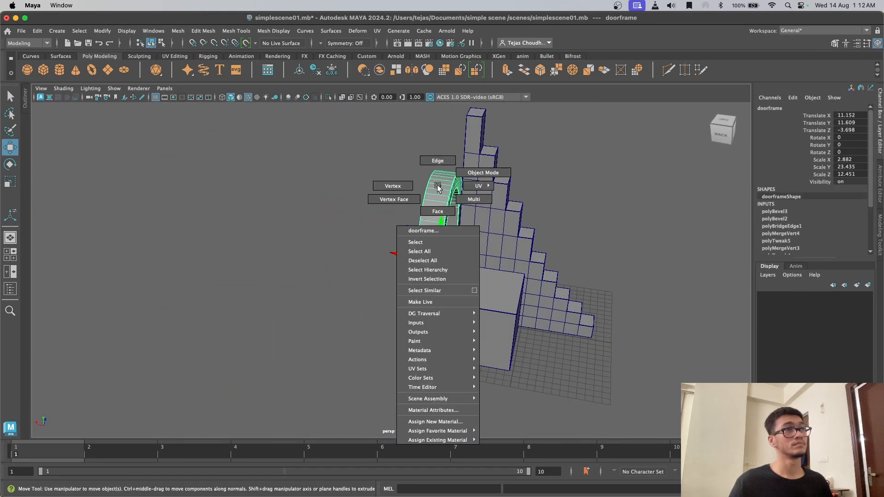
mouse_move(456, 441)
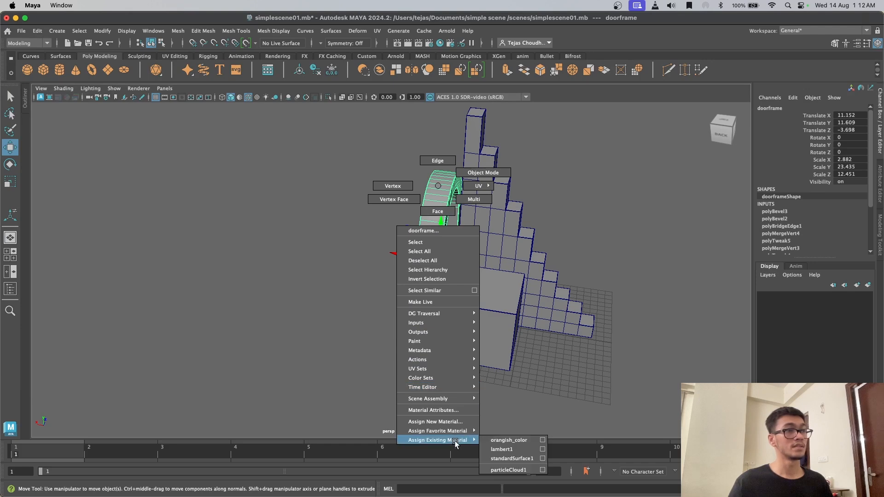
click(509, 440)
click(632, 233)
Step: Select the stairs in object mode
alt+drag(589, 304, 510, 268)
scroll(460, 206, down, 2)
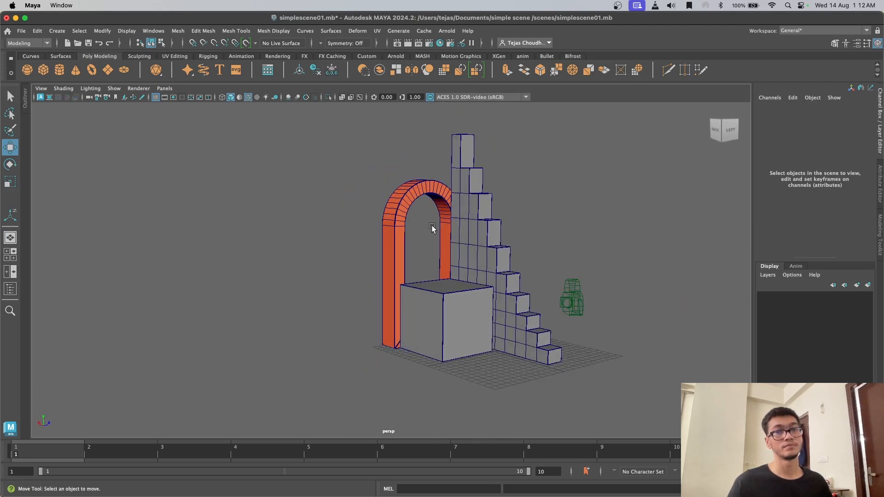
alt+drag(450, 248, 428, 264)
scroll(497, 249, down, 2)
alt+middle_drag(512, 237, 537, 257)
alt+drag(537, 257, 563, 256)
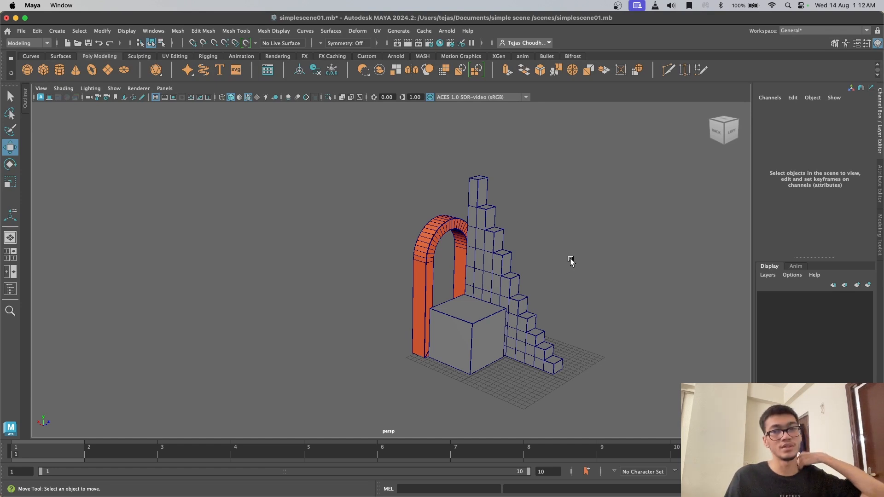
click(489, 223)
right_drag(488, 222, 537, 208)
click(511, 269)
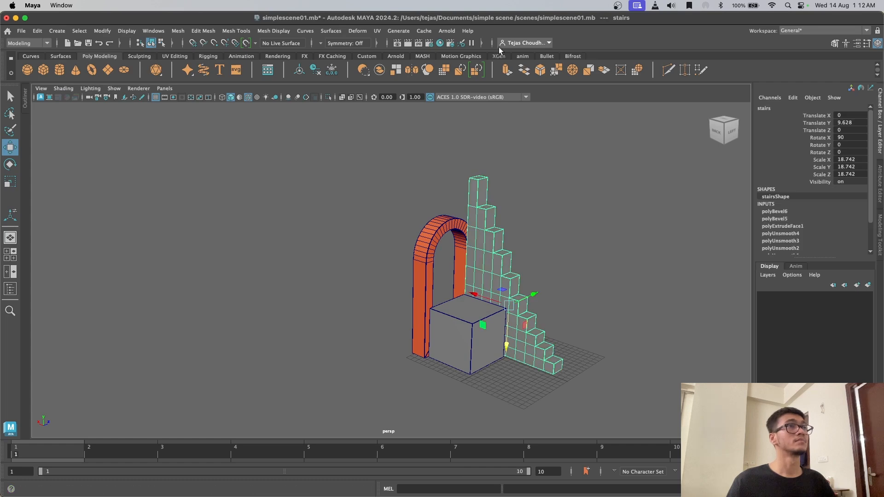
Step: Clear the Hypershade graph and create a new aiStandardSurface material named yellow_color
click(440, 43)
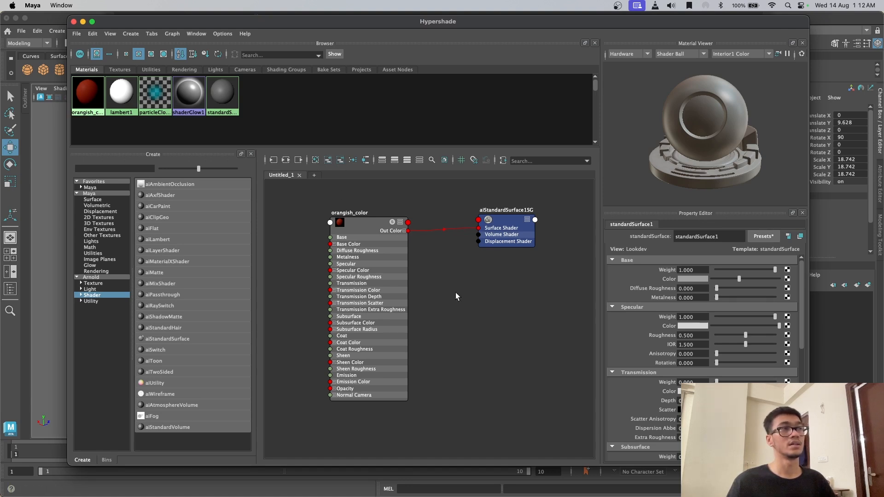
mouse_move(519, 223)
mouse_down()
mouse_move(503, 264)
mouse_move(478, 236)
mouse_move(524, 239)
mouse_move(509, 227)
mouse_up()
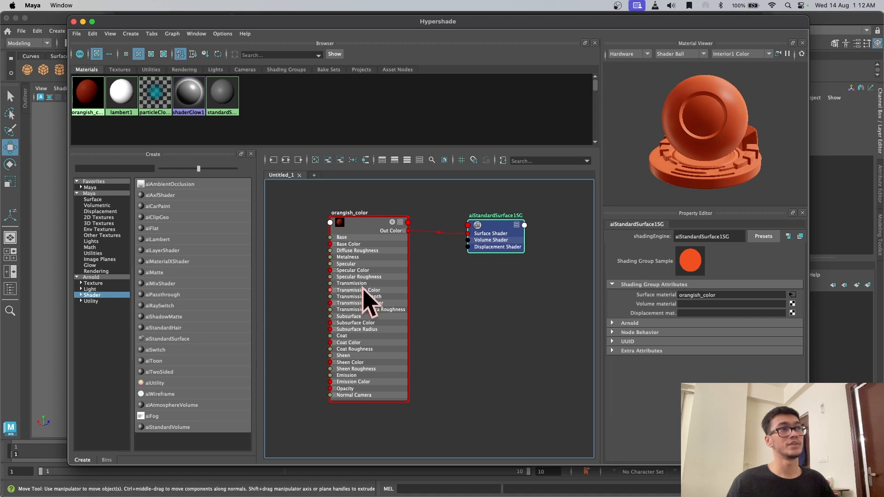
click(316, 160)
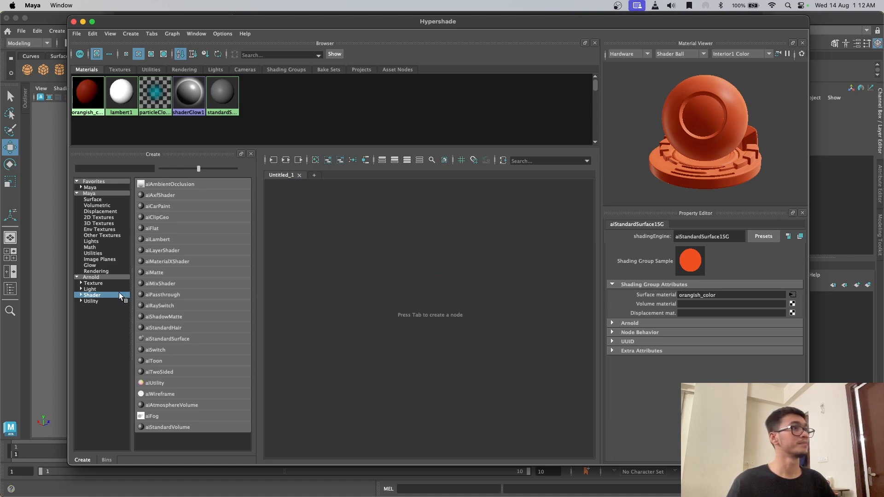
click(166, 339)
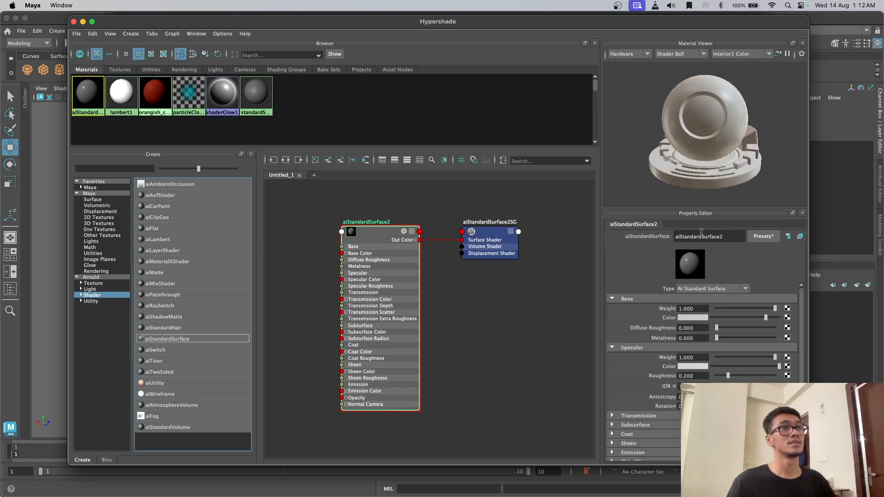
click(721, 237)
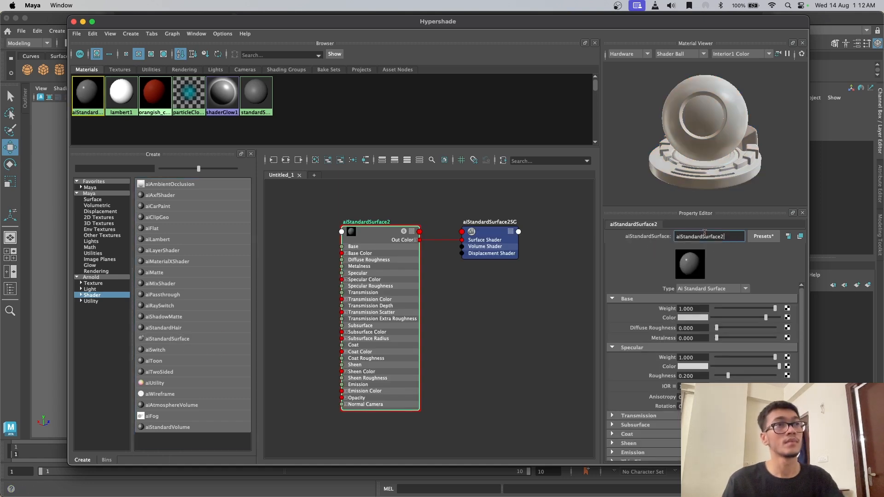
drag(733, 240, 666, 243)
text(yellow_color)
key(Return)
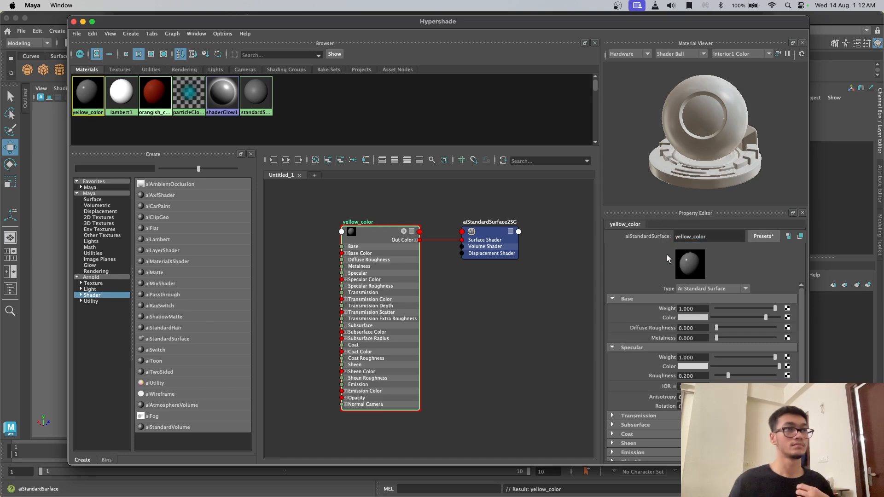
Step: Set yellow_color's base color to RGB 244, 194, 115, specular weight to 0.480 and roughness to 0.496, and close the Hypershade
click(695, 317)
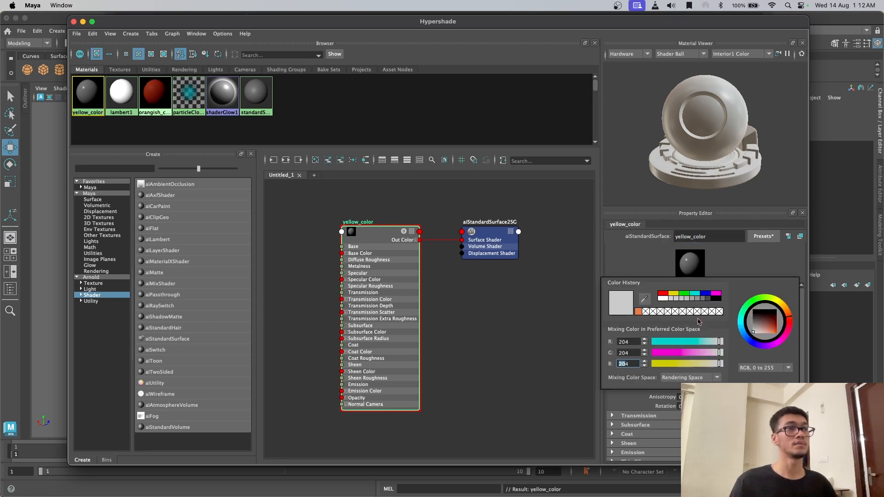
click(627, 342)
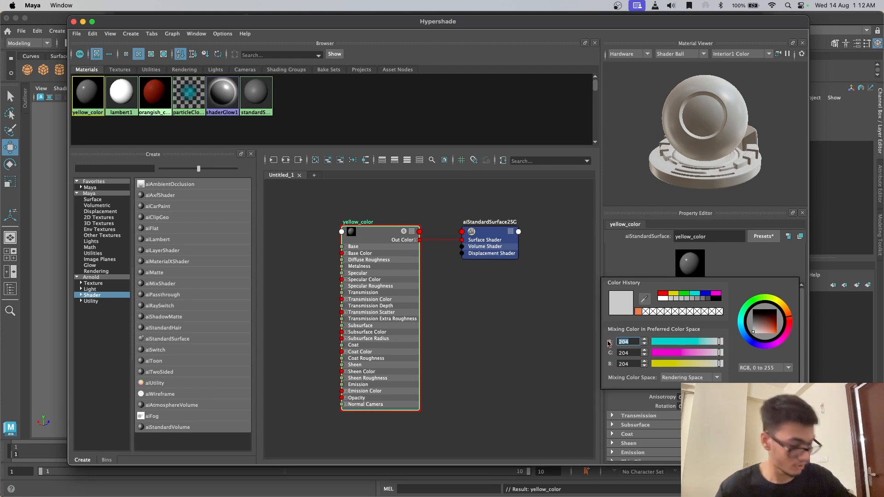
text(244)
click(630, 353)
double_click(630, 353)
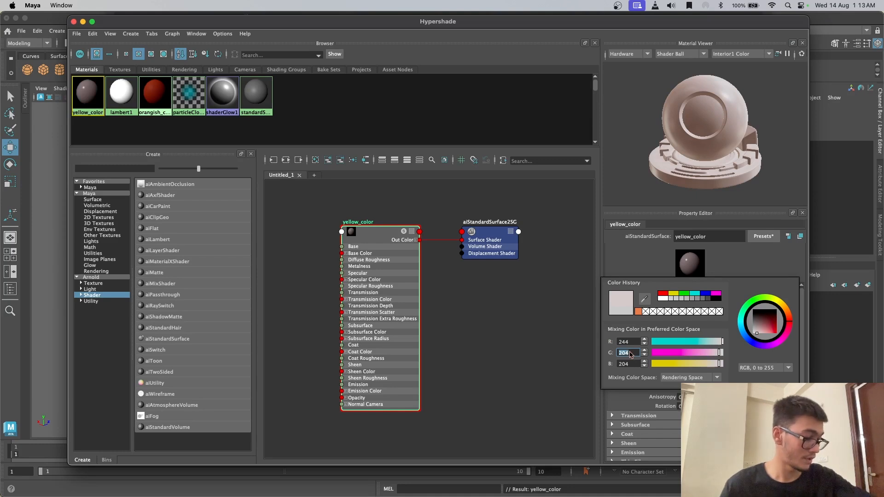
text(194)
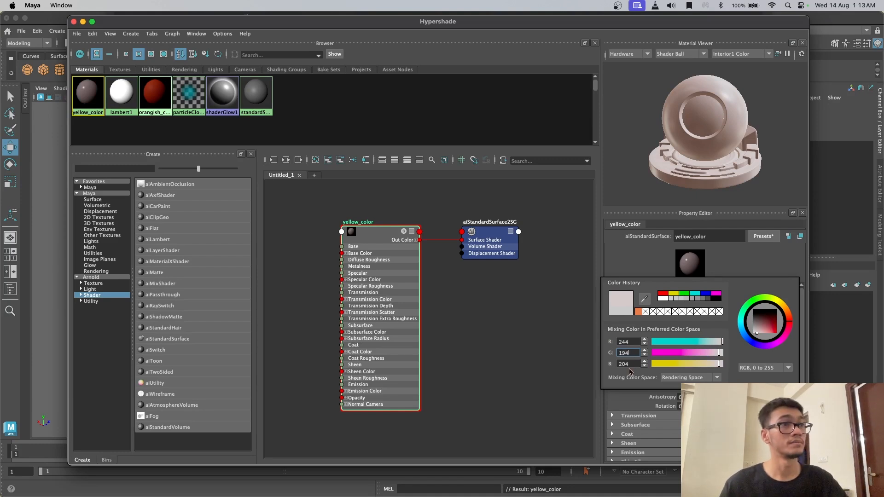
double_click(628, 365)
text(115)
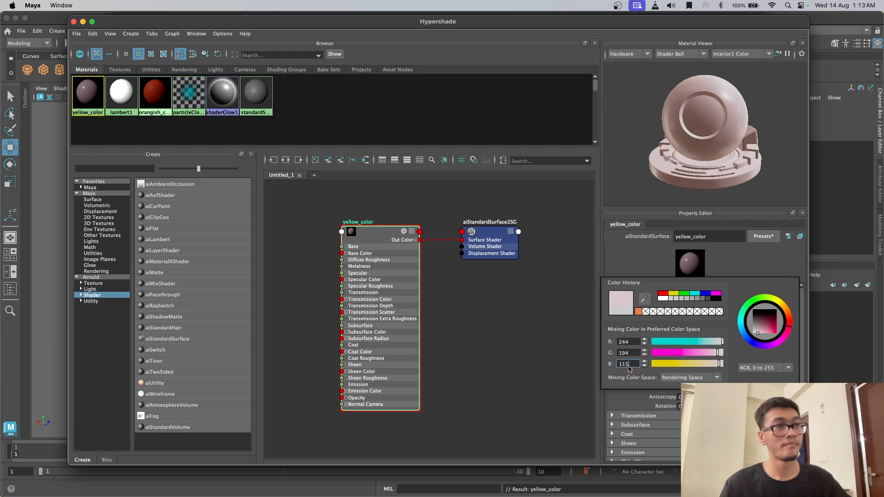
key(Return)
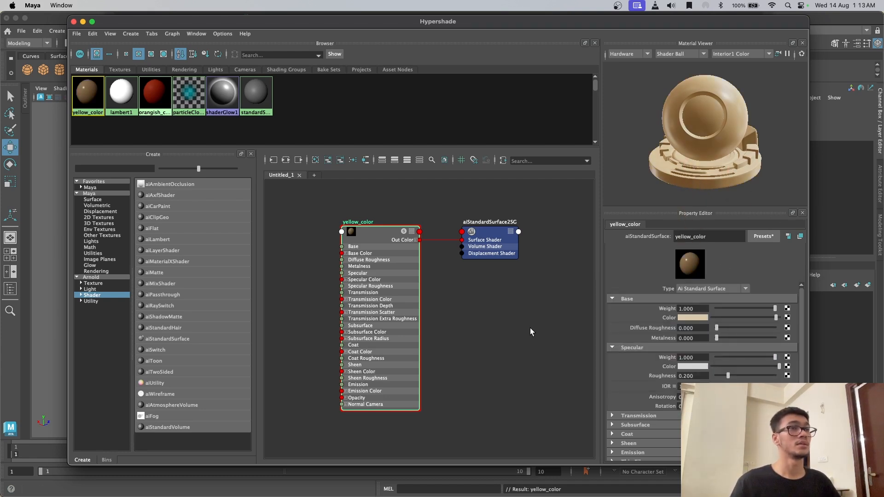
drag(731, 376, 742, 357)
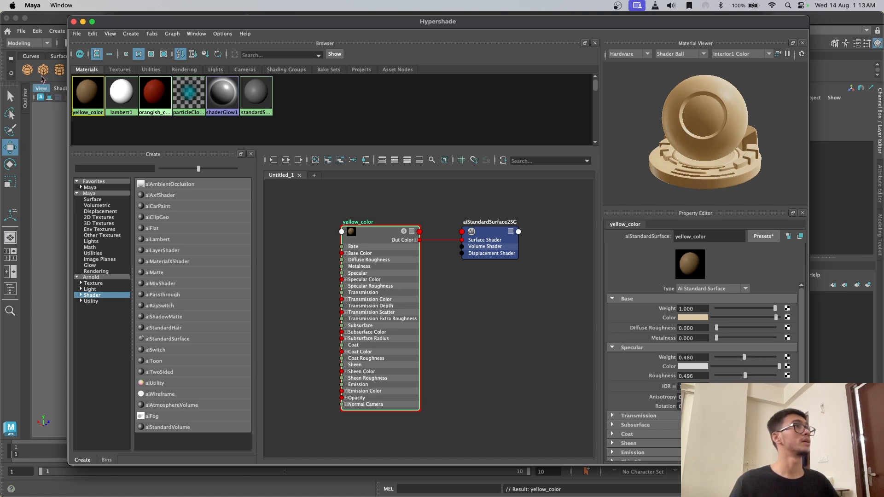
click(83, 21)
Step: Assign the existing yellow_color material to the stairs and deselect them
click(480, 222)
right_drag(480, 222, 560, 453)
click(629, 317)
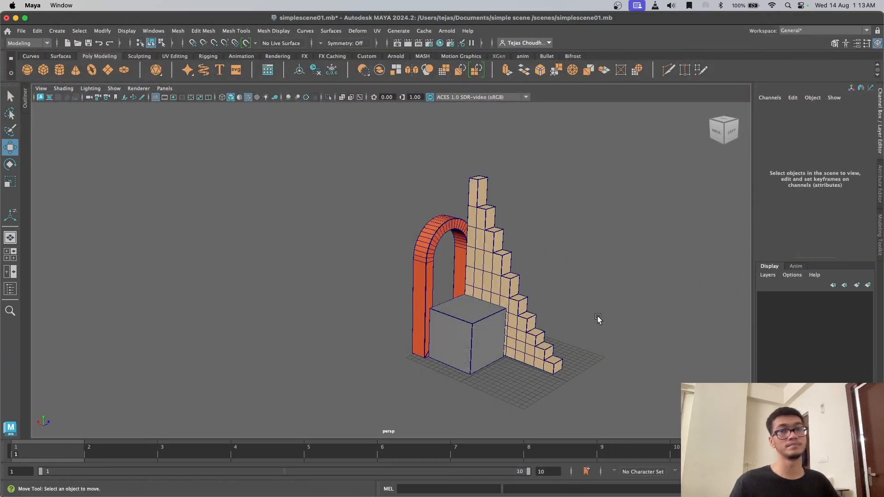
Step: Select the cube and create a new aiStandardSurface material named pink_color in the Hypershade
click(462, 328)
alt+drag(477, 340, 530, 353)
alt+middle_drag(531, 353, 533, 299)
alt+drag(534, 249, 588, 257)
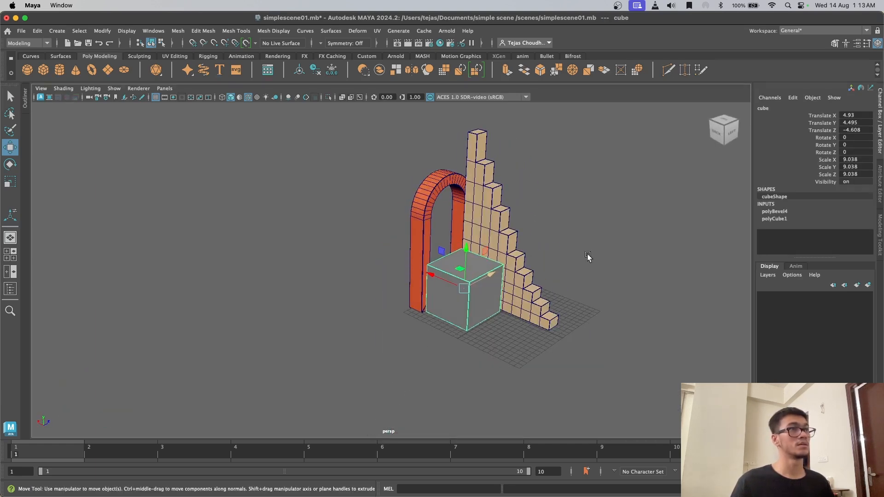
alt+middle_drag(509, 227, 450, 240)
scroll(510, 299, up, 4)
alt+drag(510, 299, 524, 315)
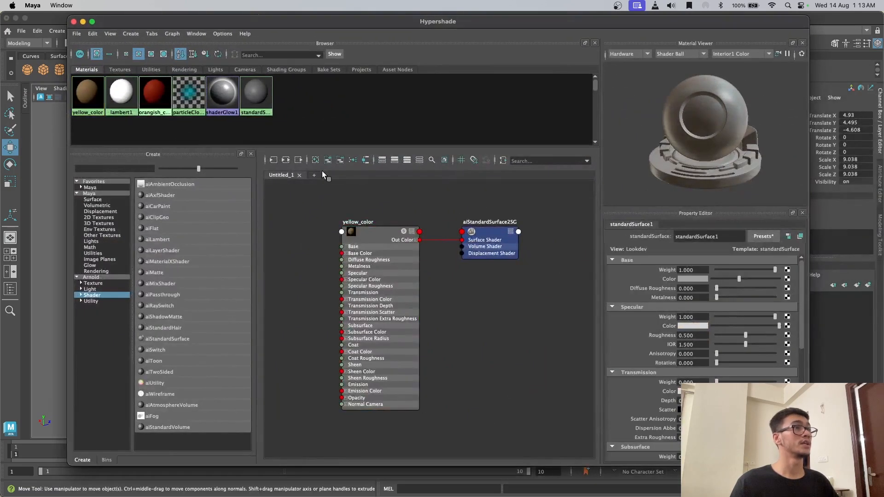
click(168, 340)
double_click(739, 237)
text(pink)
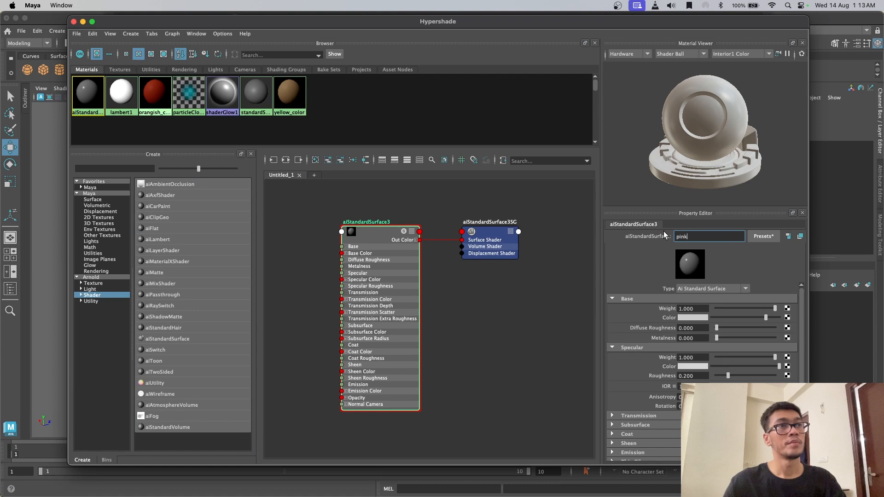
text( clolor)
key(Return)
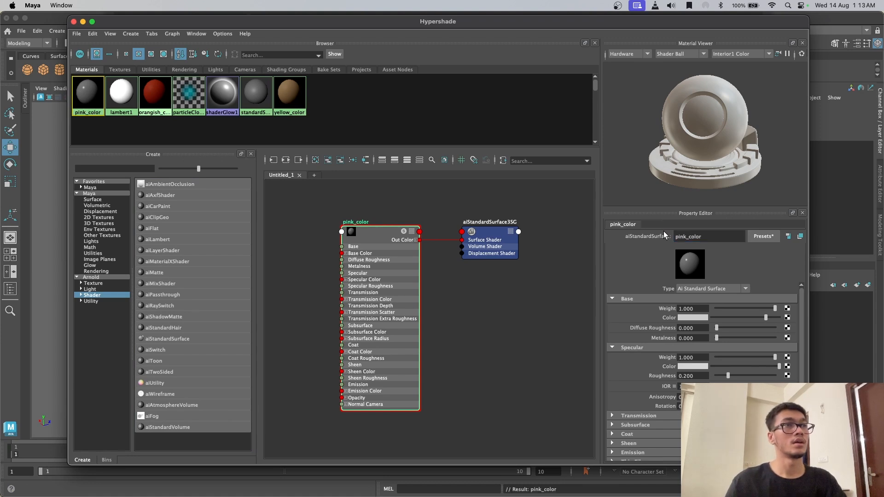
Step: Set pink_color's base color to RGB 221, 155, 198, specular weight to 0.440 and roughness to 0.496, and close the Hypershade
click(692, 317)
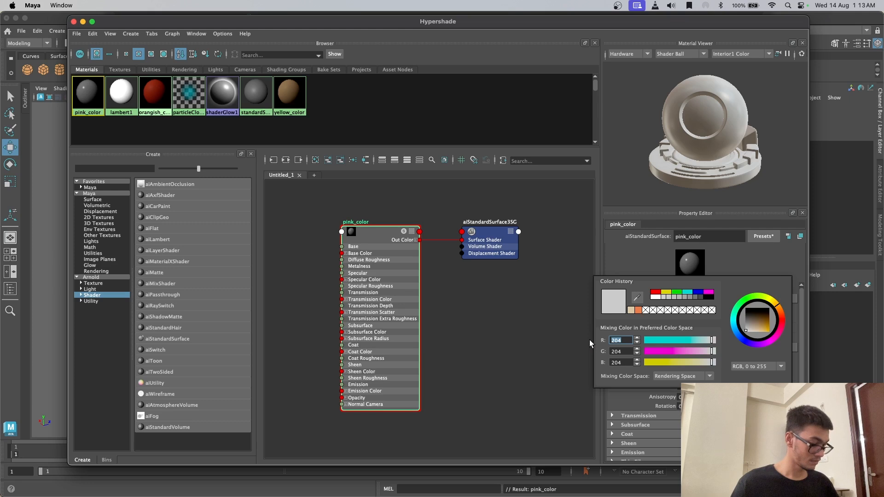
text(221)
click(614, 351)
text(155)
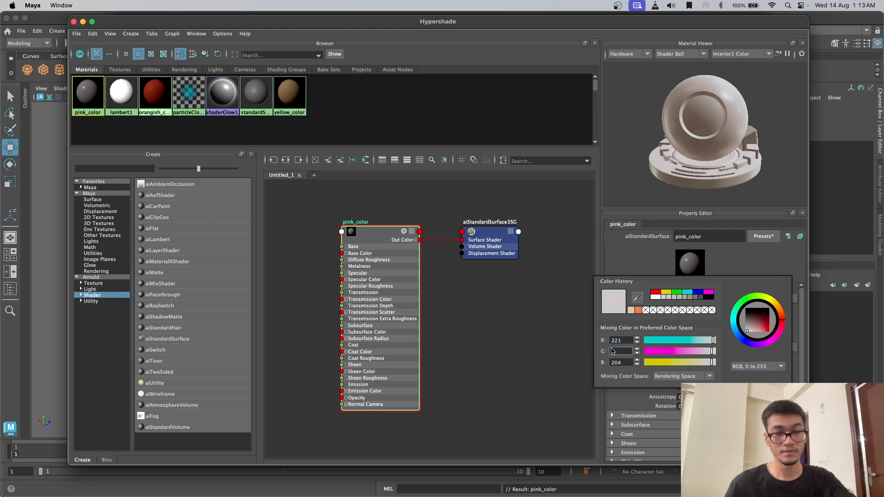
click(615, 362)
text(198)
key(Return)
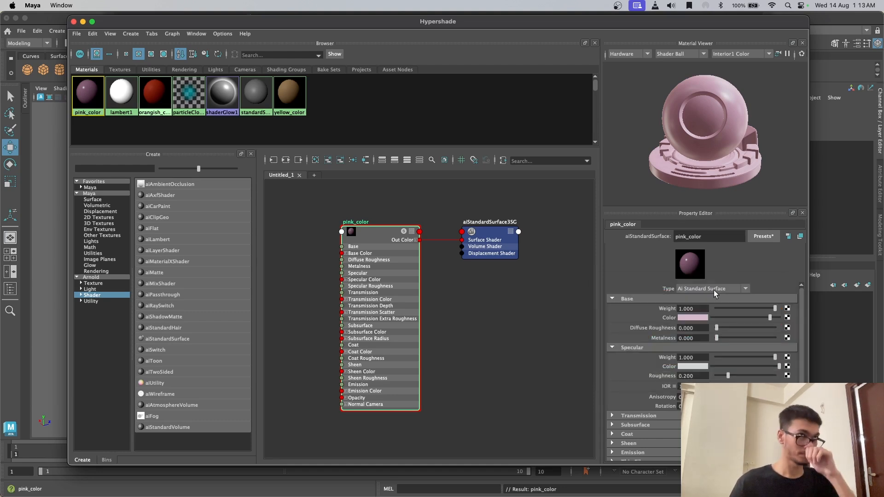
drag(734, 375, 742, 357)
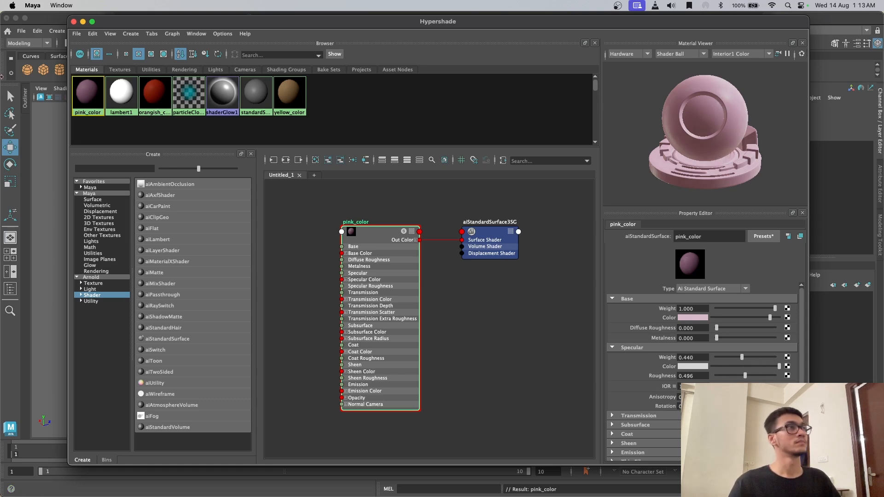
click(73, 22)
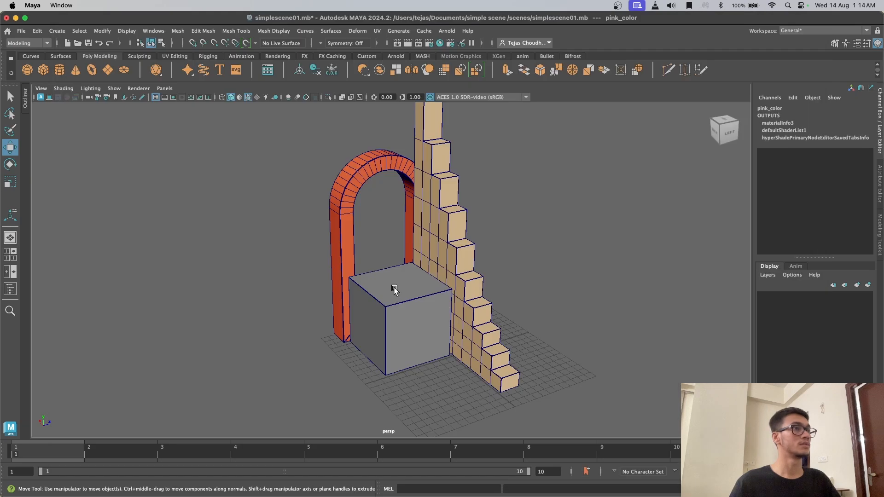
Step: Assign the existing pink_color material to the cube and deselect it
right_click(394, 290)
mouse_move(417, 468)
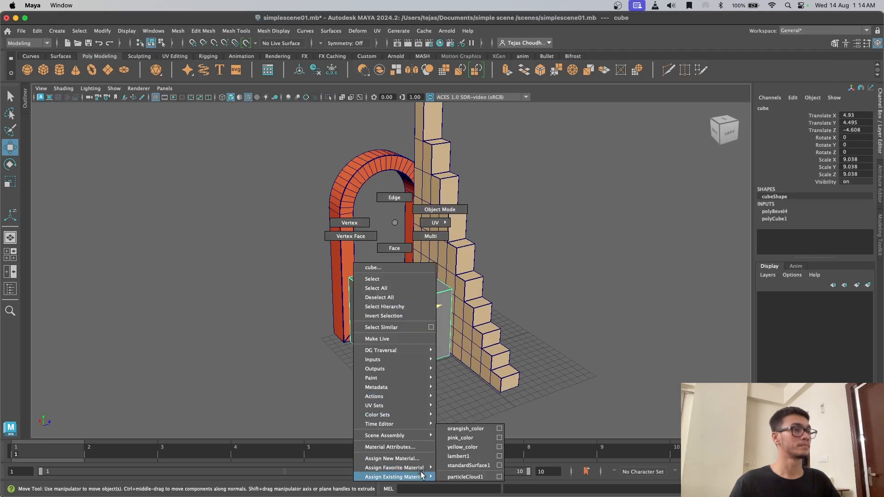
click(475, 438)
click(517, 306)
scroll(517, 302, down, 3)
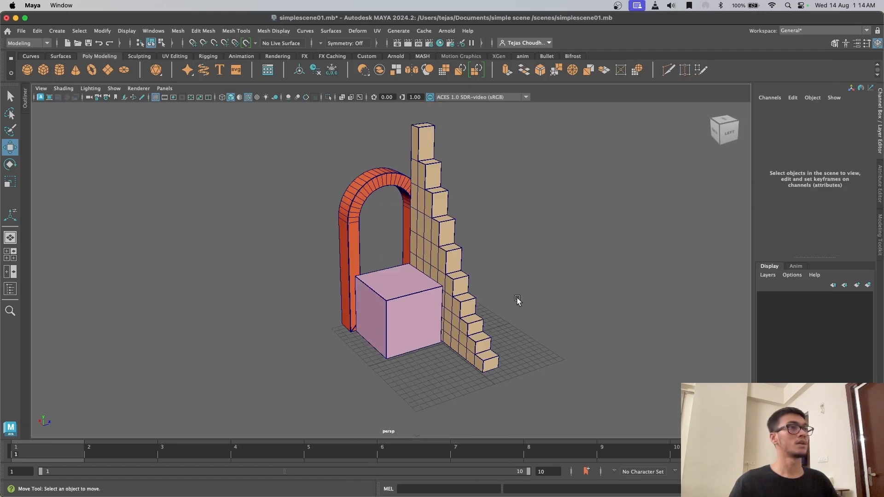
Step: Move the cube slightly along the Z axis to about Z -4.548, beside the stairs and doorframe
scroll(481, 297, up, 5)
click(454, 332)
alt+drag(454, 332, 431, 340)
alt+right_drag(431, 340, 480, 338)
alt+middle_drag(480, 339, 401, 236)
scroll(402, 236, up, 5)
alt+drag(402, 236, 357, 261)
key(f)
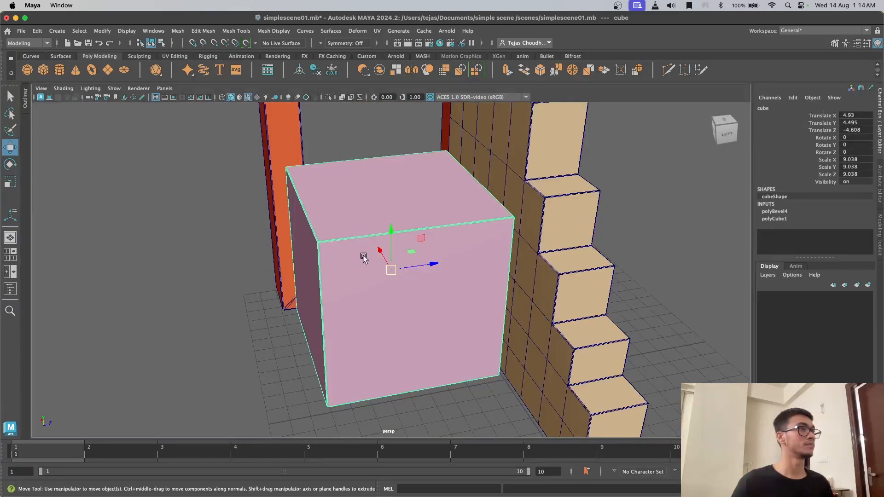
alt+drag(423, 272, 391, 251)
alt+right_drag(391, 252, 482, 258)
alt+drag(482, 258, 401, 271)
drag(358, 245, 437, 289)
alt+right_drag(436, 288, 414, 288)
alt+drag(437, 289, 468, 289)
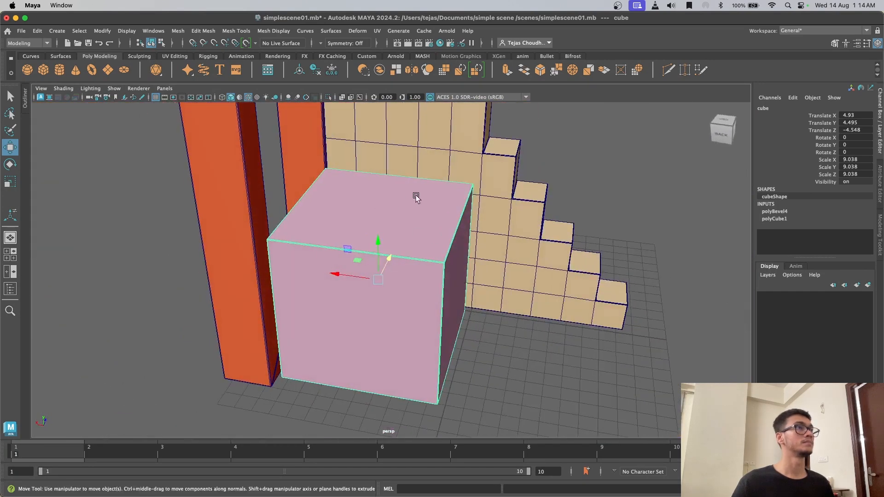
alt+right_drag(415, 197, 386, 191)
alt+drag(386, 191, 397, 221)
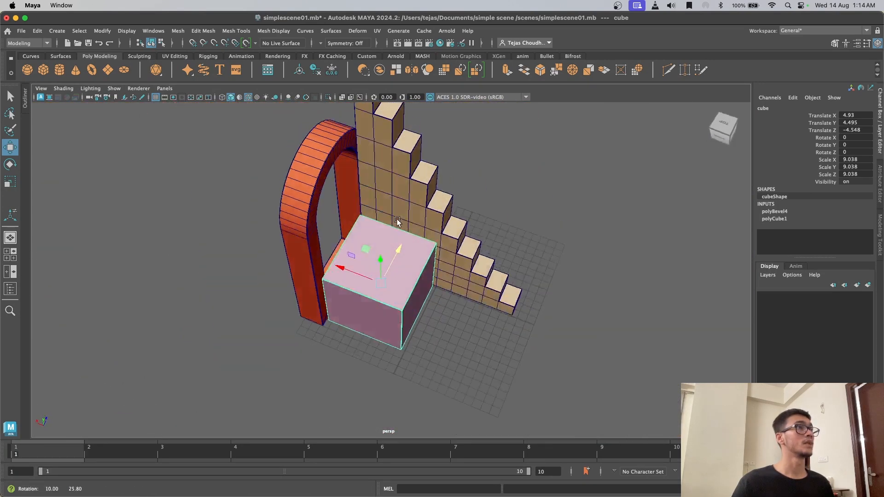
Step: Turn on screen-space ambient occlusion in the viewport to shade the contact areas between the models
click(288, 98)
alt+drag(543, 263, 493, 230)
alt+right_drag(426, 244, 458, 248)
alt+drag(458, 308, 434, 261)
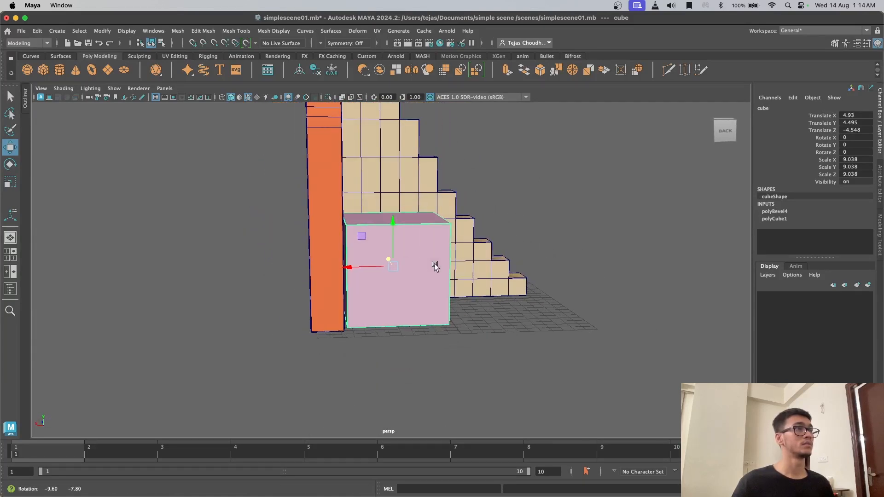
Step: Move the doorframe slightly along the X axis toward the cube and deselect it
click(310, 218)
drag(279, 190, 283, 192)
click(499, 130)
alt+drag(499, 130, 438, 219)
alt+drag(475, 279, 455, 282)
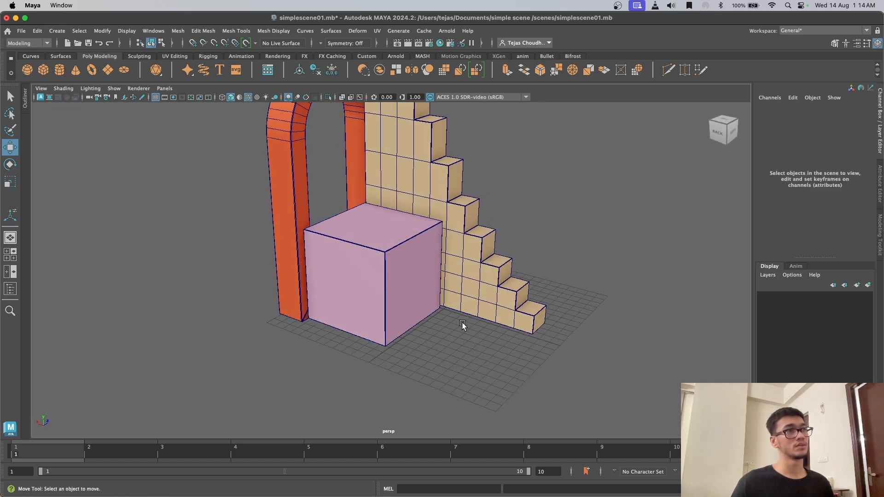
Step: Examine how the cube's edges meet the stairs and the doorframe from several angles
alt+right_drag(403, 212, 386, 188)
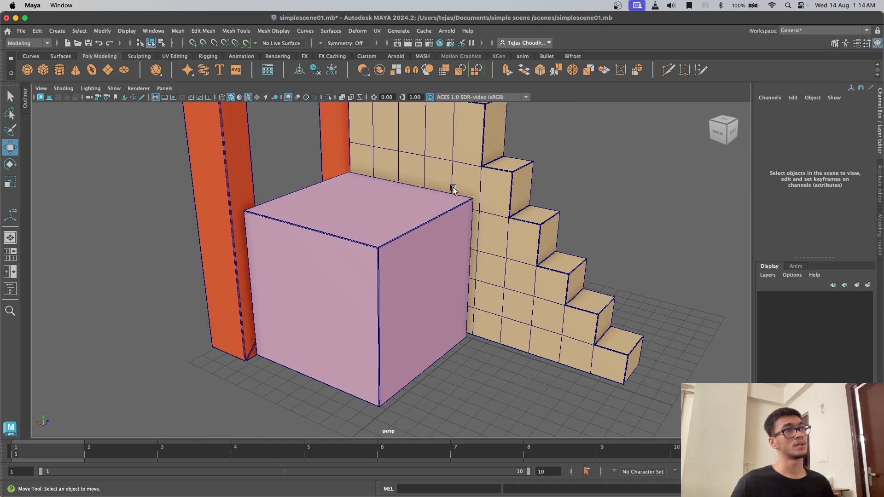
alt+drag(447, 215, 418, 220)
alt+right_drag(418, 220, 427, 222)
alt+drag(426, 222, 446, 228)
alt+drag(471, 193, 465, 194)
scroll(465, 195, down, 2)
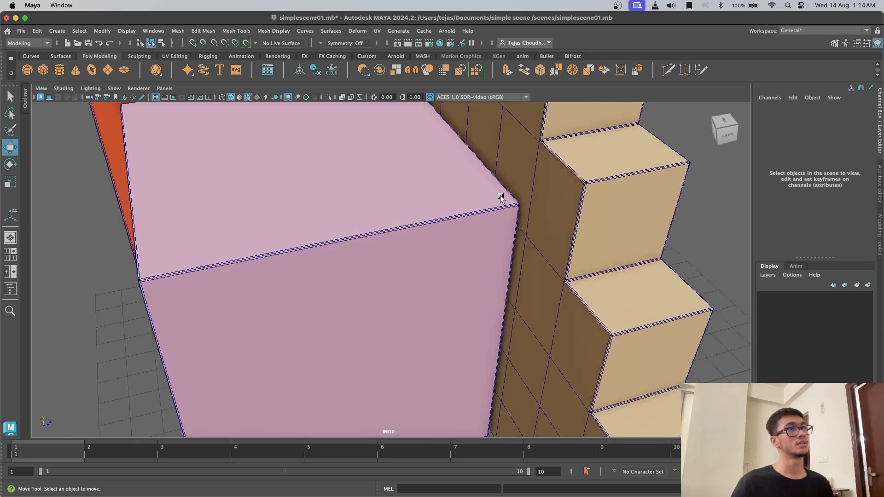
scroll(501, 197, down, 2)
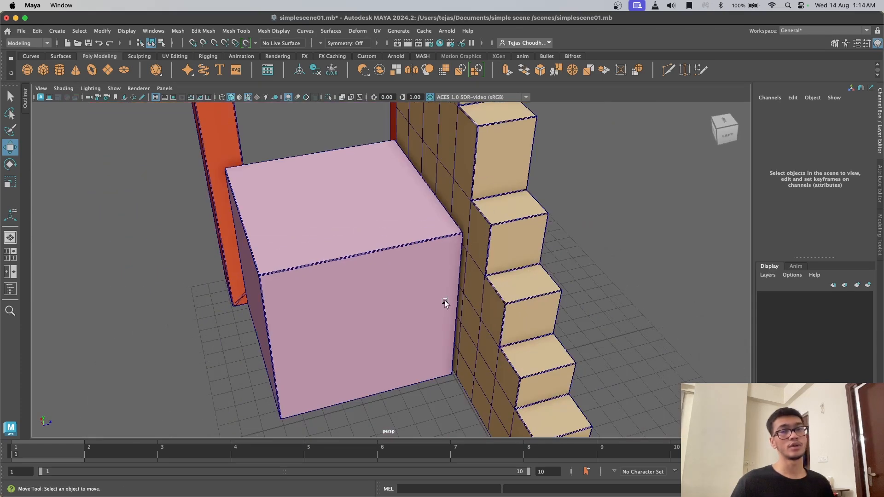
alt+drag(445, 302, 477, 260)
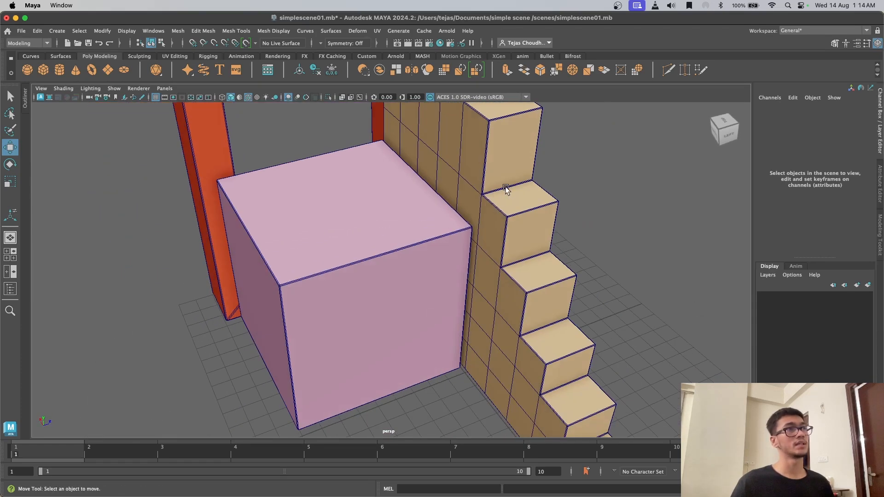
alt+drag(486, 192, 372, 190)
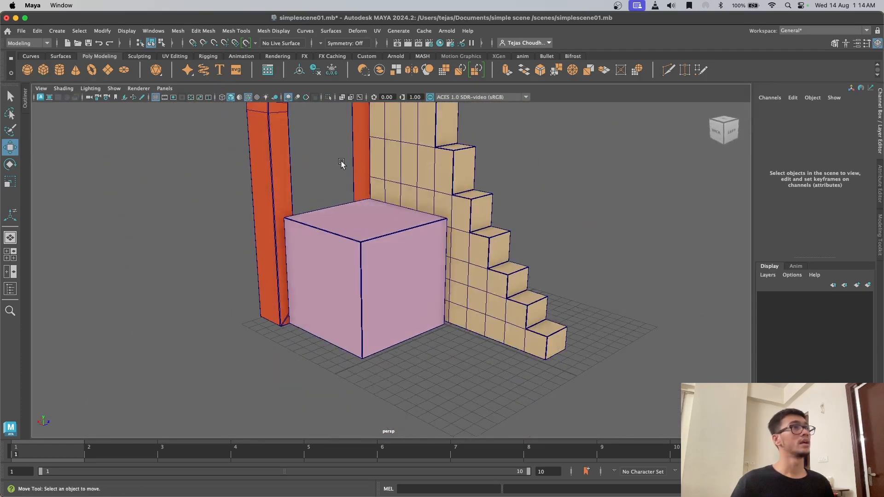
Step: Turn on multisample anti-aliasing in the viewport and select the cube
click(306, 97)
alt+drag(442, 250, 355, 228)
click(355, 228)
alt+drag(387, 282, 413, 306)
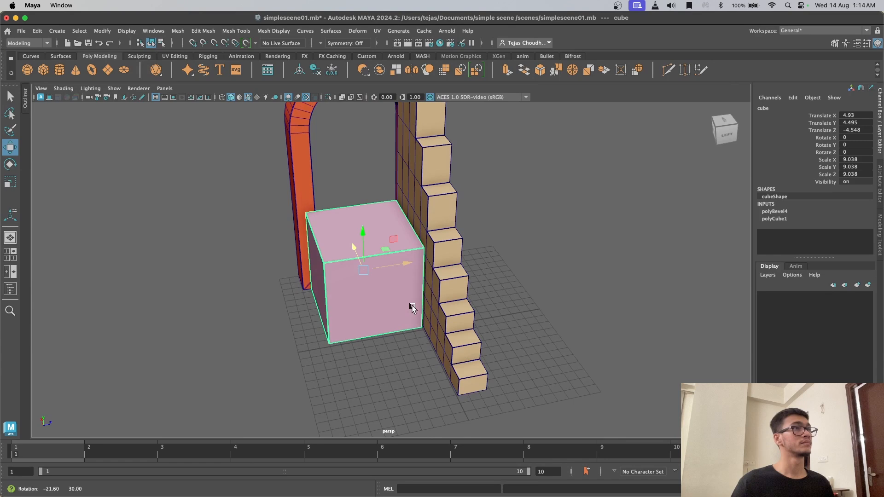
Step: Create a polygon plane as the floor and scale it uniformly to about 129.772
click(108, 70)
scroll(207, 189, down, 5)
key(r)
drag(408, 297, 715, 239)
click(652, 162)
scroll(490, 284, up, 5)
alt+drag(452, 334, 478, 328)
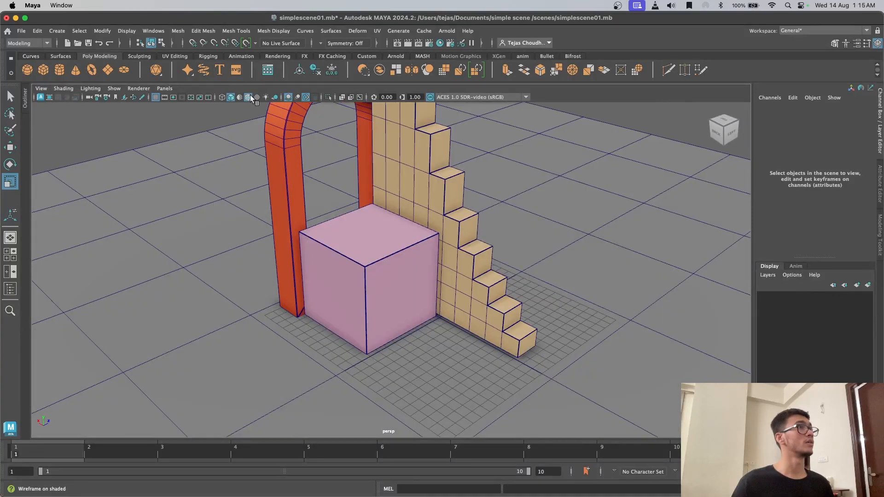
Step: Turn off the wireframe overlay on shaded models and check how their bases meet the floor plane
click(248, 96)
mouse_move(454, 251)
alt+mouse_down()
mouse_move(489, 278)
mouse_move(498, 267)
alt+mouse_up()
click(470, 372)
alt+drag(469, 371, 458, 349)
scroll(458, 350, up, 3)
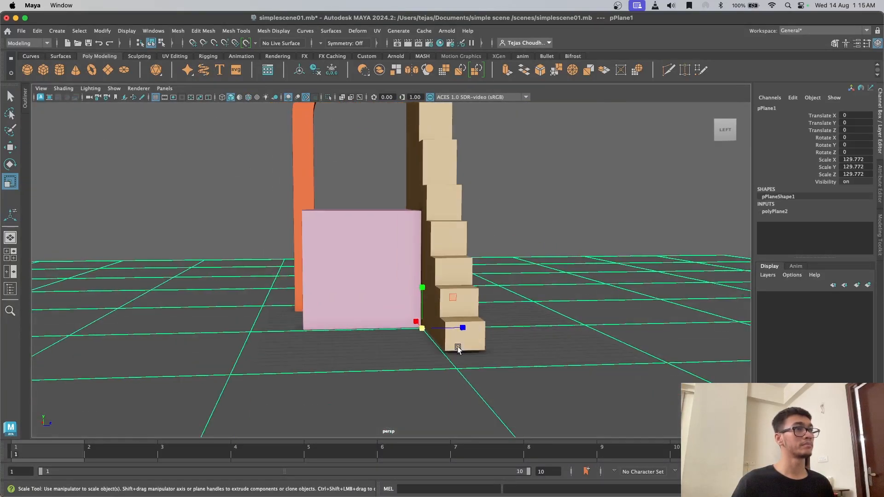
click(562, 187)
alt+drag(460, 315, 457, 363)
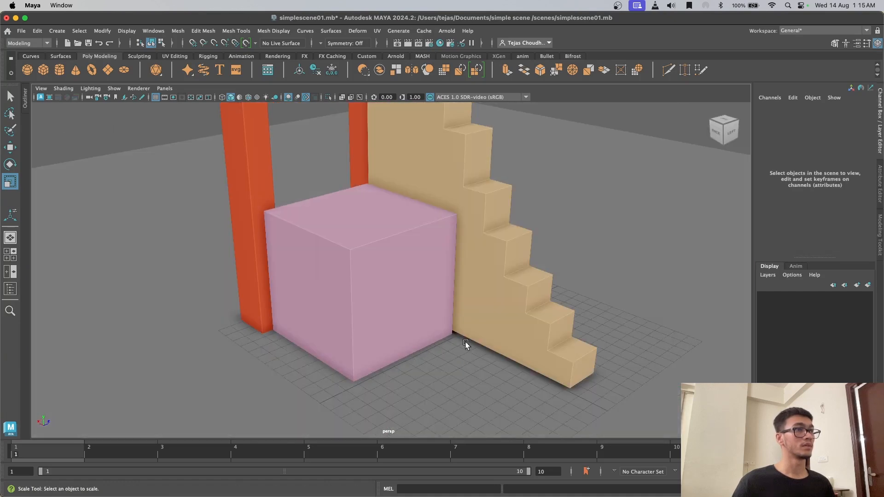
scroll(465, 346, down, 3)
alt+drag(513, 340, 544, 328)
alt+drag(458, 335, 454, 305)
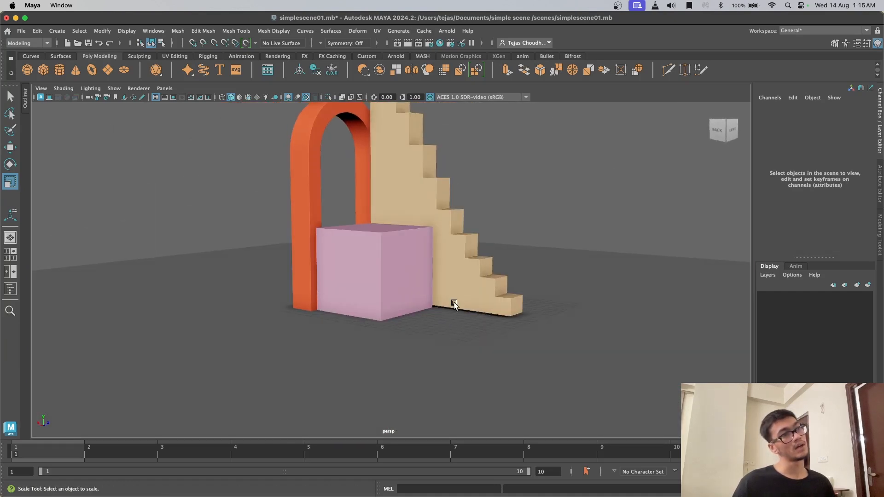
Step: Move the stairs vertically to about Y 9.504, closer to the floor plane, and deselect them
scroll(475, 324, up, 4)
click(460, 263)
key(w)
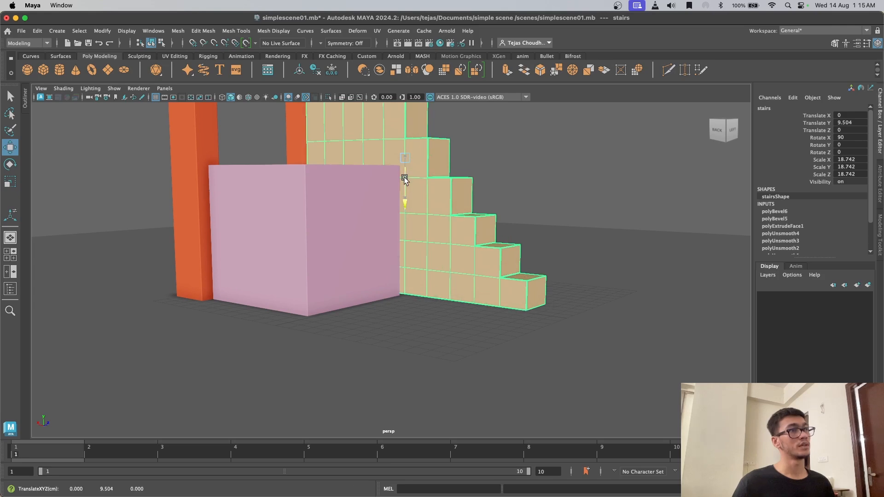
click(552, 339)
alt+drag(542, 339, 523, 341)
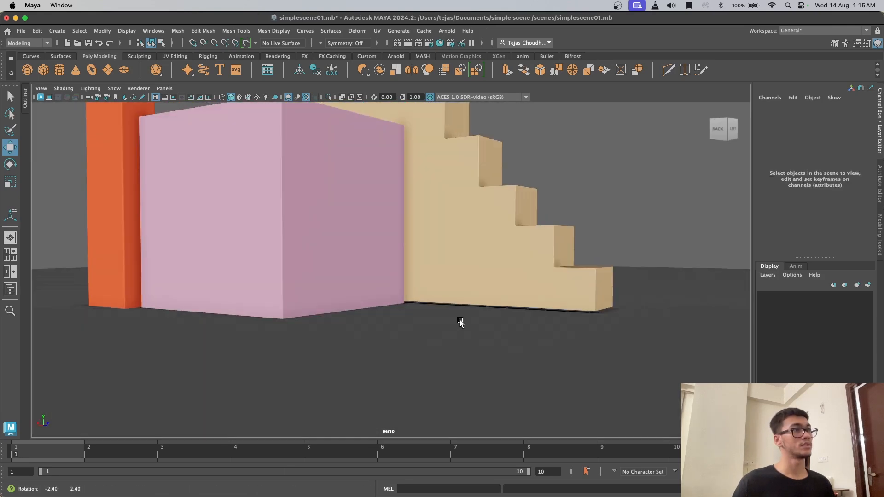
alt+drag(460, 322, 127, 261)
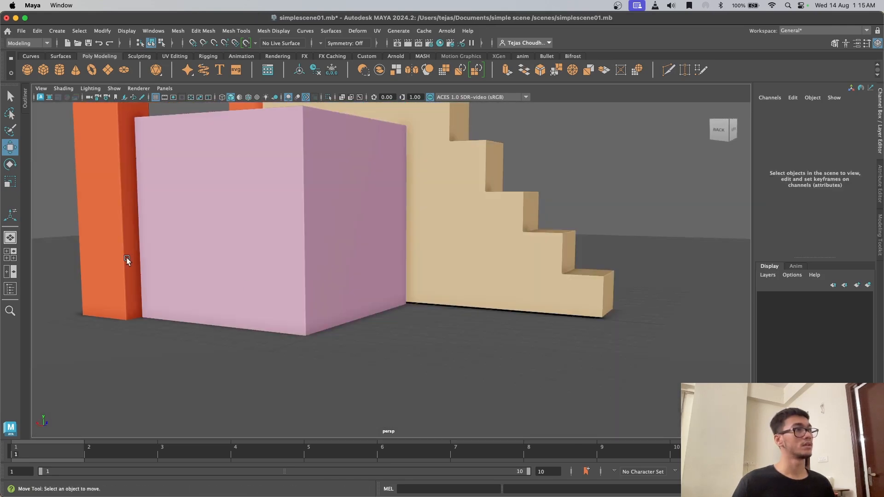
Step: Nudge the doorframe slightly to seat it against the floor, at about X 10.943, Y 11.696
click(114, 254)
key(f)
drag(287, 134, 284, 134)
click(367, 233)
alt+drag(470, 316, 426, 327)
scroll(442, 269, up, 5)
Step: Lower the stairs in small moves to about Y 9.363 so their base meets the floor plane
click(416, 208)
drag(402, 152, 401, 153)
click(583, 160)
scroll(560, 316, down, 5)
alt+drag(560, 316, 527, 320)
scroll(506, 313, up, 5)
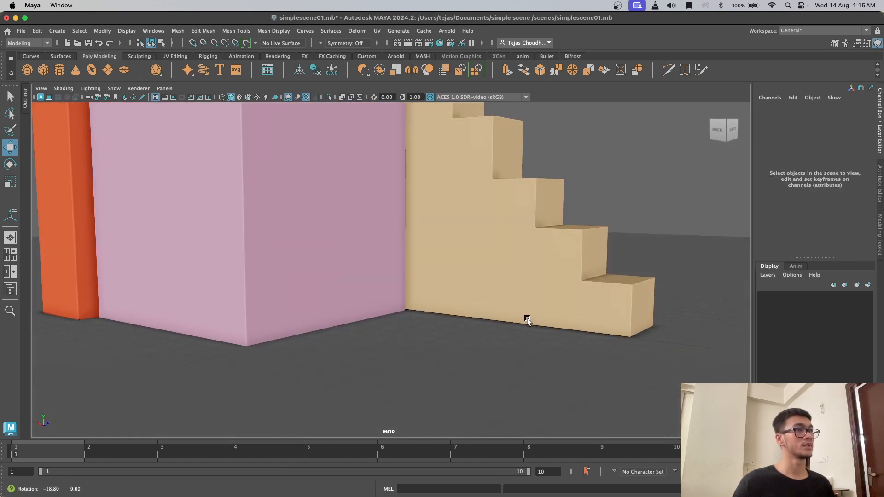
click(517, 286)
alt+drag(518, 285, 501, 260)
scroll(502, 260, down, 5)
drag(396, 233, 400, 233)
click(514, 207)
scroll(538, 280, down, 5)
Step: Select the doorframe and the stairs in turn and examine where they meet the cube
alt+drag(539, 280, 400, 239)
click(330, 223)
click(400, 239)
click(350, 240)
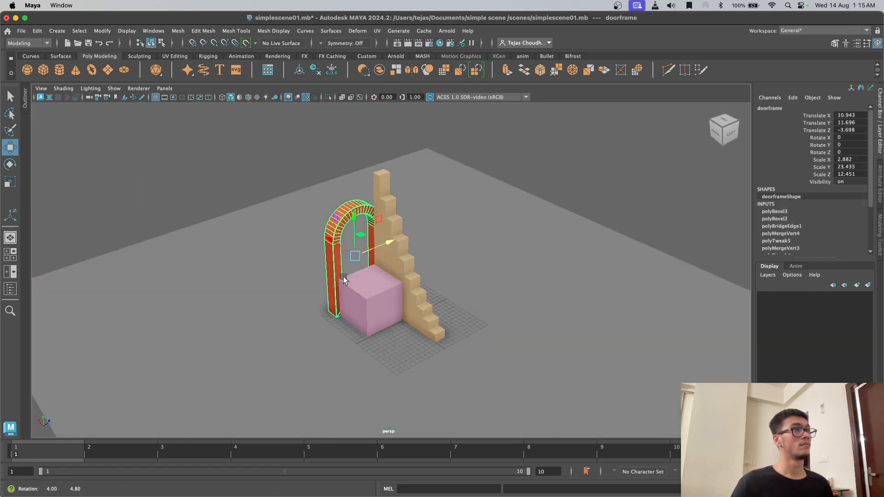
click(396, 271)
scroll(397, 276, up, 5)
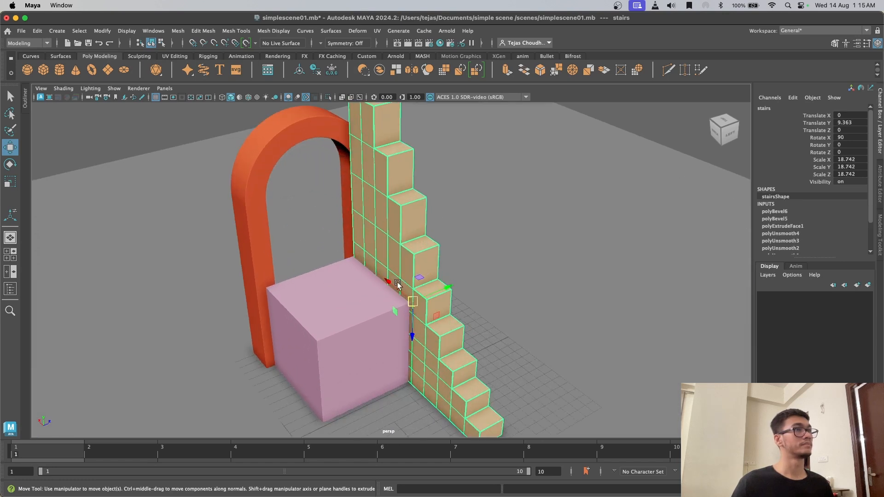
drag(433, 290, 450, 286)
click(381, 363)
alt+drag(381, 364, 381, 316)
Step: Examine the whole arrangement of doorframe, cube and stairs from floor level and from above
click(487, 224)
scroll(456, 268, down, 3)
alt+drag(456, 268, 431, 282)
scroll(430, 282, up, 3)
alt+drag(431, 282, 474, 291)
click(561, 183)
scroll(488, 251, down, 4)
mouse_move(485, 253)
alt+mouse_down()
mouse_move(445, 262)
mouse_move(478, 256)
alt+mouse_up()
alt+middle_drag(477, 256, 447, 293)
scroll(447, 292, down, 2)
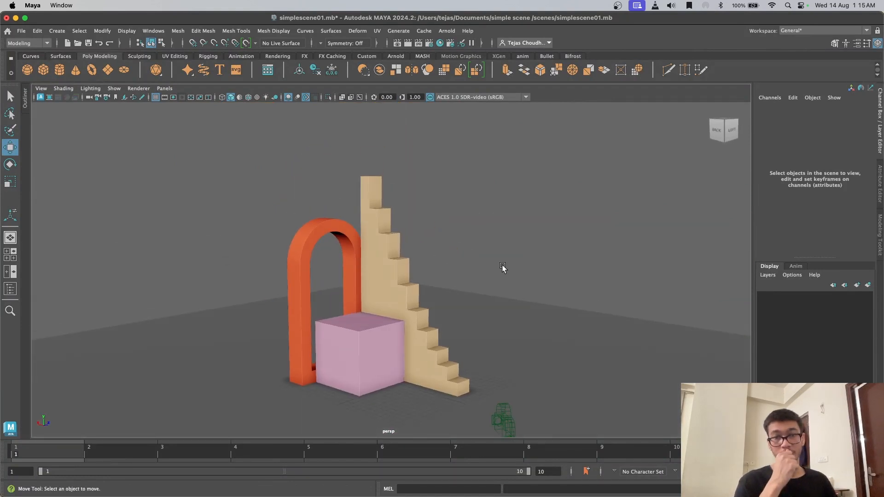
mouse_move(503, 268)
alt+mouse_down()
mouse_move(511, 290)
mouse_move(515, 269)
alt+mouse_up()
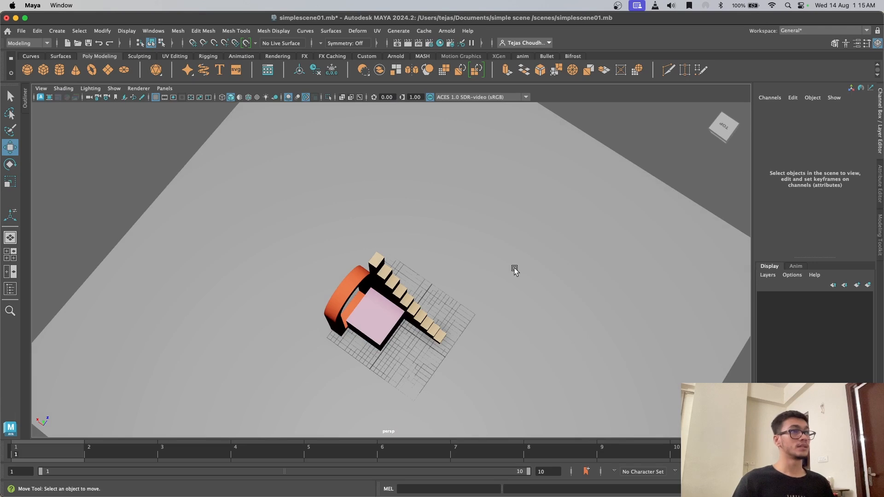
Step: Rotate the floor plane about the Y axis to about 52.918 degrees and deselect it
click(489, 241)
scroll(479, 277, down, 4)
alt+drag(474, 303, 471, 264)
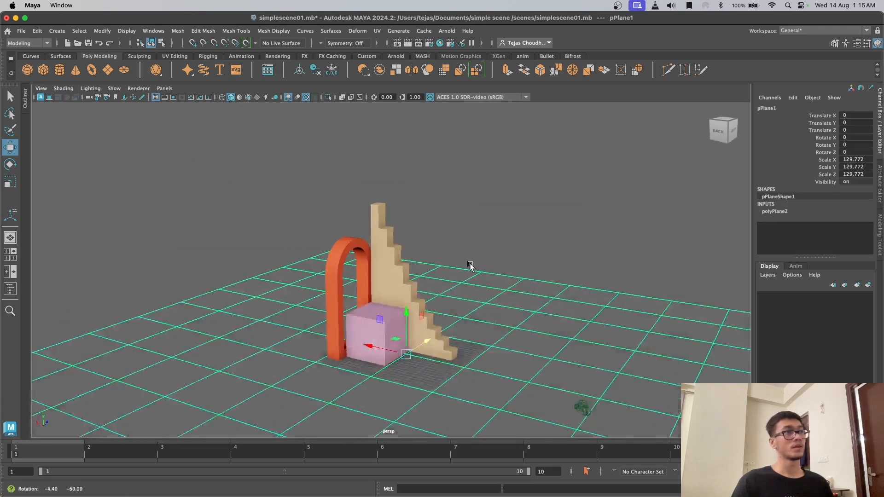
alt+drag(540, 316, 427, 311)
key(e)
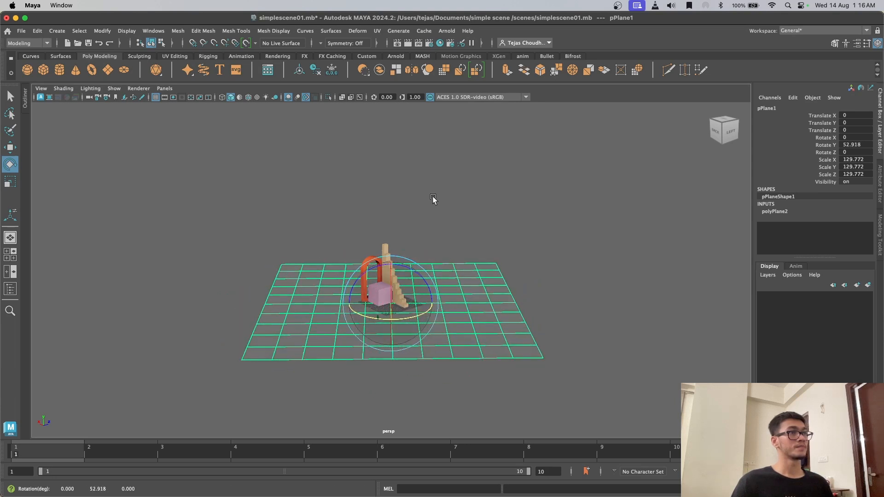
click(426, 257)
scroll(381, 250, up, 3)
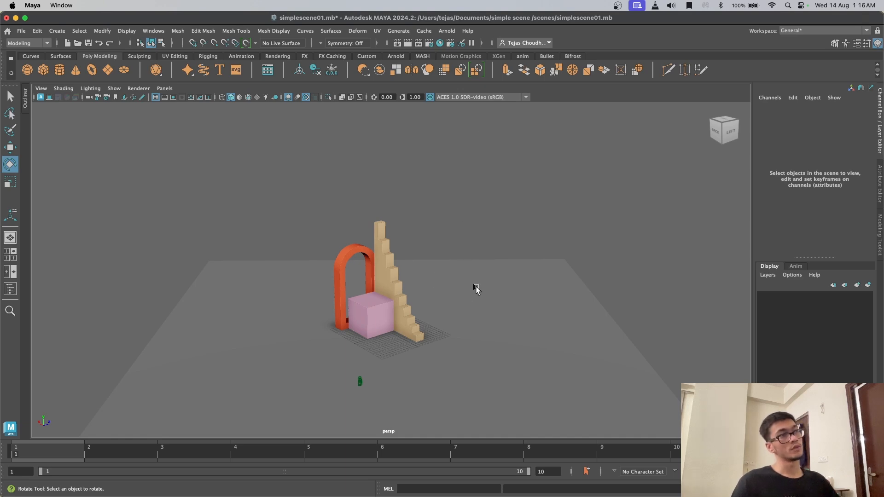
Step: Set the floor plane's subdivisions width and subdivisions height to 1 in its polyPlane2 inputs
click(472, 259)
alt+drag(467, 258, 615, 271)
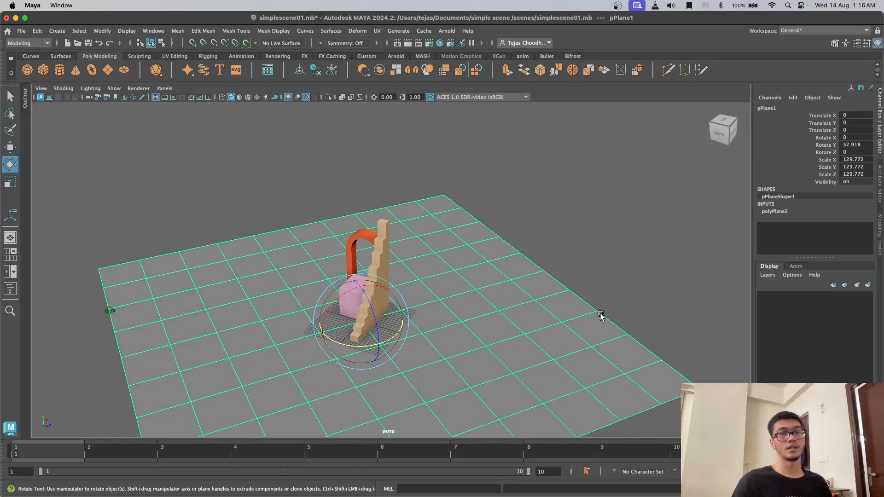
alt+drag(601, 316, 606, 326)
alt+drag(676, 260, 502, 282)
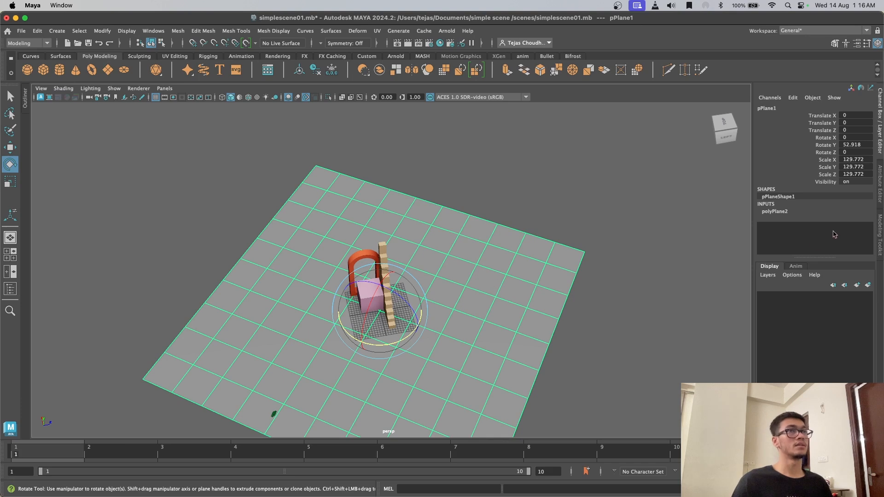
double_click(777, 212)
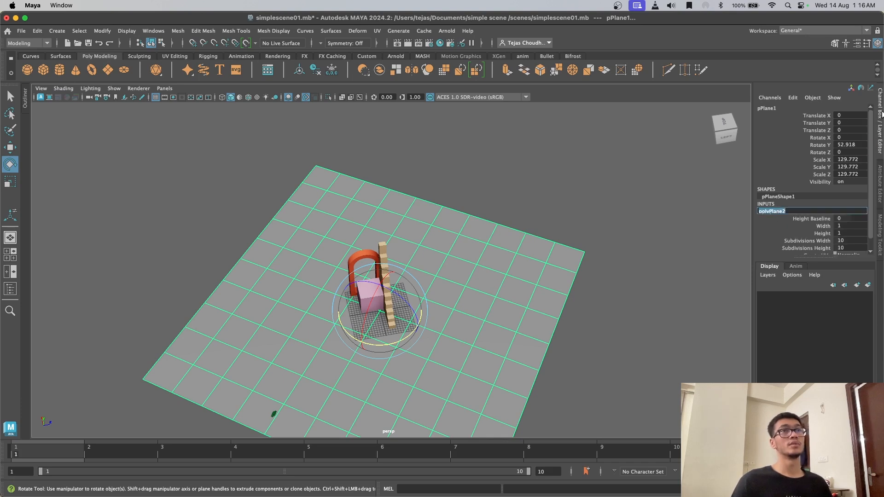
click(703, 238)
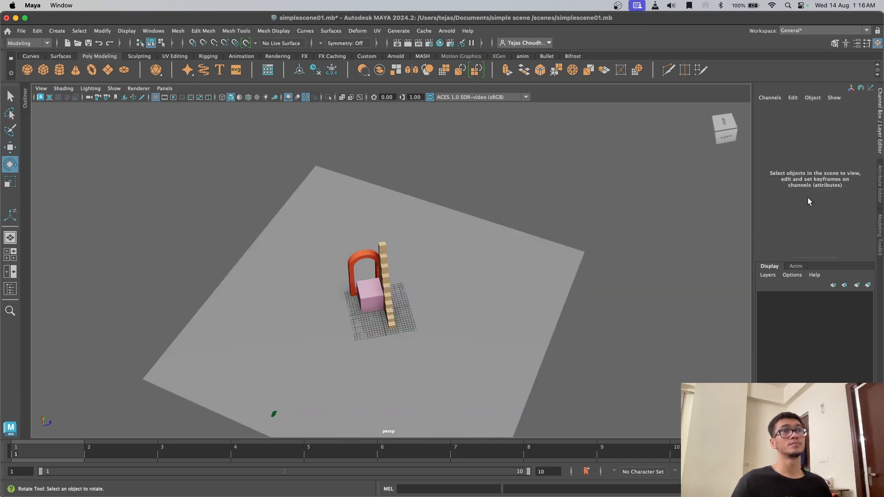
click(531, 284)
scroll(773, 216, down, 2)
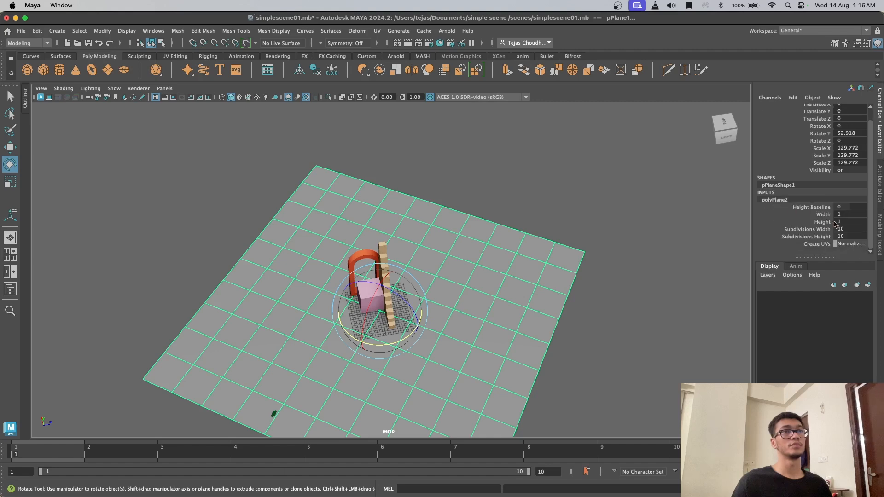
ctrl+drag(843, 229, 834, 236)
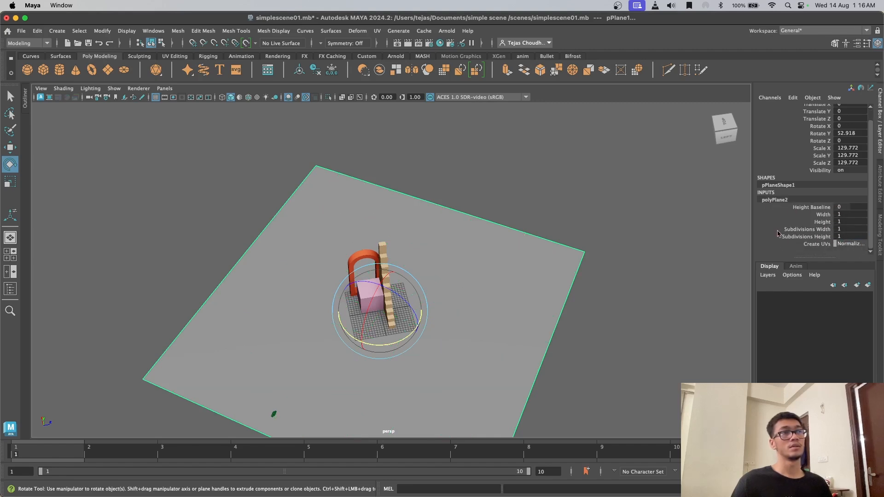
Step: Extrude the floor plane's edge behind the models upward by about 85.351 to form a backdrop wall
scroll(530, 322, down, 3)
alt+drag(567, 328, 446, 251)
click(461, 331)
click(449, 327)
alt+drag(437, 311, 437, 247)
right_drag(466, 223, 465, 198)
click(468, 306)
alt+drag(468, 306, 498, 297)
key(w)
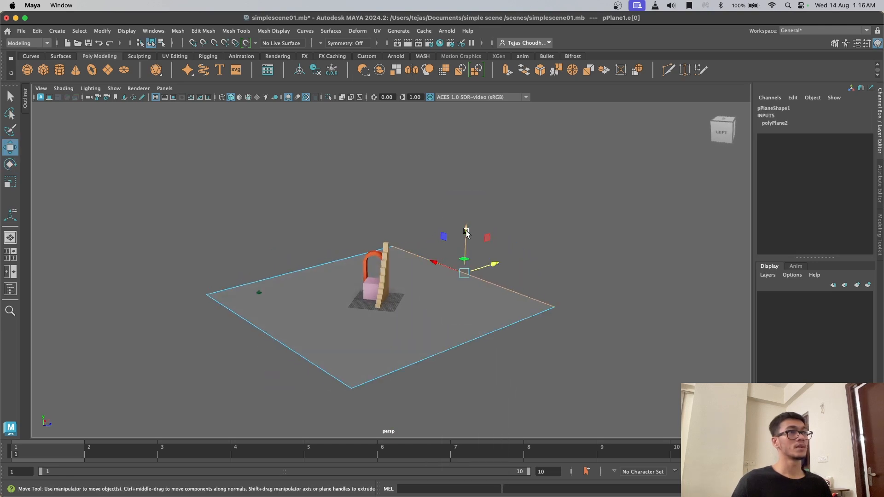
shift+right_drag(488, 286, 489, 312)
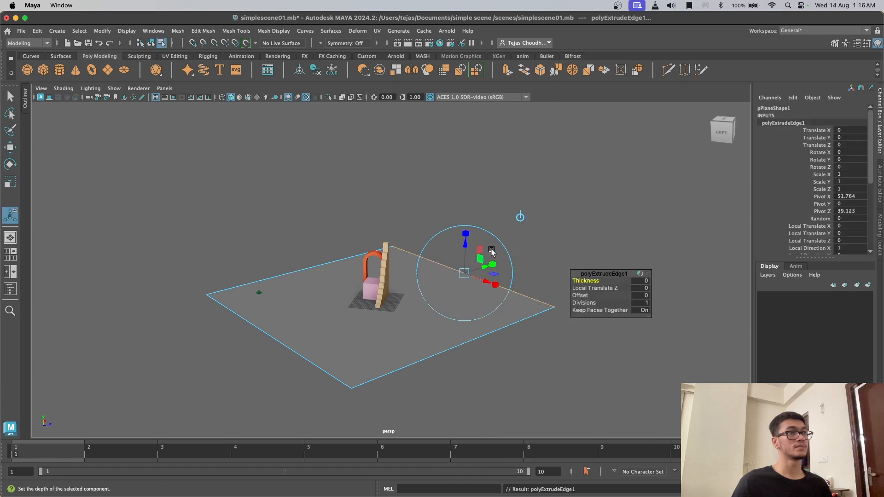
drag(466, 247, 460, 90)
alt+drag(442, 276, 488, 331)
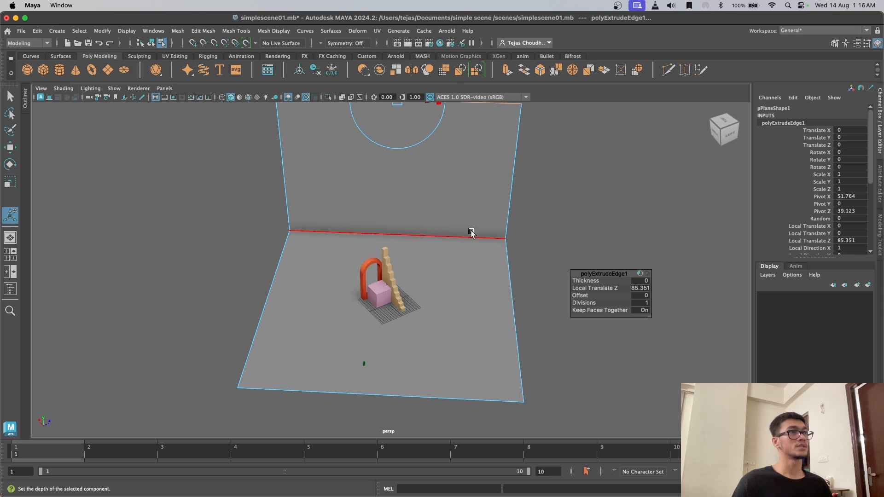
Step: Bevel the edge between the floor and backdrop wall with fraction 0.24 and 14 segments, then return to object mode and deselect
click(443, 236)
alt+drag(464, 272, 445, 248)
shift+right_drag(444, 248, 476, 249)
alt+drag(504, 298, 484, 292)
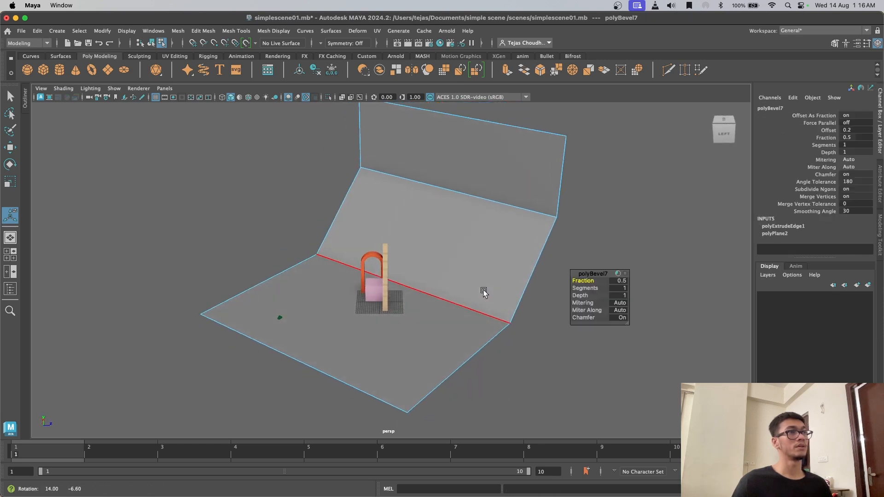
drag(586, 280, 612, 289)
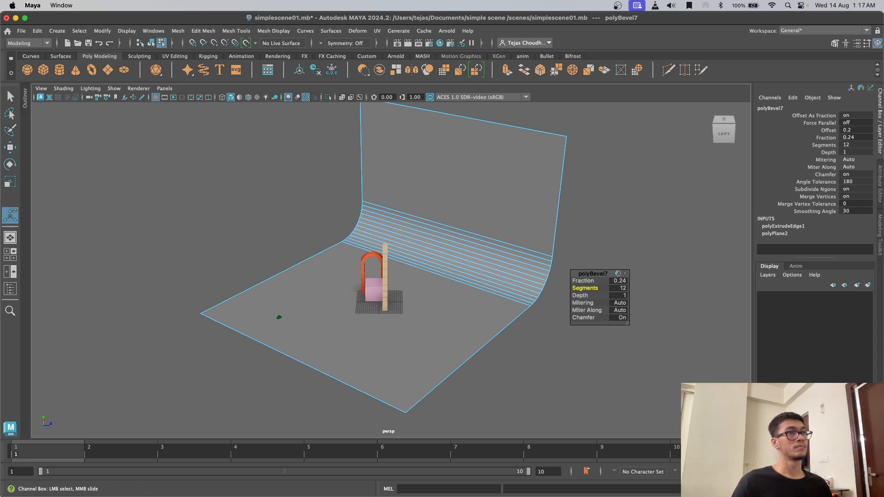
click(626, 289)
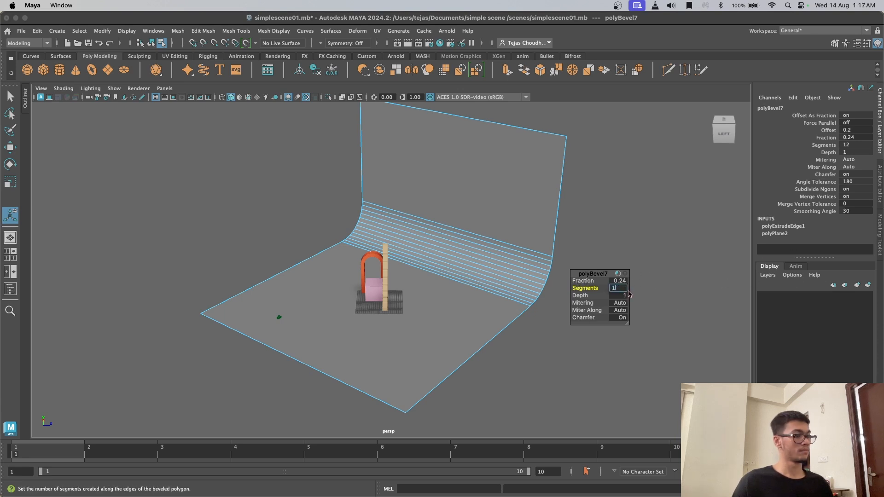
key(Return)
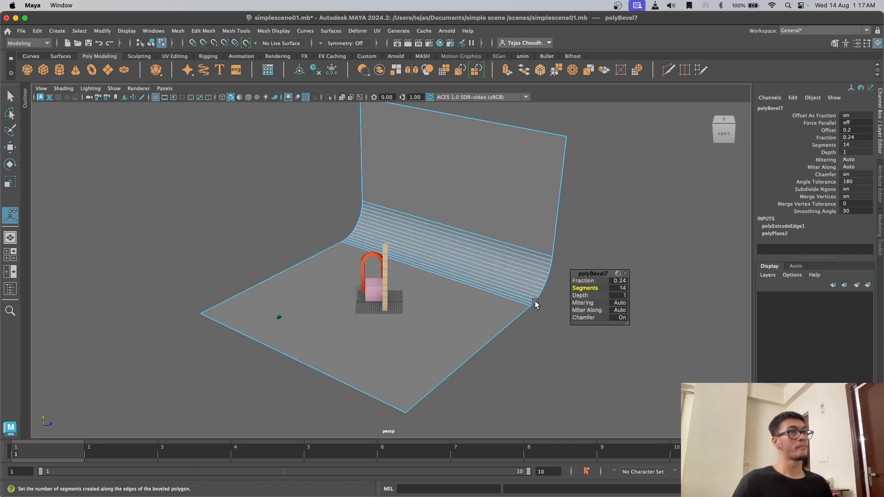
right_drag(495, 223, 526, 211)
click(521, 323)
alt+drag(521, 325, 223, 242)
alt+drag(369, 328, 438, 292)
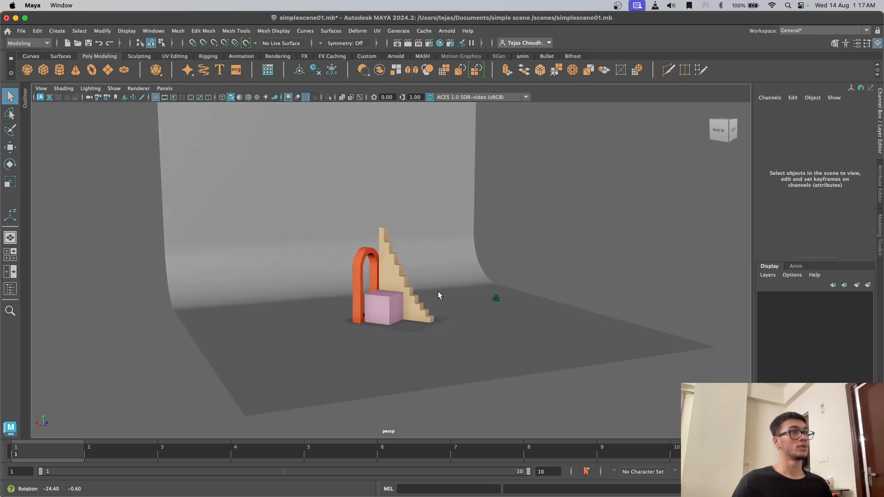
Step: Look through rendercam and move it closer to the models, to about X -42.727, Y 19.256, Z -40.552, rotated about -4.8 in X and -129.6 in Y
click(495, 299)
click(451, 235)
alt+drag(590, 98, 485, 239)
alt+drag(402, 276, 494, 299)
click(493, 297)
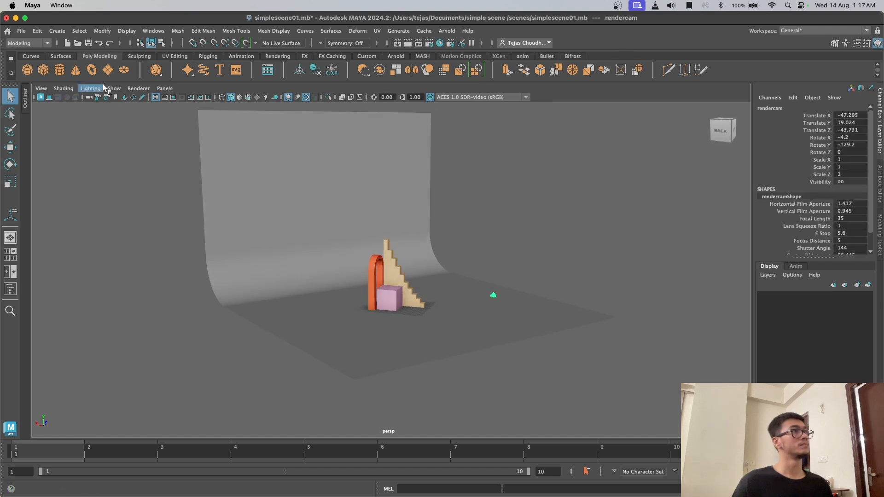
click(164, 88)
click(194, 115)
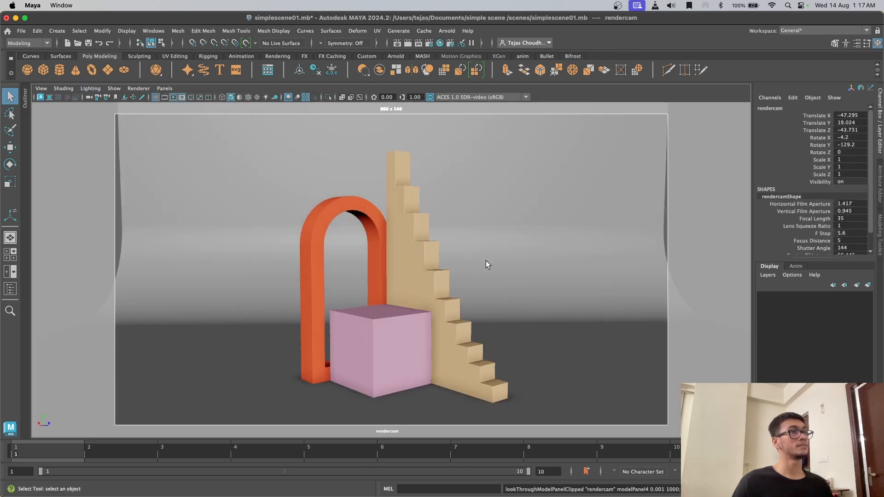
alt+right_drag(480, 242, 481, 264)
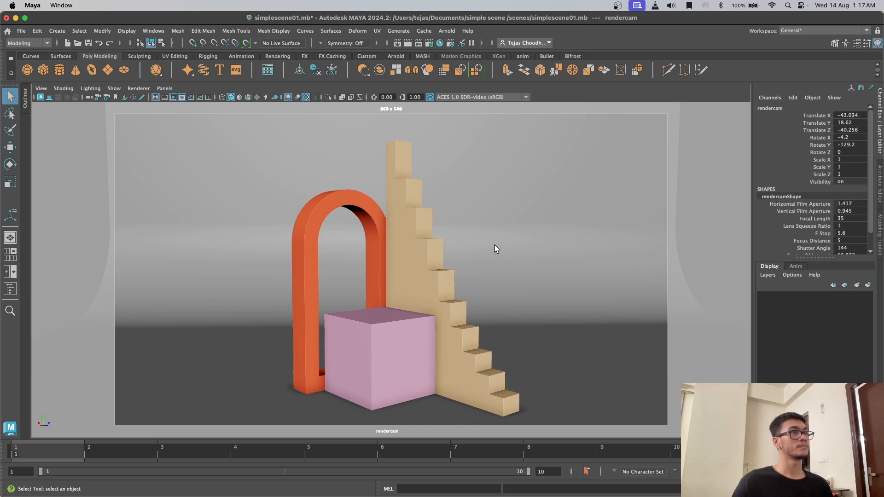
alt+drag(476, 305, 528, 292)
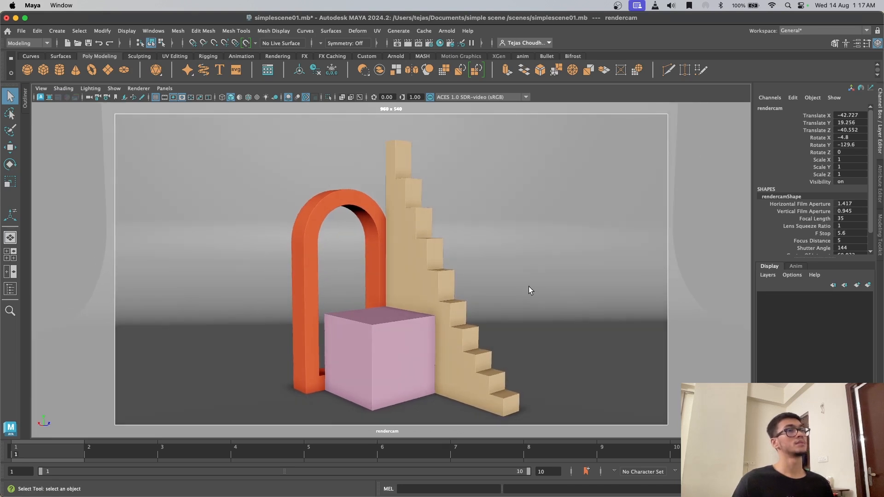
Step: Return to the perspective view and select the curved floor and backdrop plane
key(space)
drag(494, 218, 495, 192)
click(535, 267)
alt+drag(499, 329, 482, 249)
alt+drag(479, 201, 488, 282)
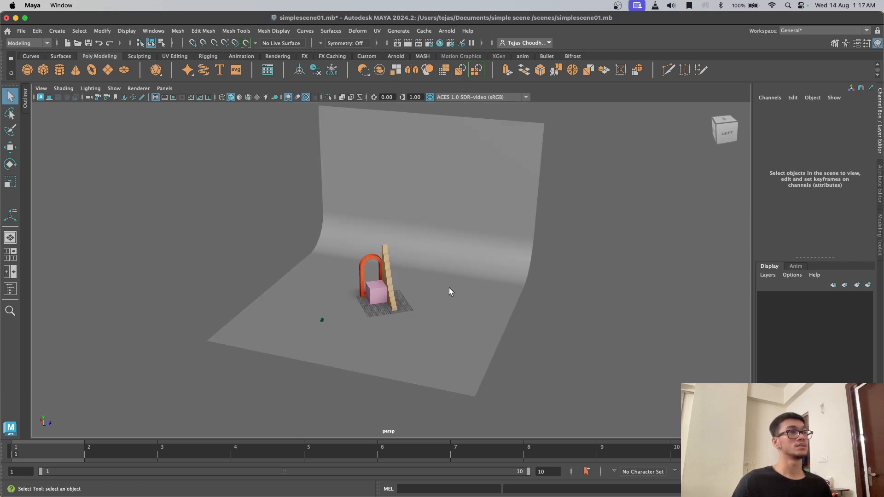
click(465, 279)
alt+drag(471, 286, 468, 254)
click(502, 349)
click(468, 254)
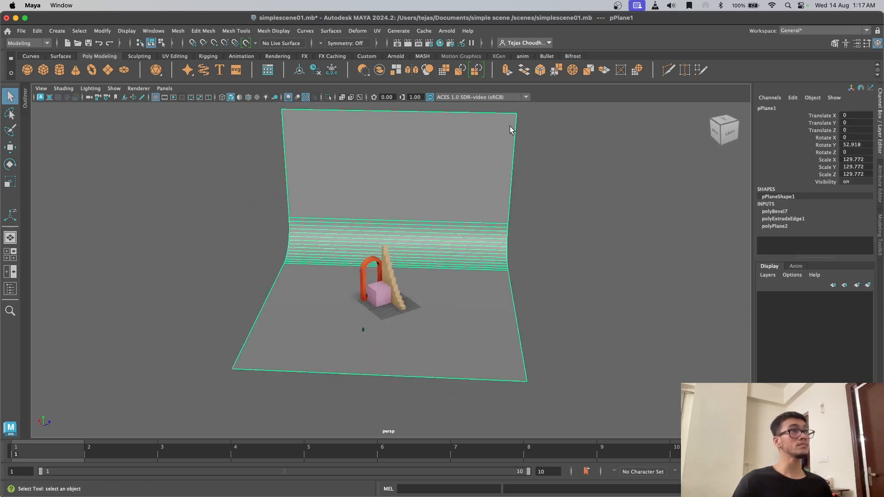
Step: Create a new aiStandardSurface material in a cleared Hypershade graph and name it floor
click(440, 43)
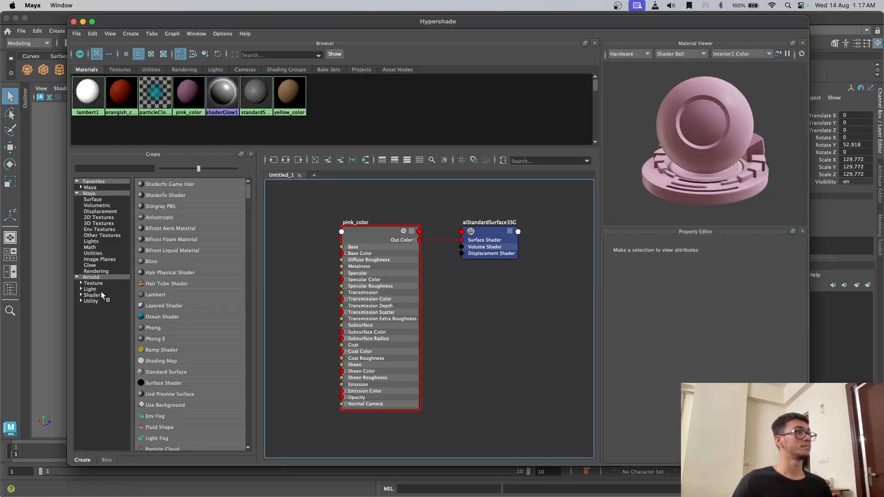
click(100, 293)
click(74, 22)
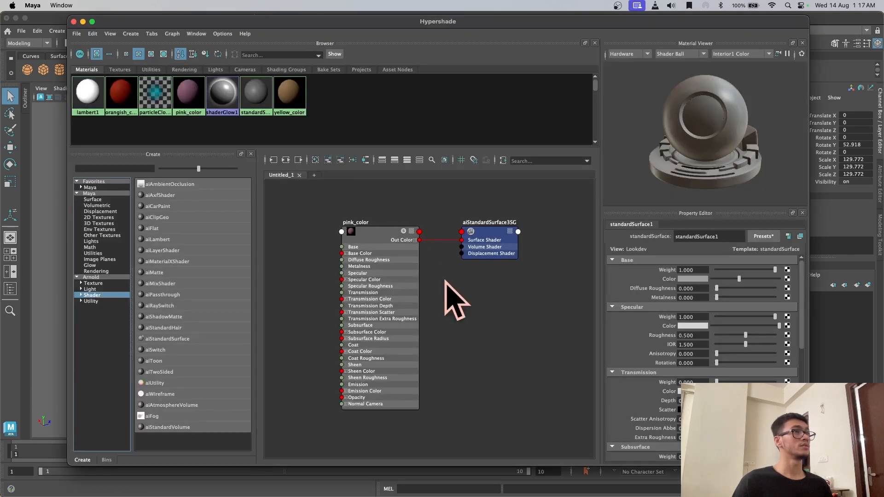
click(314, 160)
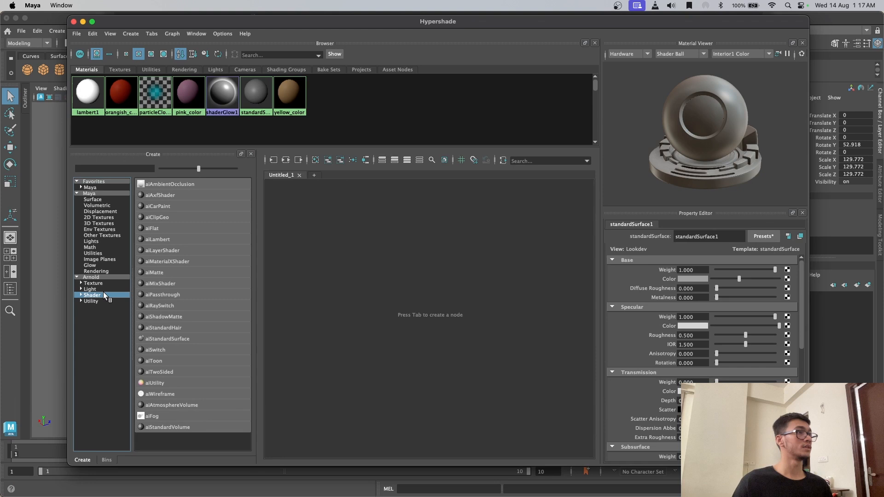
click(174, 339)
double_click(672, 237)
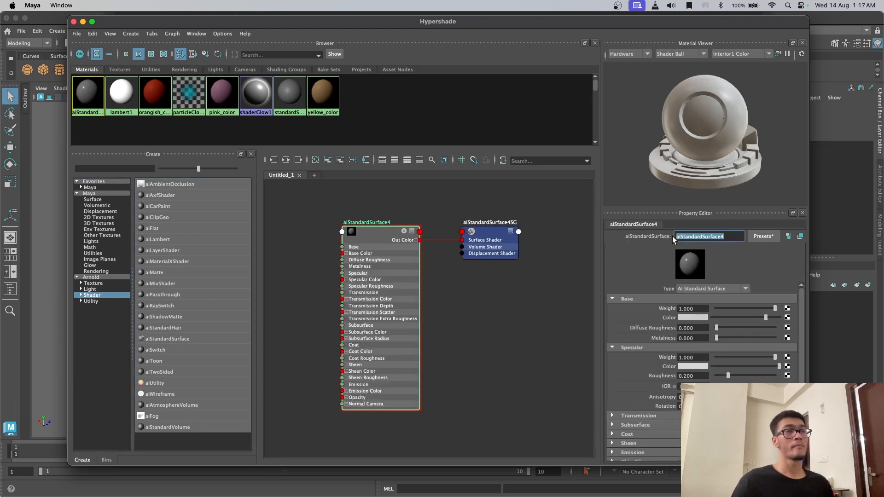
text(flo)
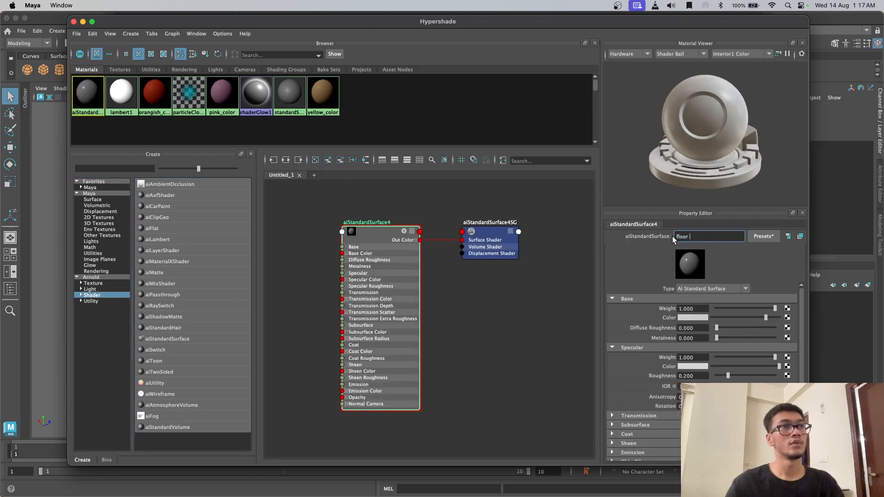
text(or)
key(Return)
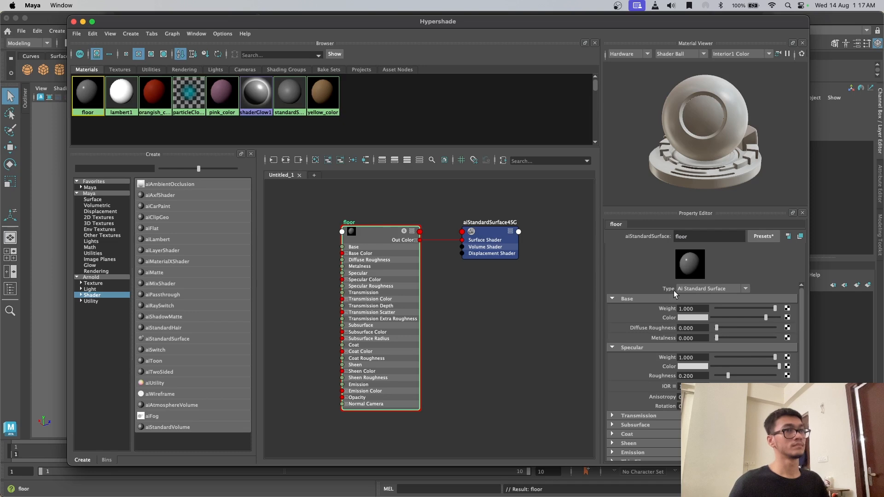
Step: Set the floor material's base color to RGB 247, 232, 196, specular roughness to about 0.44 and specular weight to about 0.424, and close Hypershade
click(686, 317)
click(607, 341)
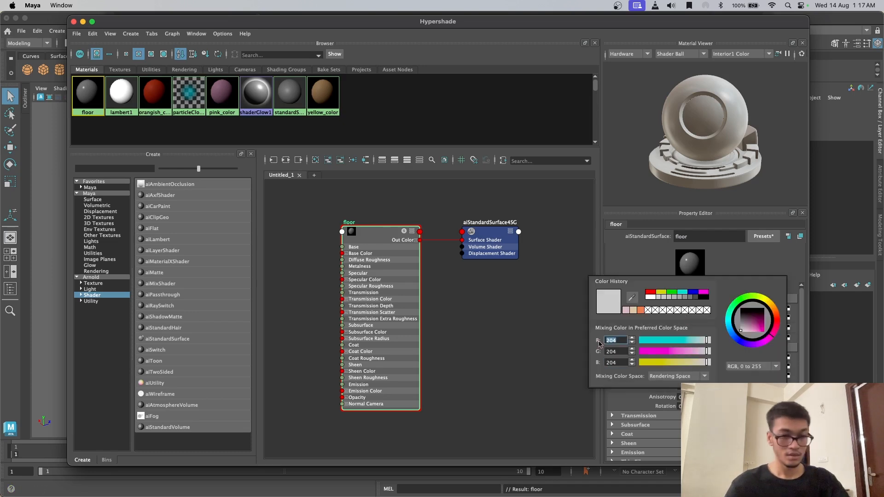
text(247)
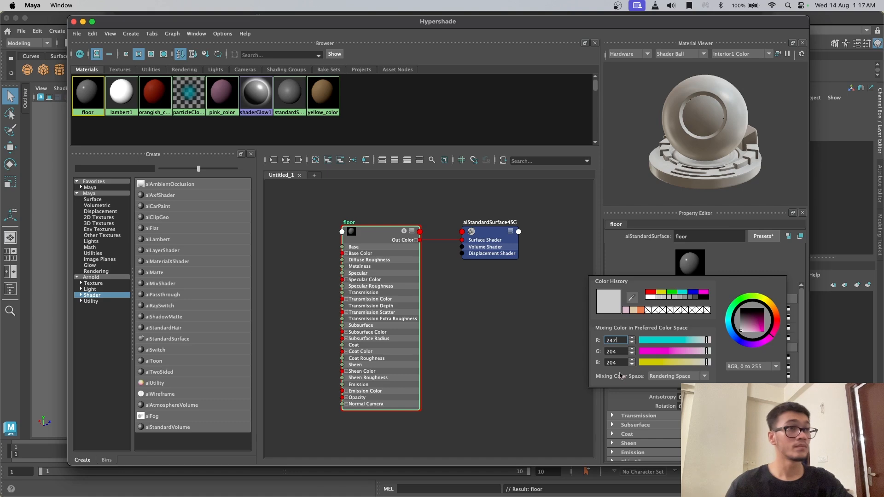
click(616, 351)
text(232)
click(619, 363)
text(196)
key(Return)
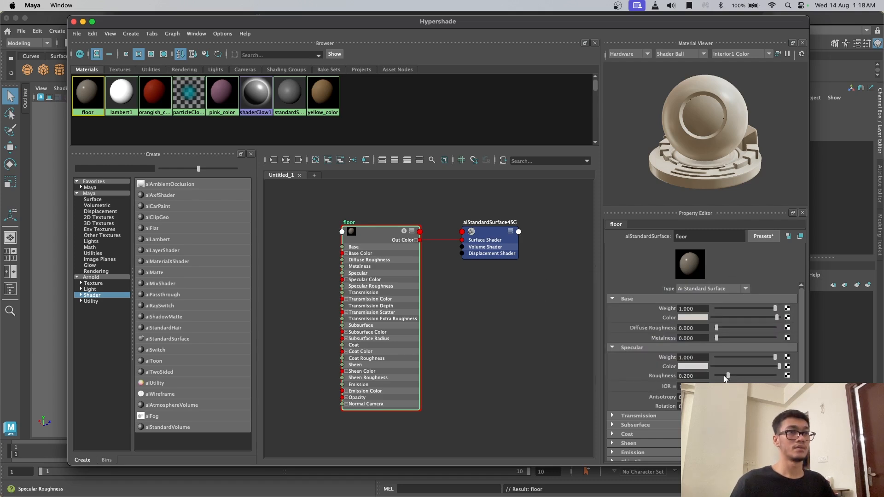
drag(728, 375, 747, 359)
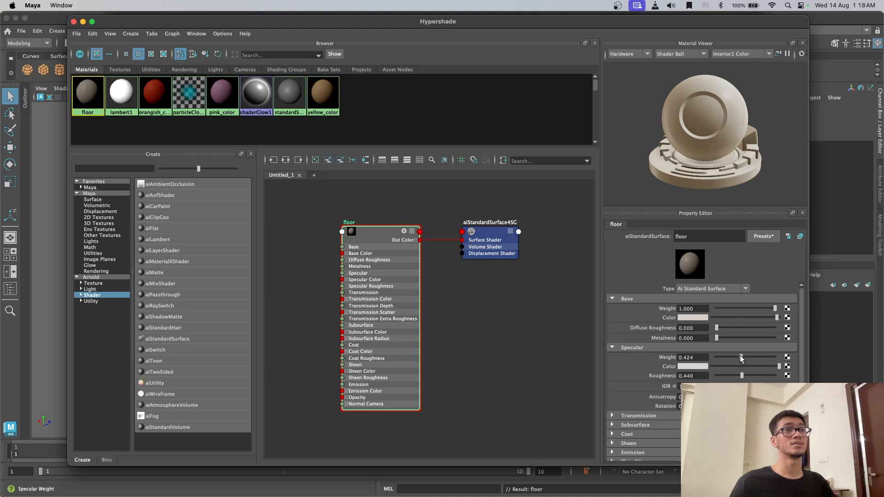
click(73, 22)
Step: Assign the existing floor material to the curved floor and backdrop plane, deselect it and inspect the scene
click(472, 275)
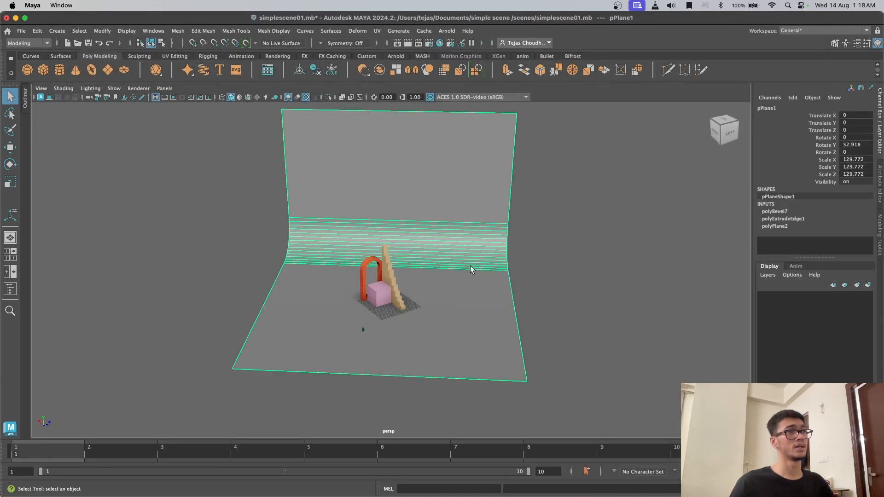
right_click(458, 185)
mouse_move(474, 440)
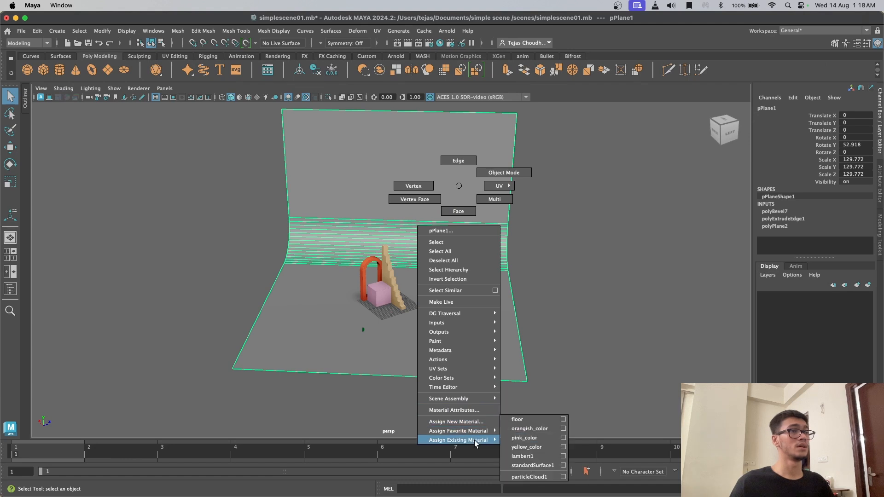
click(530, 422)
click(548, 317)
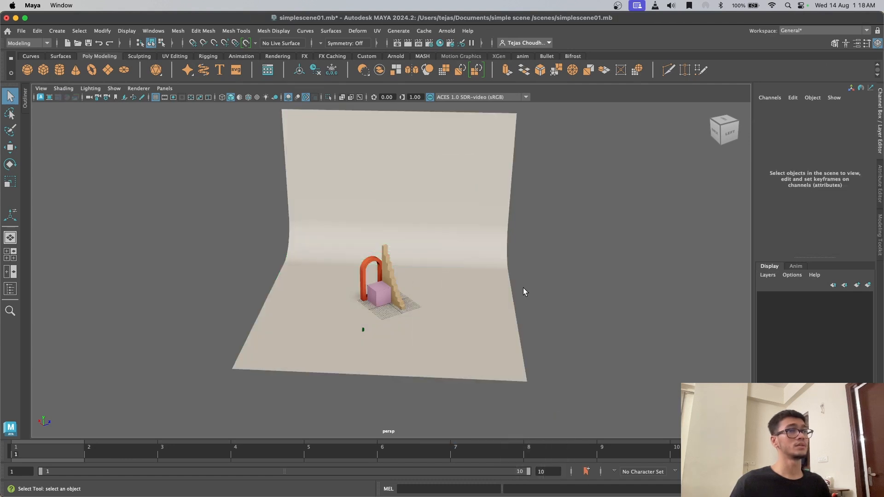
alt+drag(508, 280, 474, 293)
key(a)
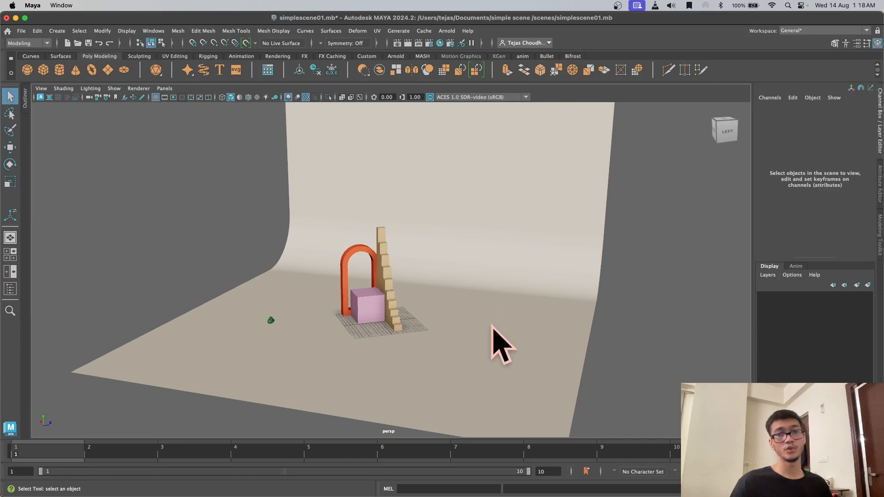
alt+drag(454, 339, 404, 266)
alt+drag(459, 338, 334, 316)
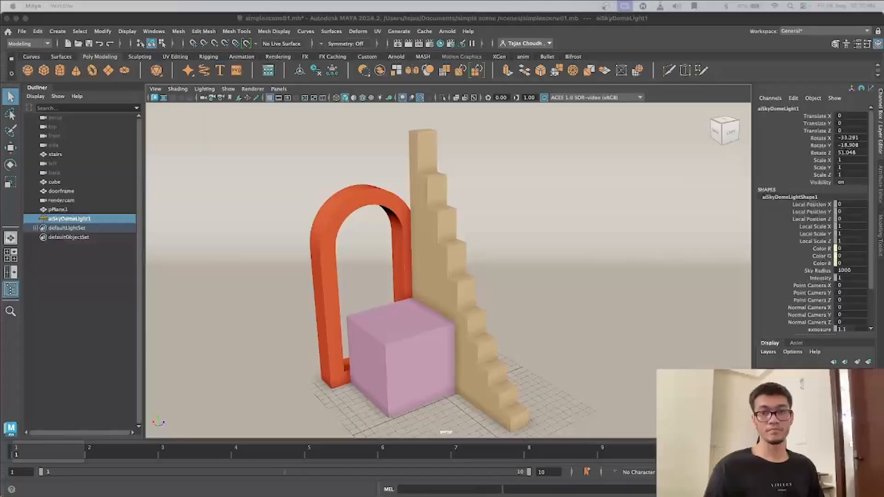
Step: Hide aiSkyDomeLight1 in the scene and collapse the Outliner
alt+drag(516, 356, 504, 346)
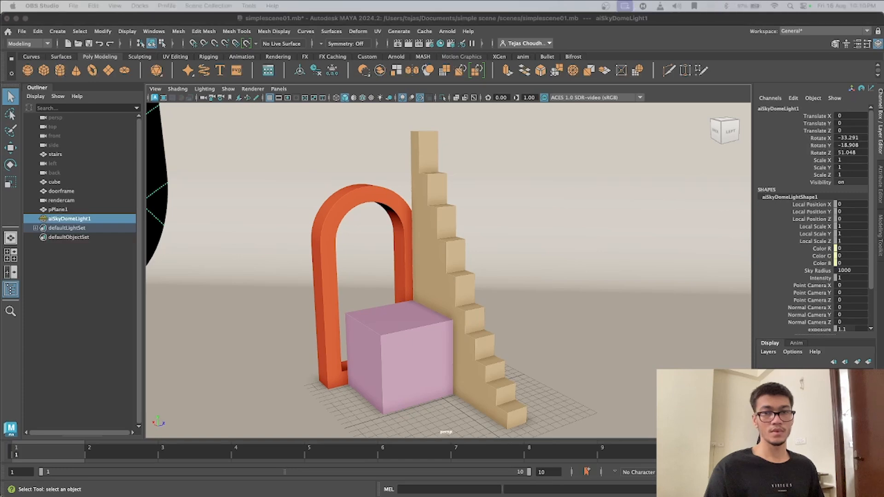
scroll(487, 288, down, 3)
scroll(505, 279, up, 3)
scroll(505, 279, down, 1)
scroll(475, 281, up, 1)
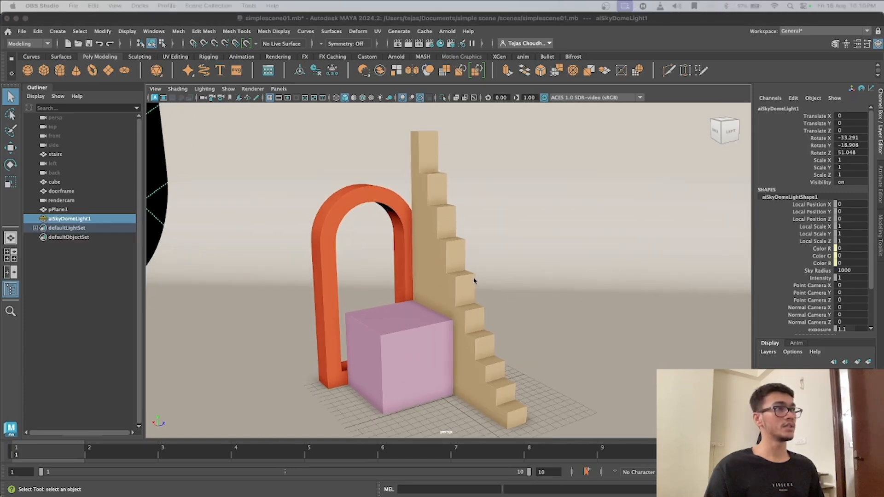
click(92, 218)
key(h)
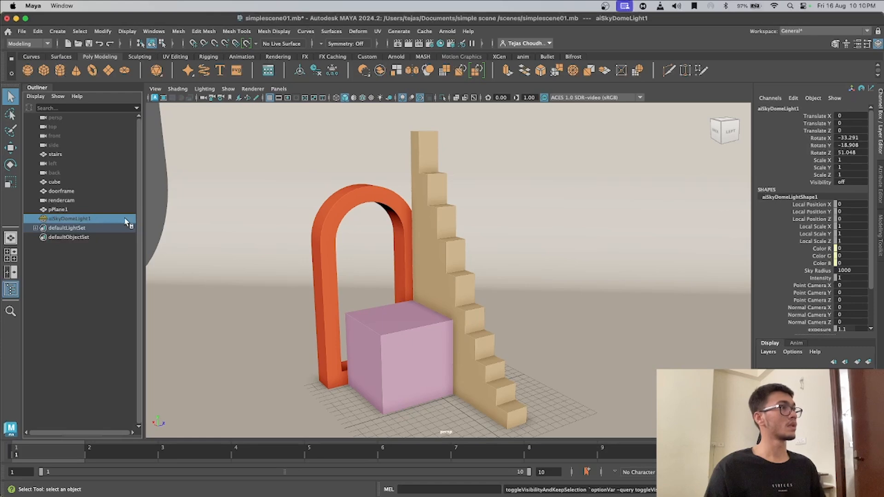
click(41, 85)
scroll(304, 221, down, 5)
alt+drag(314, 228, 422, 285)
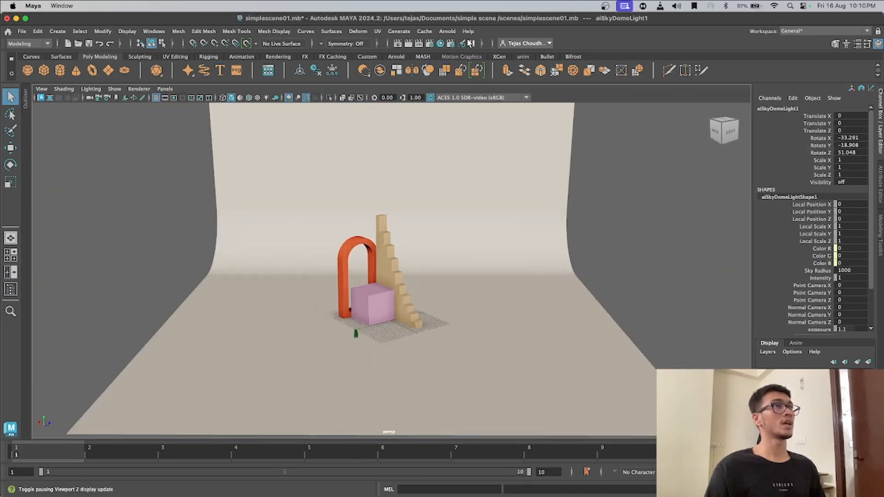
Step: Render the perspective view in the Arnold RenderView and place its window over the middle of the viewport
click(447, 31)
click(452, 321)
alt+drag(451, 321, 435, 303)
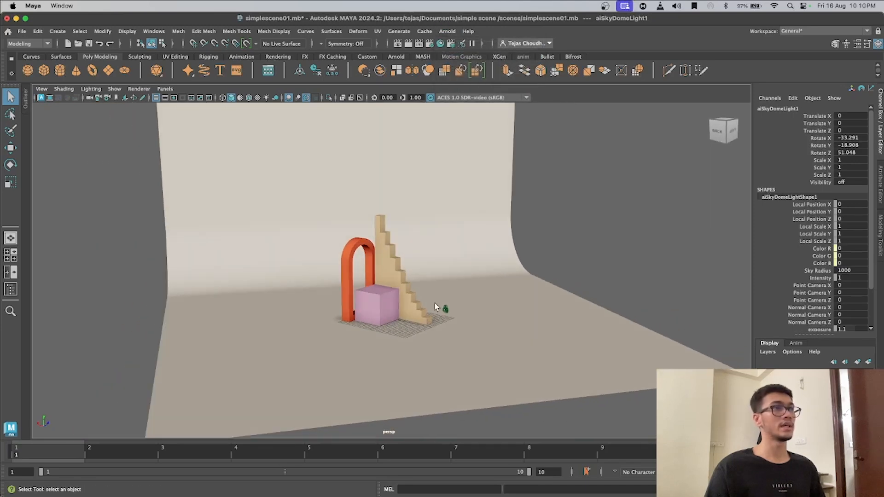
click(447, 31)
click(469, 60)
click(753, 41)
alt+drag(449, 356, 476, 359)
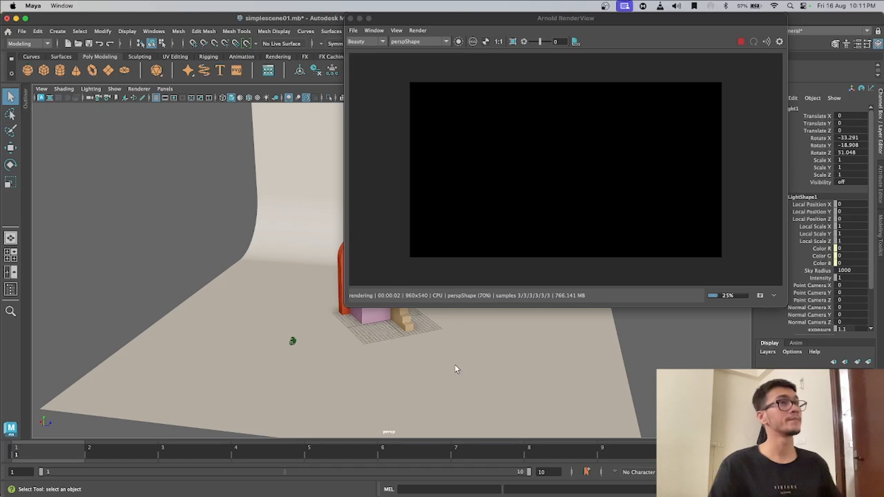
drag(543, 26, 386, 123)
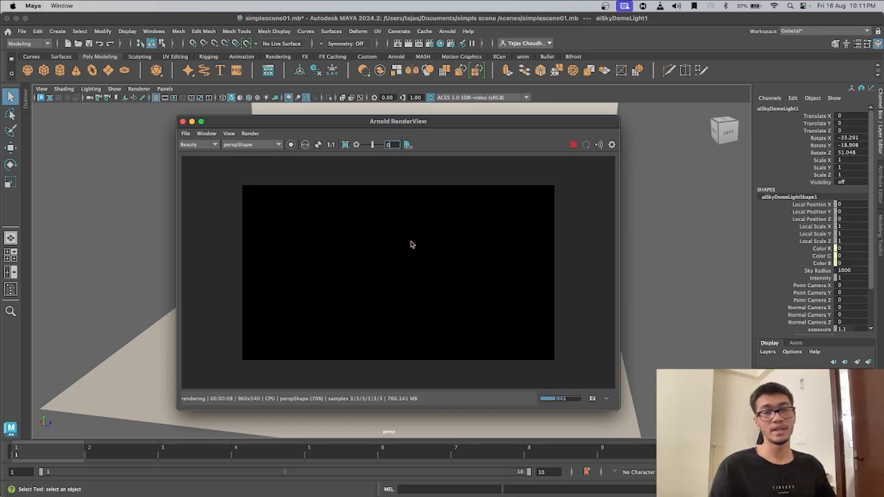
click(59, 35)
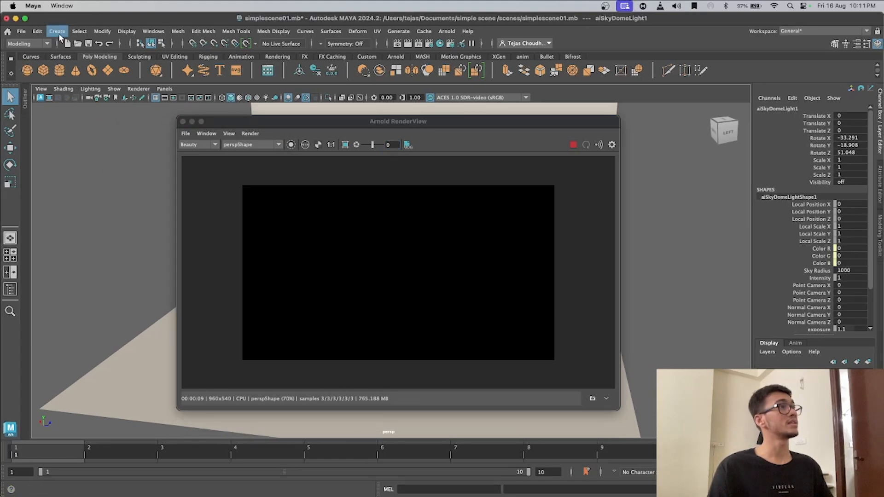
click(59, 31)
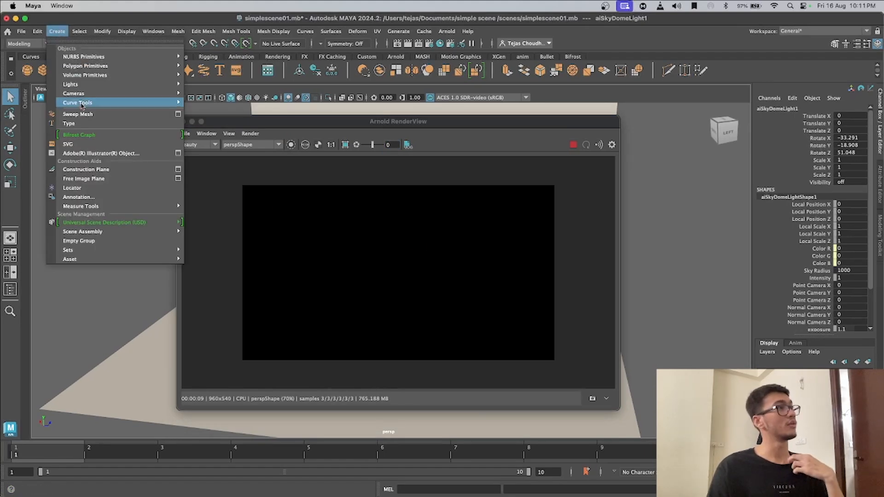
mouse_move(123, 85)
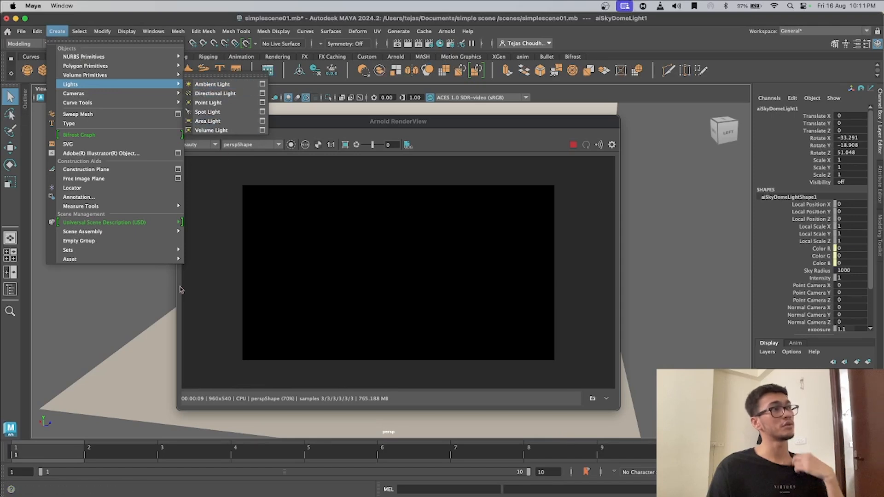
click(316, 282)
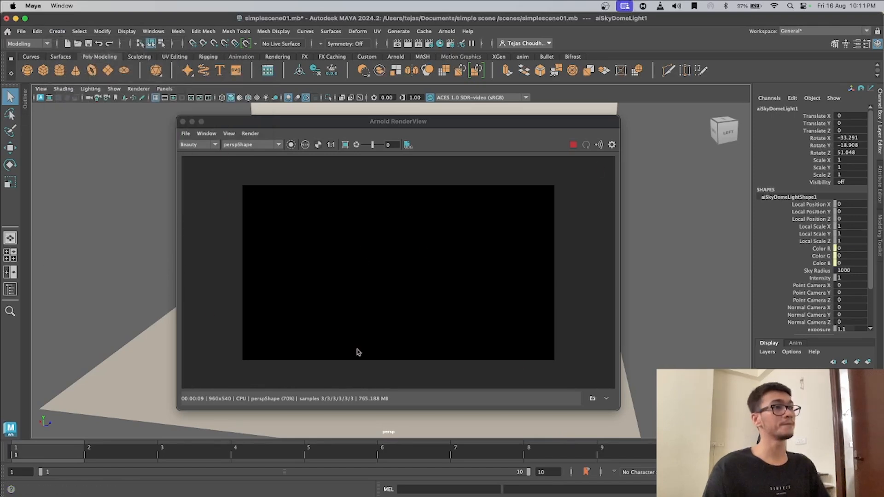
Step: Add an Arnold Physical Sky to the scene and render it through rendercamShape in the Arnold RenderView
click(446, 31)
mouse_move(491, 89)
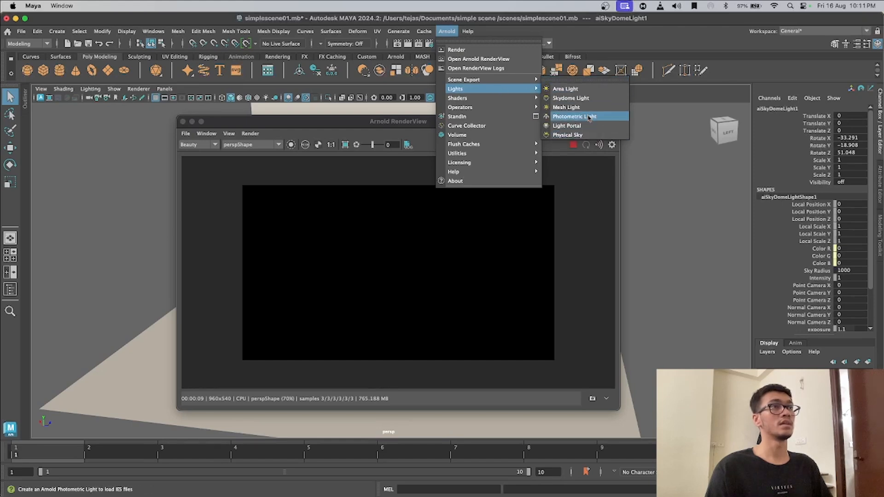
click(569, 134)
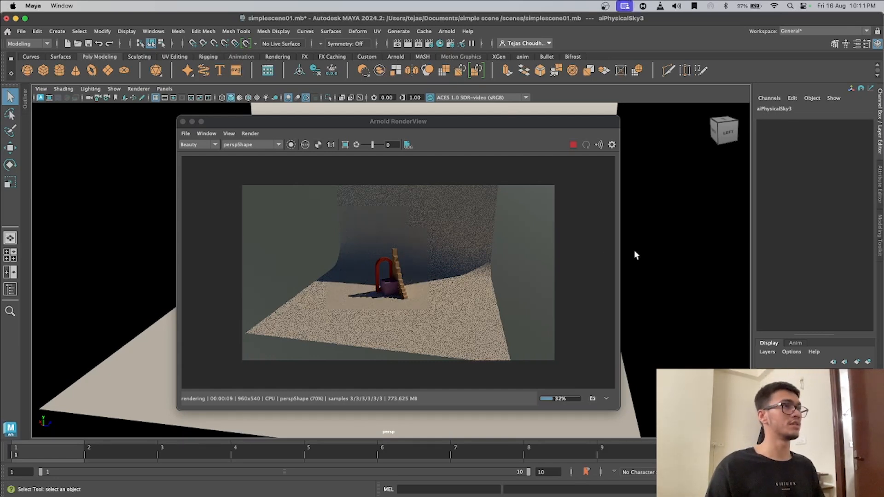
mouse_move(645, 322)
alt+mouse_down()
mouse_move(666, 325)
mouse_move(655, 324)
alt+mouse_up()
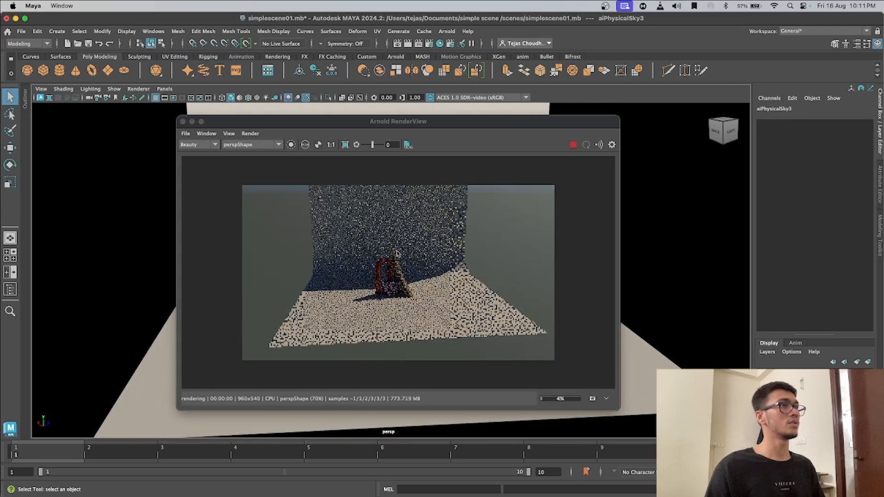
click(275, 145)
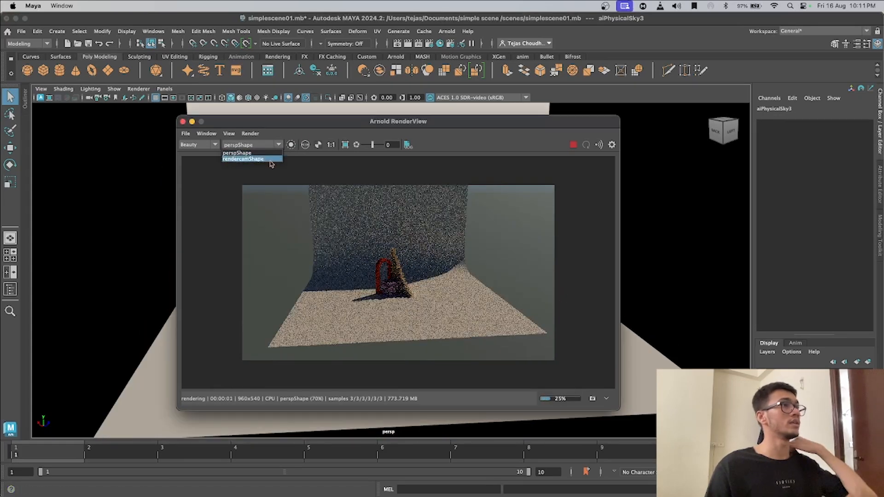
click(270, 160)
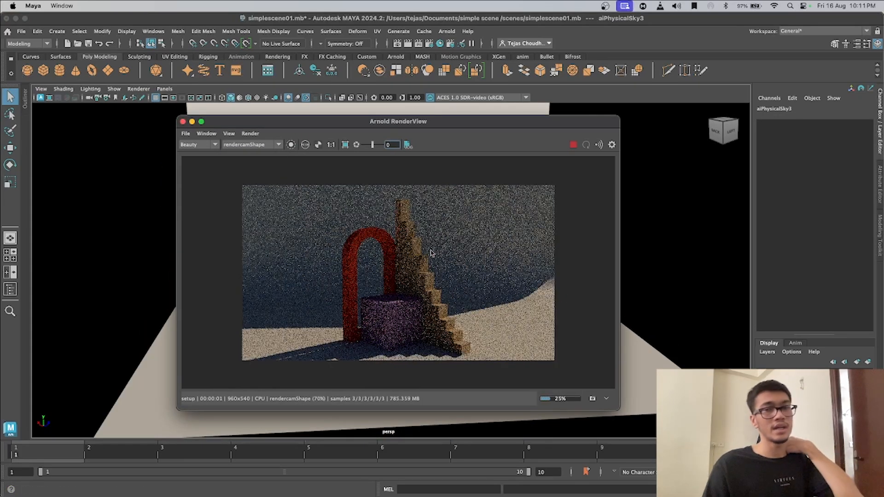
Step: Select the physical sky's dome light, aiSkyDomeLight2, and set its exposure to 1.5 and intensity to 1.2
click(645, 244)
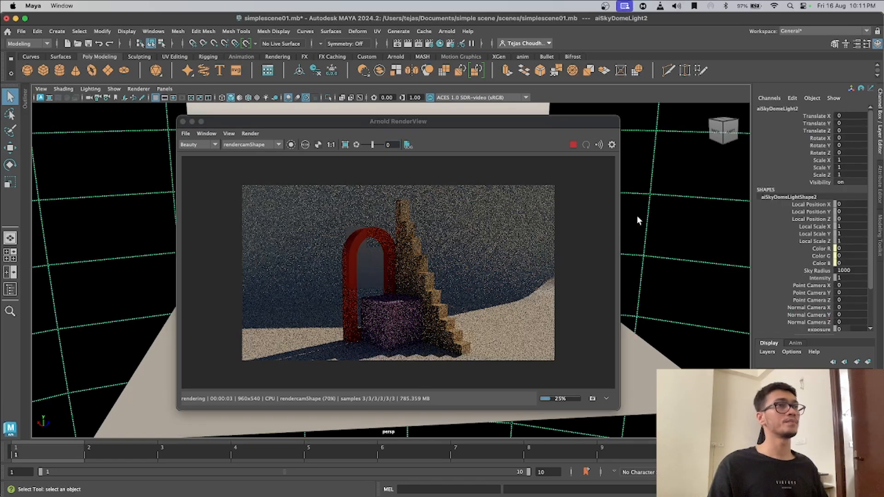
click(879, 184)
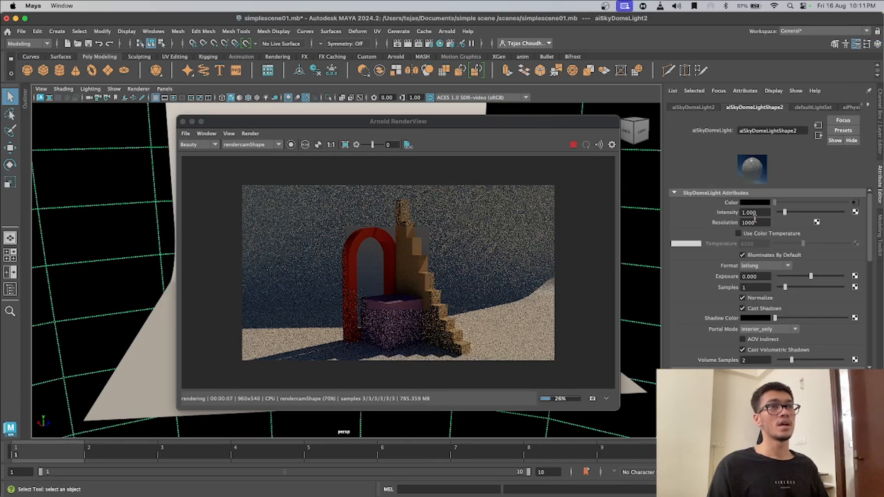
drag(764, 277, 750, 276)
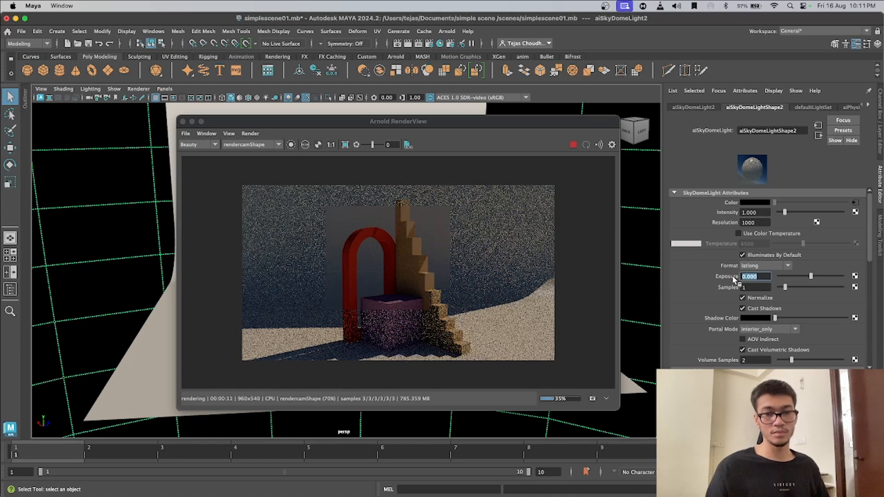
text(1.5)
key(Return)
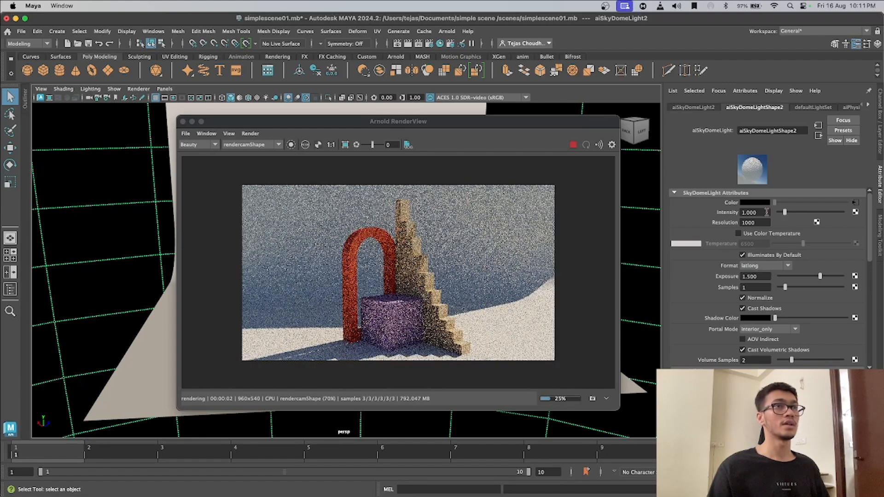
text(1.2)
key(Return)
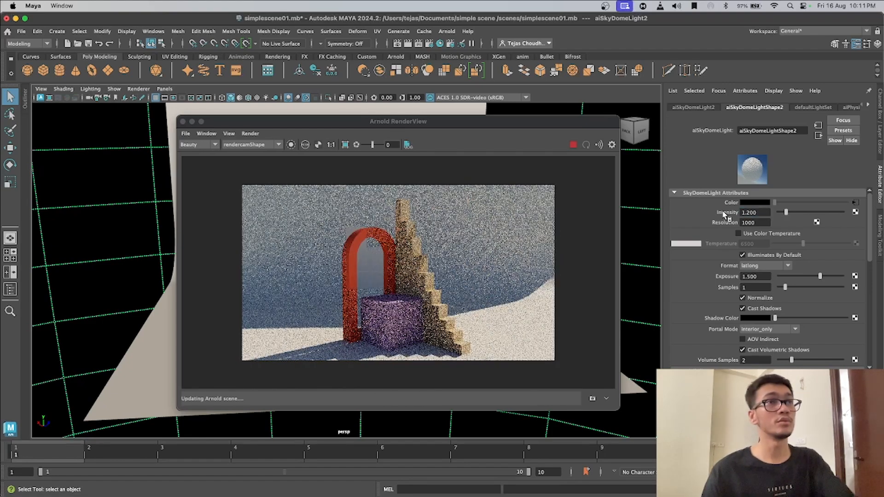
Step: Set the Sky Tint of aiPhysicalSky3, connected to the dome light's color, to a pale pink
click(855, 204)
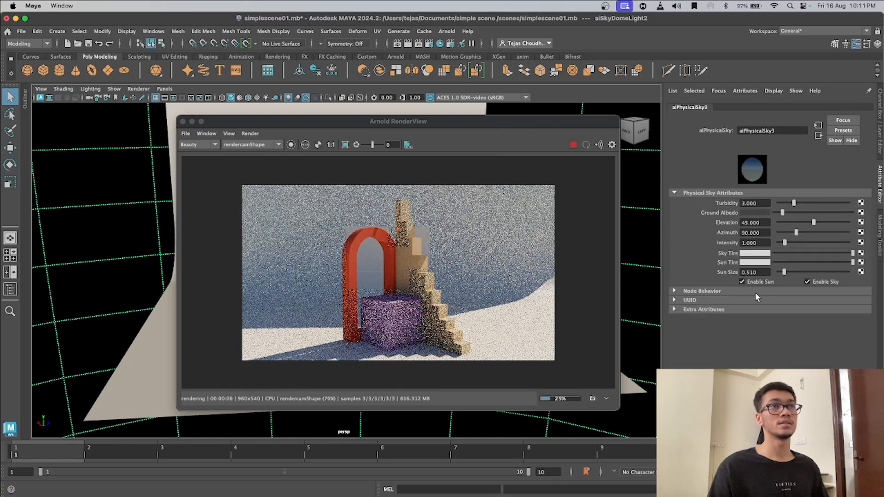
click(757, 257)
drag(773, 328, 740, 326)
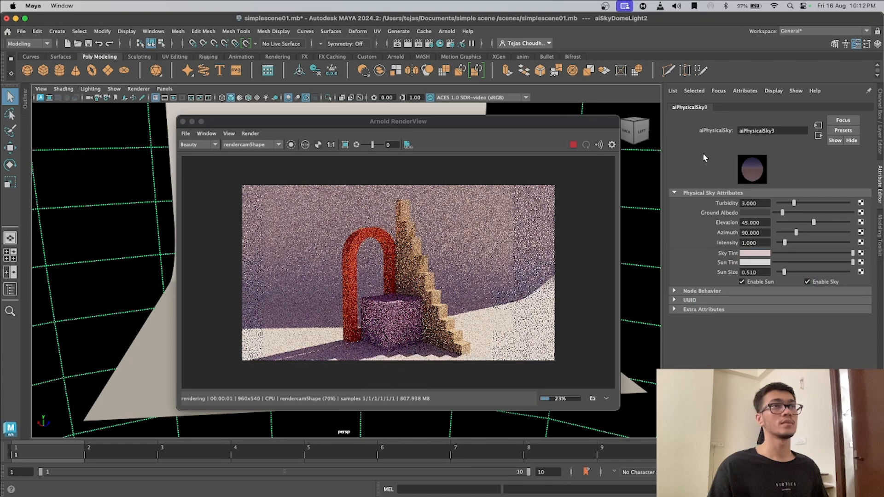
Step: Rotate aiSkyDomeLight2 so the sun lights the front of the scene and casts the doorframe's shadow onto the floor beside it
drag(458, 127, 395, 18)
click(536, 336)
scroll(519, 352, down, 12)
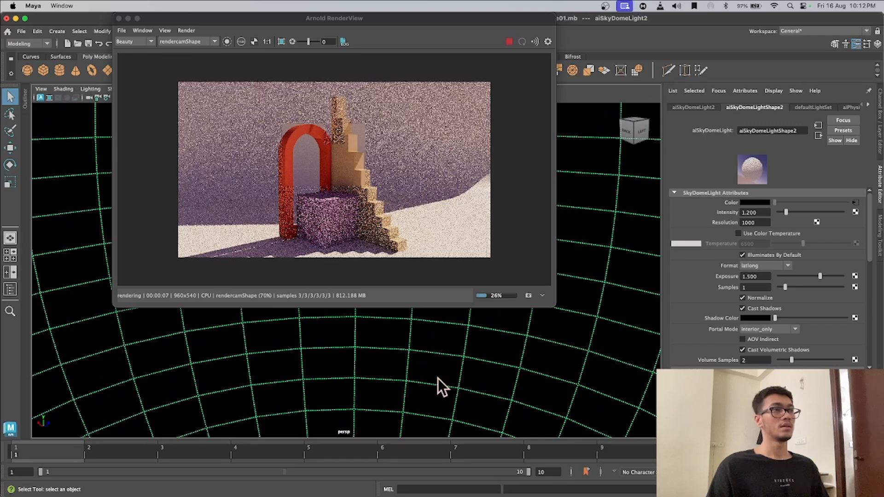
scroll(464, 371, up, 5)
drag(346, 19, 604, 13)
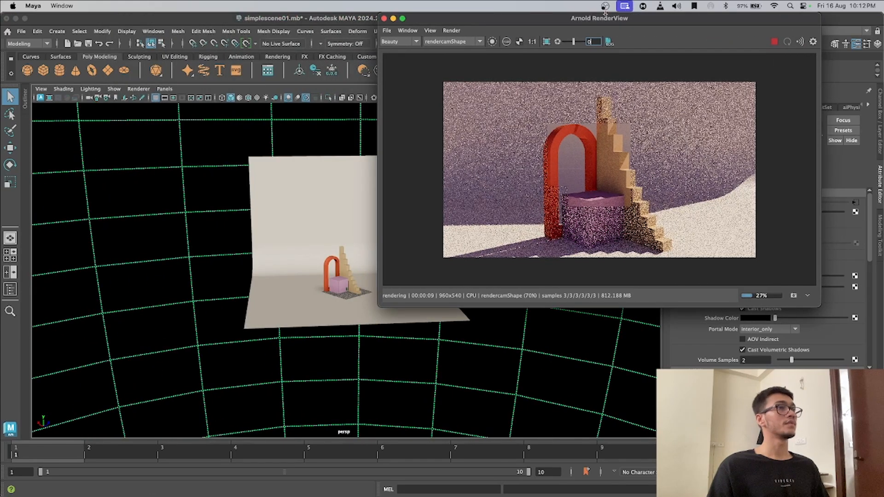
click(242, 342)
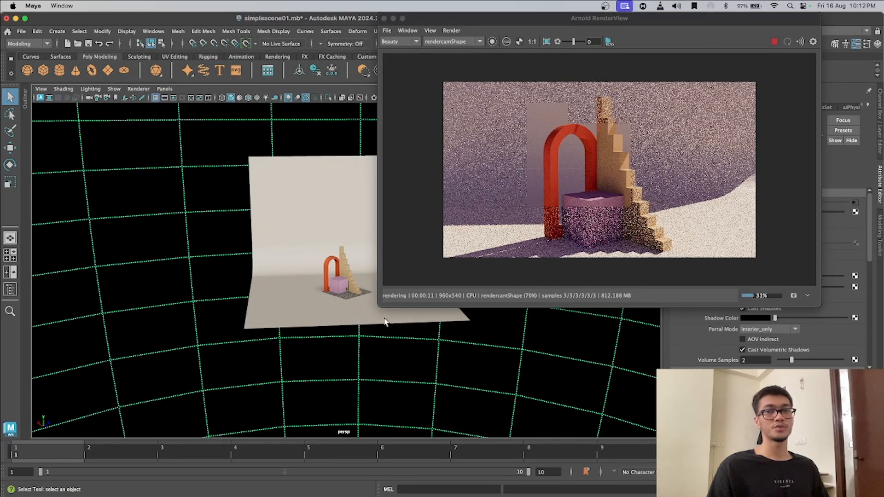
alt+drag(192, 355, 266, 369)
key(e)
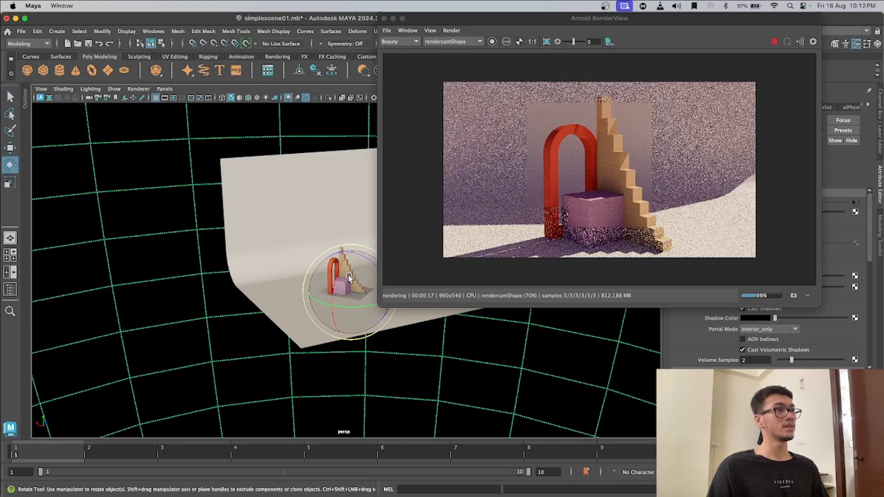
drag(351, 251, 327, 309)
drag(571, 18, 309, 18)
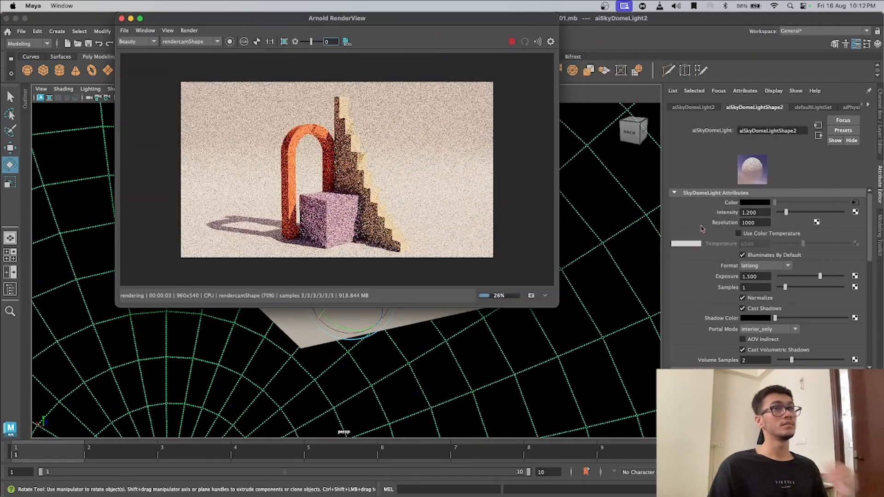
Step: Lower the exposure of aiSkyDomeLight2 to 0.5, check the render and close the Arnold RenderView
click(761, 276)
key(BackSpace)
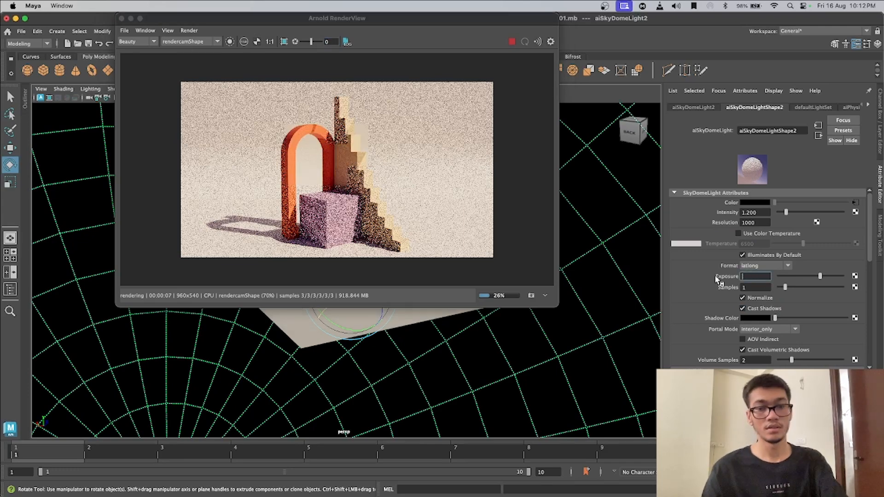
text(0.5)
key(Return)
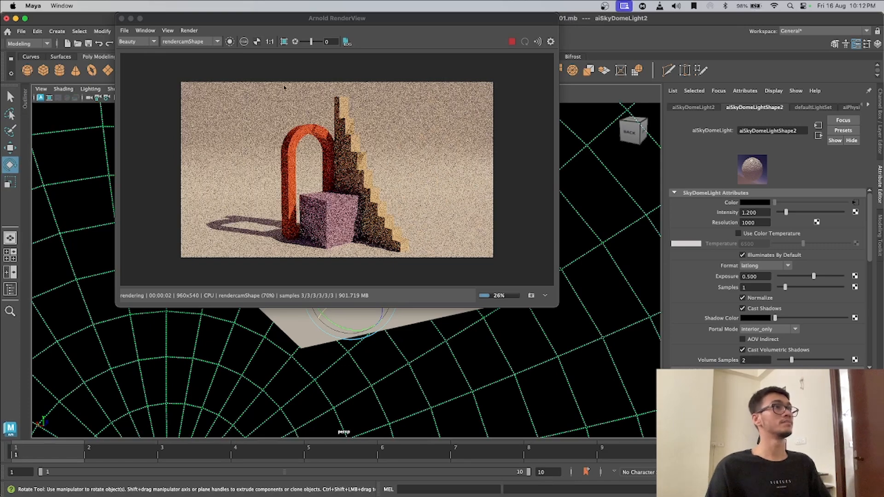
scroll(336, 172, up, 2)
scroll(341, 177, down, 2)
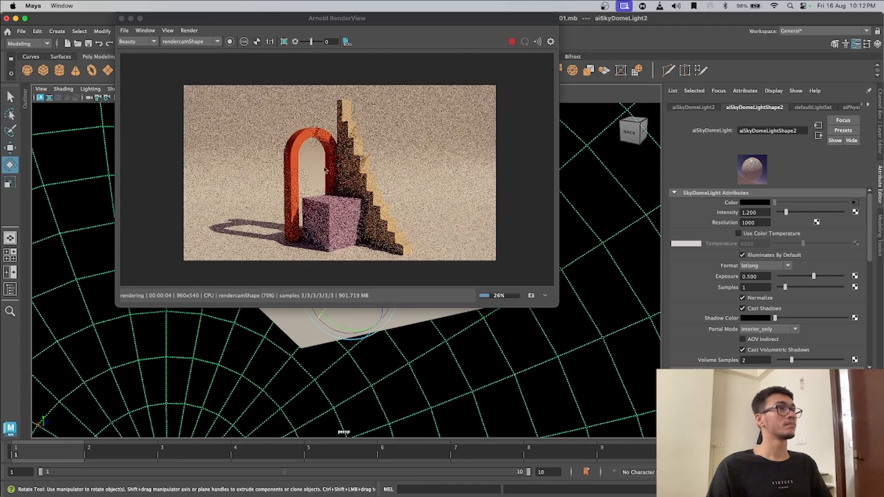
click(123, 21)
Step: Select the curved backdrop plane and inspect the whole arrangement in the perspective view
scroll(410, 304, up, 10)
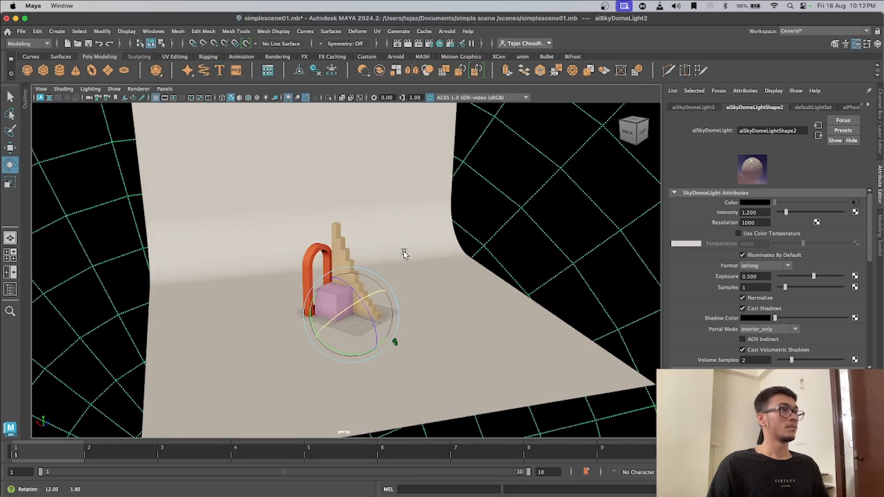
click(426, 310)
scroll(426, 310, up, 5)
alt+drag(454, 314, 400, 293)
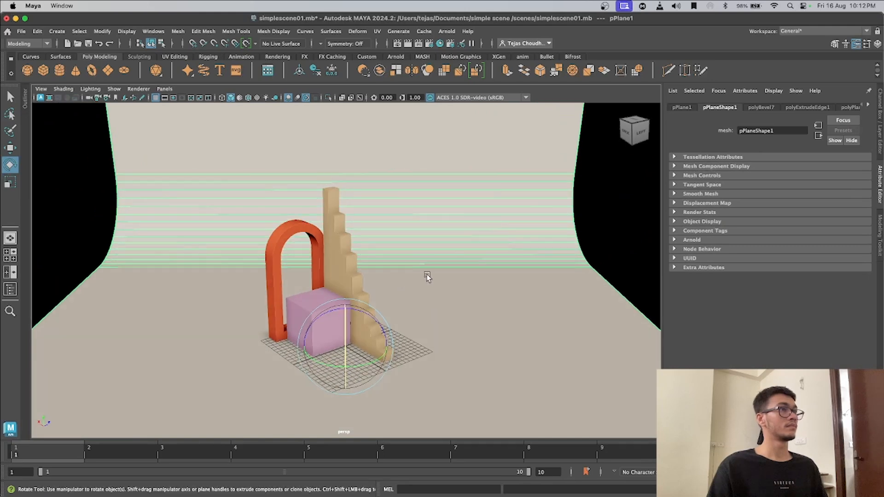
alt+middle_drag(428, 277, 468, 267)
alt+drag(473, 298, 455, 298)
scroll(448, 261, up, 5)
alt+drag(448, 262, 502, 279)
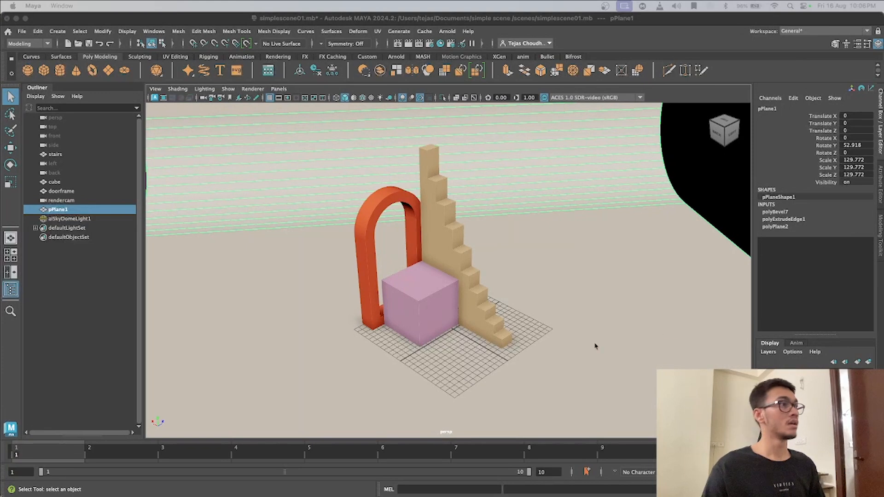
Step: Examine the doorframe, cube and stairs from several angles, both close up and from farther away
alt+drag(595, 347, 617, 354)
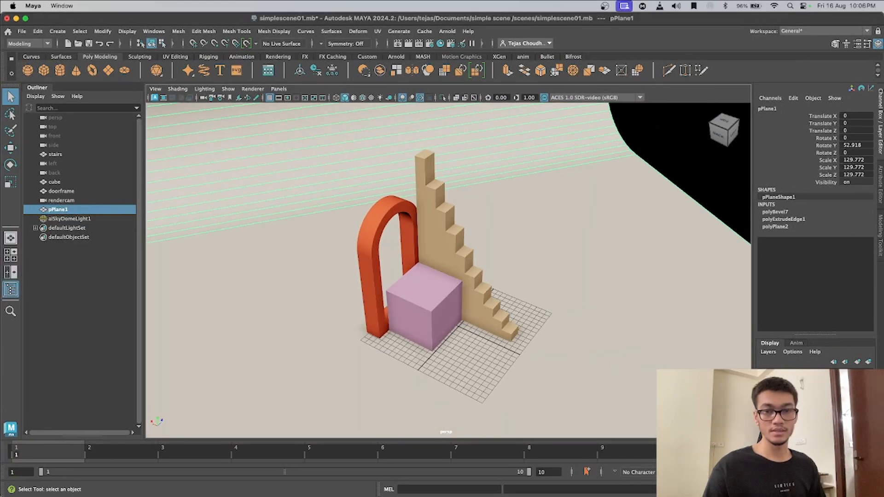
alt+drag(576, 310, 548, 289)
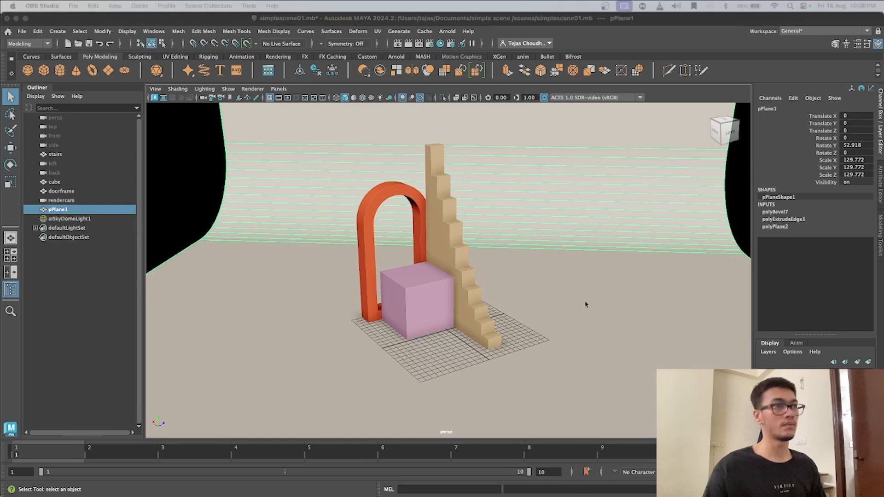
click(599, 297)
alt+drag(479, 361, 523, 308)
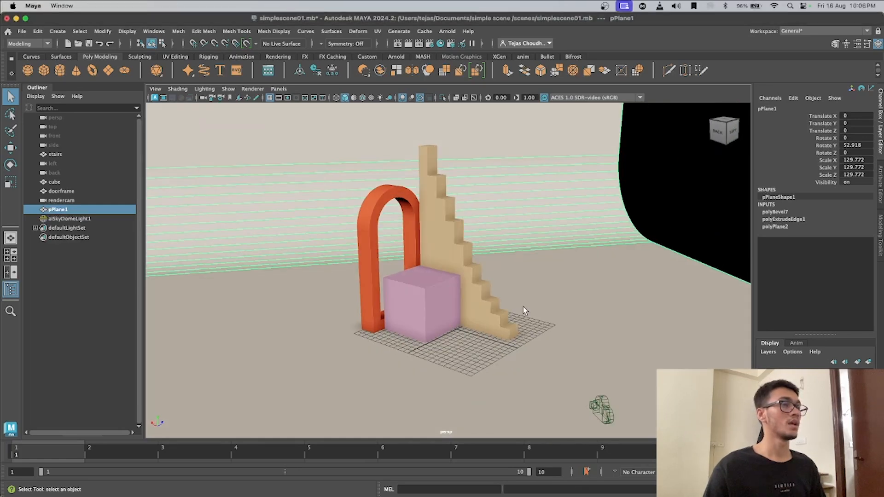
scroll(524, 307, up, 4)
scroll(567, 283, down, 4)
scroll(523, 301, up, 10)
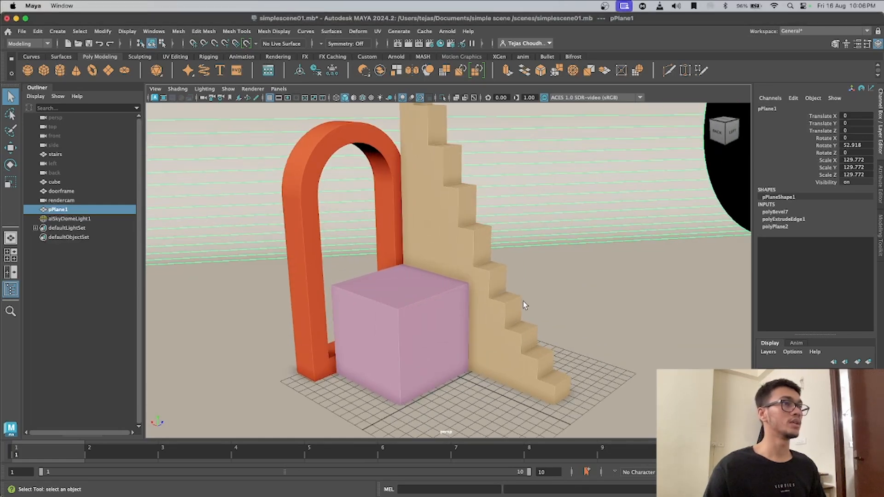
scroll(483, 332, up, 3)
scroll(396, 349, up, 4)
alt+drag(397, 330, 395, 272)
alt+drag(466, 281, 438, 262)
scroll(492, 274, up, 4)
scroll(435, 247, down, 5)
scroll(511, 265, down, 2)
alt+drag(516, 263, 488, 250)
scroll(498, 247, down, 2)
scroll(540, 216, down, 2)
alt+drag(529, 271, 546, 314)
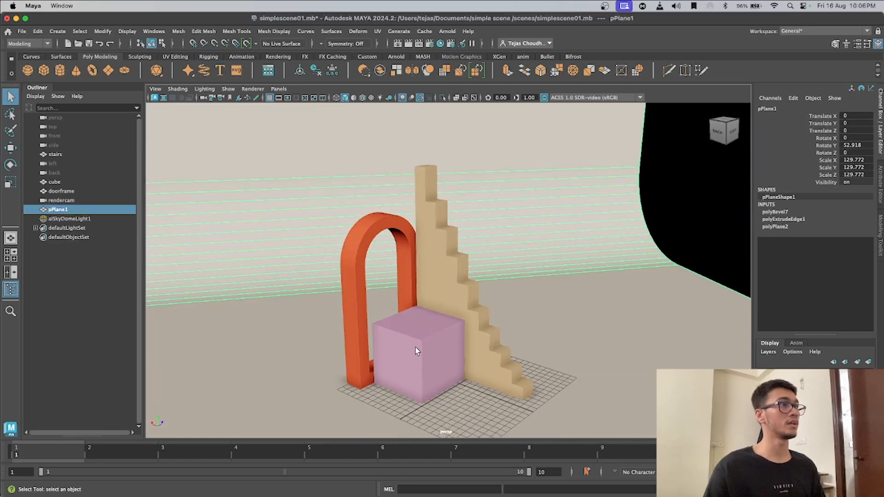
Step: Examine the cube's top face and edges up close, along with its placement beside the stairs
scroll(420, 349, up, 5)
alt+middle_drag(421, 348, 458, 273)
scroll(444, 291, up, 4)
alt+drag(458, 273, 324, 302)
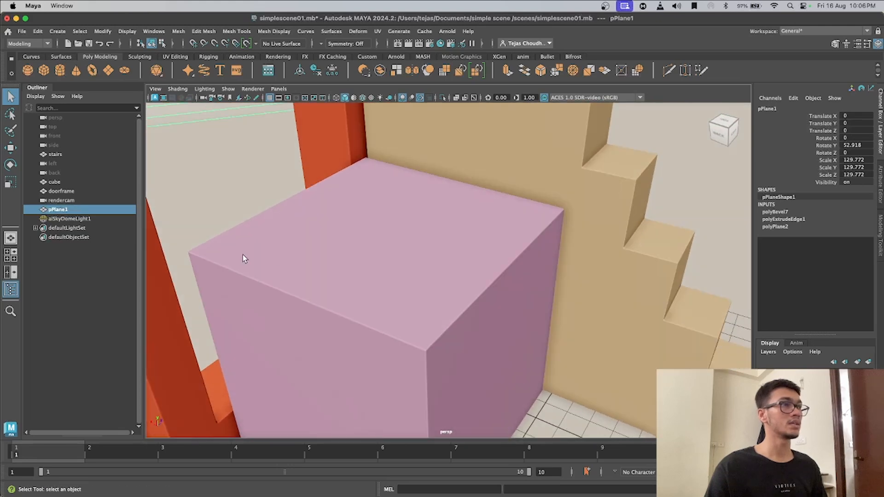
scroll(314, 255, up, 4)
scroll(314, 255, down, 2)
scroll(314, 255, down, 2)
scroll(314, 253, up, 2)
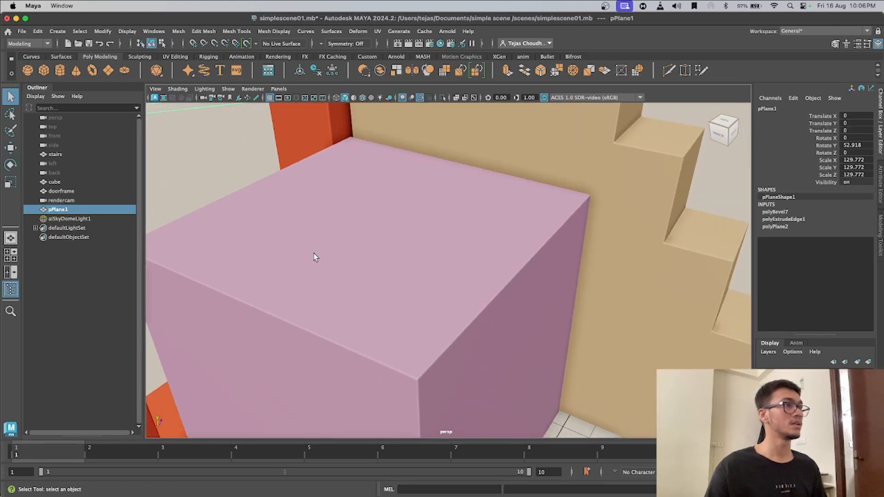
scroll(312, 257, up, 2)
alt+drag(354, 256, 482, 293)
scroll(450, 271, down, 4)
scroll(477, 300, down, 4)
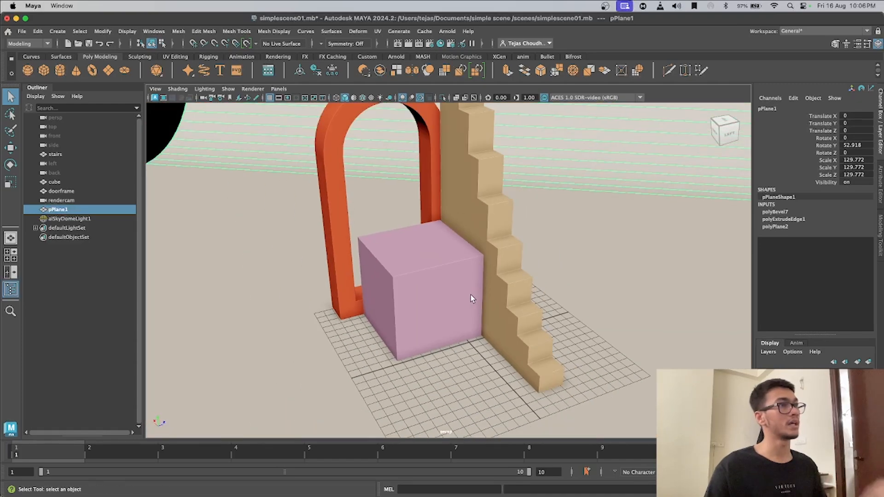
Step: Examine the whole arrangement against the curved backdrop from near and far, with aiSkyDomeLight1 selected
alt+drag(406, 323, 423, 314)
scroll(492, 309, up, 5)
scroll(423, 317, down, 8)
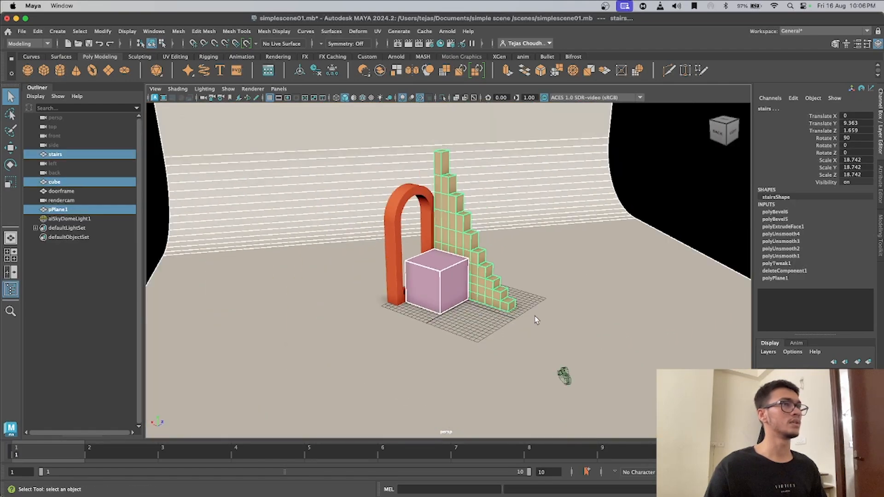
click(652, 144)
scroll(517, 290, up, 5)
scroll(613, 264, down, 5)
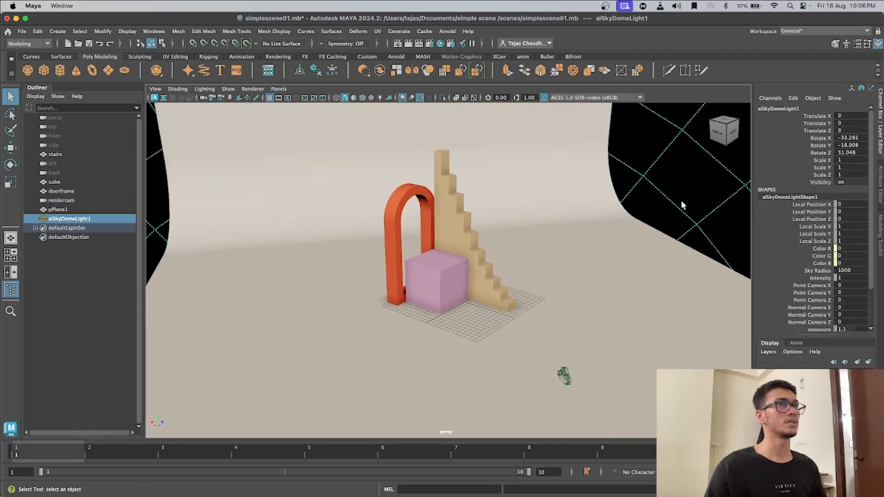
scroll(459, 264, up, 4)
scroll(475, 278, down, 4)
scroll(459, 308, up, 10)
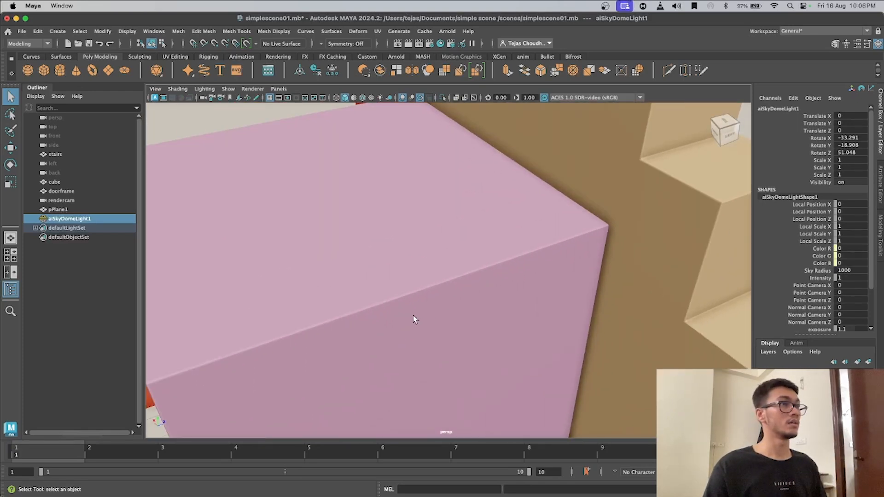
Step: Inspect the cube's edges and faces up close, including from the side facing the stairs
alt+drag(413, 316, 405, 272)
scroll(459, 316, down, 5)
scroll(457, 317, up, 4)
scroll(457, 317, down, 5)
scroll(400, 258, up, 6)
scroll(401, 244, down, 6)
alt+drag(416, 322, 485, 324)
scroll(431, 324, down, 4)
scroll(438, 315, down, 5)
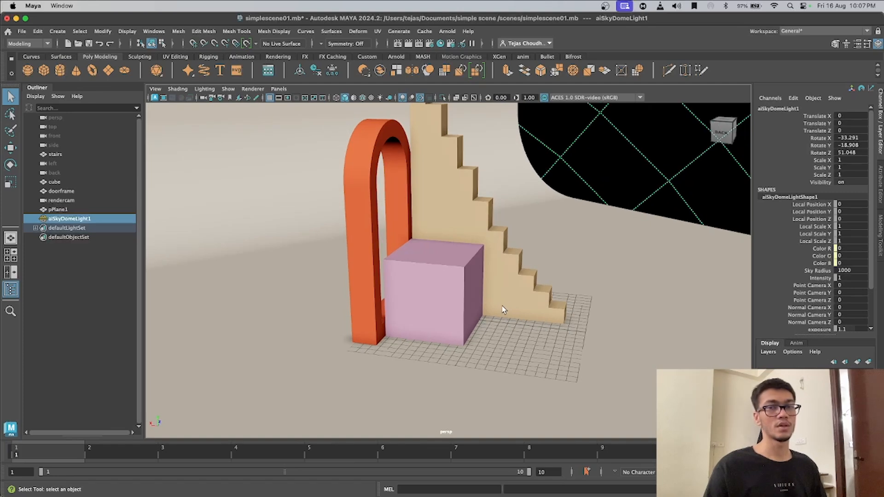
Step: Examine the smooth surfaces of the cube, the lower doorframe and the stairs from raised and low angles
alt+drag(503, 310, 499, 310)
scroll(470, 322, up, 10)
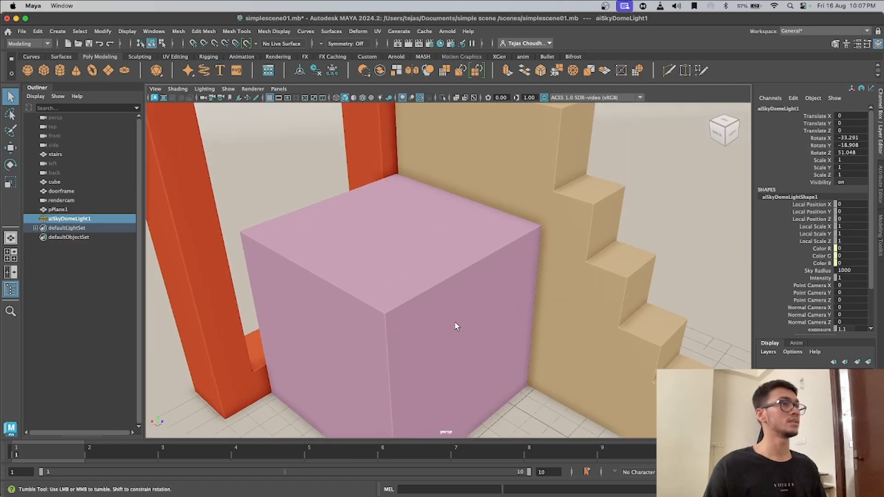
alt+drag(433, 323, 411, 321)
scroll(412, 321, up, 5)
scroll(398, 311, down, 5)
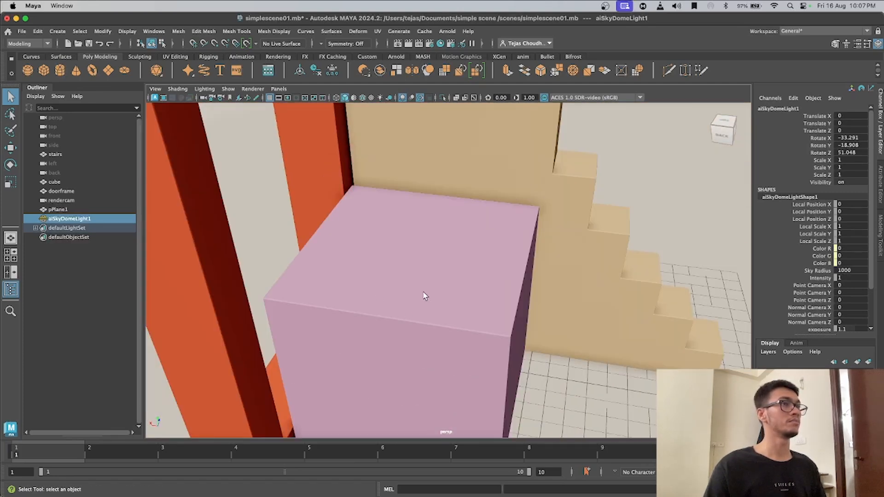
alt+drag(501, 336, 456, 340)
scroll(459, 337, up, 3)
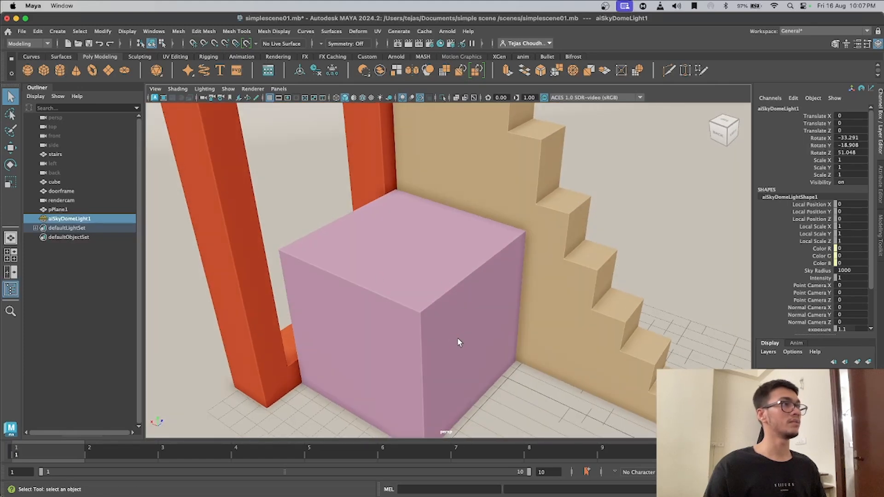
alt+drag(467, 328, 462, 299)
scroll(469, 318, down, 3)
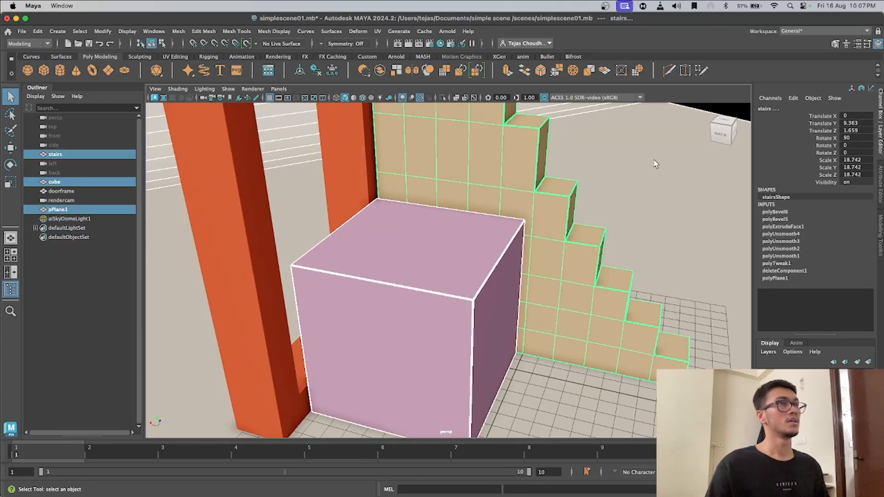
Step: Add a Fractal texture as the bump map of the cube's pink_color material and set its bump depth to 0.182
click(648, 169)
key(f)
alt+drag(423, 323, 456, 271)
click(456, 270)
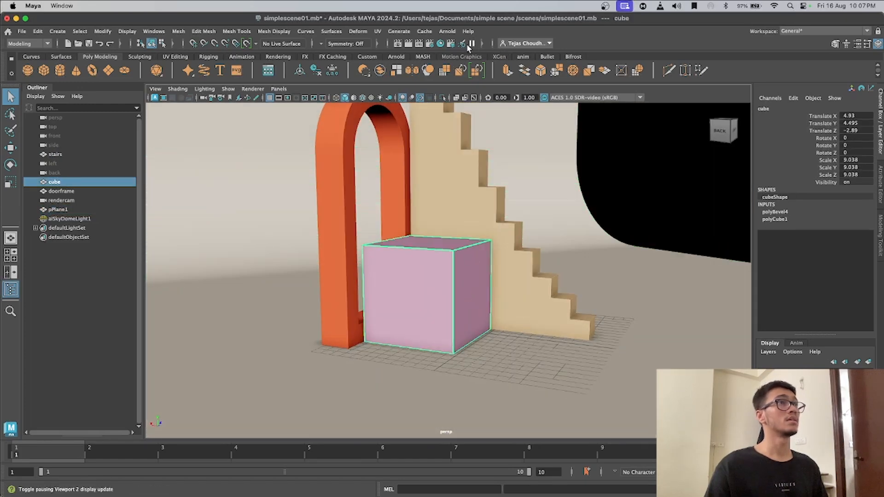
click(440, 43)
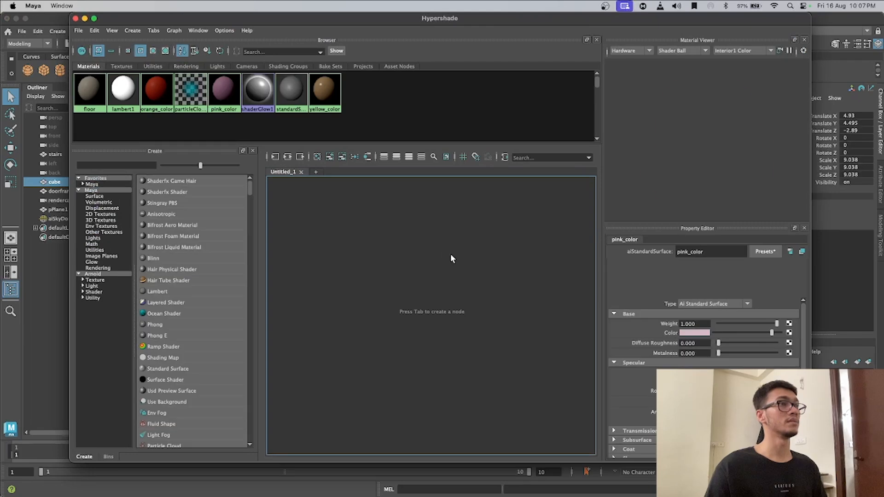
click(653, 387)
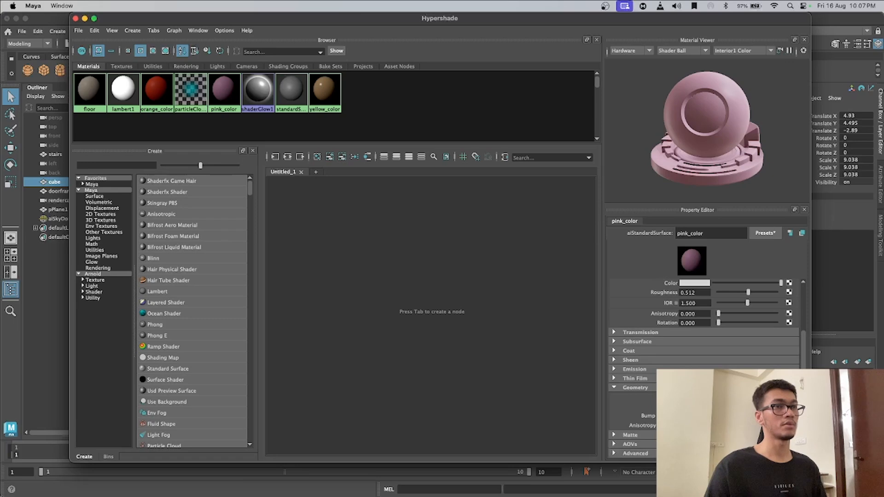
click(789, 416)
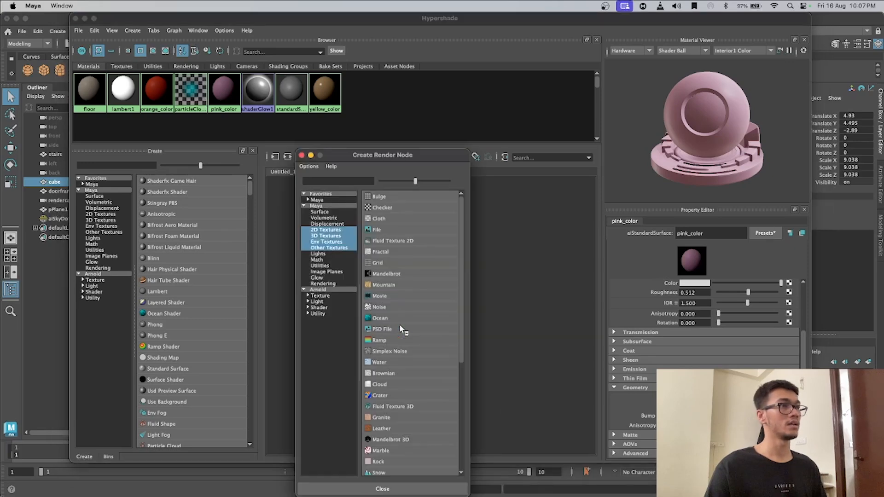
click(387, 252)
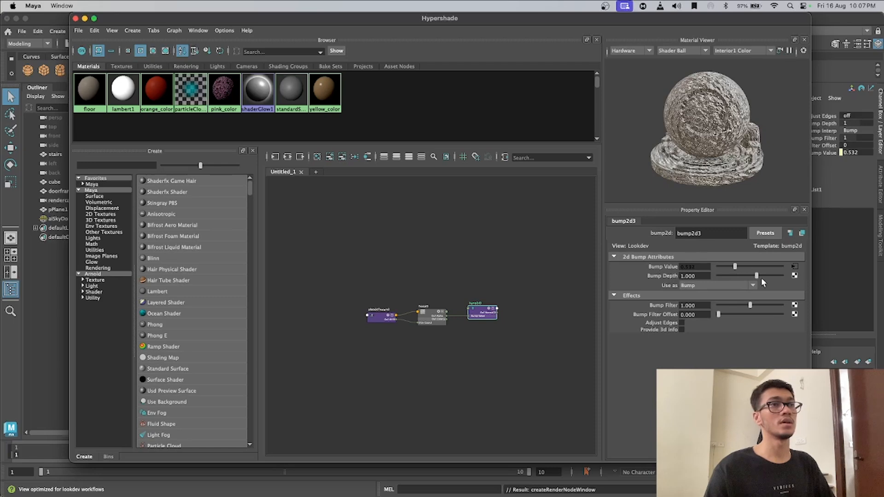
drag(758, 278, 752, 279)
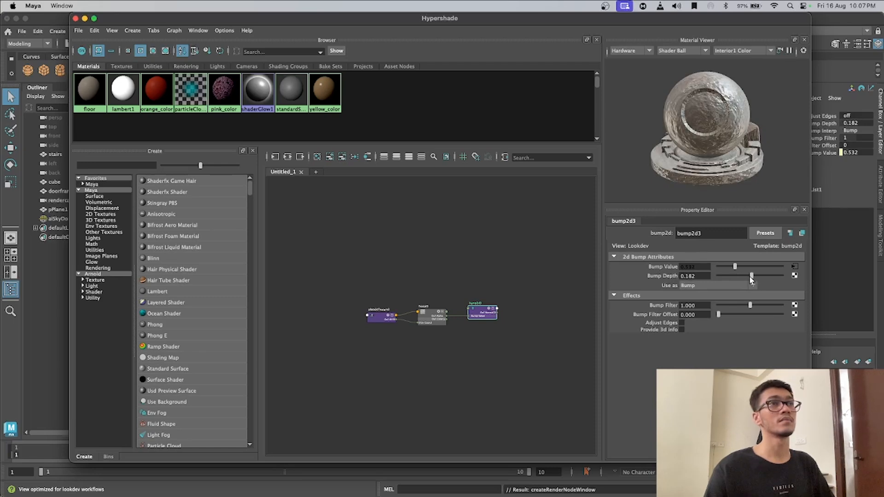
Step: Set the amplitude of the pink_color bump's fractal texture to 0.54 and close the Hypershade
click(794, 267)
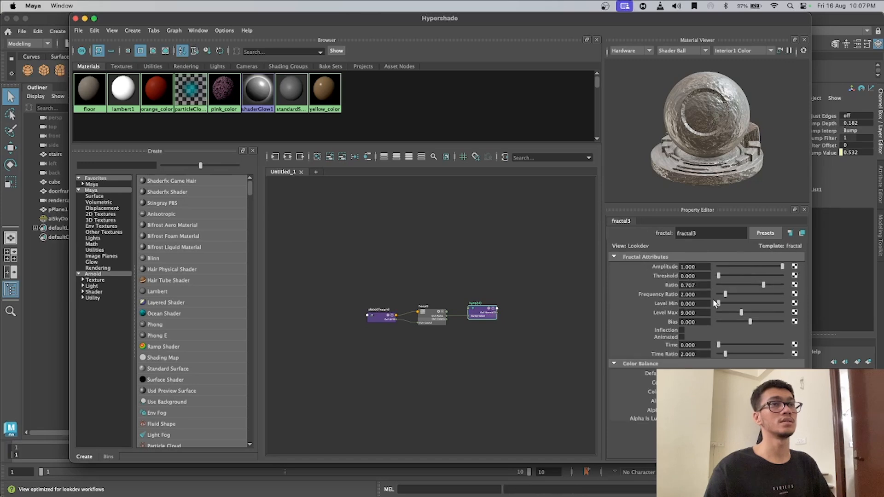
mouse_move(783, 267)
mouse_down()
mouse_move(759, 267)
mouse_move(771, 267)
mouse_up()
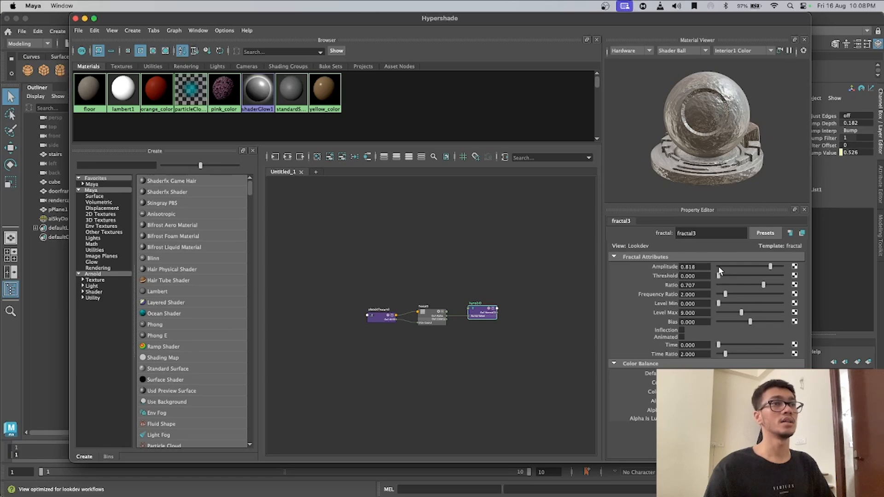
drag(771, 268, 752, 269)
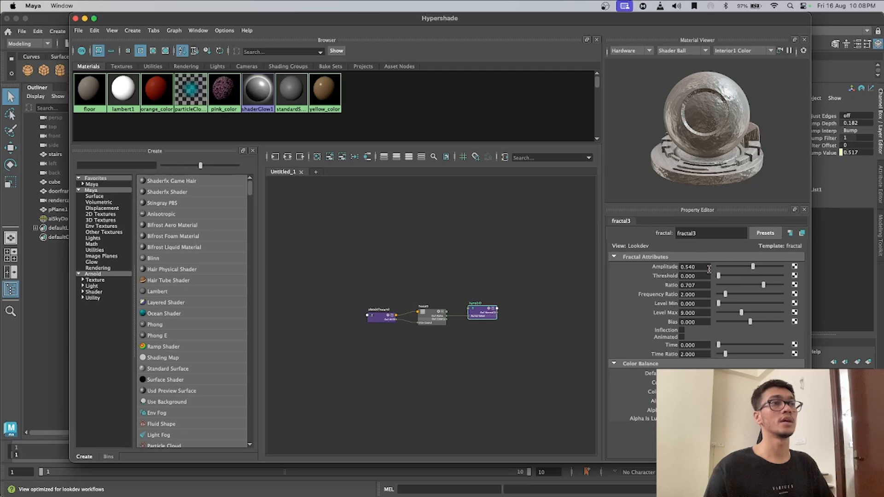
click(76, 19)
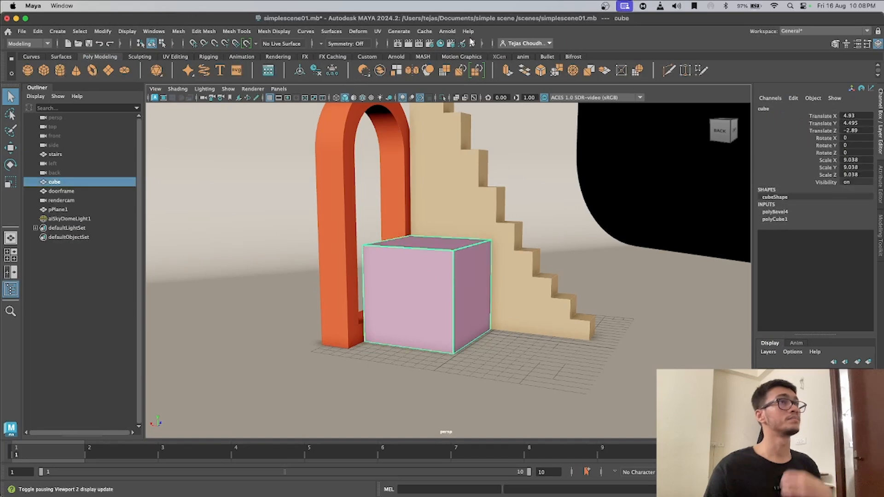
Step: Start a perspective-camera render in the Arnold RenderView and move its window clear of the cube in the viewport
click(448, 31)
click(466, 62)
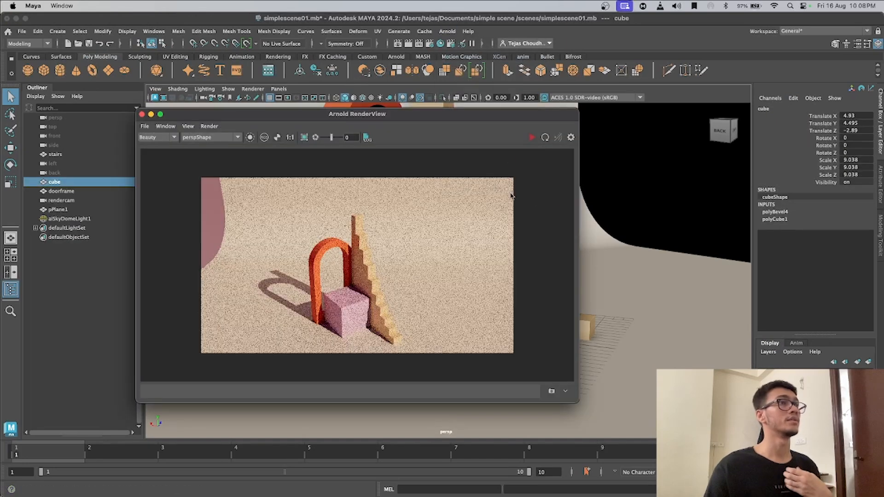
click(532, 137)
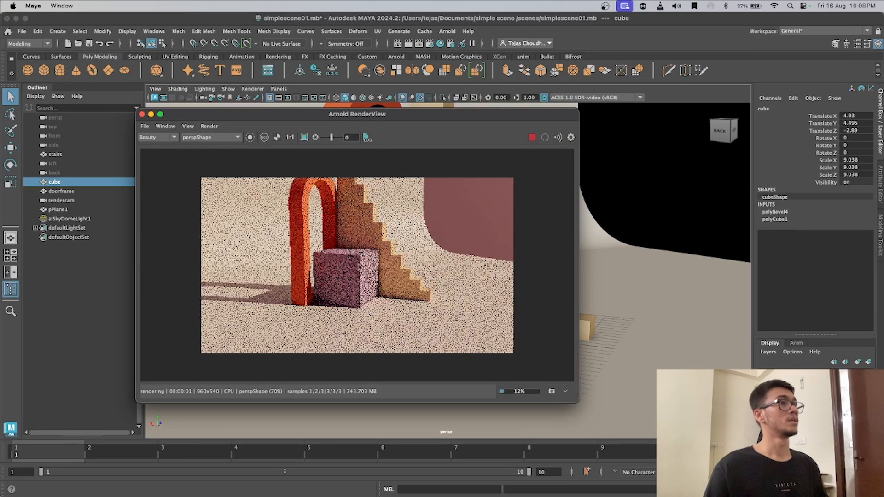
click(210, 138)
click(522, 142)
drag(490, 114, 698, 16)
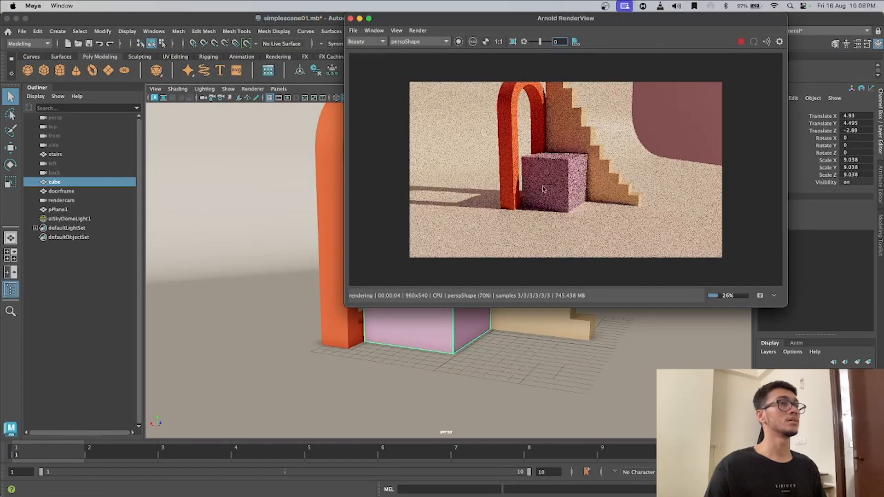
Step: Frame the cube up close and restrict the render to a crop region around its near upper corner
scroll(442, 341, up, 10)
alt+drag(501, 361, 490, 382)
click(513, 42)
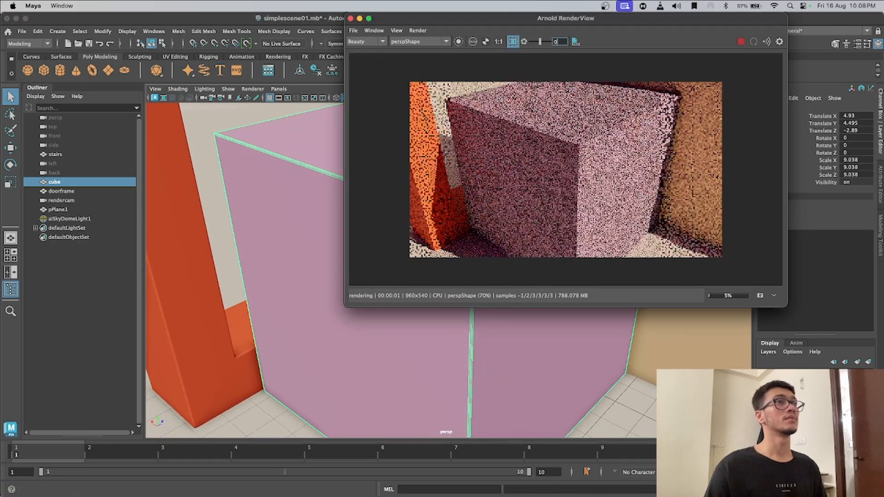
drag(549, 127, 650, 203)
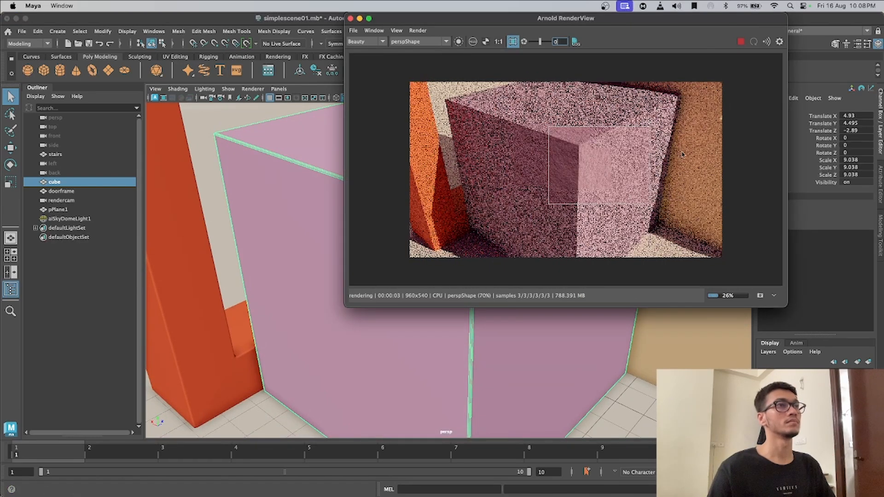
Step: Inspect the bump texture in the cropped render of the cube at several magnifications and close the Arnold RenderView
scroll(581, 150, up, 4)
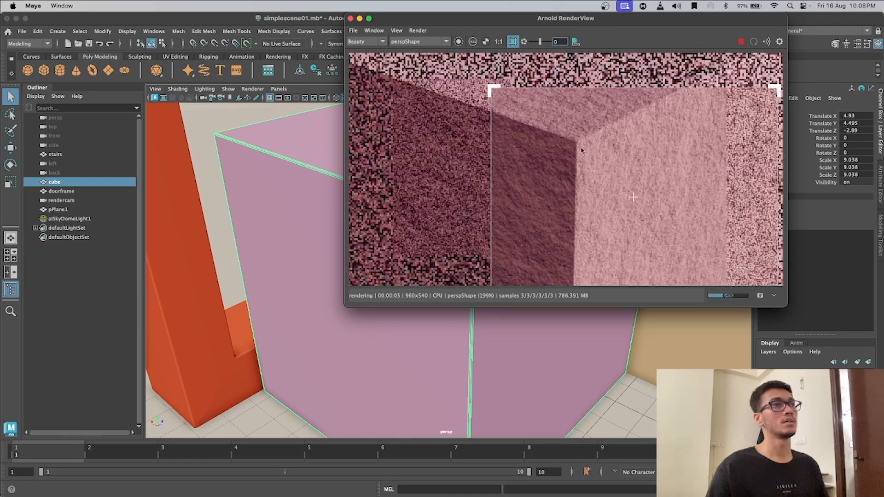
scroll(629, 183, down, 1)
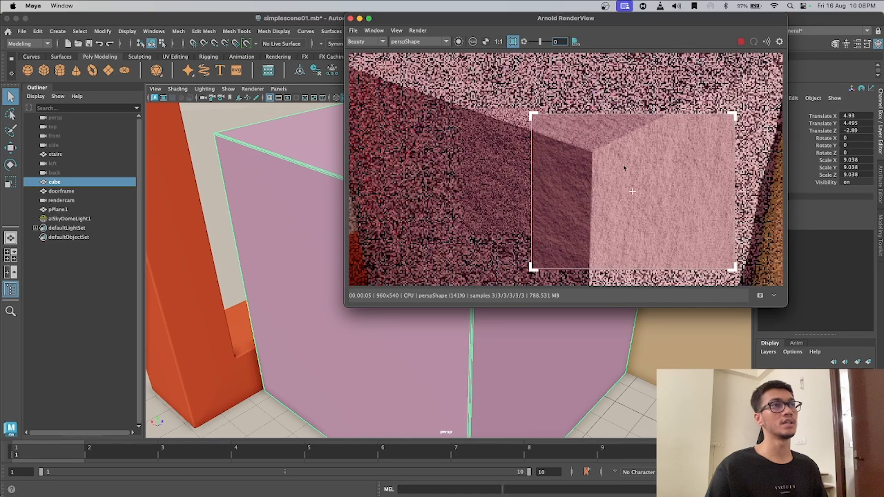
scroll(596, 191, down, 2)
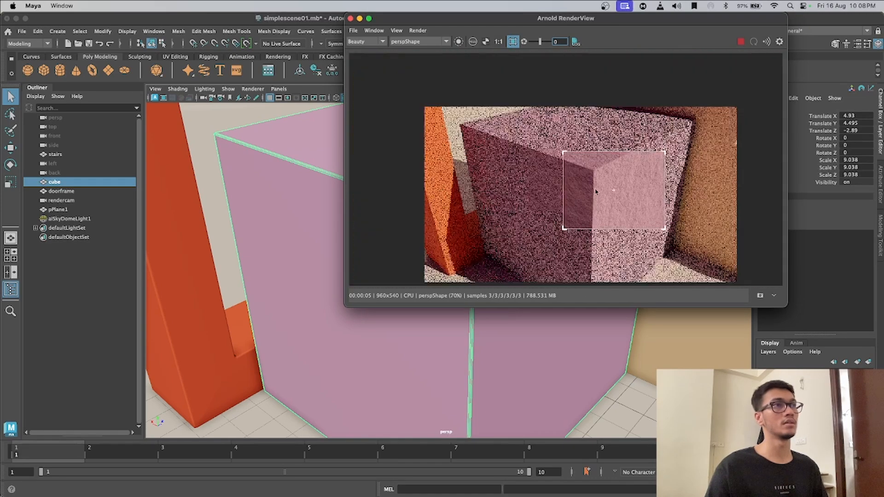
scroll(622, 198, up, 1)
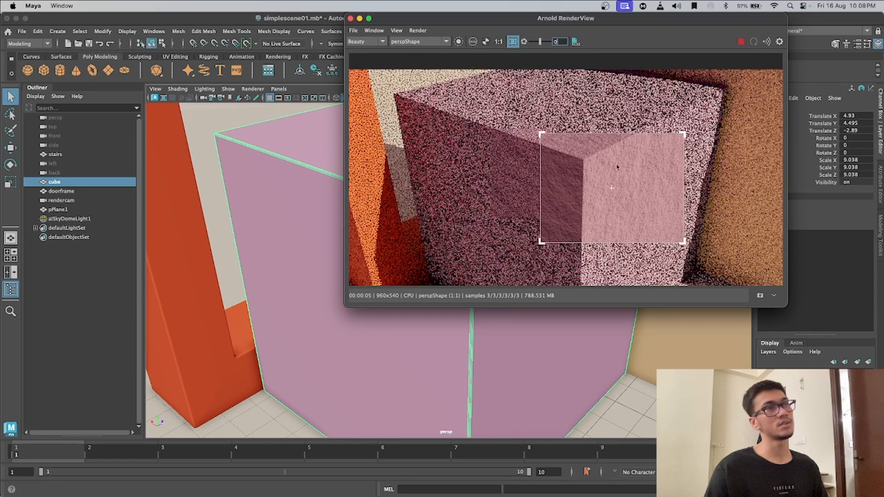
scroll(612, 191, down, 2)
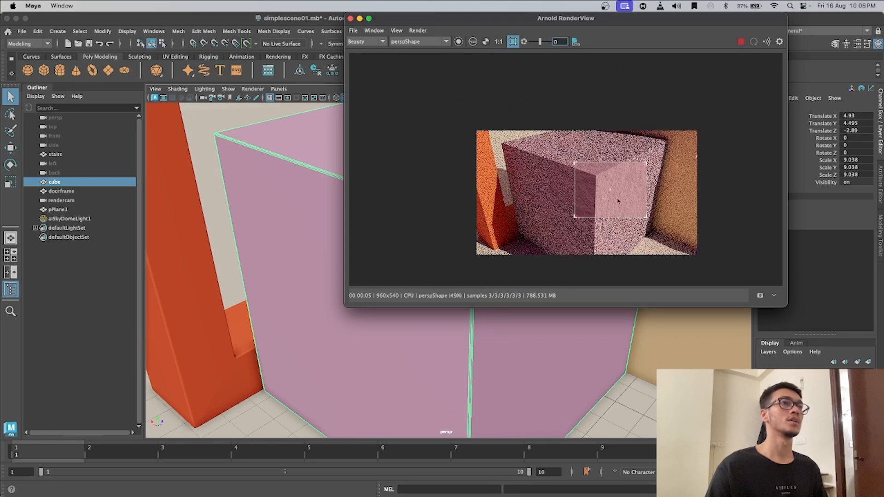
scroll(619, 201, up, 2)
scroll(598, 177, down, 2)
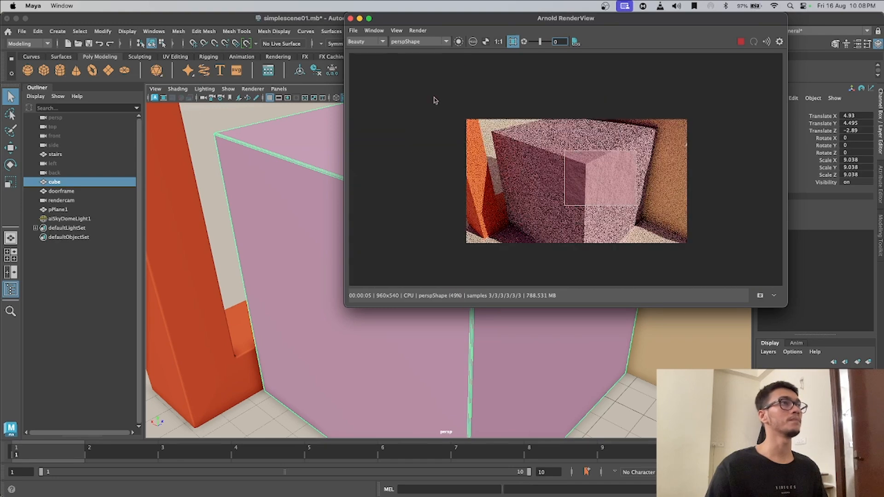
click(350, 18)
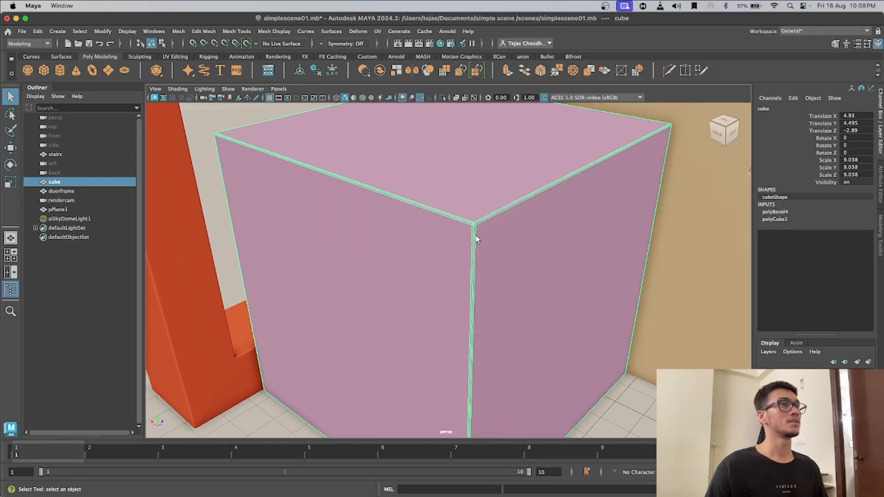
Step: Add a Fractal texture as the bump map of the stairs' yellow_color material and set its bump depth to 0.109
click(667, 250)
scroll(678, 264, down, 5)
alt+drag(678, 264, 595, 268)
click(440, 43)
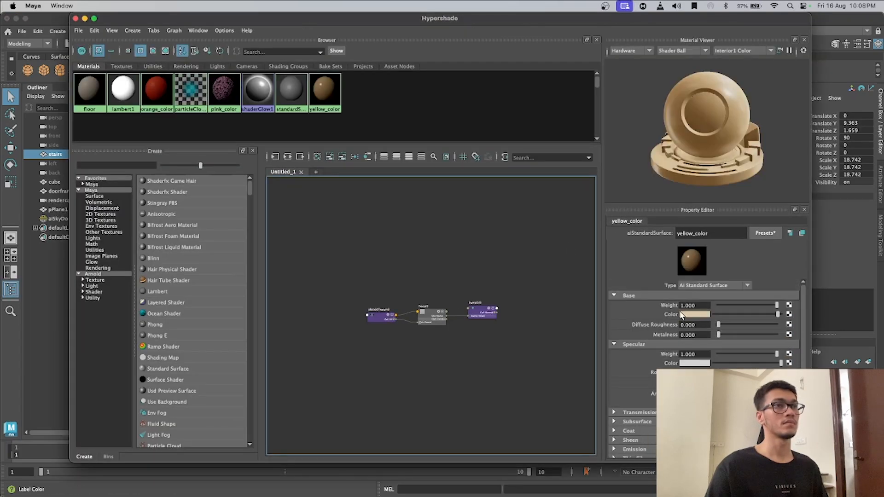
scroll(661, 368, down, 3)
click(643, 387)
scroll(642, 388, down, 2)
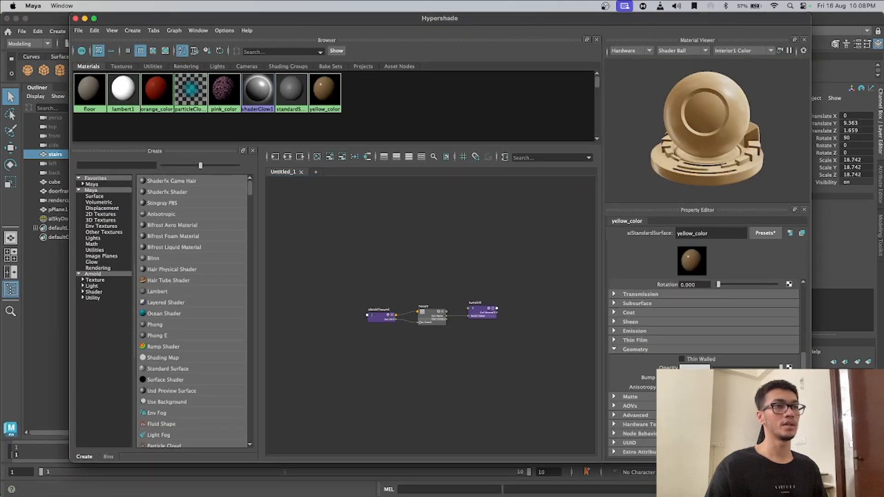
click(789, 378)
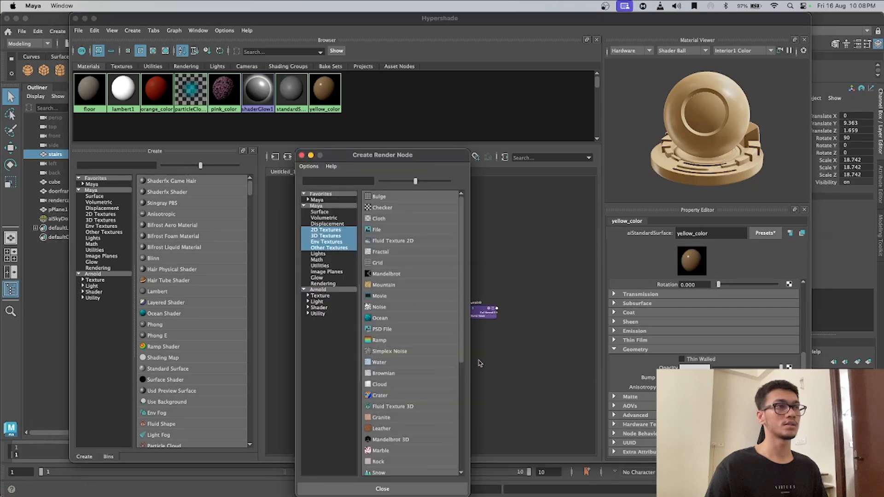
click(387, 252)
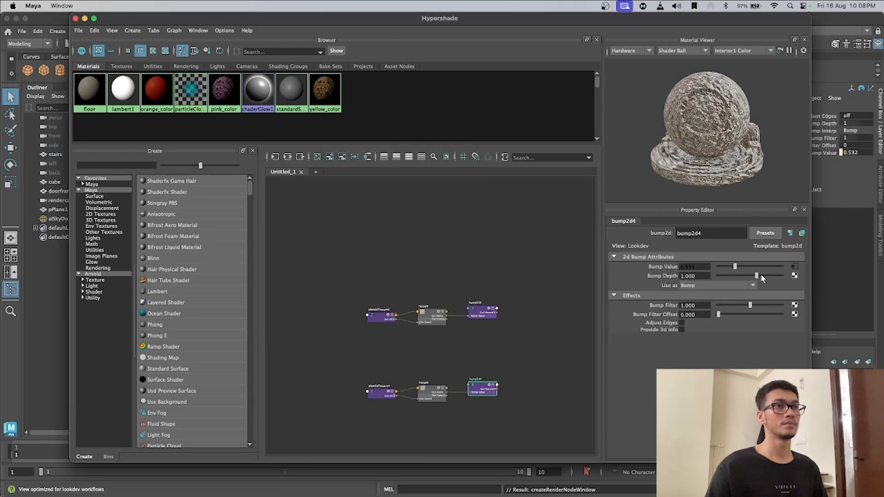
drag(756, 277, 751, 278)
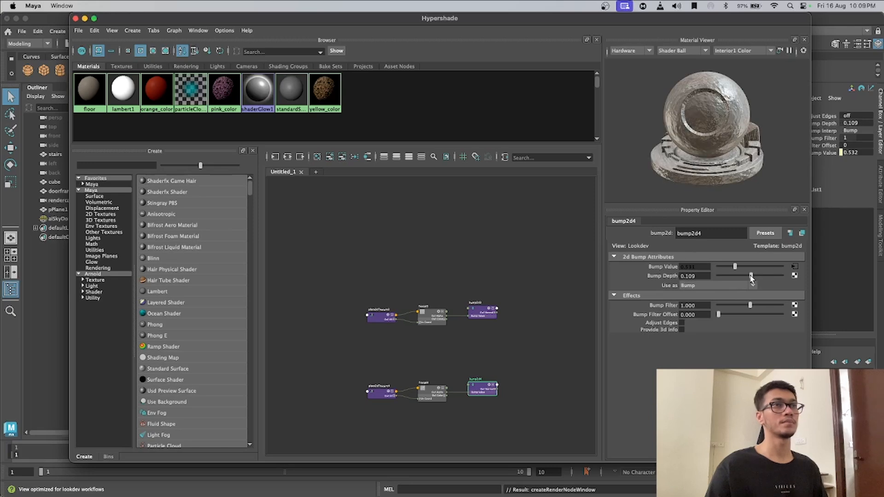
Step: Reduce the amplitude of the stairs' fractal bump texture to 0.854 and close the Hypershade
click(795, 267)
mouse_move(750, 266)
mouse_down()
mouse_move(771, 267)
mouse_move(753, 267)
mouse_up()
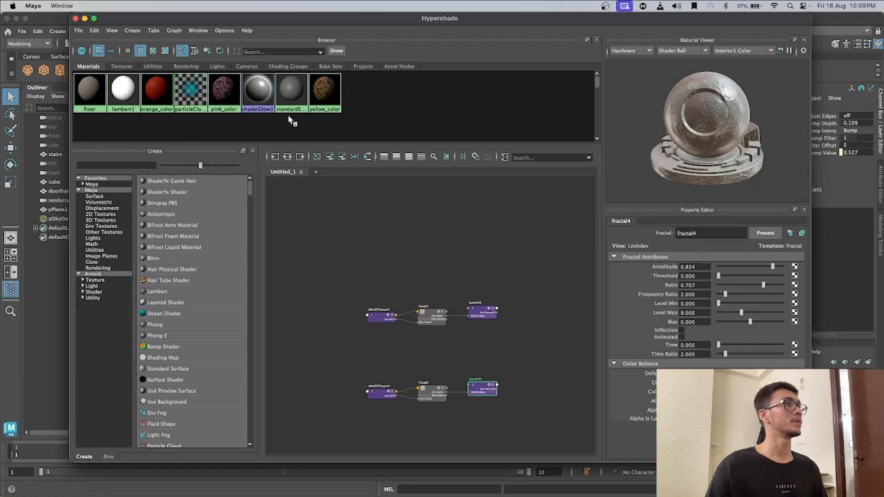
click(75, 19)
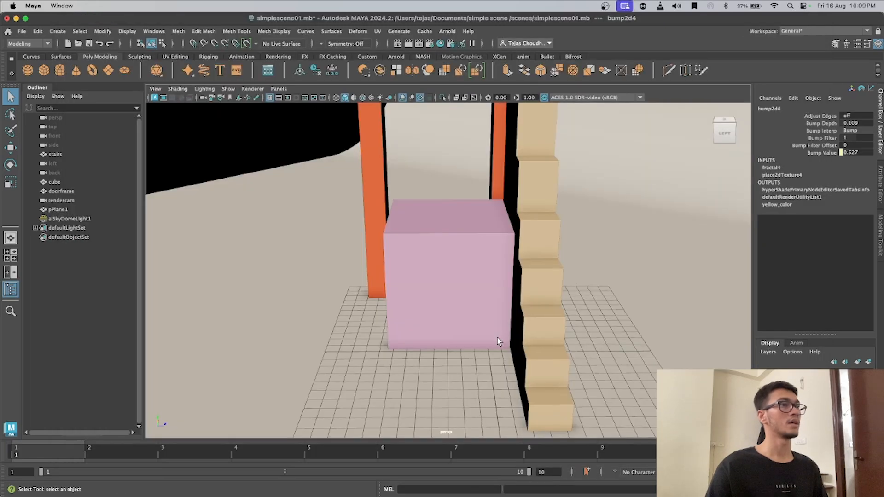
Step: Add a Fractal texture as the bump map of the doorframe's orange_color material and set its bump depth to 0.109
click(383, 172)
alt+drag(382, 173, 414, 198)
scroll(405, 201, down, 5)
alt+middle_drag(402, 198, 424, 258)
alt+drag(424, 258, 454, 283)
scroll(410, 199, up, 5)
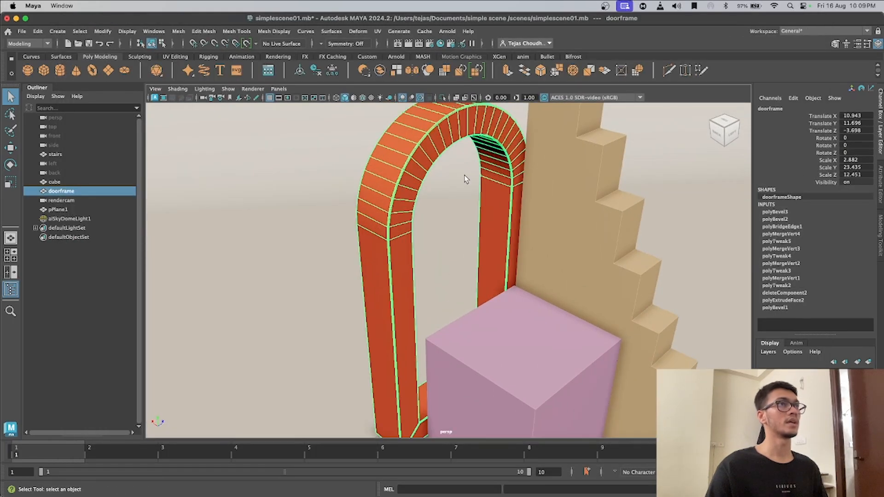
click(441, 44)
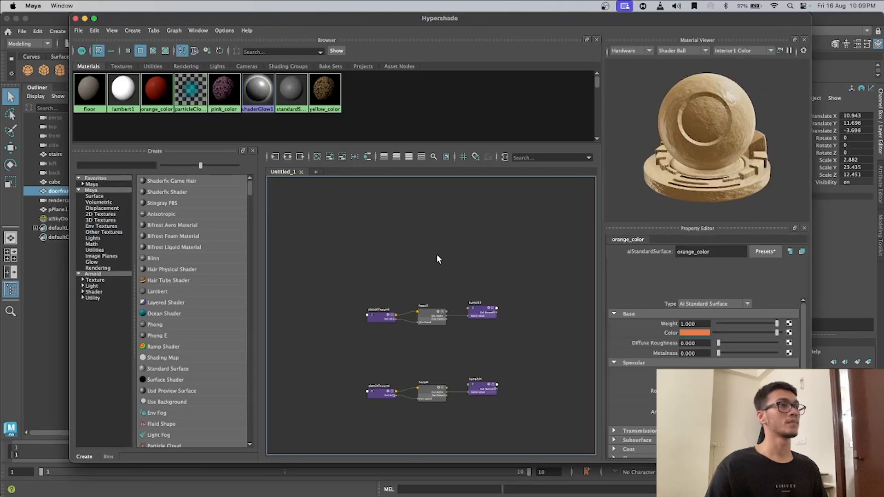
click(637, 388)
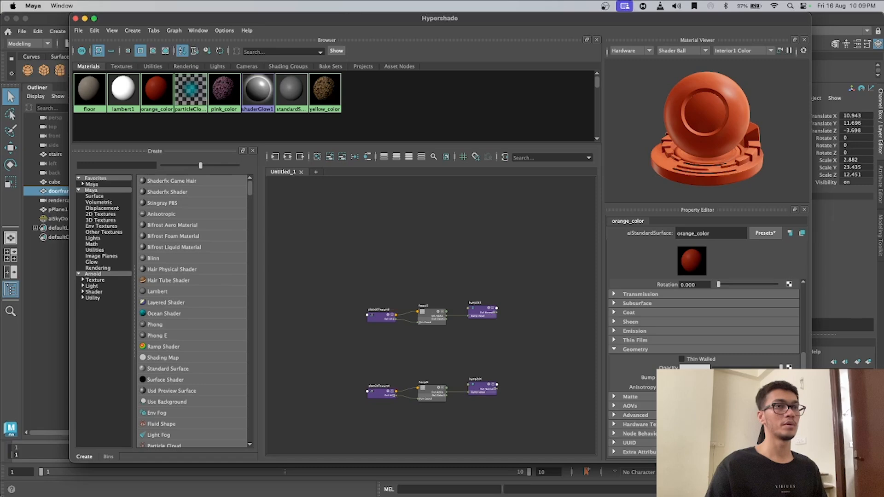
click(789, 378)
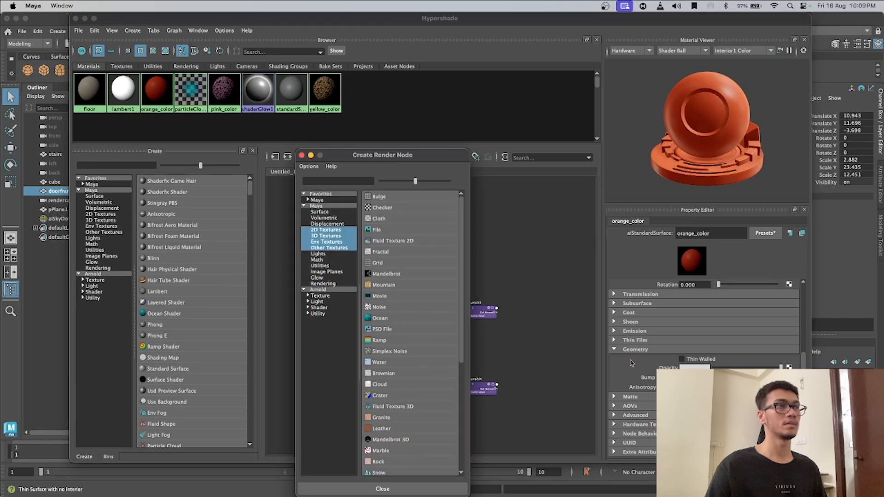
click(390, 254)
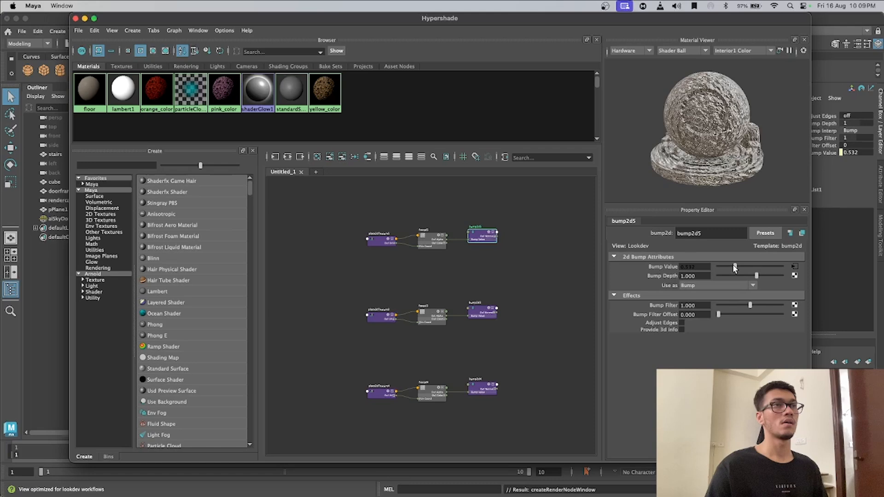
mouse_move(755, 277)
mouse_down()
mouse_move(742, 275)
mouse_move(751, 277)
mouse_up()
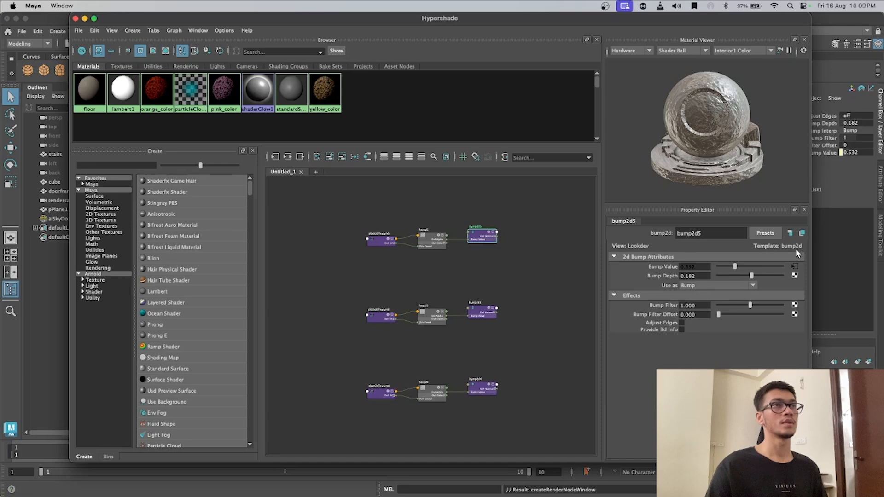
drag(750, 275, 749, 274)
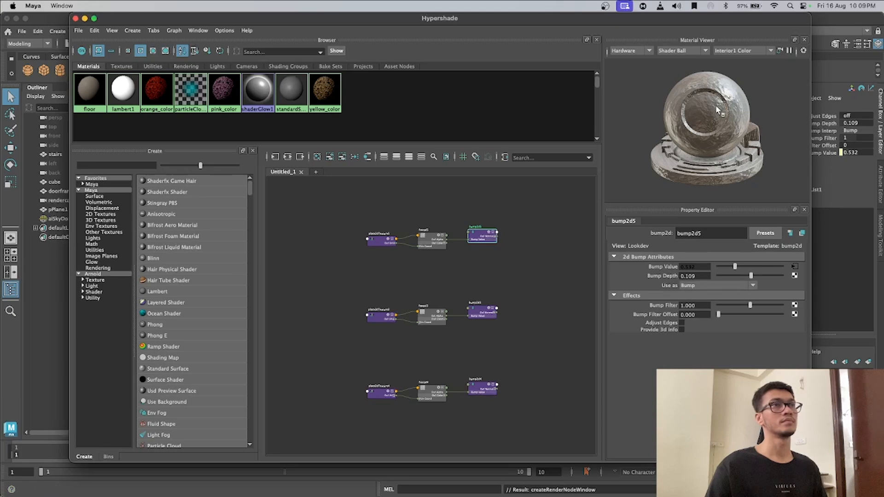
Step: Lower the amplitude of the doorframe's fractal bump texture and close the Hypershade
click(795, 267)
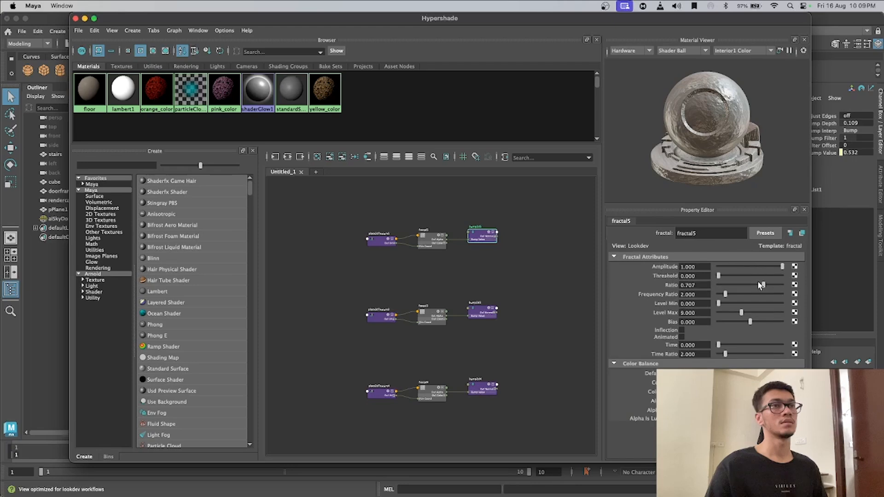
drag(776, 265, 751, 269)
click(76, 18)
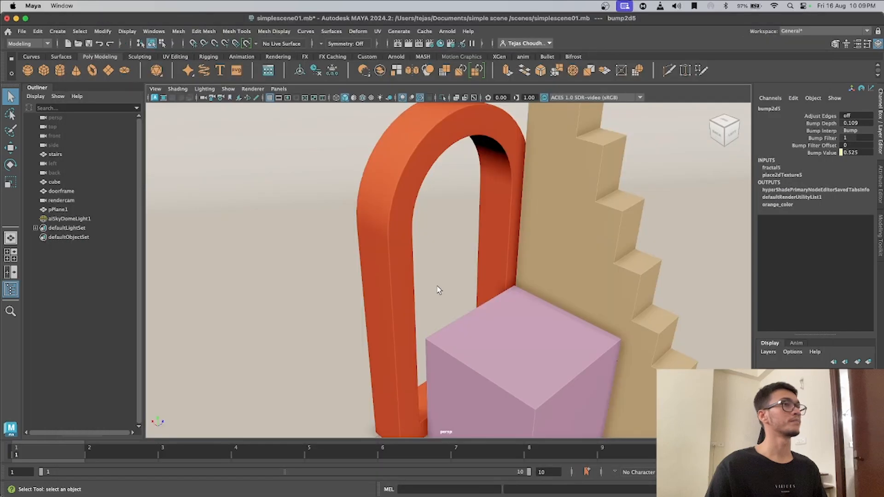
Step: Pull the view back to the doorframe, cube and stairs and start a perspective-camera render in the Arnold RenderView
click(524, 302)
scroll(524, 302, down, 4)
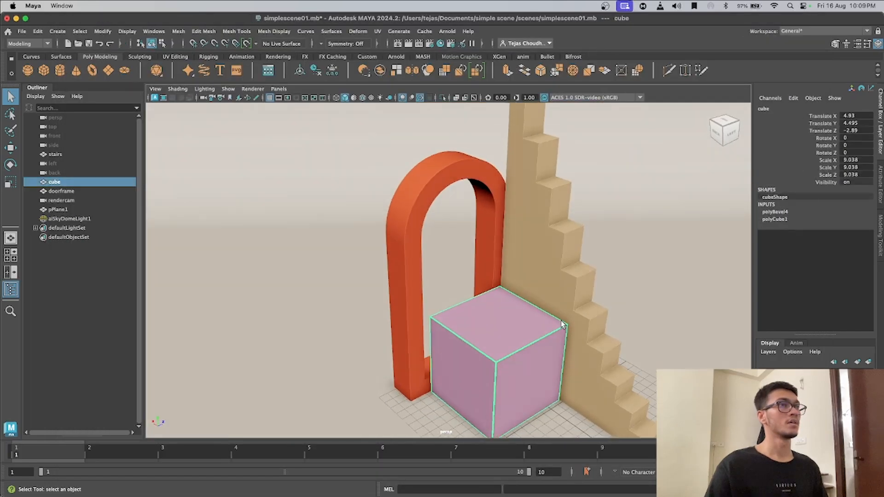
click(447, 32)
click(475, 59)
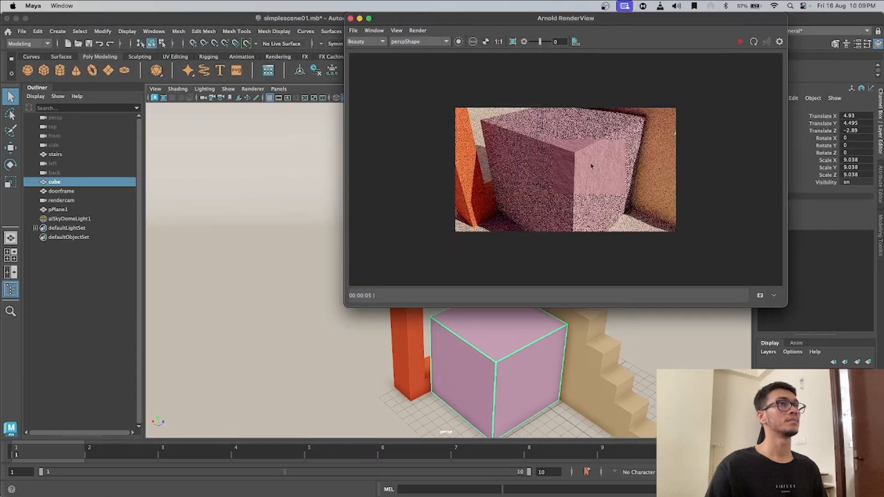
click(740, 42)
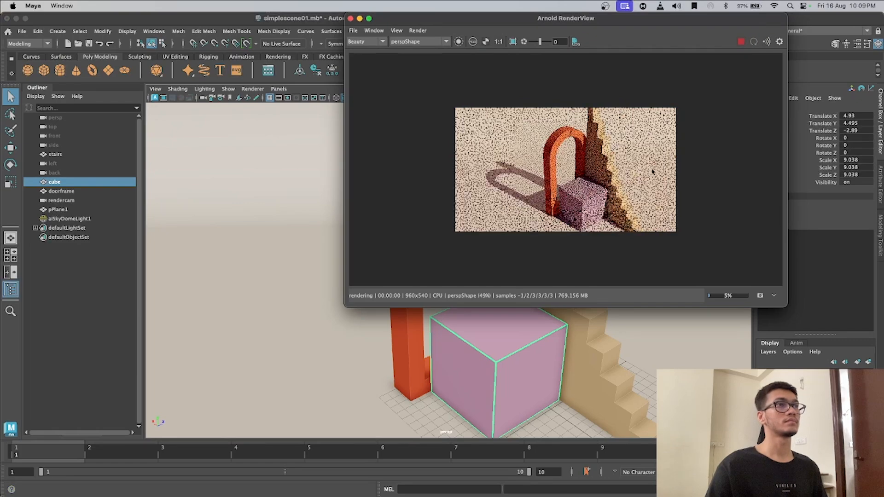
Step: Frame the corner where the cube meets the lower stairs up close in the live render
click(524, 373)
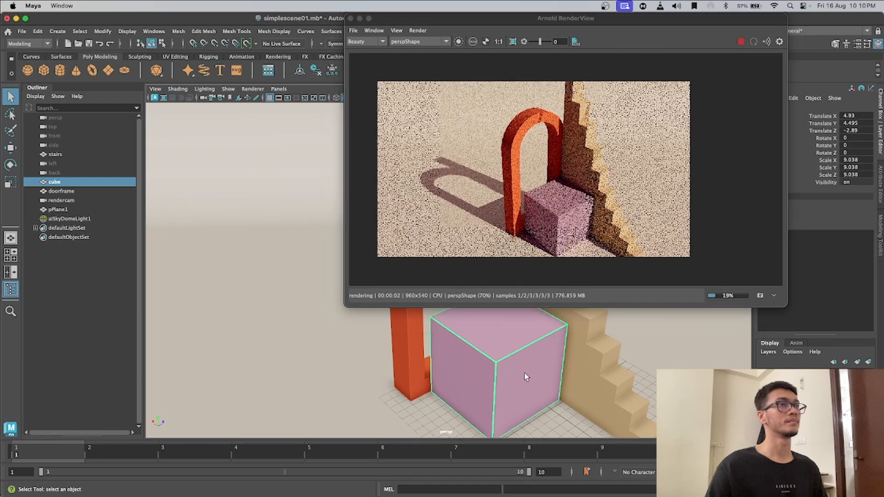
scroll(525, 372, up, 5)
scroll(478, 357, up, 5)
scroll(478, 357, down, 5)
alt+middle_drag(559, 355, 328, 354)
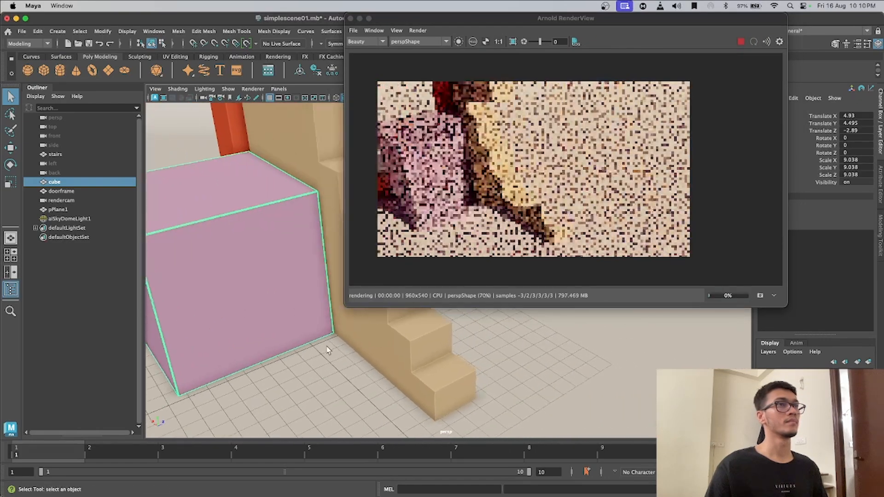
scroll(398, 361, up, 4)
alt+drag(400, 362, 515, 353)
scroll(505, 341, up, 4)
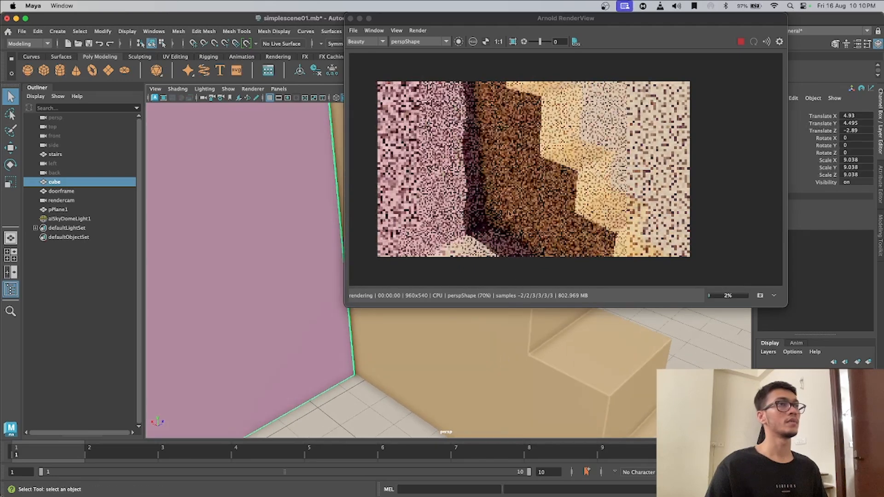
Step: Restrict the render to a crop region around the side of the lower stairs, inspect it and close the Arnold RenderView
click(512, 42)
drag(517, 131, 588, 206)
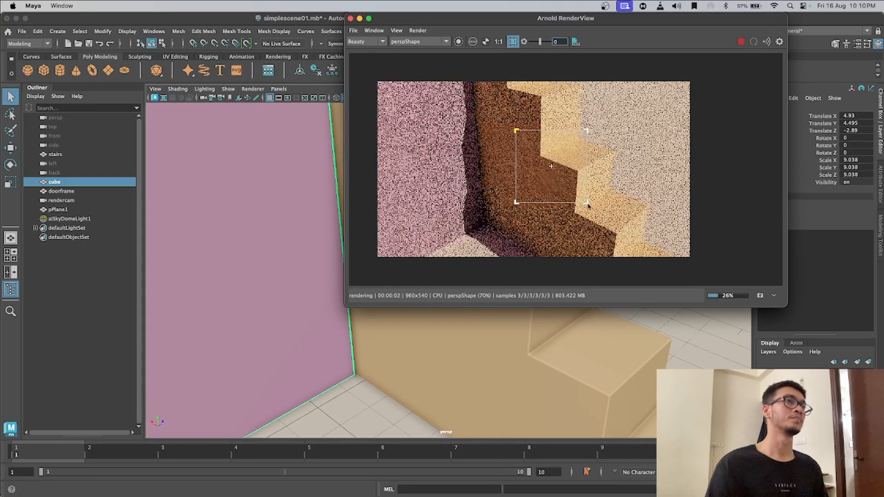
click(350, 19)
scroll(497, 204, down, 10)
scroll(497, 208, down, 8)
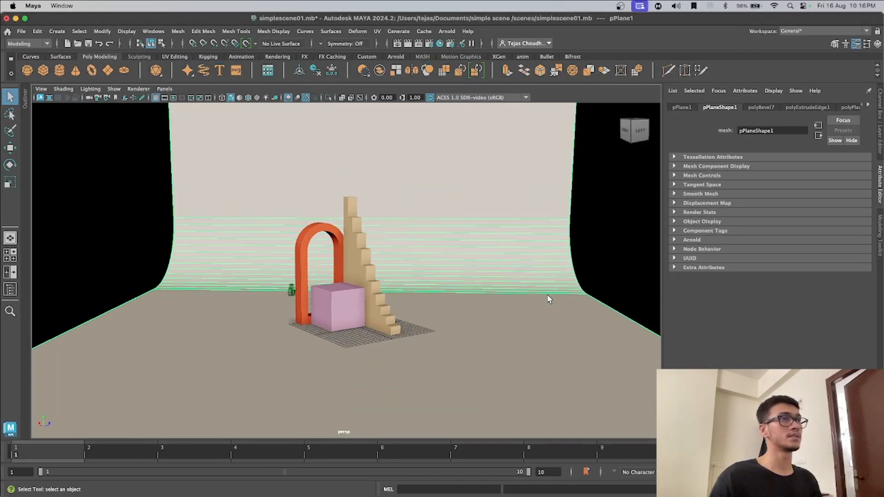
Step: Select the sky dome light, open the Render Settings and choose png as the image format
click(547, 278)
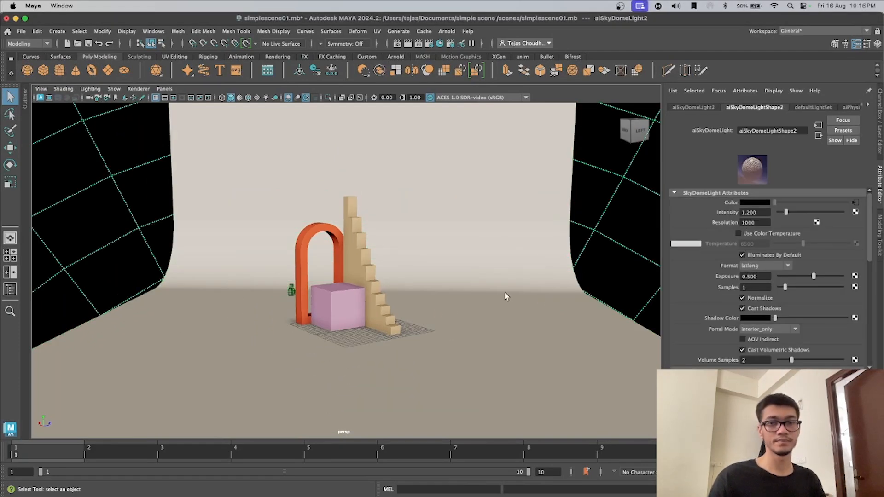
click(429, 44)
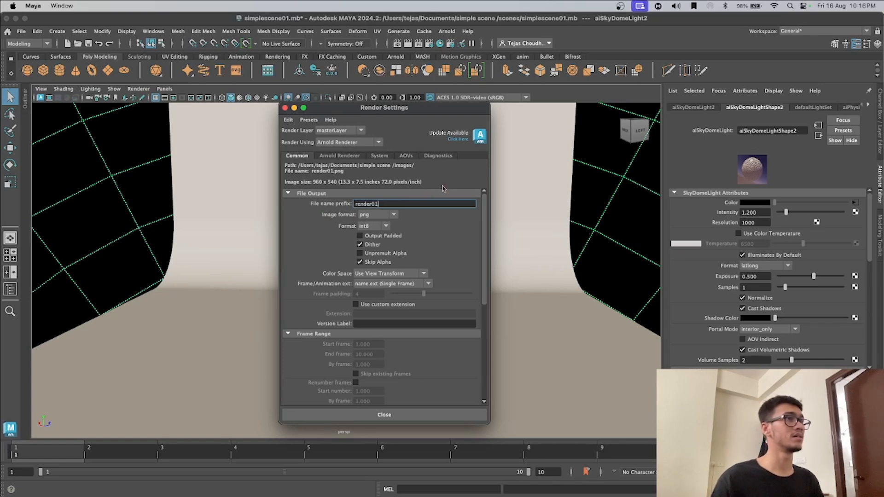
click(395, 217)
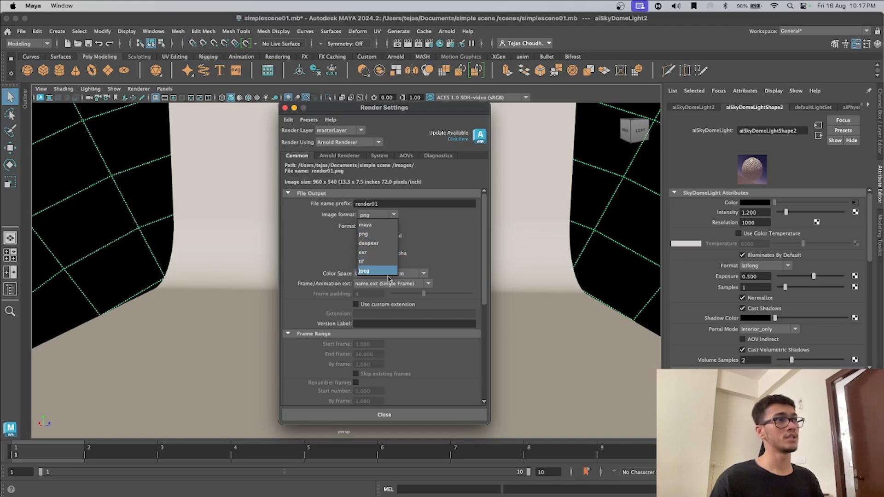
click(375, 236)
Step: Choose rendercam as the renderable camera and set the image size to the HD_1080 preset
scroll(405, 249, down, 2)
scroll(405, 249, down, 6)
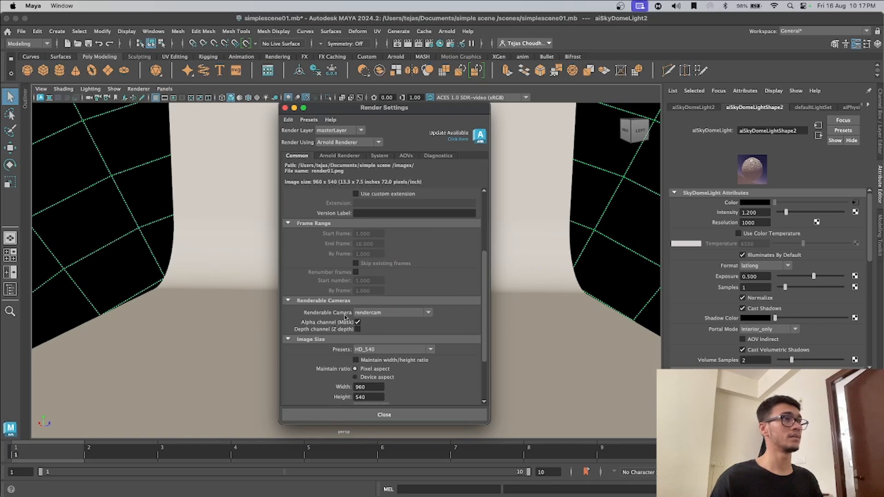
click(423, 314)
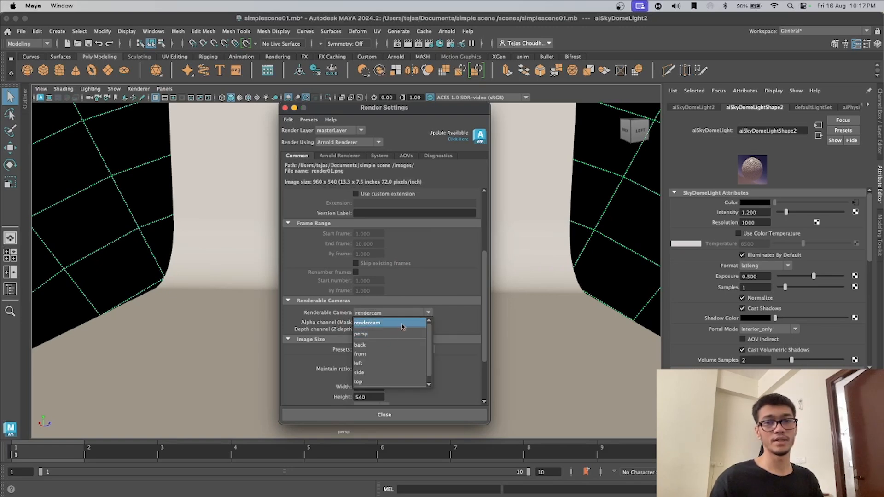
click(378, 323)
scroll(368, 329, down, 4)
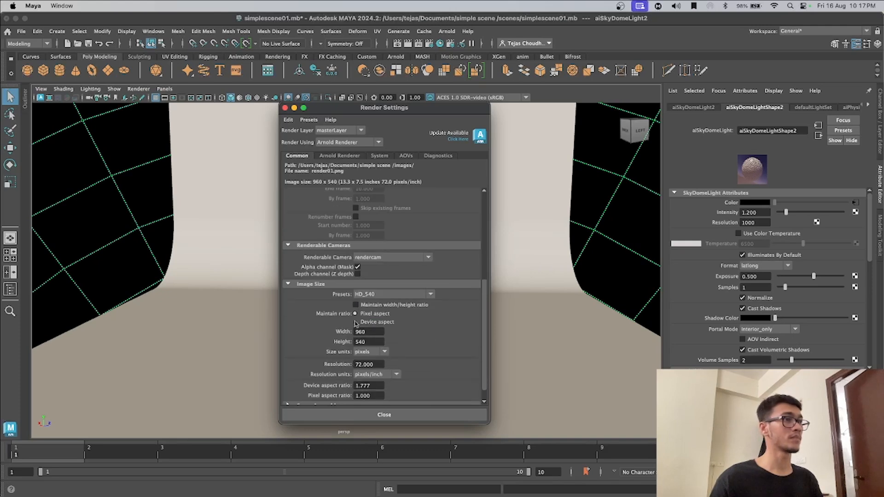
click(432, 295)
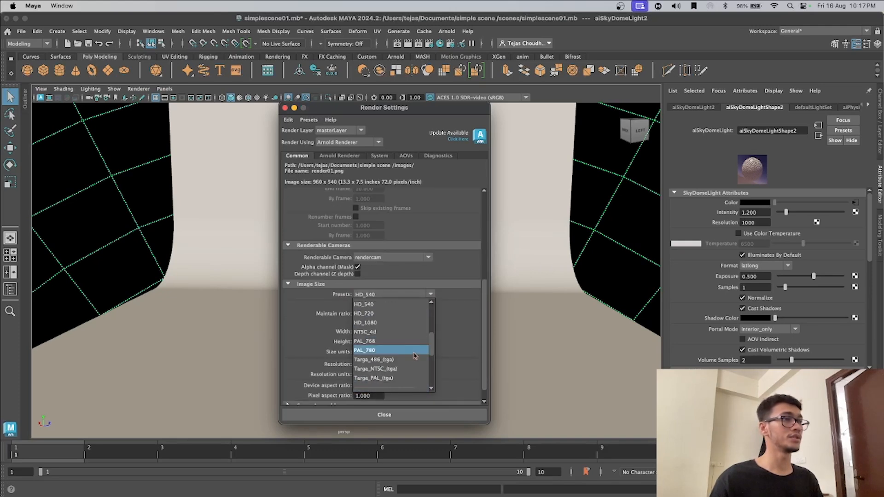
click(397, 323)
scroll(398, 320, down, 1)
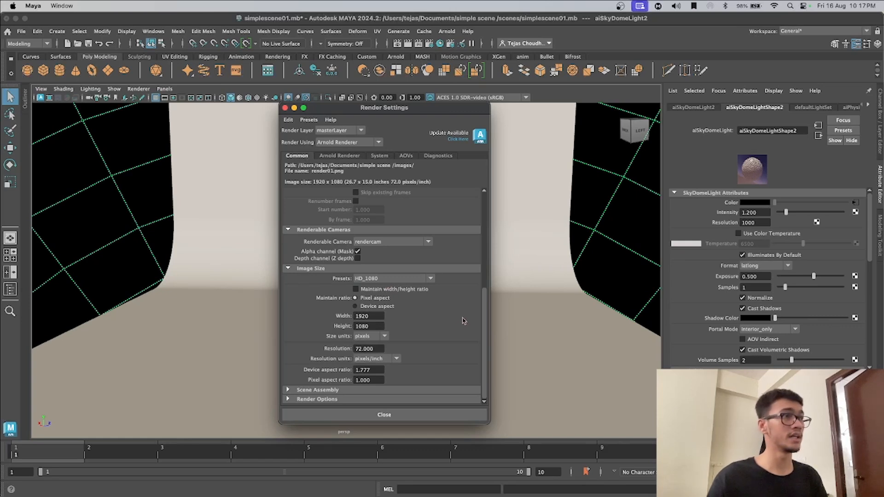
scroll(420, 321, up, 5)
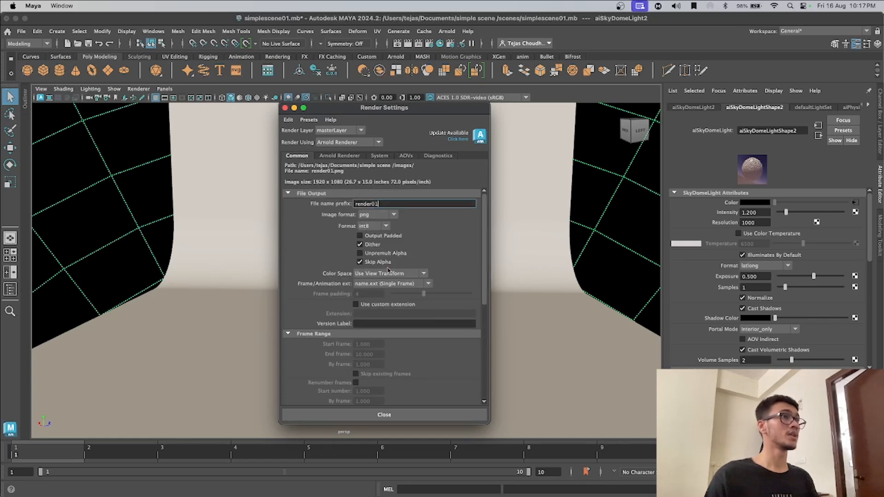
Step: Set Arnold sampling to Camera (AA) 5 and Diffuse, Specular, Transmission, SSS and Volume Indirect 4, and close the Render Settings
click(340, 156)
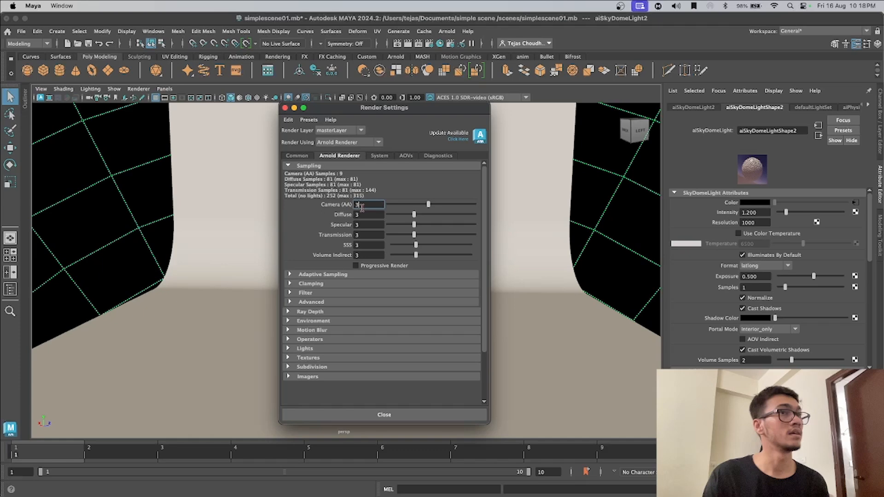
double_click(379, 206)
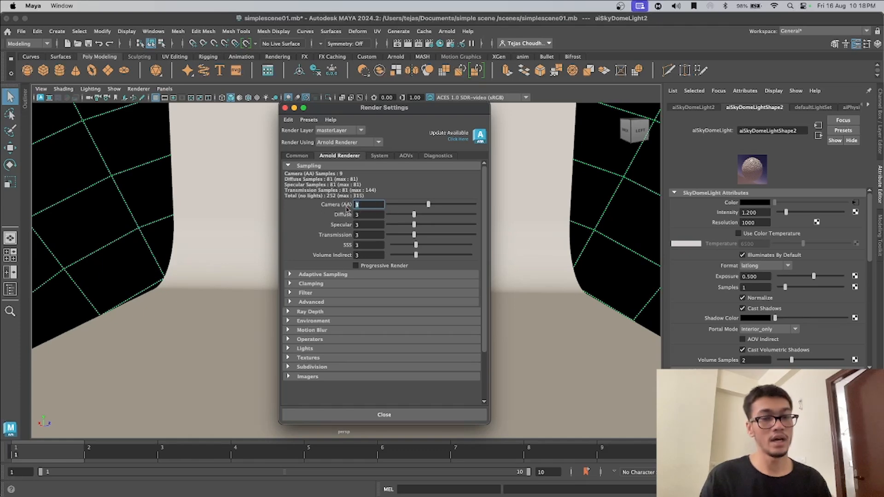
text(5)
key(Tab)
text(4)
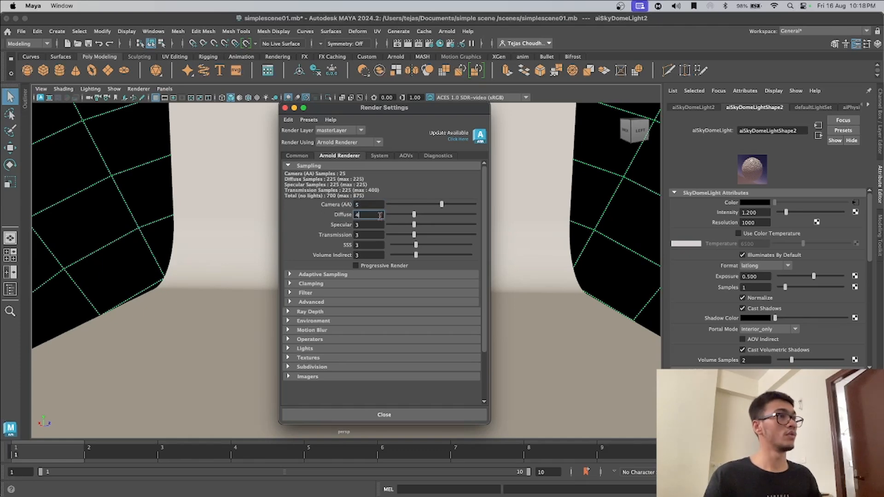
key(Tab)
text(4)
key(Tab)
text(4)
key(Tab)
text(4)
key(Tab)
text(4)
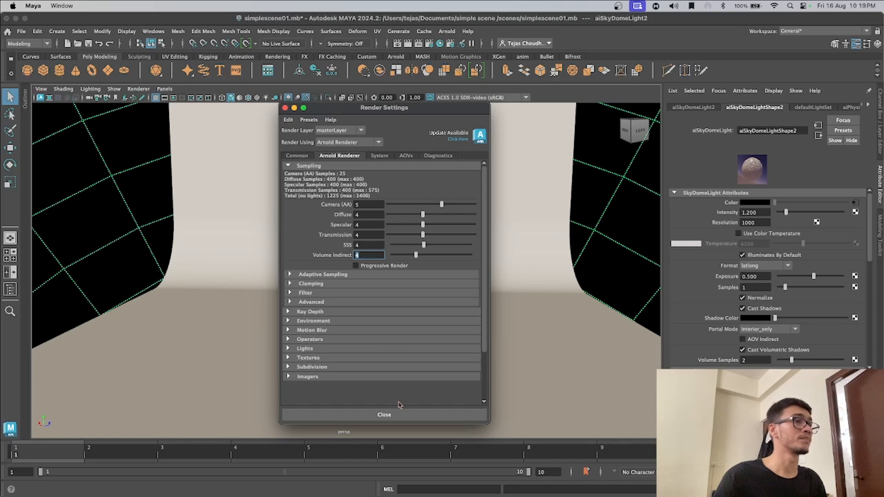
click(399, 419)
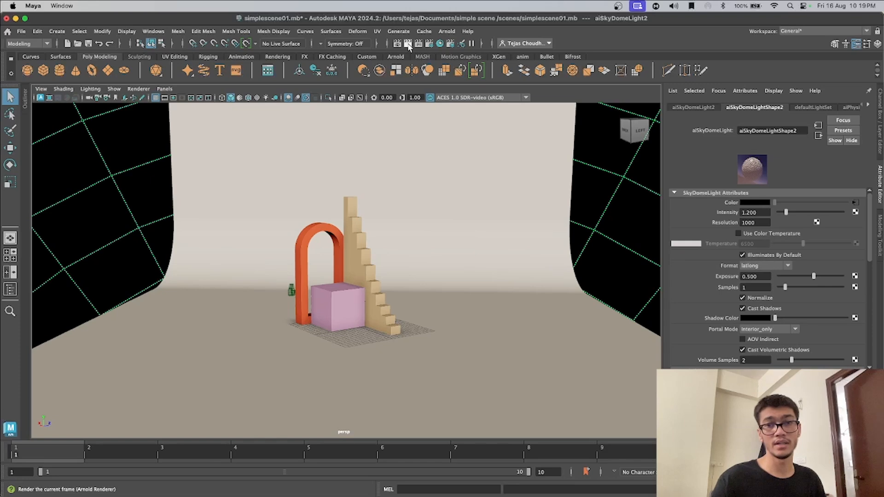
Step: Render the current frame through rendercam in the Arnold RenderView, close its window and return to the scene
click(409, 46)
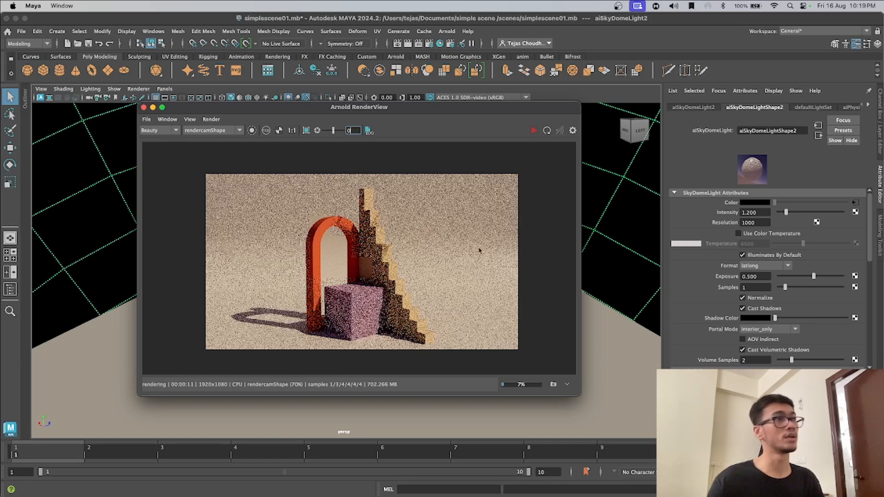
click(143, 107)
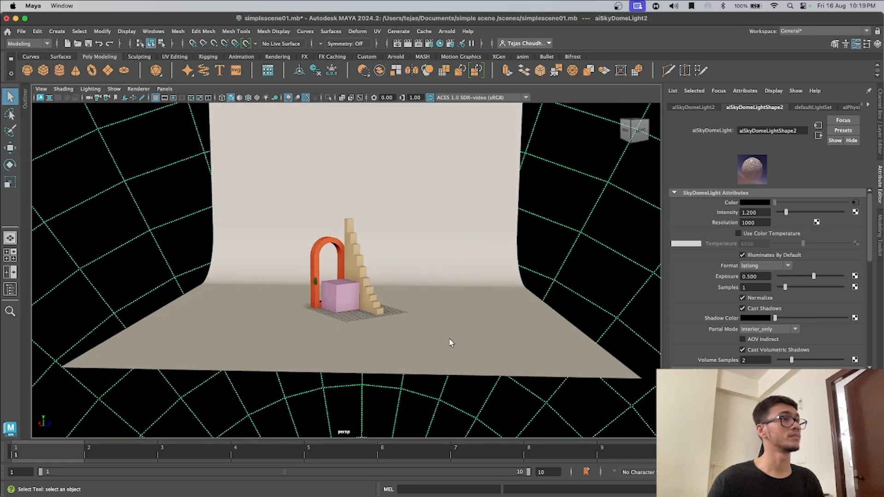
scroll(450, 343, up, 3)
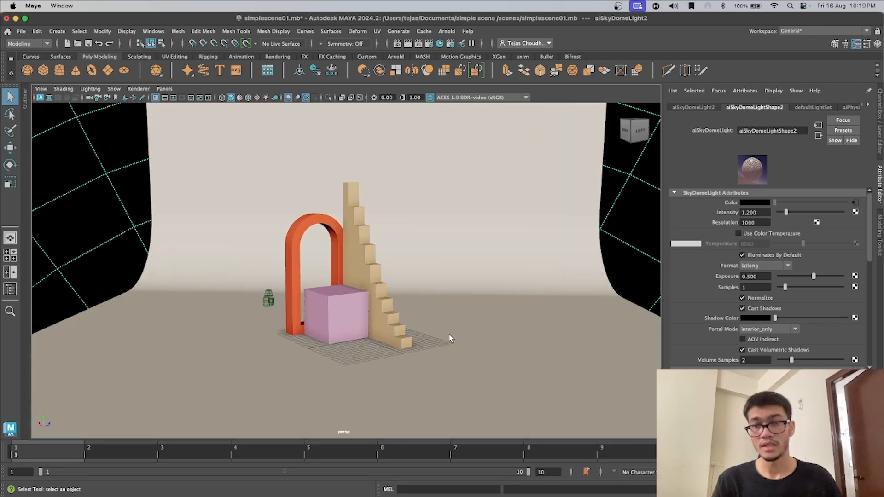